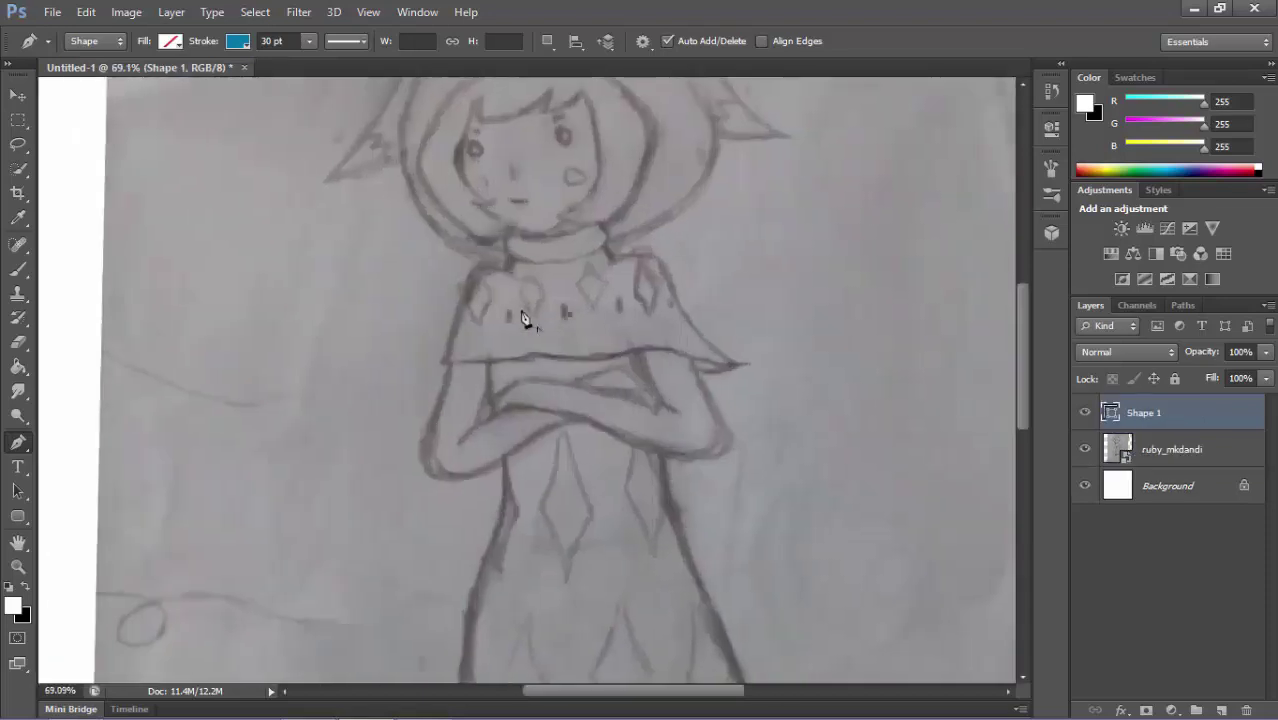
pyautogui.scroll(2, 470, 379)
# Trace the curved chin line of the face with the Pen tool.
pyautogui.click(485, 493)
pyautogui.click(693, 445)
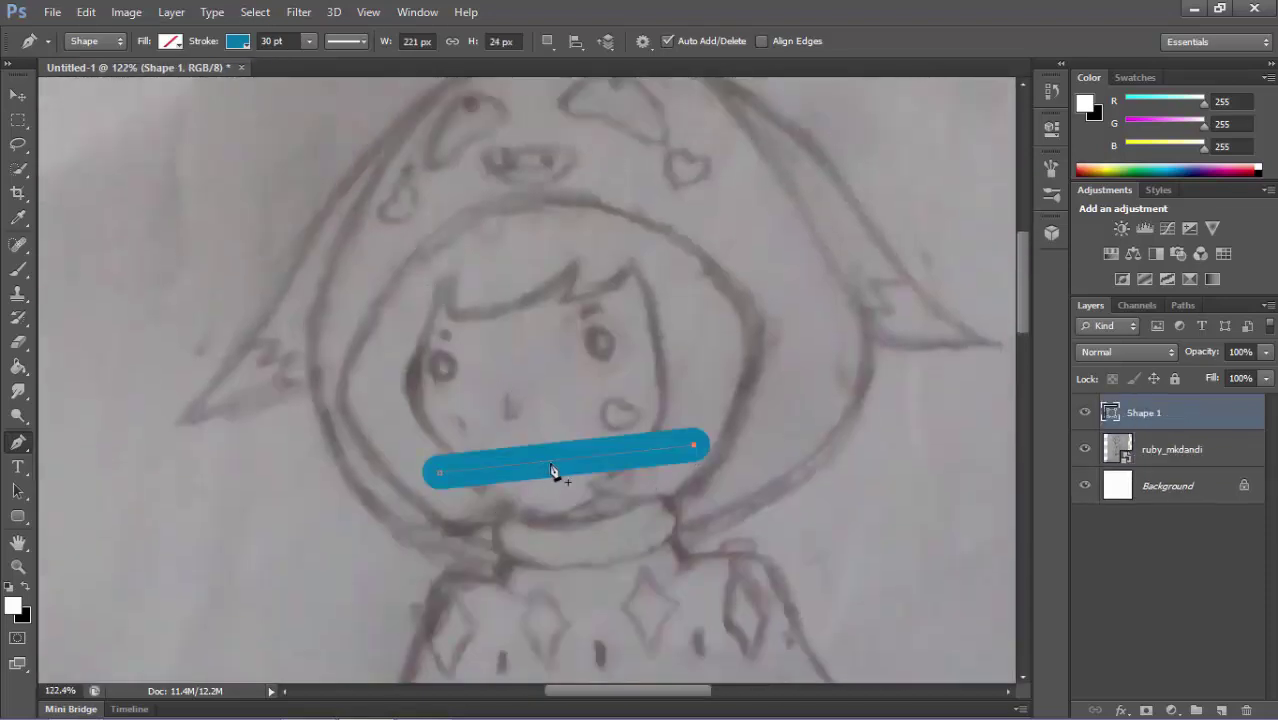
pyautogui.moveTo(556, 471); pyautogui.dragTo(555, 516)
# Give the face outline a 6 pt black stroke.
pyautogui.doubleClick(271, 41)
pyautogui.write('6')
pyautogui.press('Return')
pyautogui.click(171, 41)
pyautogui.click(179, 131)
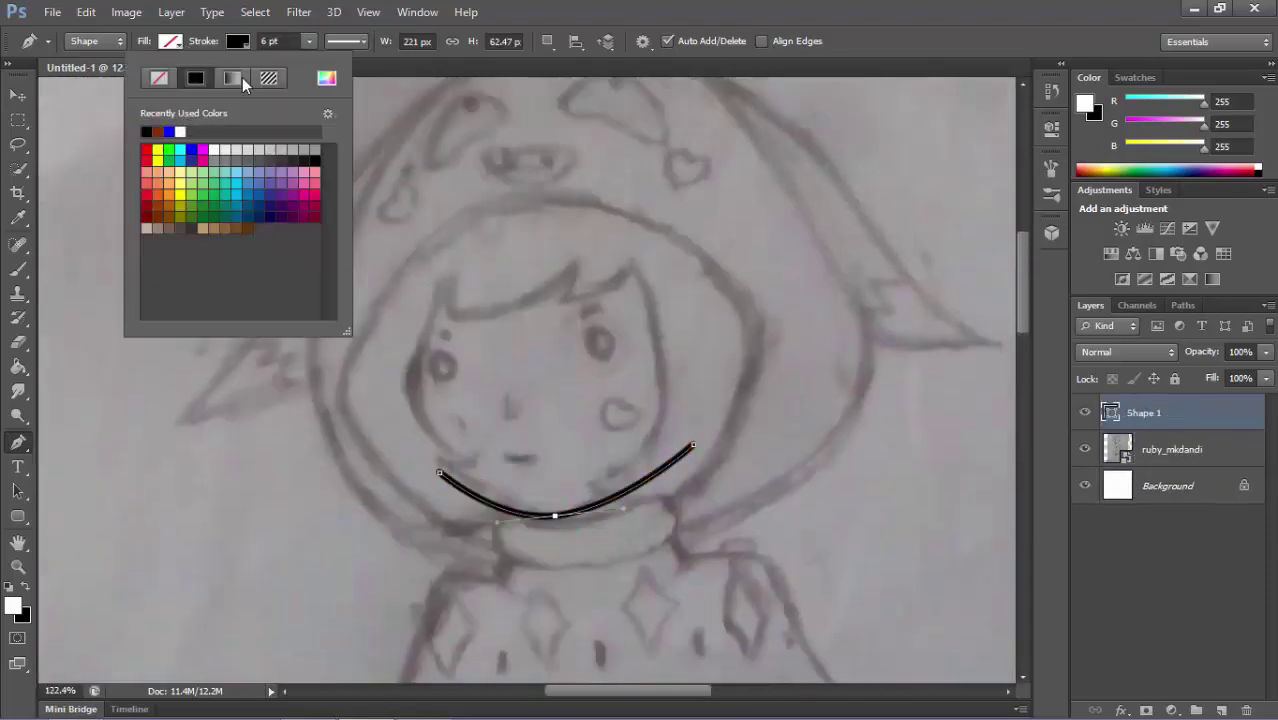
pyautogui.click(326, 77)
# Fade the pencil sketch layer to 88% opacity and reselect the face outline.
pyautogui.click(1241, 322)
pyautogui.click(1172, 449)
pyautogui.moveTo(1210, 355); pyautogui.dragTo(1200, 360)
pyautogui.click(1144, 412)
# Continue the outline around the top and left of the face and close it at the chin.
pyautogui.scroll(2, 574, 550)
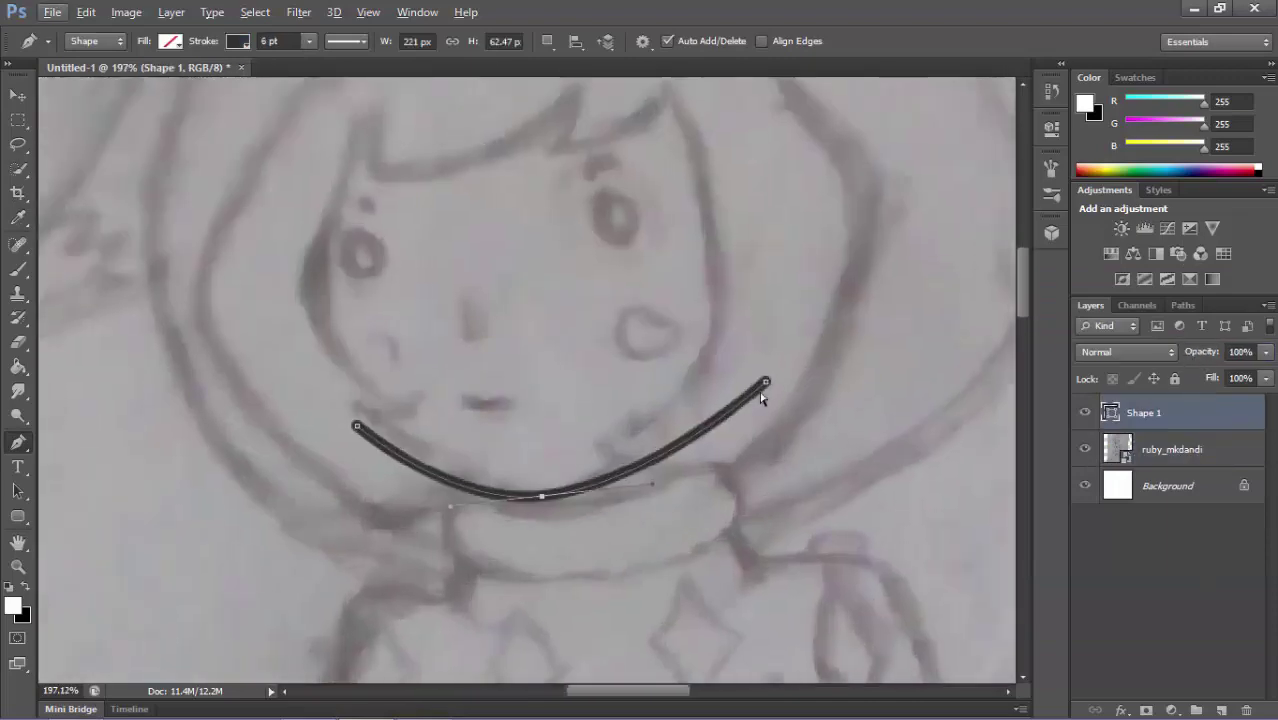
pyautogui.click(742, 365)
pyautogui.scroll(2, 745, 420)
pyautogui.click(775, 299)
pyautogui.moveTo(517, 175); pyautogui.dragTo(258, 288)
pyautogui.hotkey('ctrl', 'z')
pyautogui.moveTo(586, 212); pyautogui.dragTo(442, 220)
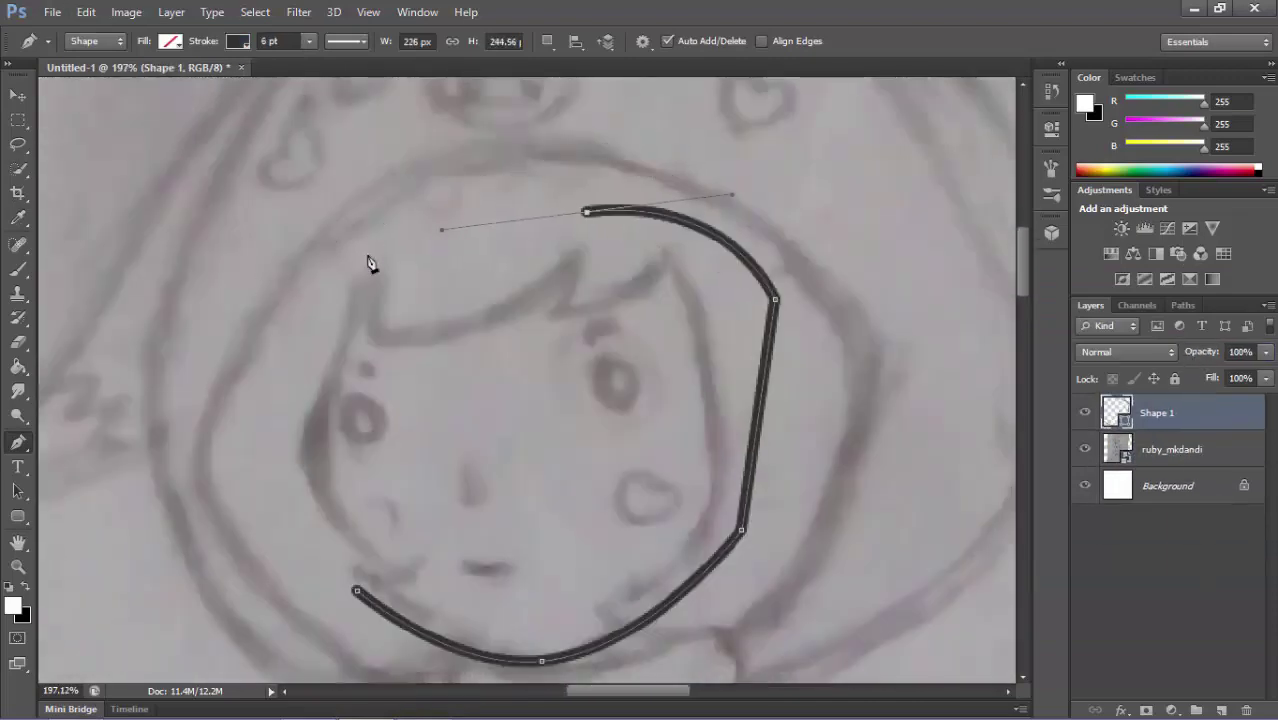
pyautogui.click(352, 254)
pyautogui.click(282, 397)
pyautogui.click(357, 591)
# Draw a curved hair strand path down the left side of the face.
pyautogui.scroll(2, 371, 571)
pyautogui.click(346, 41)
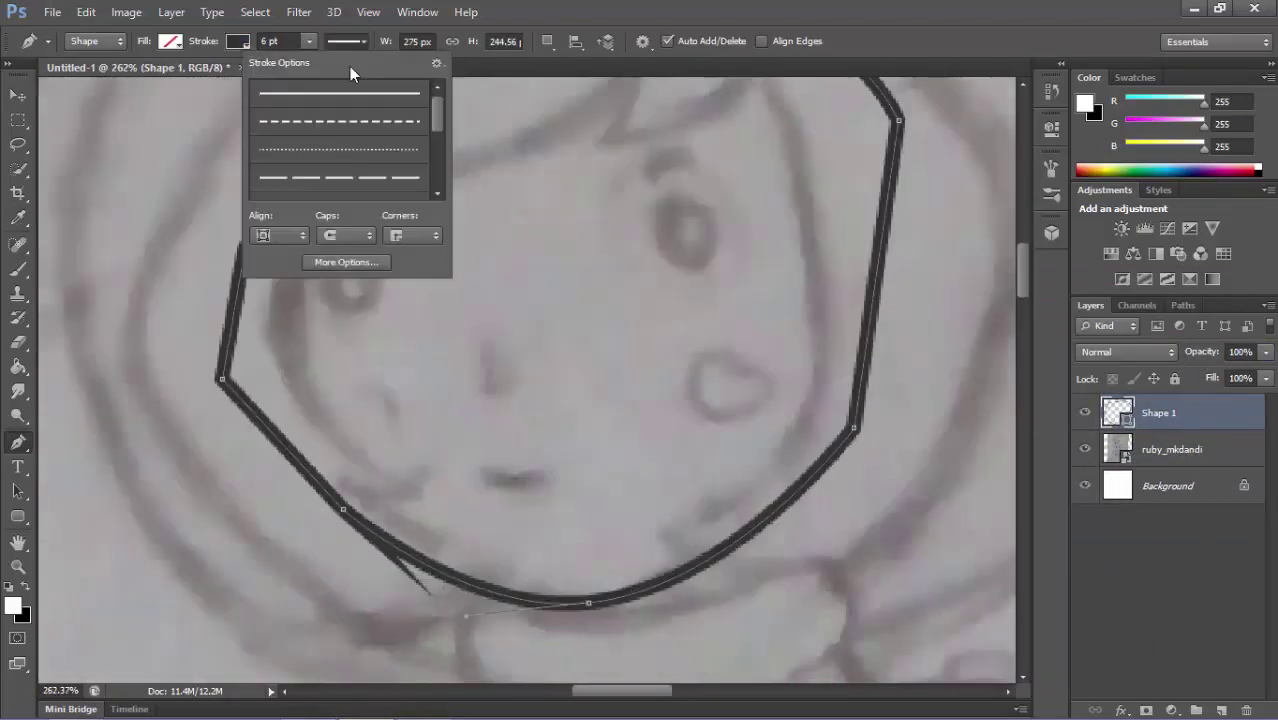
pyautogui.scroll(-3, 813, 491)
pyautogui.scroll(2, 548, 380)
pyautogui.scroll(1, 520, 320)
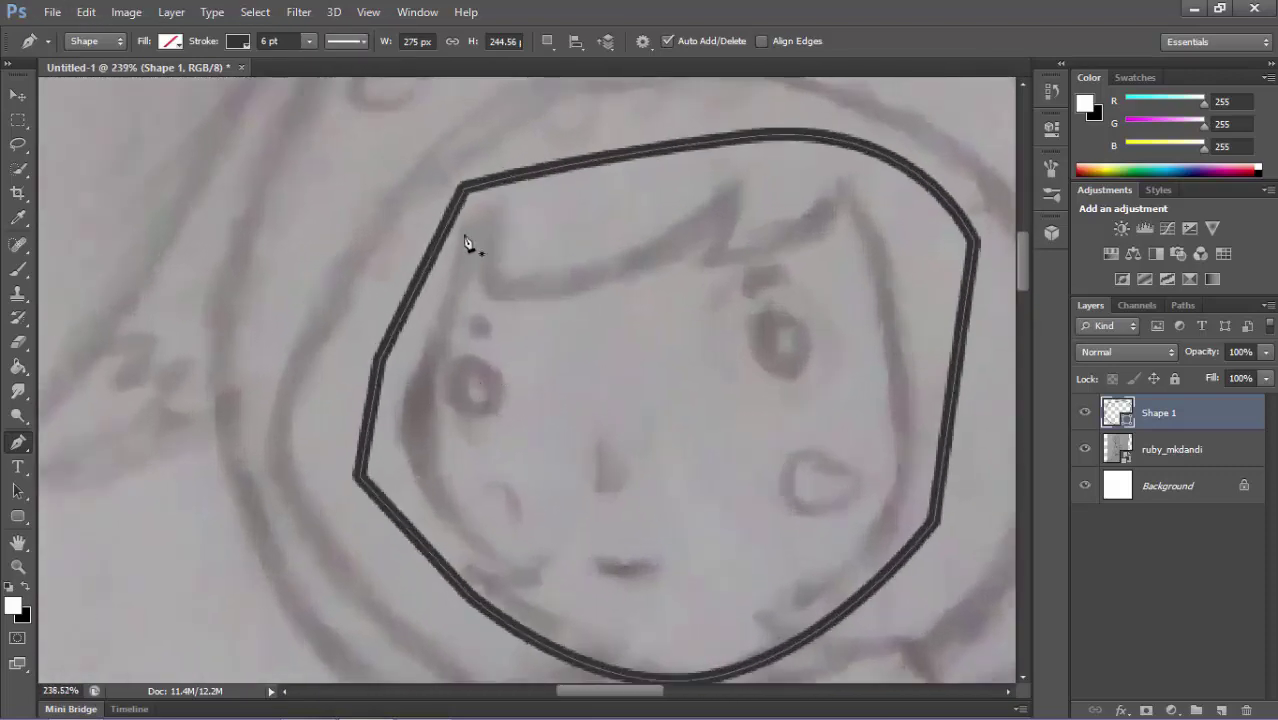
pyautogui.click(496, 215)
pyautogui.moveTo(405, 411); pyautogui.dragTo(352, 468)
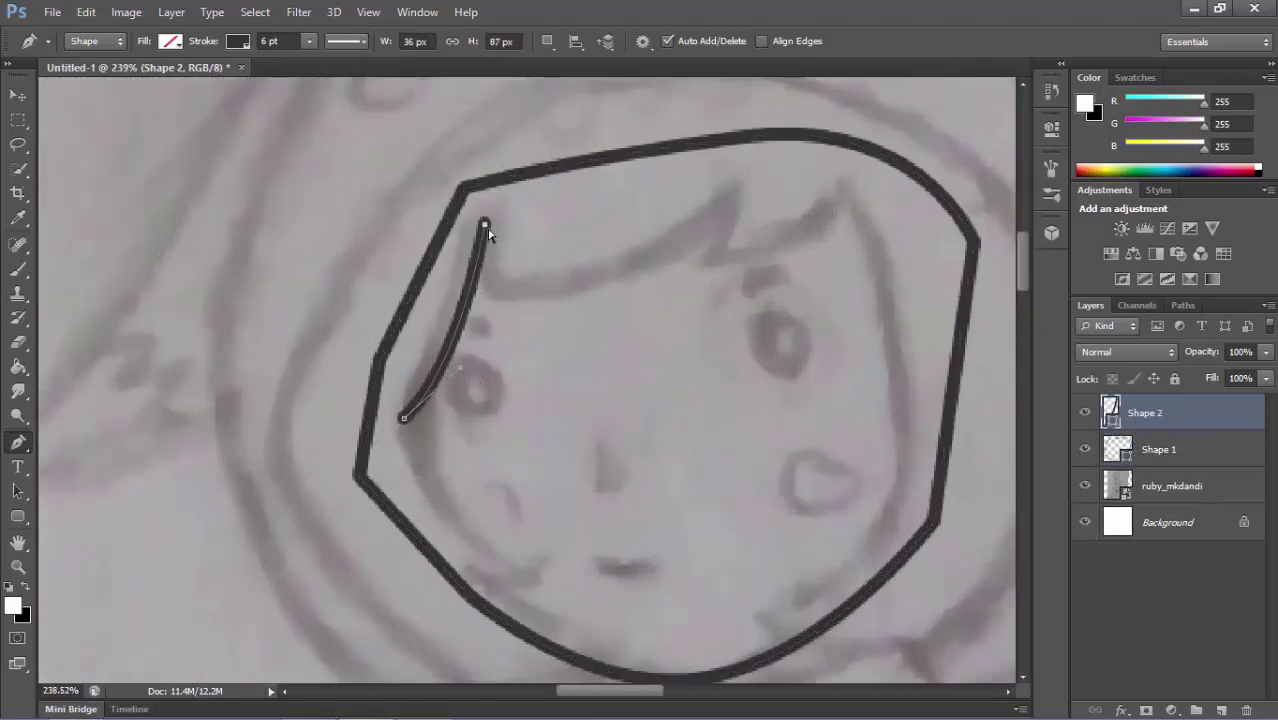
pyautogui.scroll(-2, 510, 114)
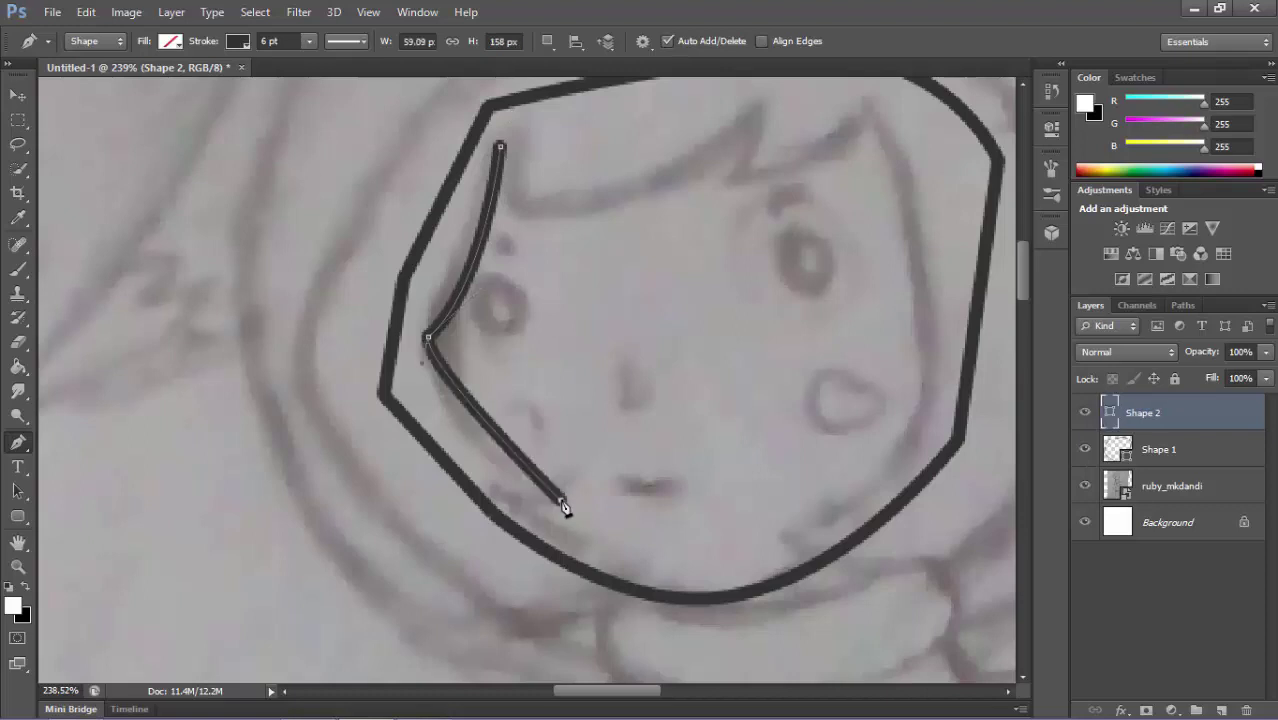
# Group the face outline layer and begin renaming the group.
pyautogui.click(1159, 449)
pyautogui.hotkey('ctrl', 'g')
pyautogui.doubleClick(1150, 441)
# Name the group 'face' and draw a left-eye circle with no outline.
pyautogui.write('face')
pyautogui.rightClick(18, 516)
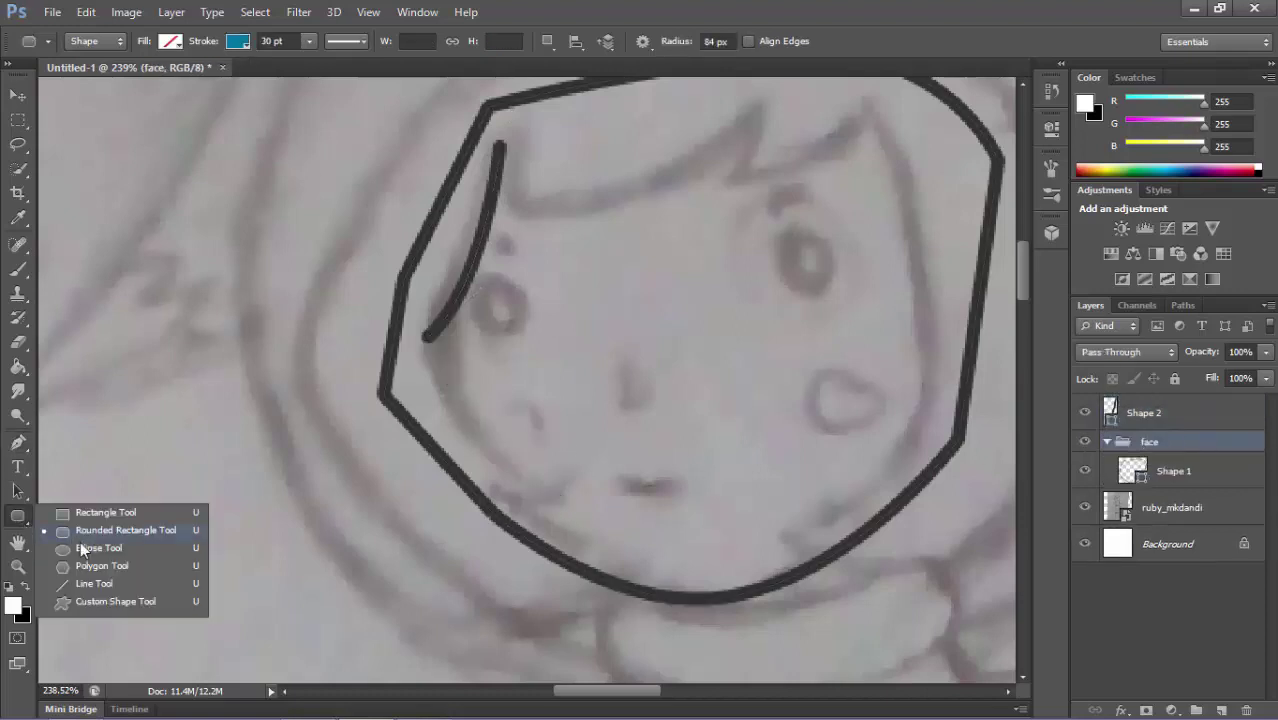
pyautogui.click(90, 546)
pyautogui.moveTo(502, 309); pyautogui.dragTo(520, 326)
pyautogui.click(237, 43)
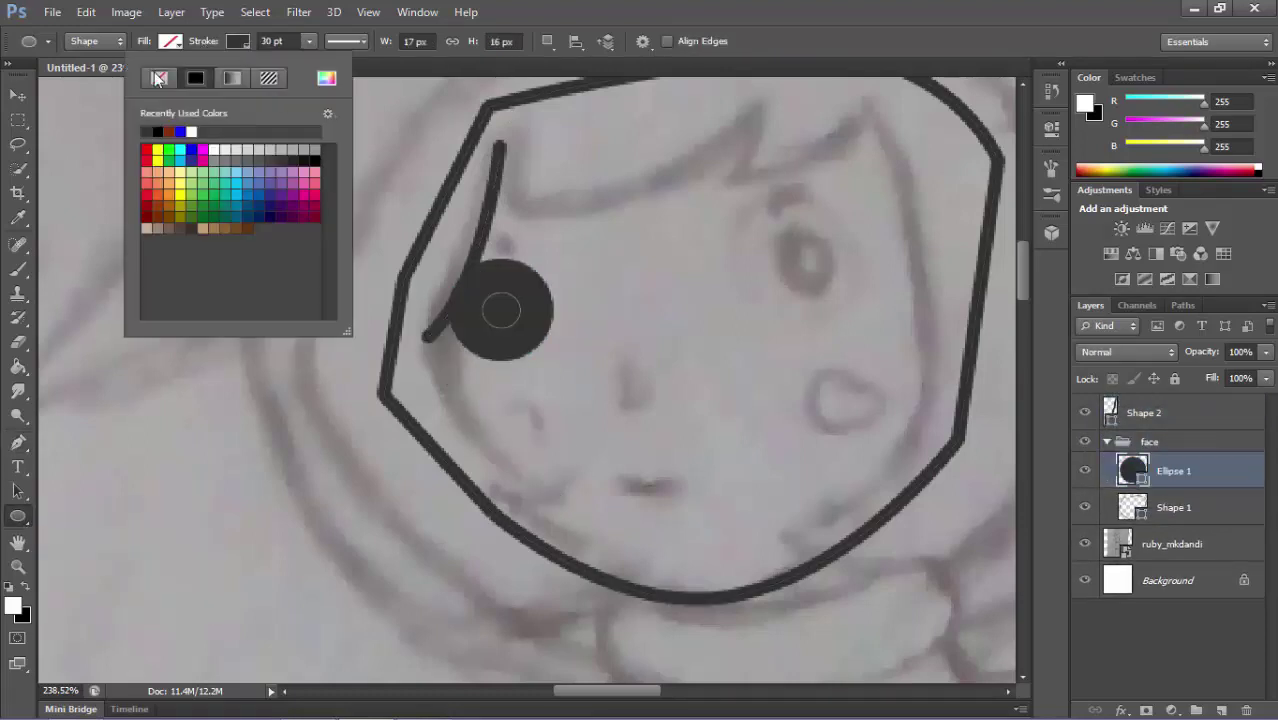
pyautogui.click(157, 80)
pyautogui.click(170, 41)
# Resize the left eye circle with Free Transform.
pyautogui.hotkey('ctrl', 't')
pyautogui.scroll(3, 505, 310)
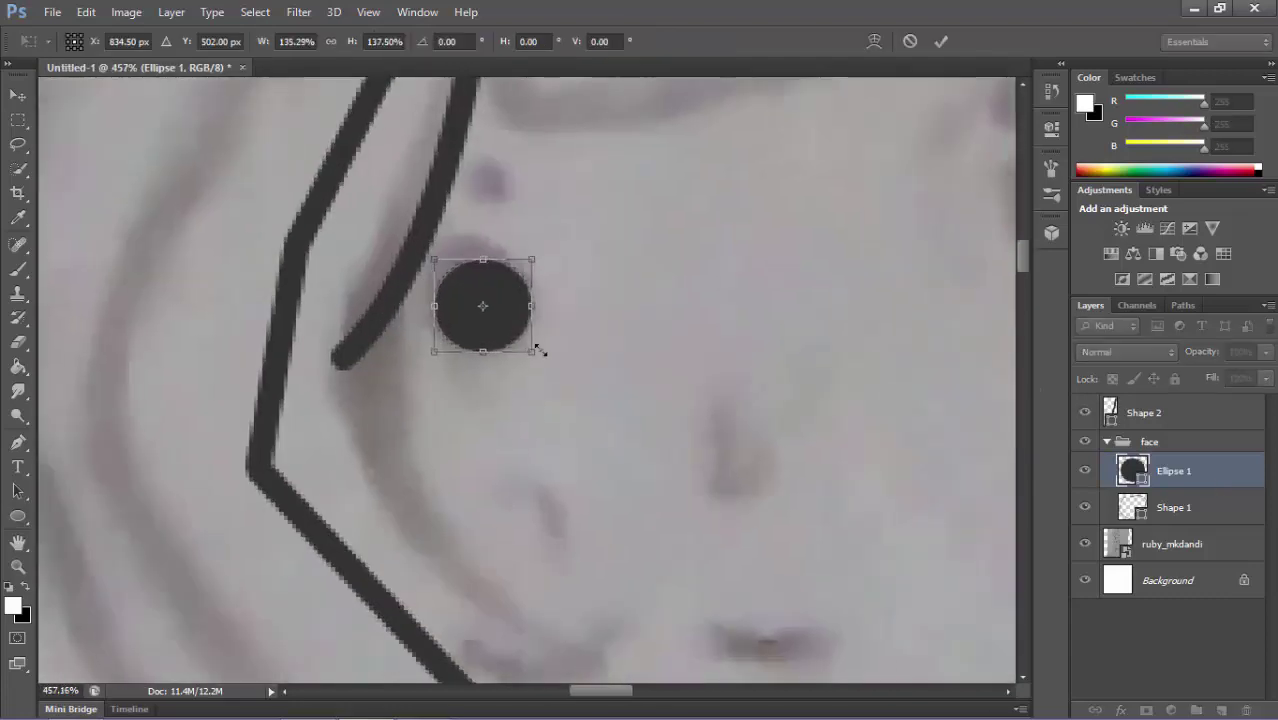
pyautogui.scroll(-3, 484, 354)
pyautogui.press('Return')
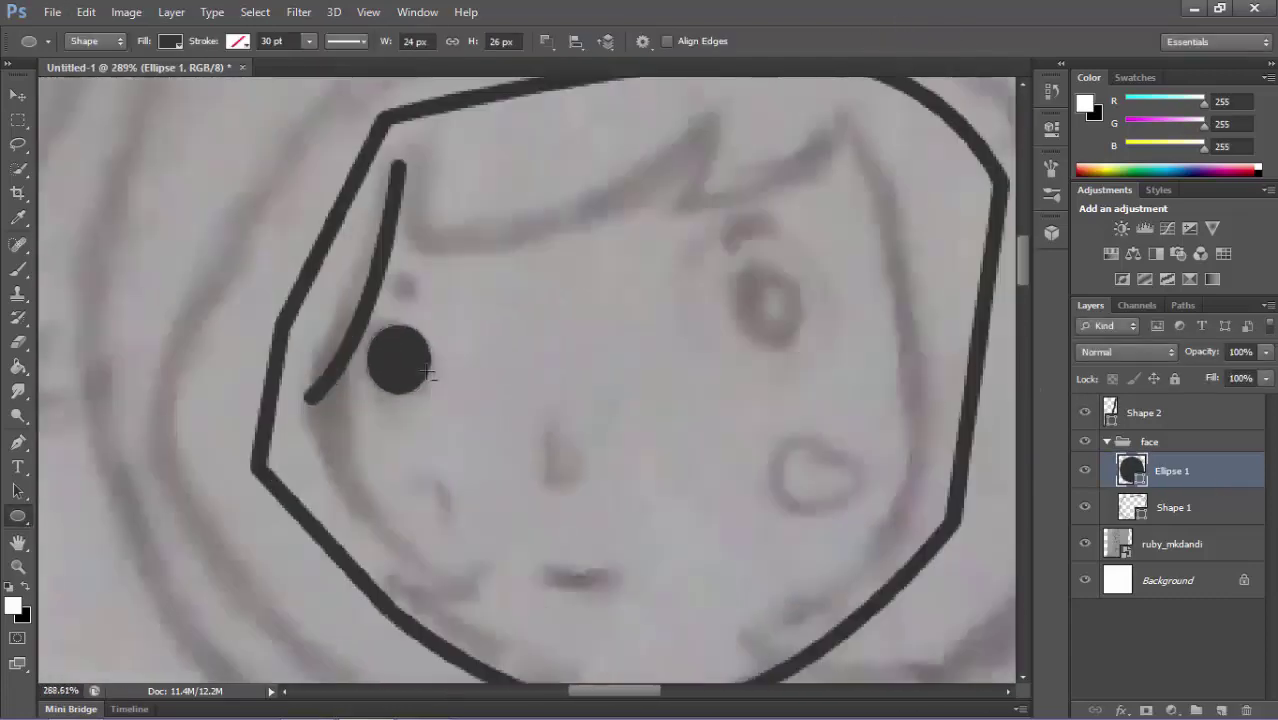
pyautogui.scroll(2, 337, 357)
pyautogui.hotkey('ctrl', 't')
# Duplicate the eye circle and move the copy onto the right eye.
pyautogui.click(940, 41)
pyautogui.hotkey('ctrl', 'alt', 't')
pyautogui.moveTo(390, 356); pyautogui.dragTo(928, 286)
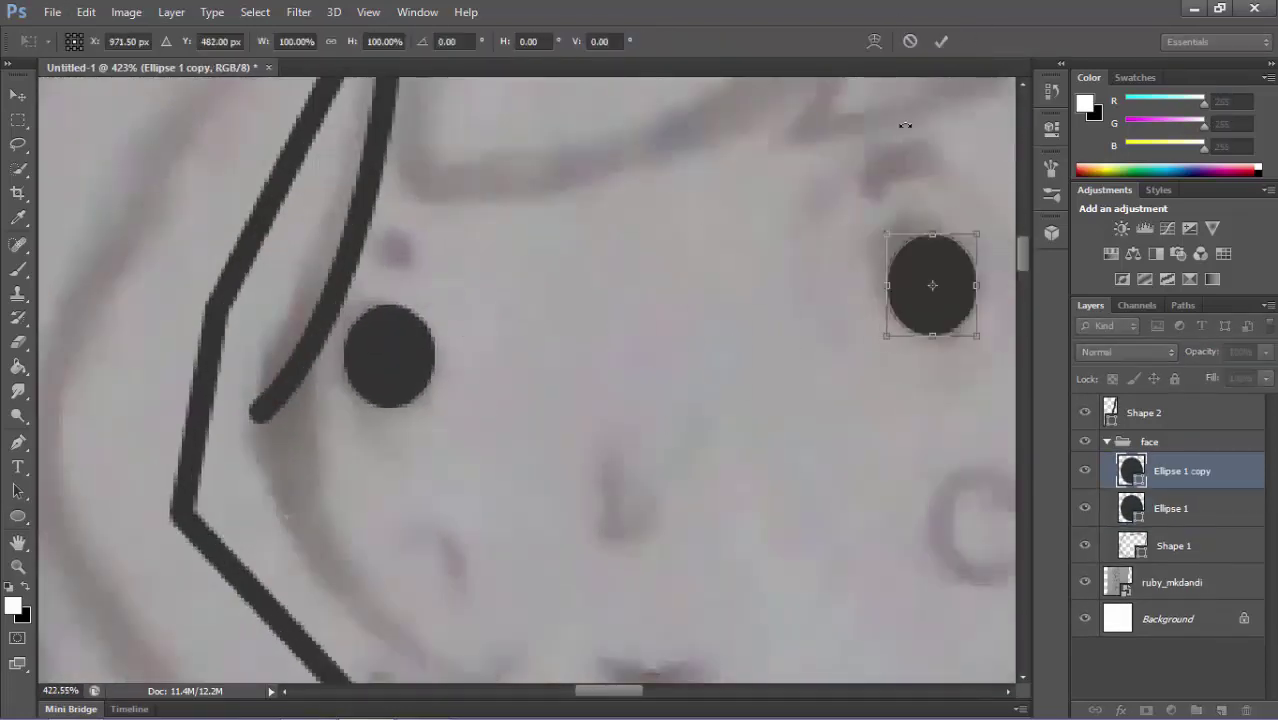
pyautogui.press('Return')
pyautogui.scroll(-2, 656, 454)
pyautogui.click(1173, 545)
# Draw the nose stroke with a 6 pt stroke width.
pyautogui.press('p')
pyautogui.click(529, 382)
pyautogui.click(537, 437)
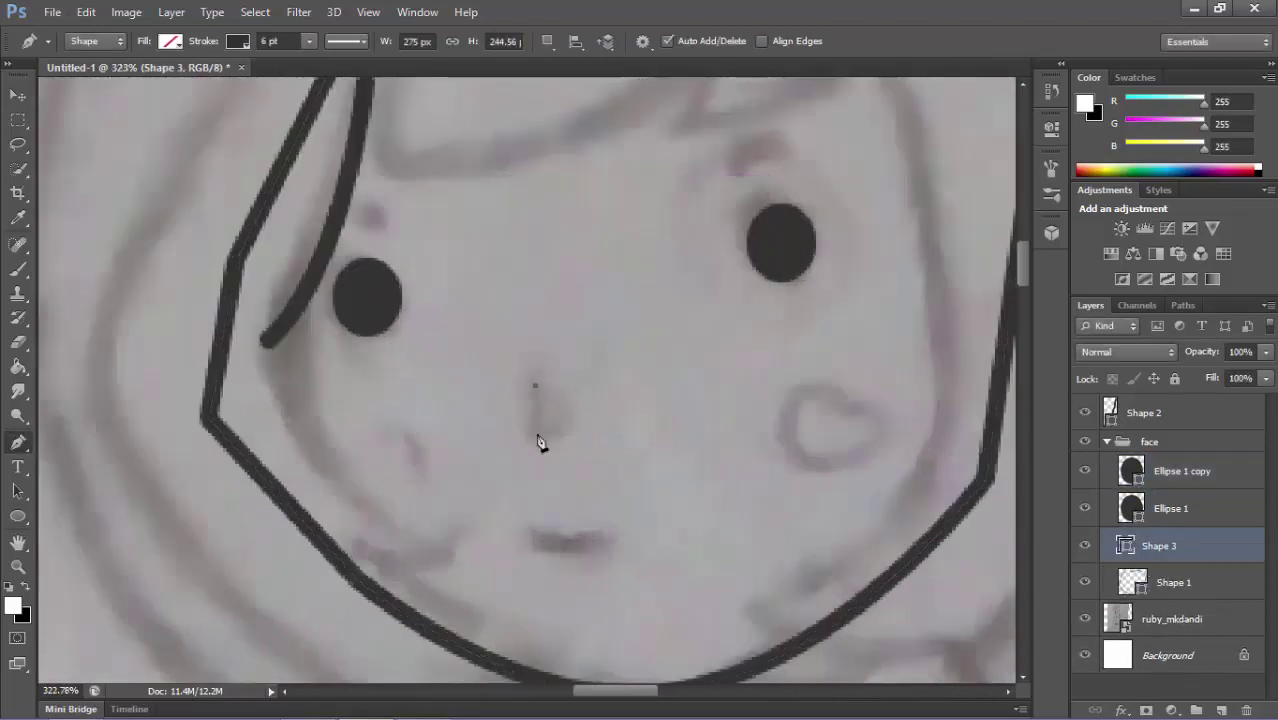
pyautogui.scroll(2, 557, 439)
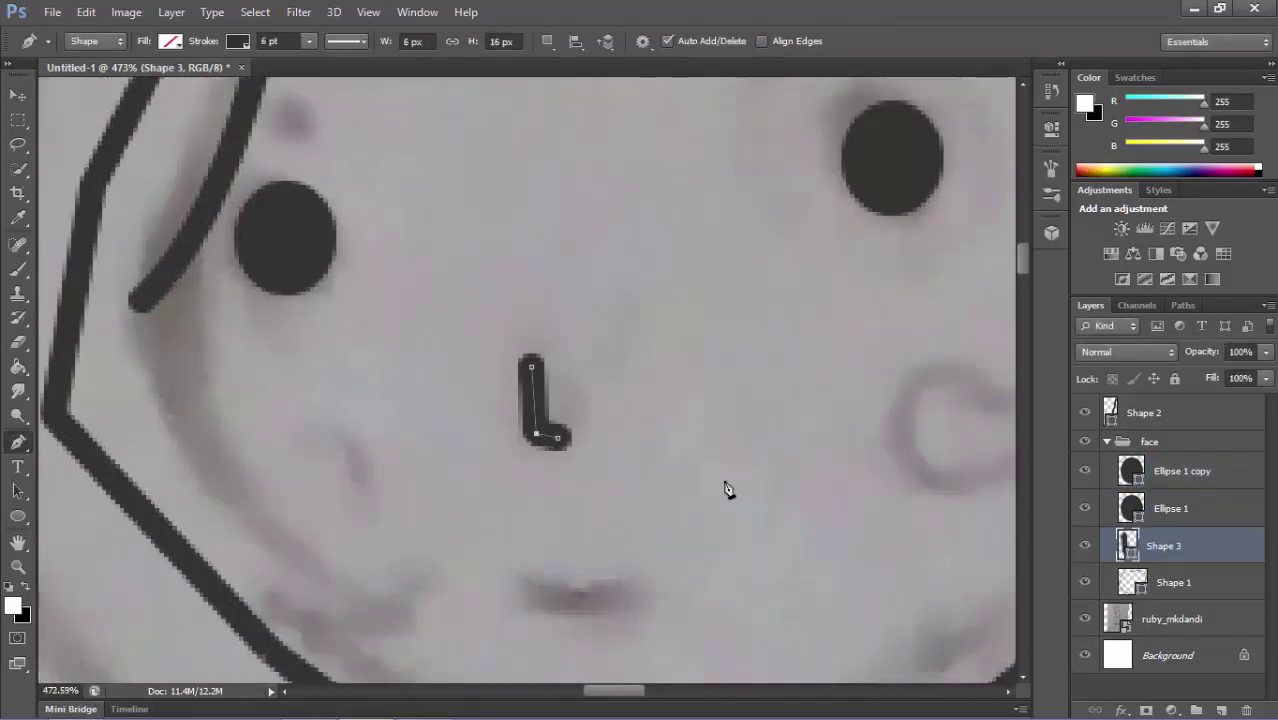
pyautogui.scroll(2, 519, 437)
pyautogui.scroll(-2, 519, 437)
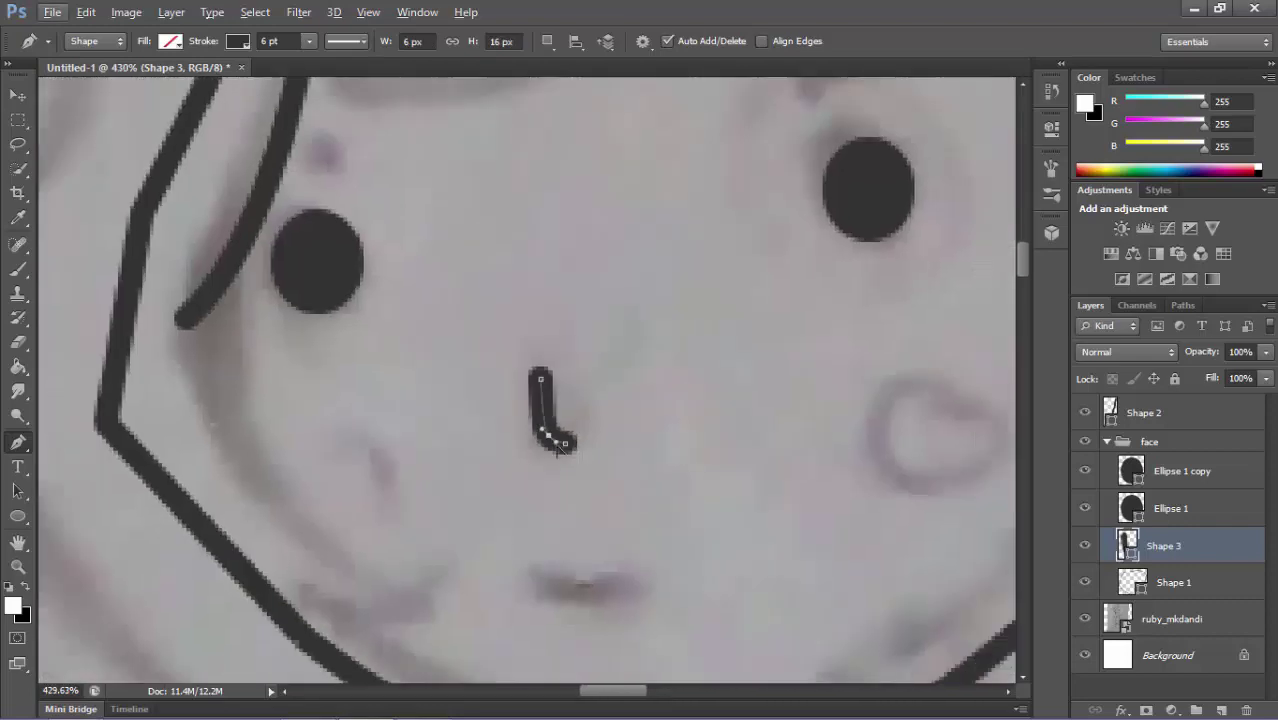
pyautogui.scroll(2, 519, 437)
pyautogui.click(275, 41)
pyautogui.write('6')
pyautogui.press('Return')
pyautogui.scroll(-3, 548, 556)
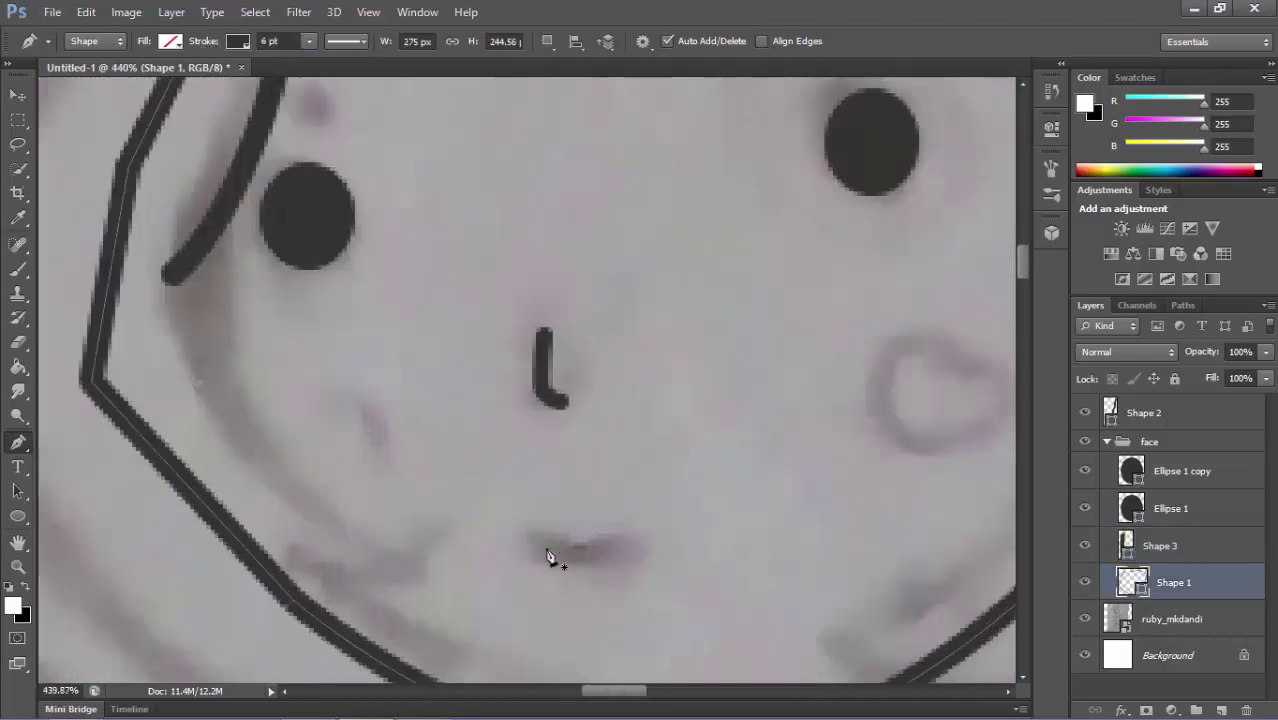
# Draw a short straight mouth line below the nose.
pyautogui.click(555, 546)
pyautogui.click(612, 546)
pyautogui.scroll(-5, 575, 548)
pyautogui.scroll(6, 562, 531)
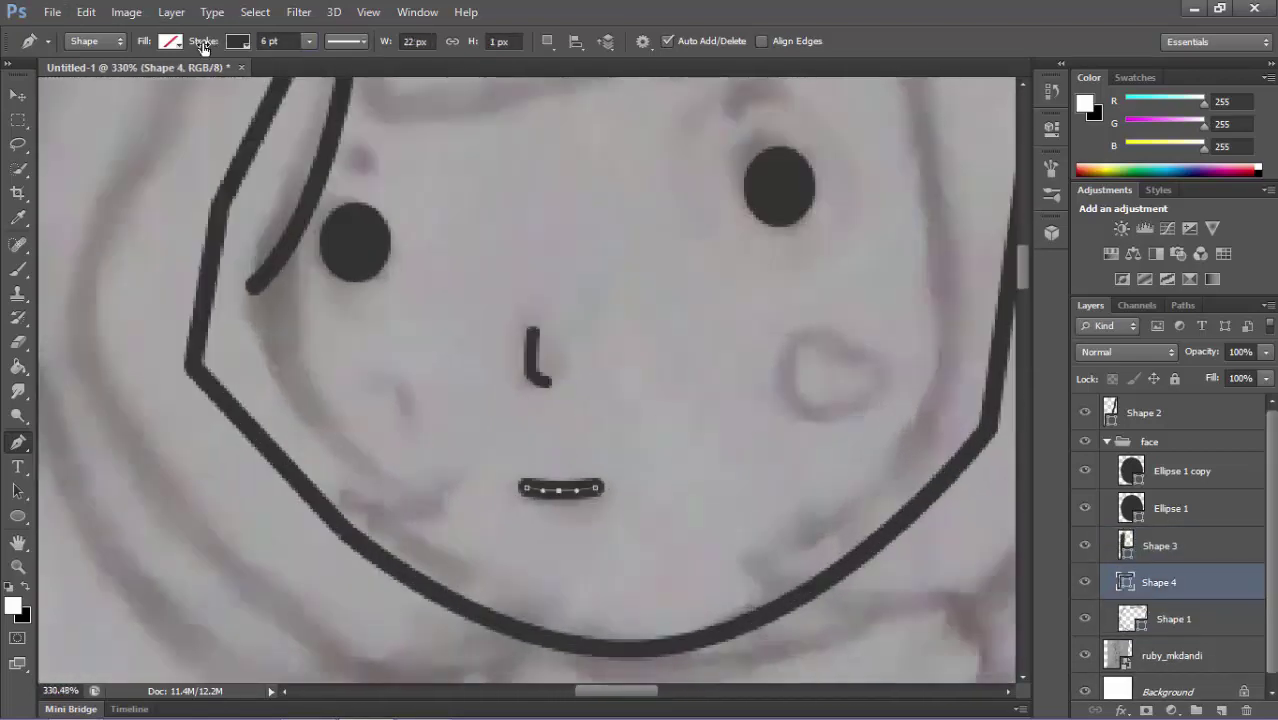
# Trace a closed heart shape on the right cheek.
pyautogui.click(842, 358)
pyautogui.click(805, 414)
pyautogui.scroll(2, 807, 420)
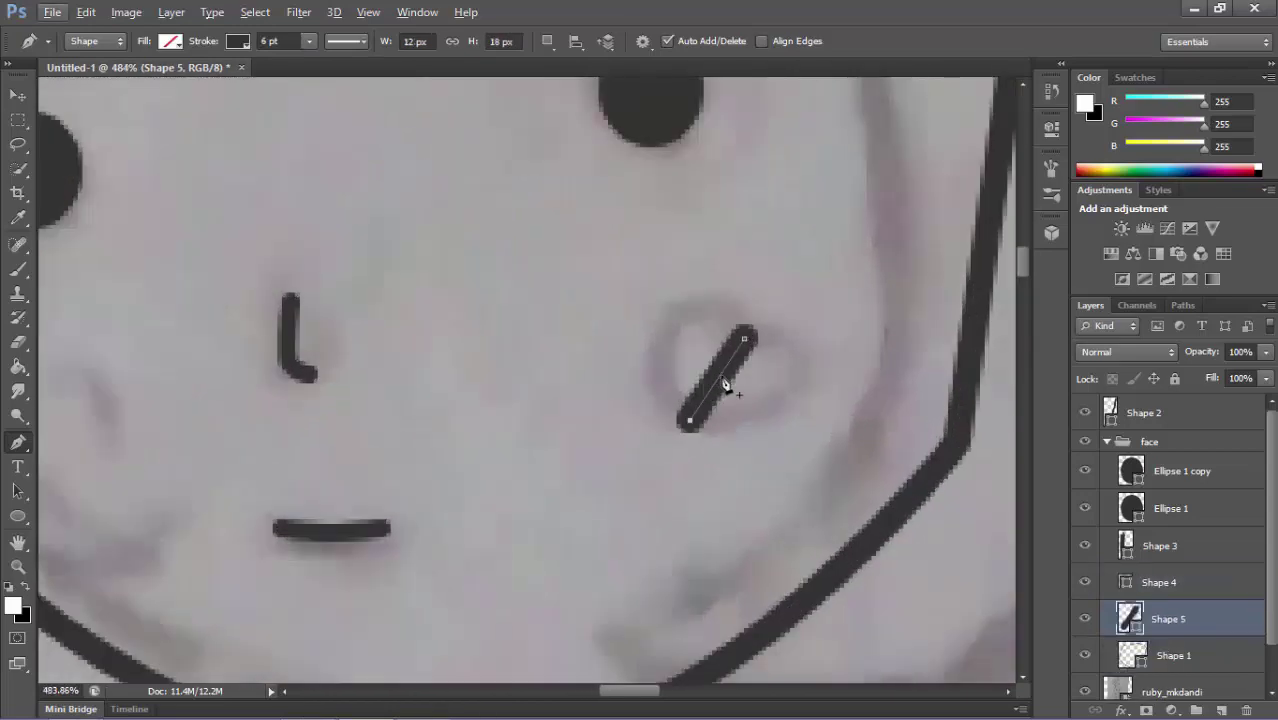
pyautogui.moveTo(676, 322)
pyautogui.mouseDown()
pyautogui.moveTo(740, 395)
pyautogui.moveTo(760, 330)
pyautogui.mouseUp()
pyautogui.click(690, 420)
pyautogui.scroll(1, 760, 340)
pyautogui.scroll(-2, 742, 357)
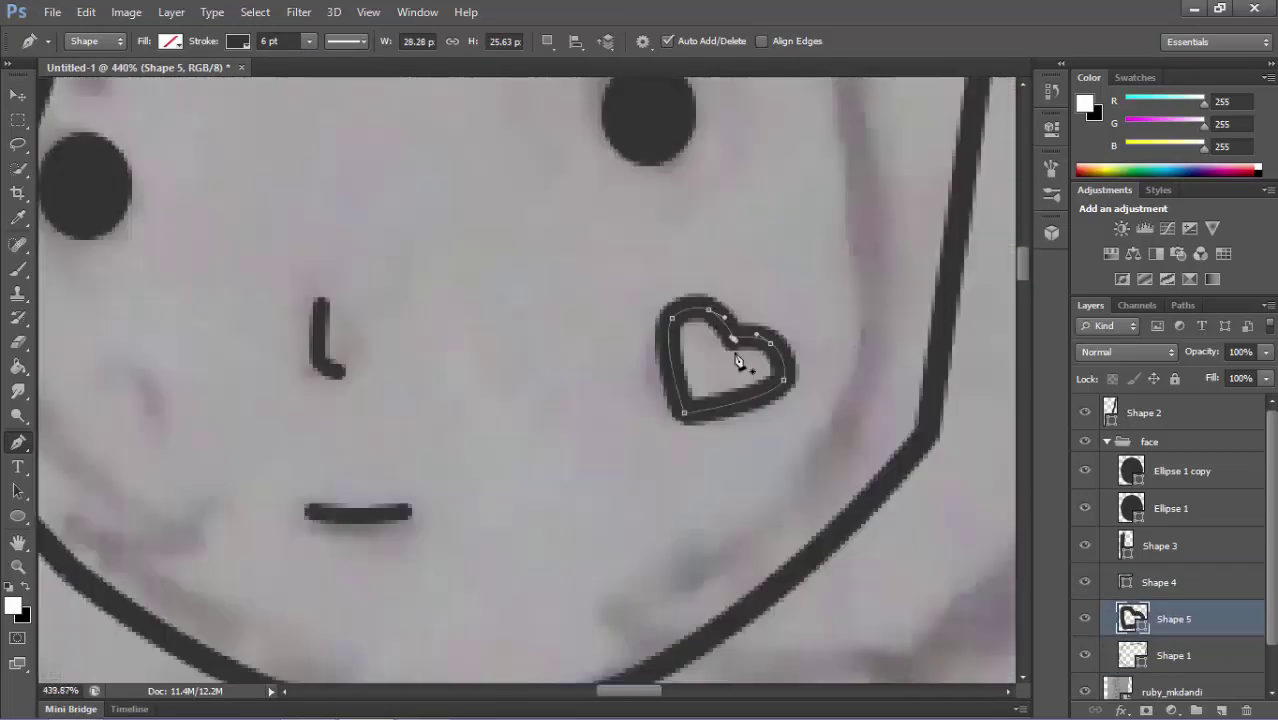
pyautogui.moveTo(220, 48); pyautogui.dragTo(213, 56)
# Trace a narrow heart shape on the left cheek.
pyautogui.click(226, 395)
pyautogui.scroll(1, 384, 346)
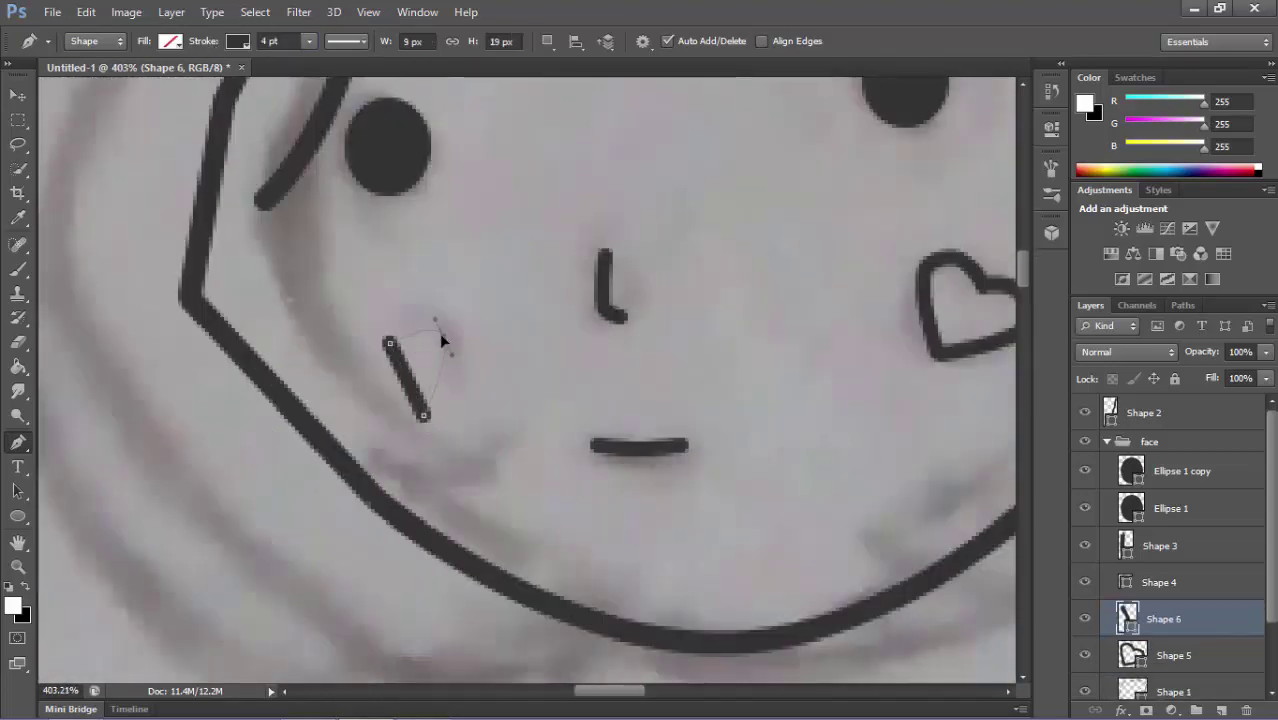
pyautogui.moveTo(358, 384); pyautogui.dragTo(356, 386)
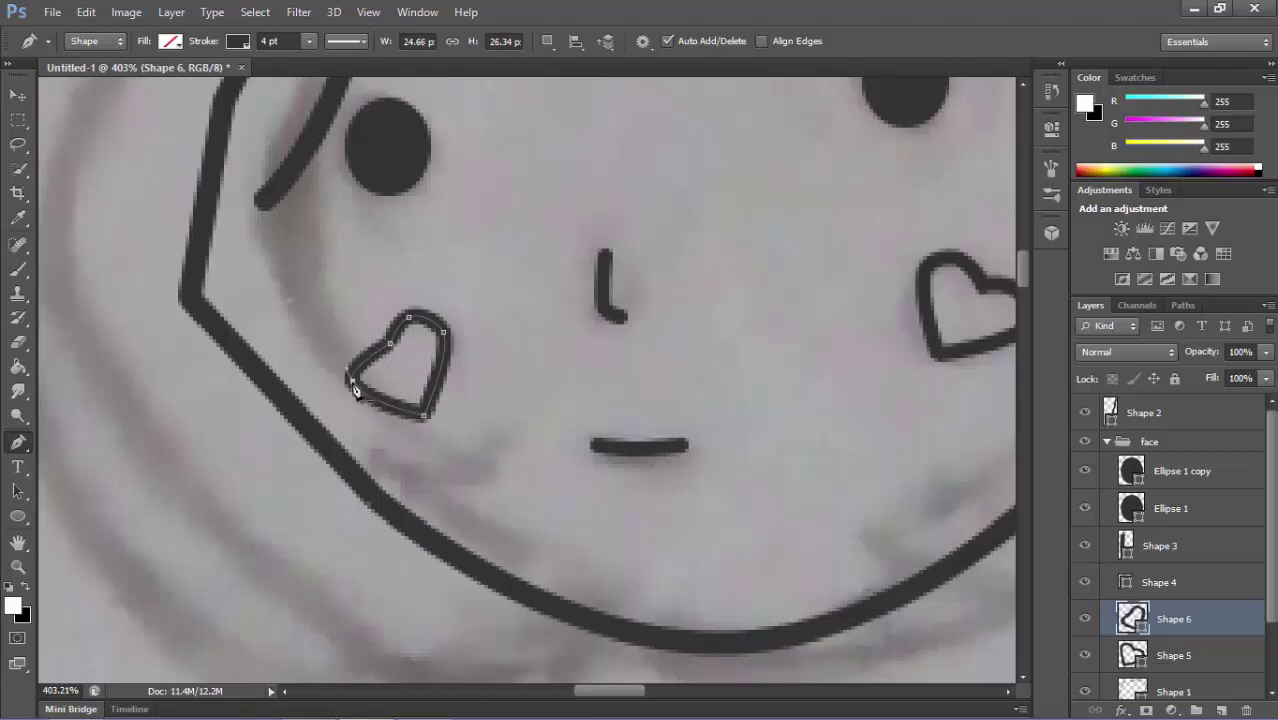
pyautogui.scroll(1, 356, 386)
pyautogui.scroll(1, 360, 350)
pyautogui.scroll(-6, 416, 354)
pyautogui.scroll(6, 447, 482)
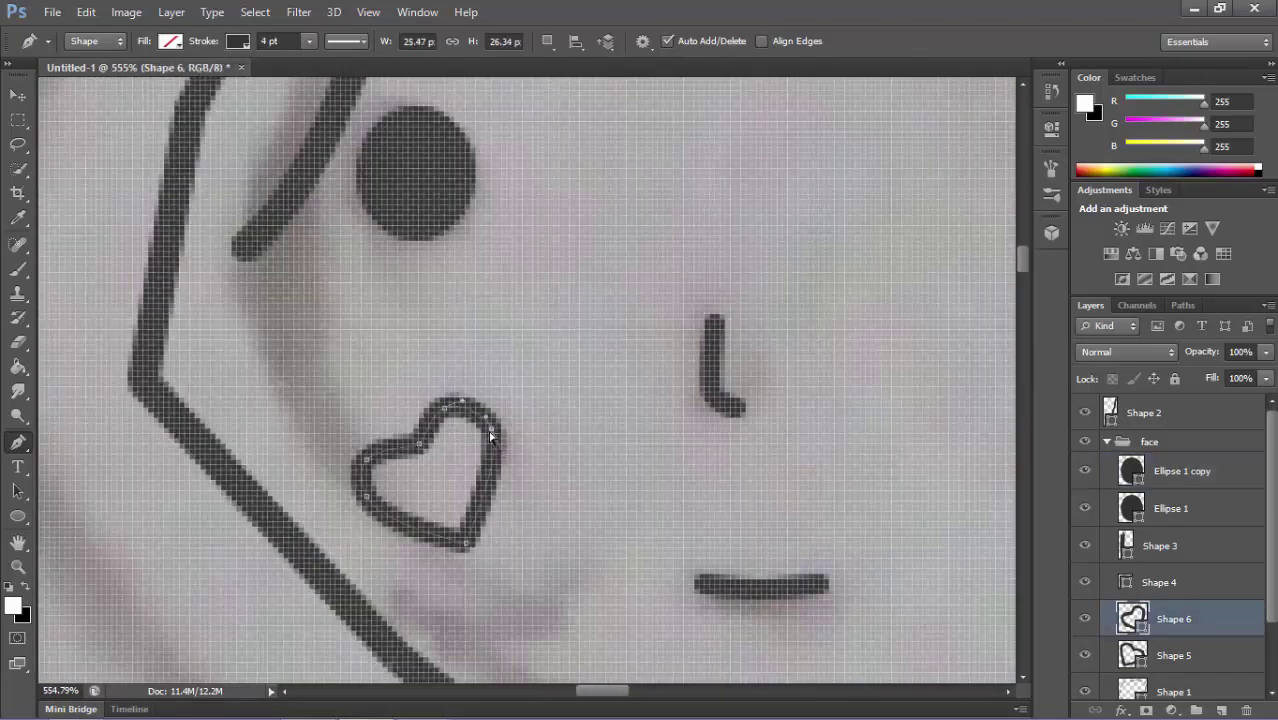
pyautogui.moveTo(490, 440); pyautogui.dragTo(474, 440)
pyautogui.scroll(-3, 430, 510)
pyautogui.scroll(4, 430, 508)
pyautogui.scroll(-4, 422, 508)
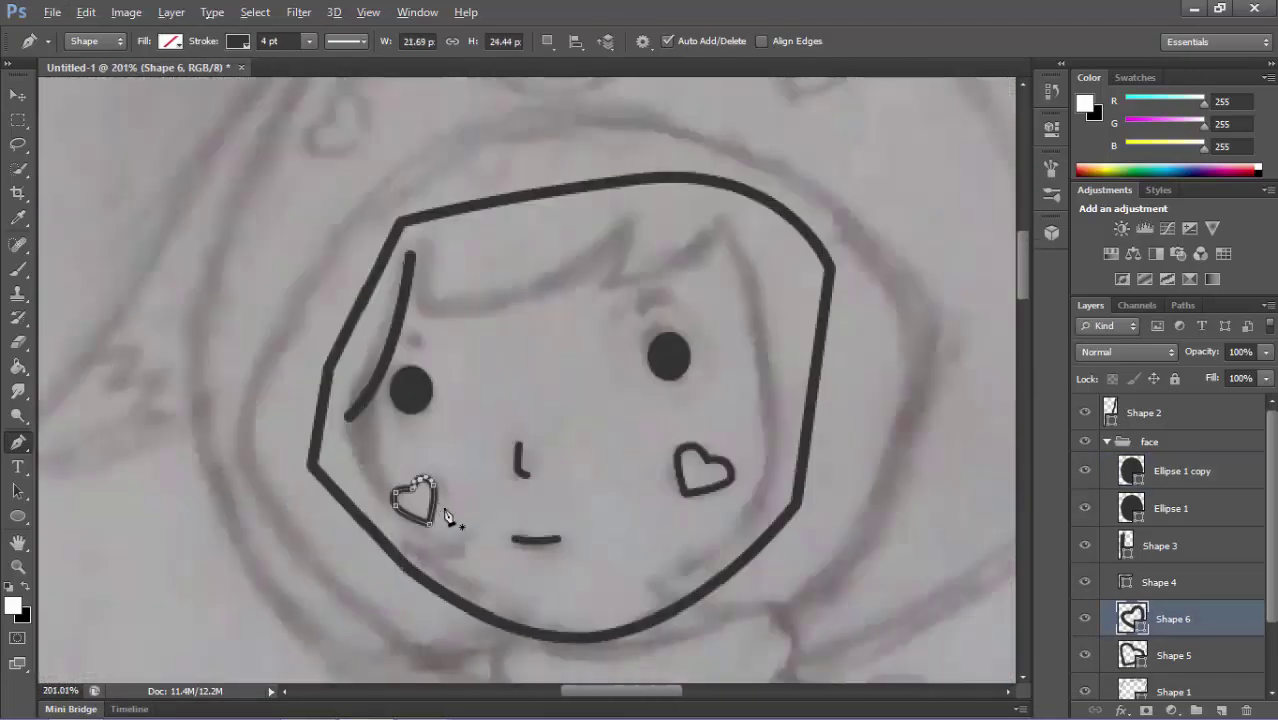
pyautogui.scroll(1, 422, 508)
pyautogui.hotkey('alt', '[')
pyautogui.scroll(-5, 628, 580)
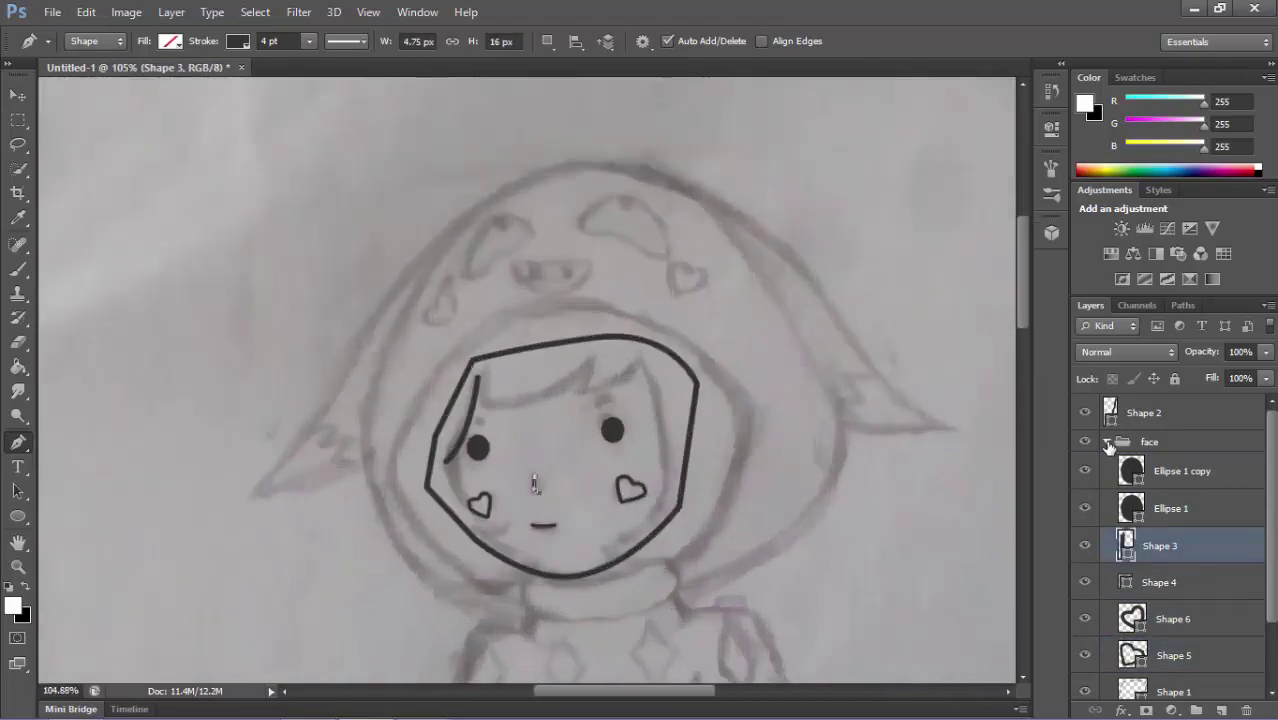
# Collapse the face group and group the hair shape as 'hair'.
pyautogui.scroll(2, 628, 580)
pyautogui.click(1106, 441)
pyautogui.hotkey('ctrl', 'g')
pyautogui.doubleClick(1150, 405)
pyautogui.write('hair')
pyautogui.click(1158, 434)
# Trace the left hair strand path down toward the chin.
pyautogui.scroll(1, 451, 590)
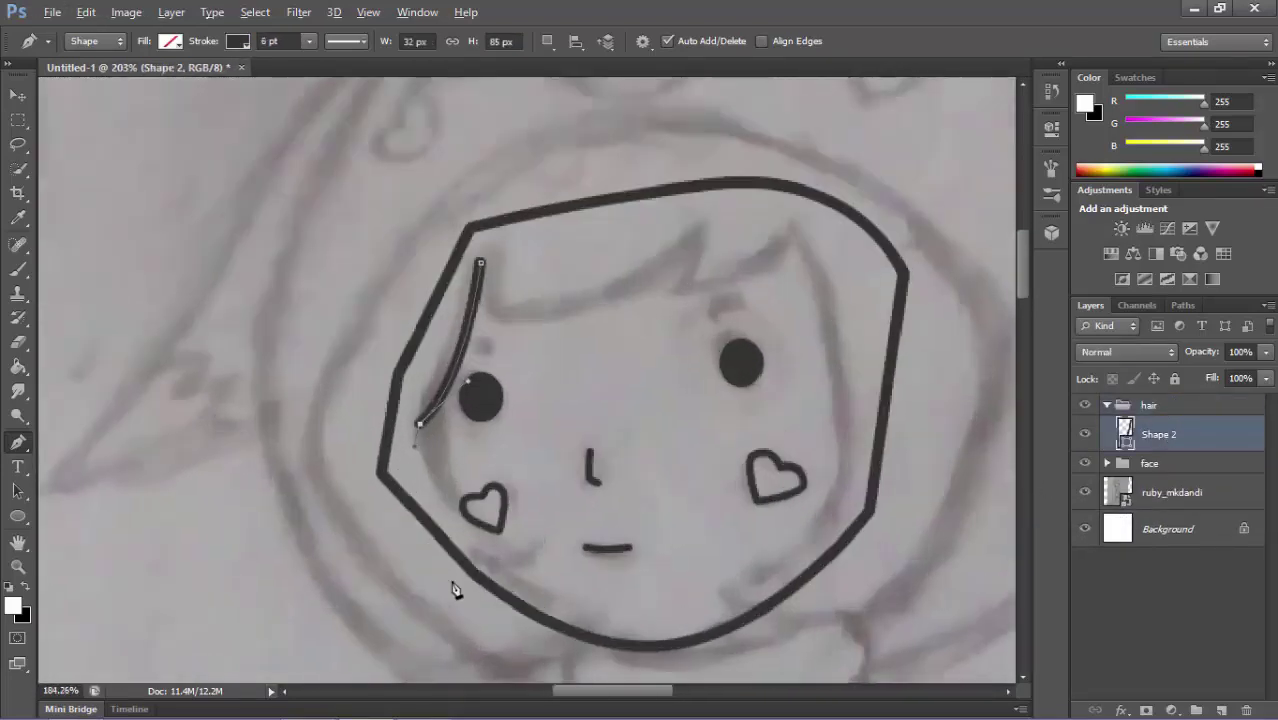
pyautogui.scroll(1, 451, 590)
pyautogui.moveTo(530, 552); pyautogui.dragTo(614, 590)
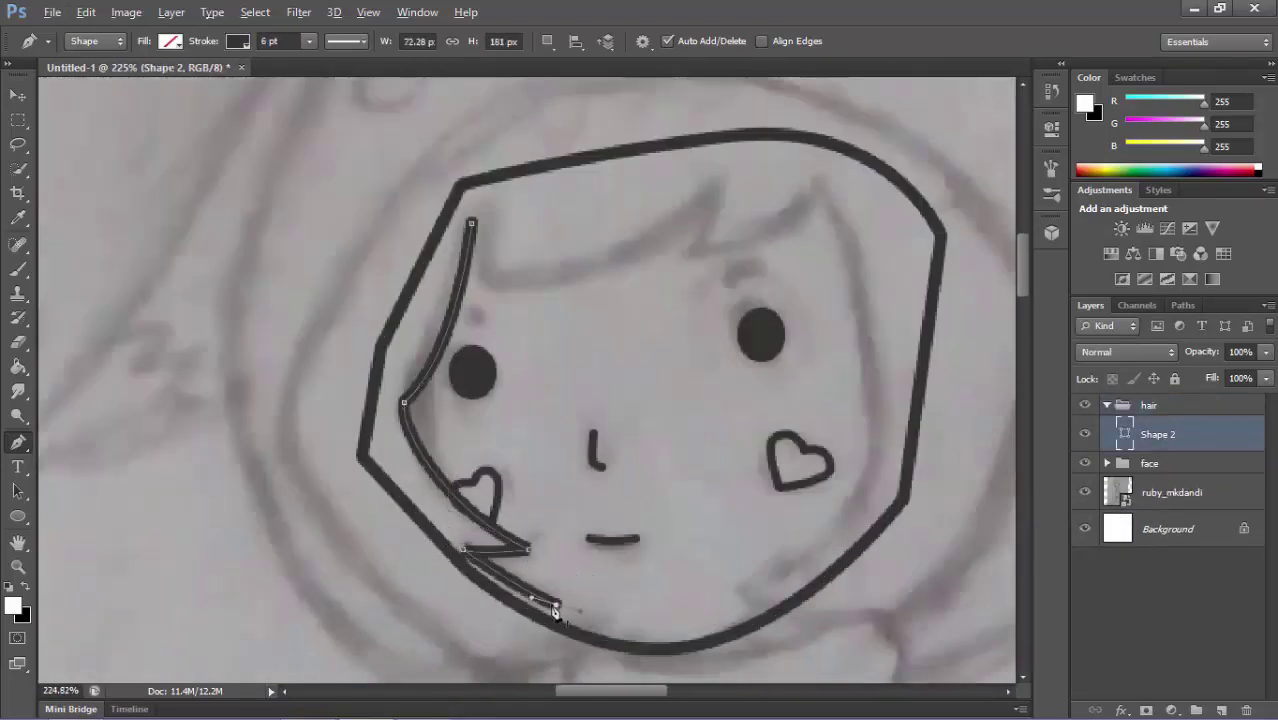
pyautogui.click(362, 43)
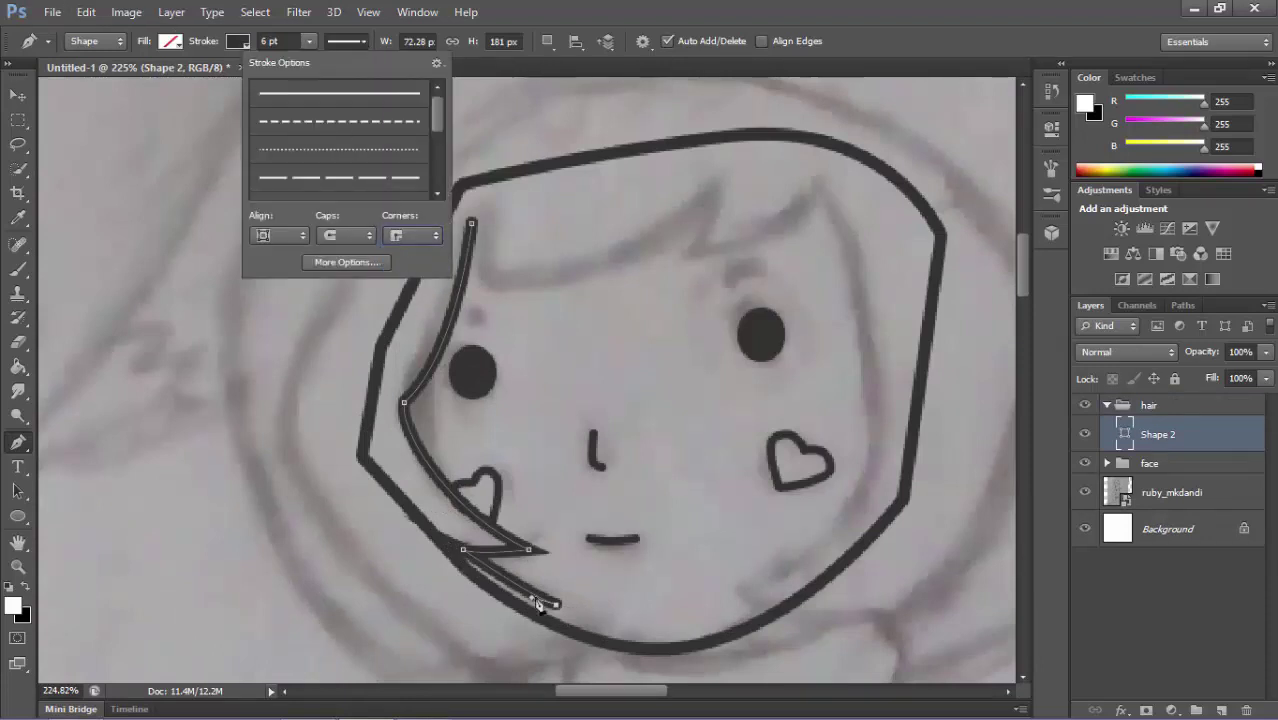
pyautogui.scroll(1, 556, 585)
pyautogui.scroll(-2, 556, 585)
pyautogui.moveTo(549, 493); pyautogui.dragTo(405, 515)
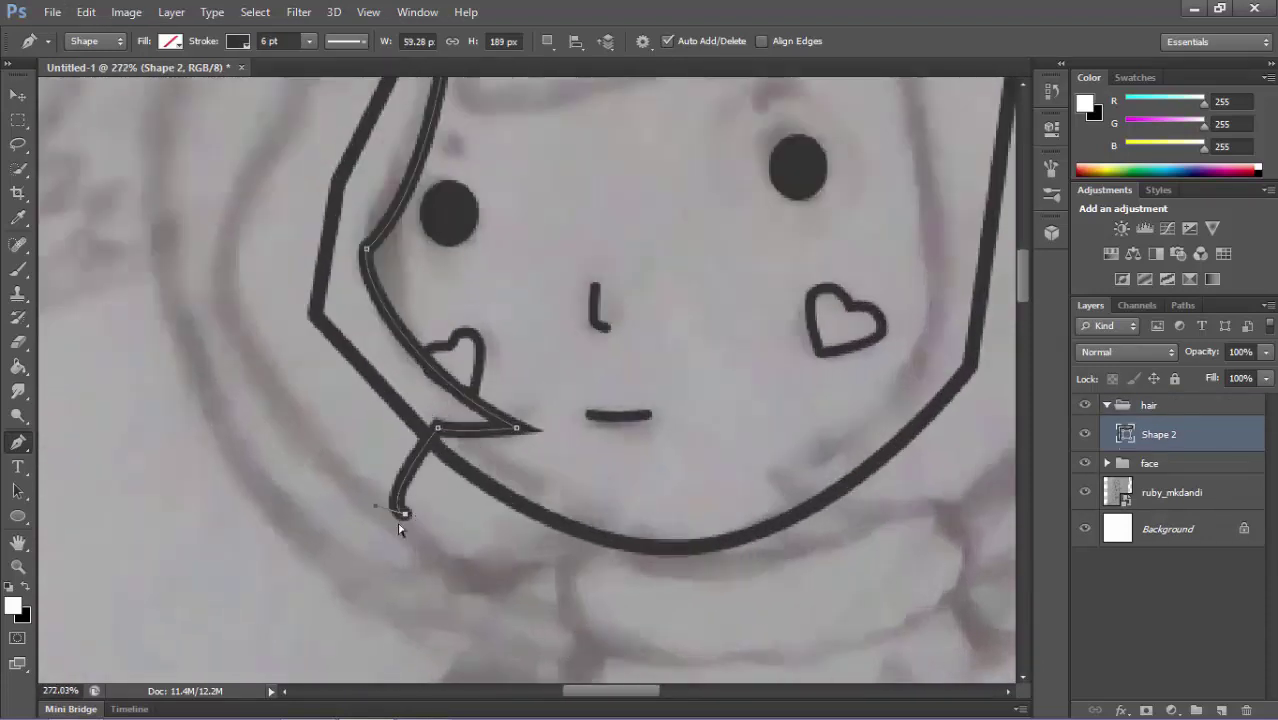
pyautogui.moveTo(593, 518); pyautogui.dragTo(594, 515)
# Bend the strand to follow the sketch and place anchors around the hood outline.
pyautogui.scroll(2, 447, 437)
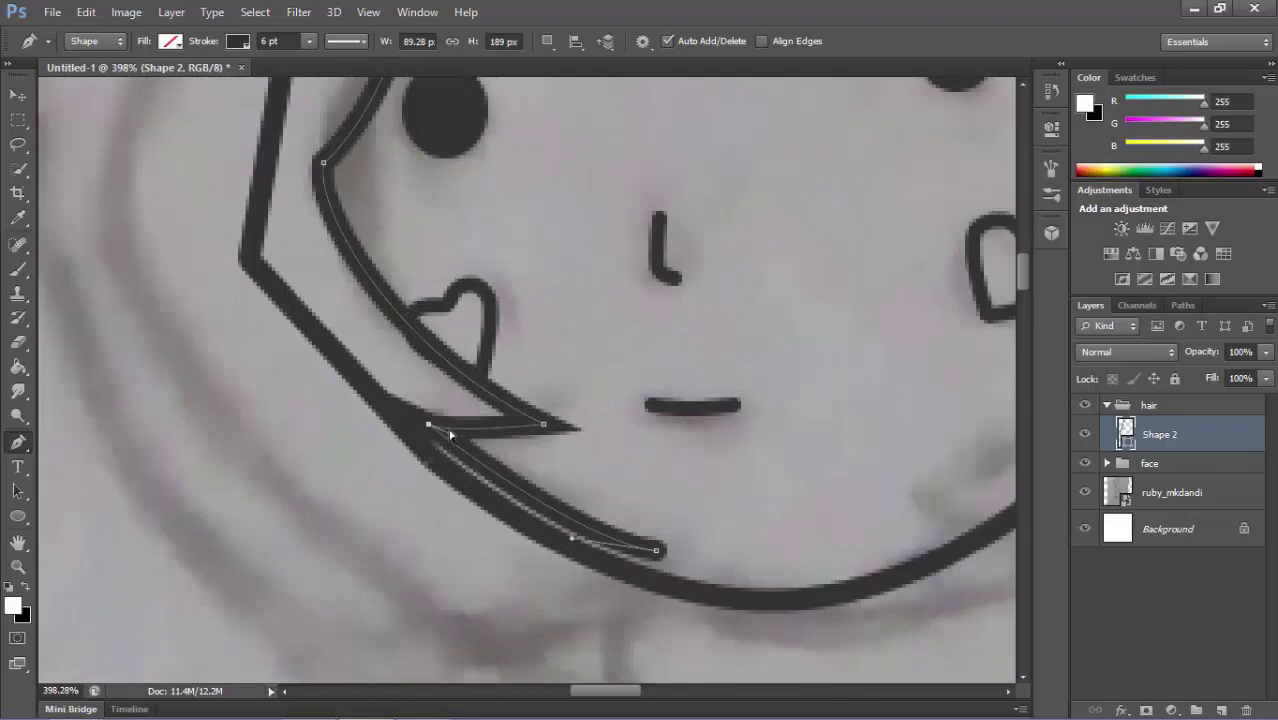
pyautogui.scroll(-1, 548, 432)
pyautogui.moveTo(604, 531); pyautogui.dragTo(484, 491)
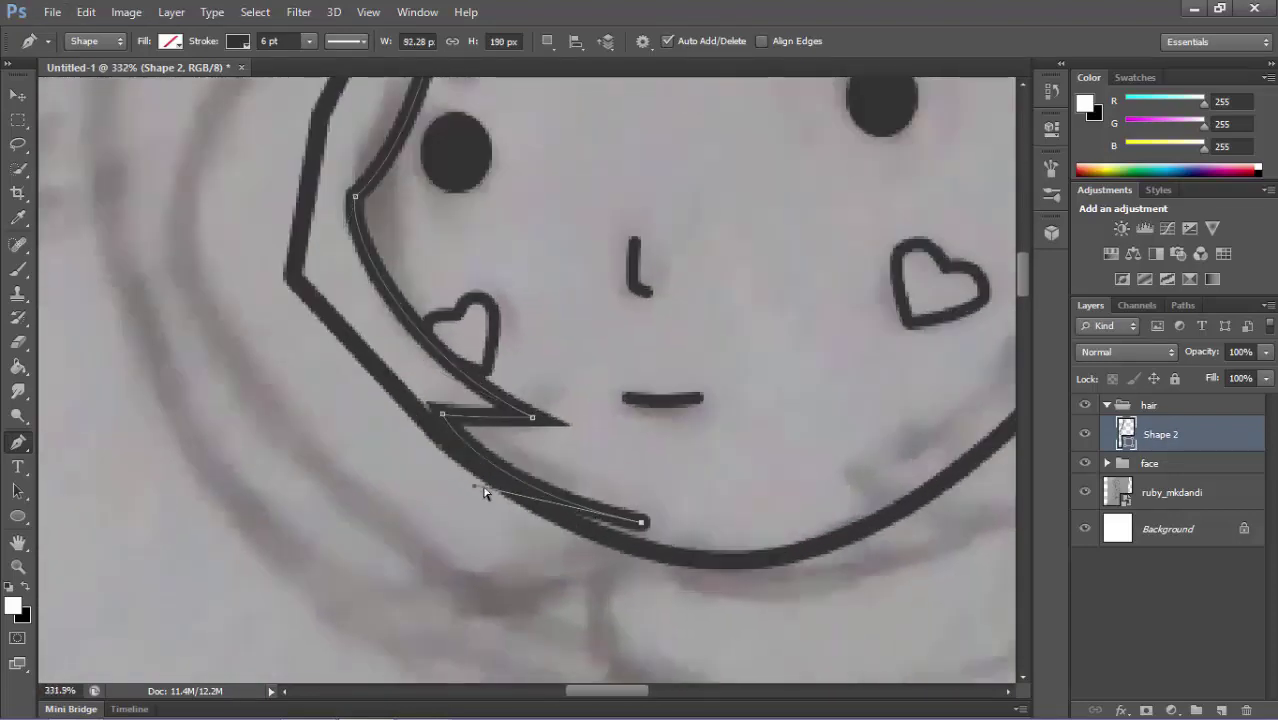
pyautogui.scroll(-3, 539, 568)
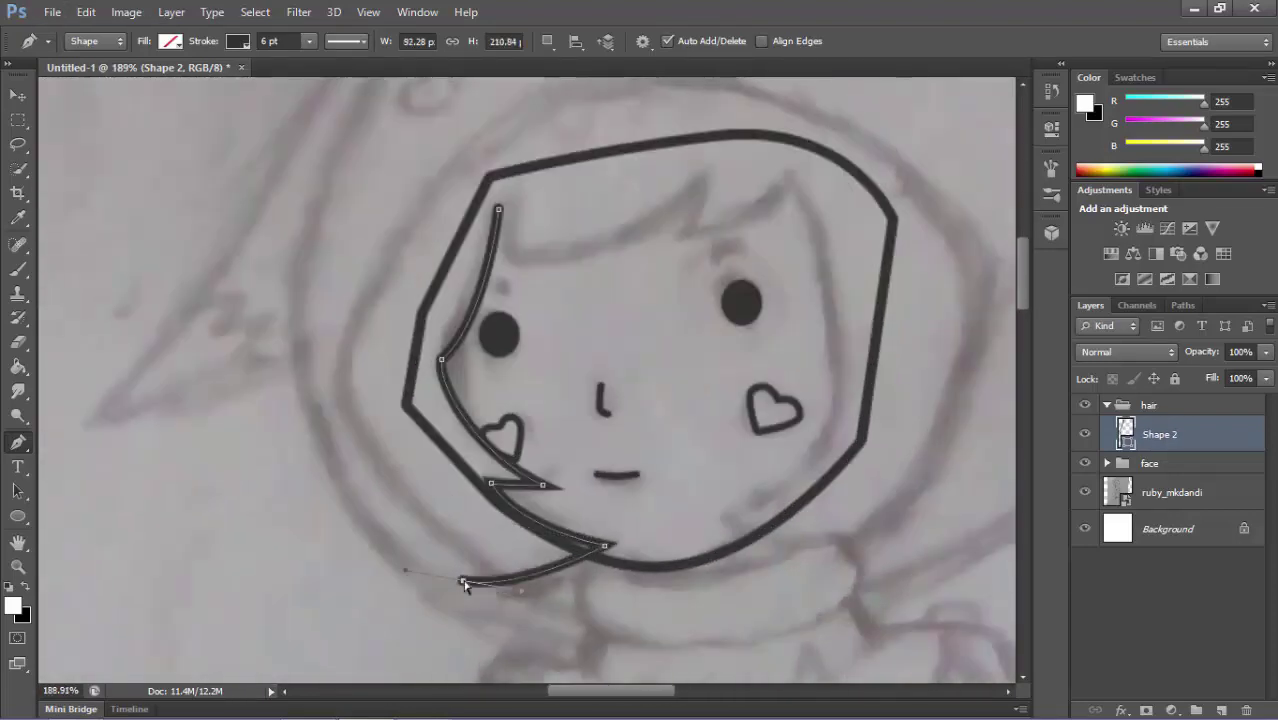
pyautogui.click(350, 462)
pyautogui.click(309, 331)
pyautogui.scroll(-3, 320, 297)
pyautogui.click(414, 242)
pyautogui.click(612, 192)
# Trace the right hair strand from the chin up to its tip.
pyautogui.scroll(2, 680, 440)
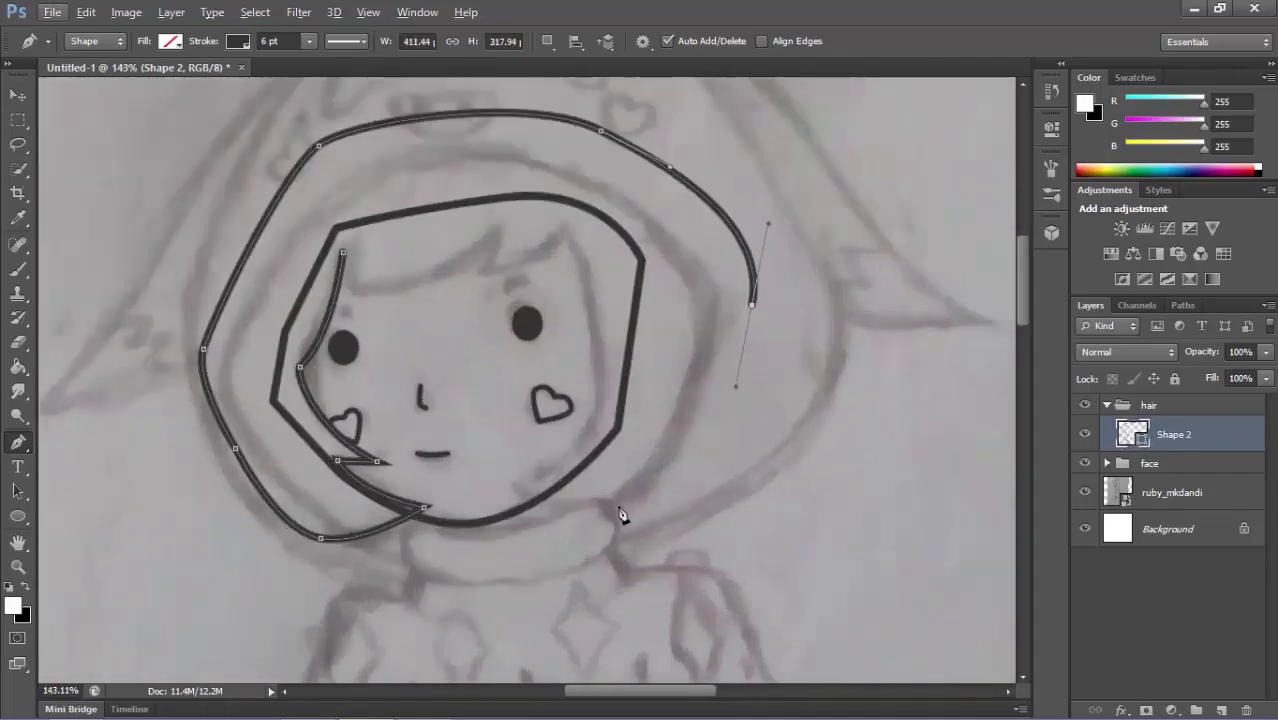
pyautogui.scroll(2, 620, 515)
pyautogui.click(666, 497)
pyautogui.click(467, 487)
pyautogui.scroll(3, 537, 225)
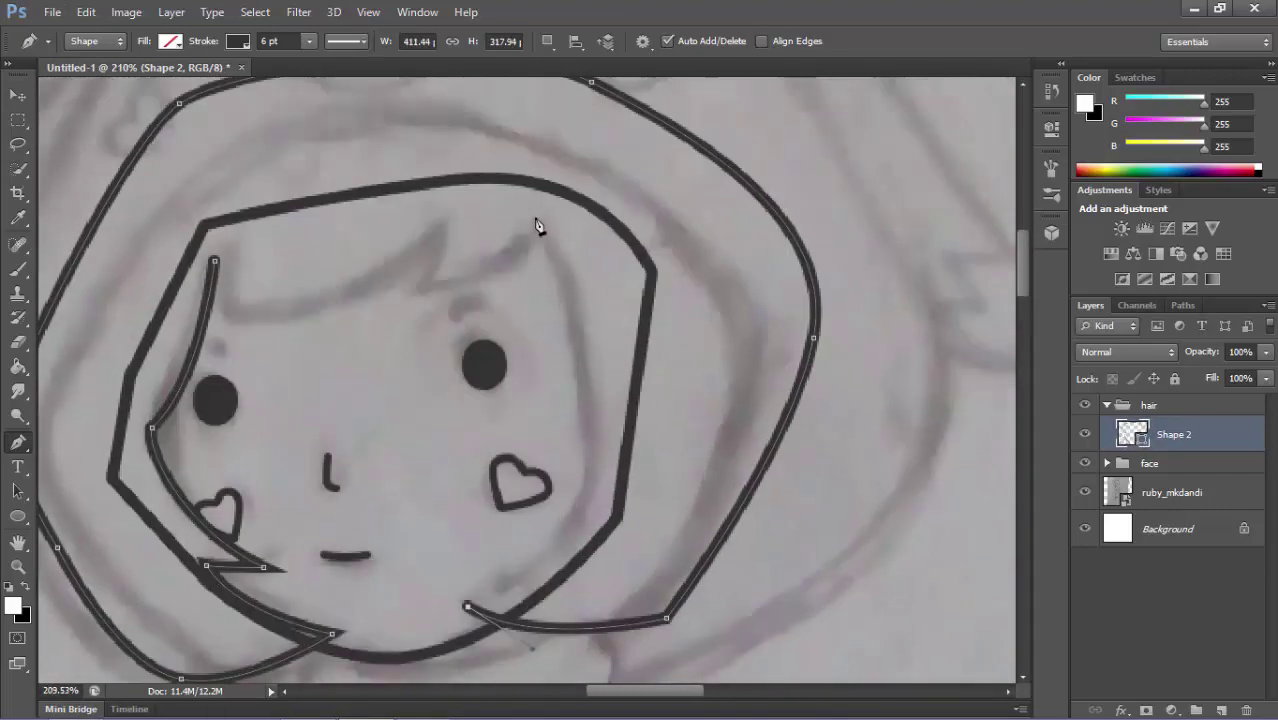
pyautogui.click(566, 272)
pyautogui.scroll(1, 574, 507)
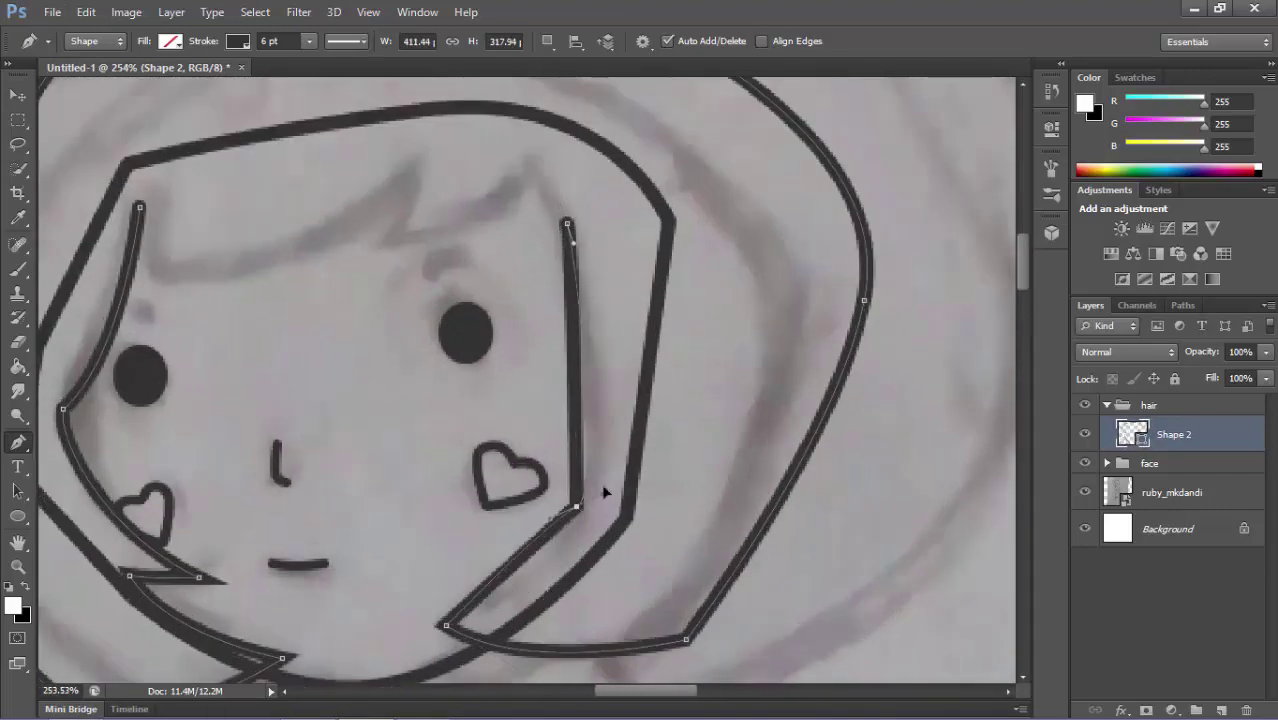
pyautogui.click(577, 503)
# Draw the curved, spiky fringe across the forehead.
pyautogui.scroll(-4, 640, 480)
pyautogui.scroll(3, 703, 463)
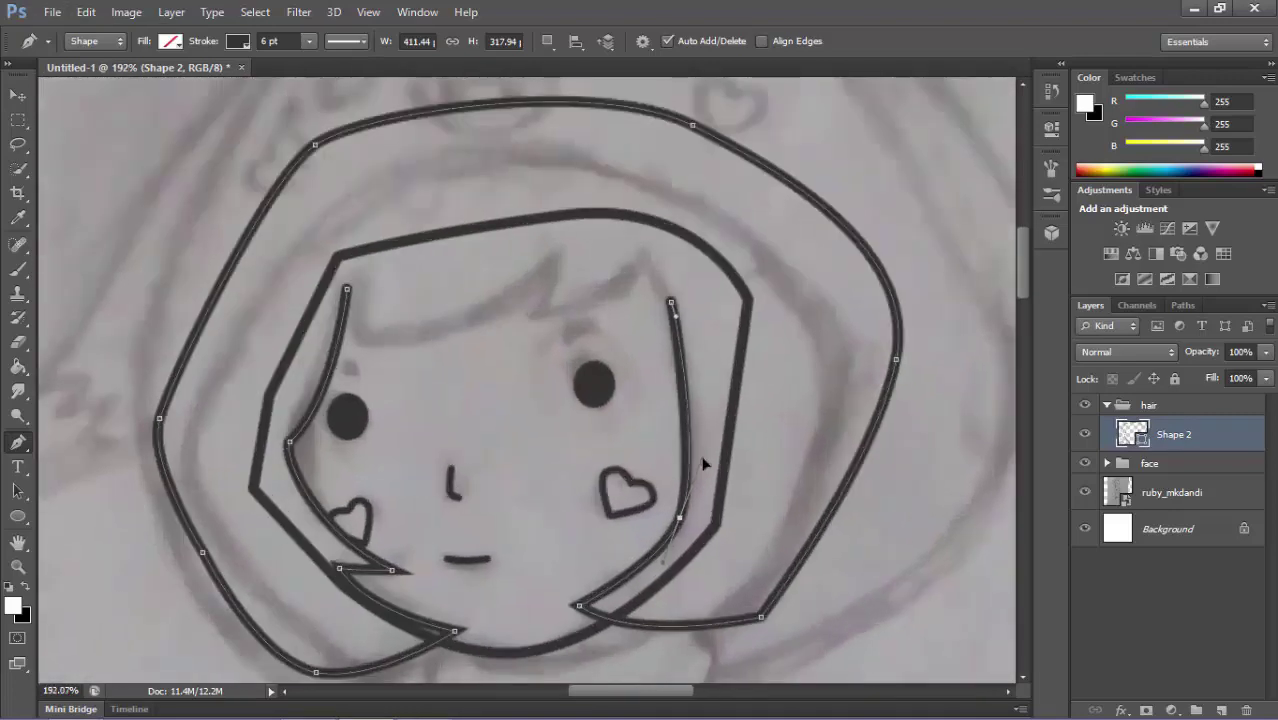
pyautogui.scroll(1, 673, 299)
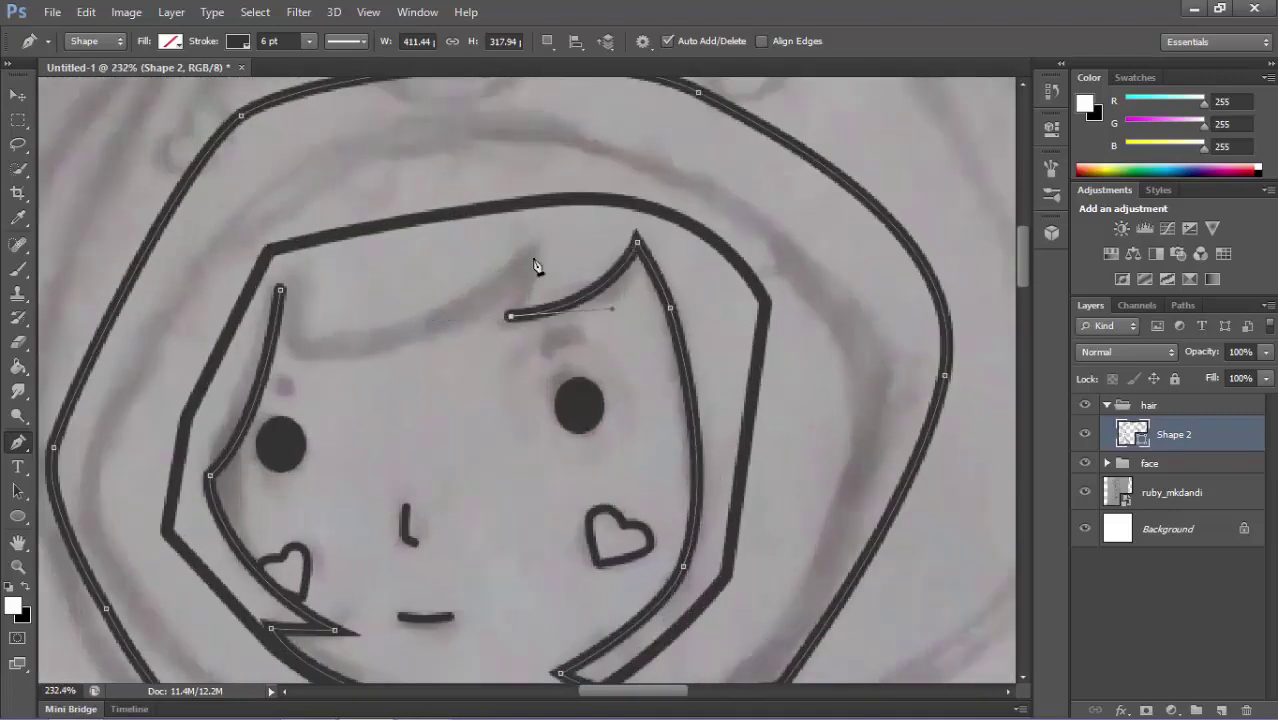
pyautogui.moveTo(127, 354); pyautogui.dragTo(117, 345)
pyautogui.scroll(1, 300, 360)
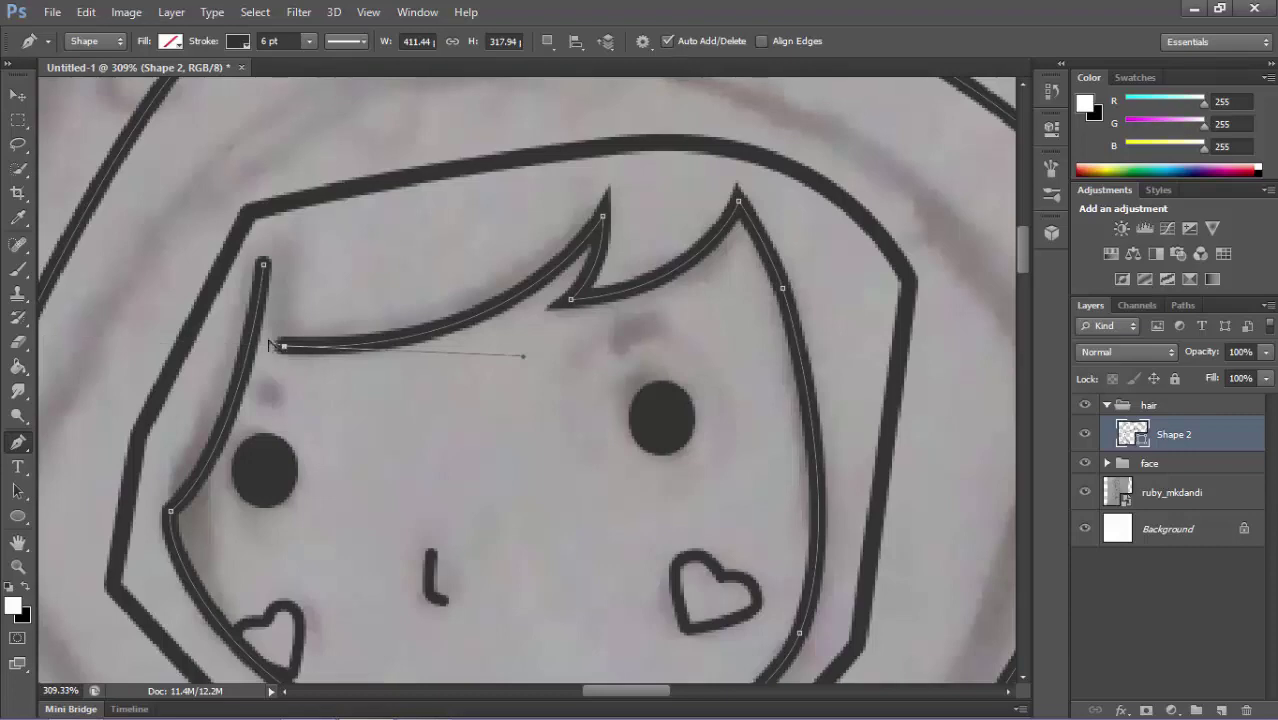
pyautogui.scroll(-2, 272, 350)
pyautogui.scroll(4, 277, 363)
pyautogui.scroll(1, 392, 303)
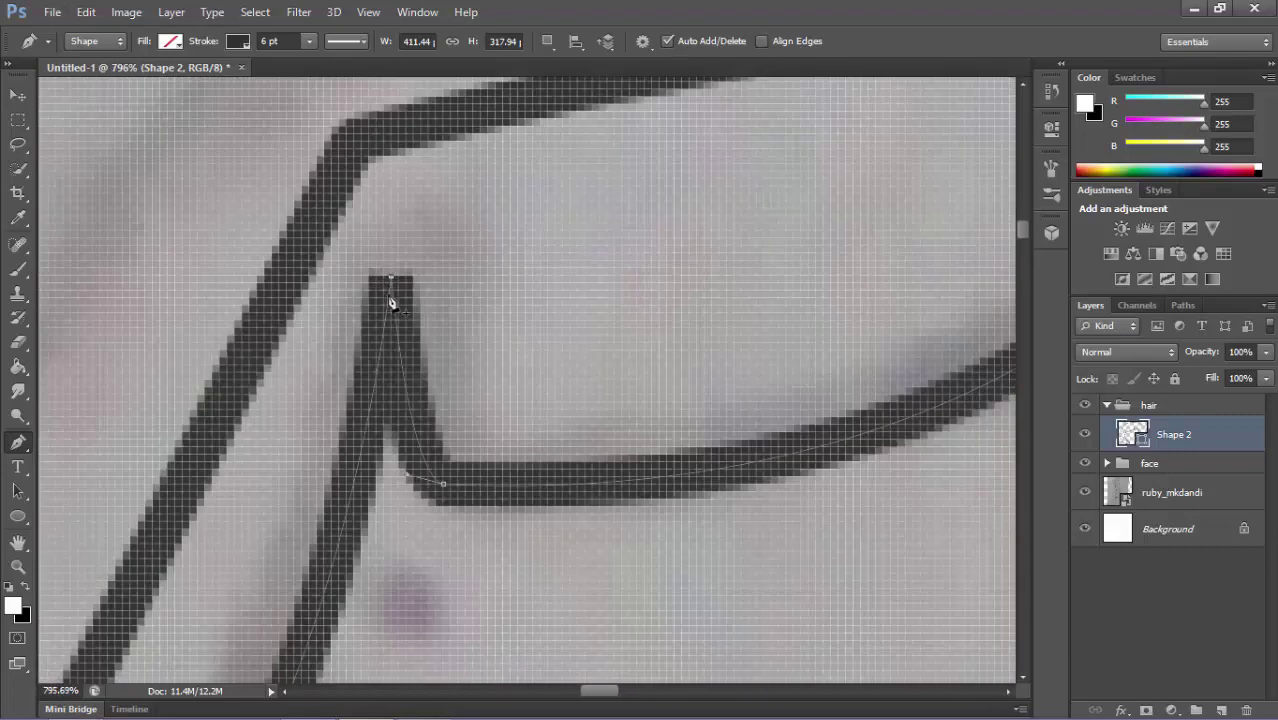
# Sharpen the left fringe spike's tip up to the hairline, keeping the hair shape layer active.
pyautogui.click(391, 297)
pyautogui.scroll(-2, 419, 451)
pyautogui.scroll(1, 374, 442)
pyautogui.scroll(-1, 437, 413)
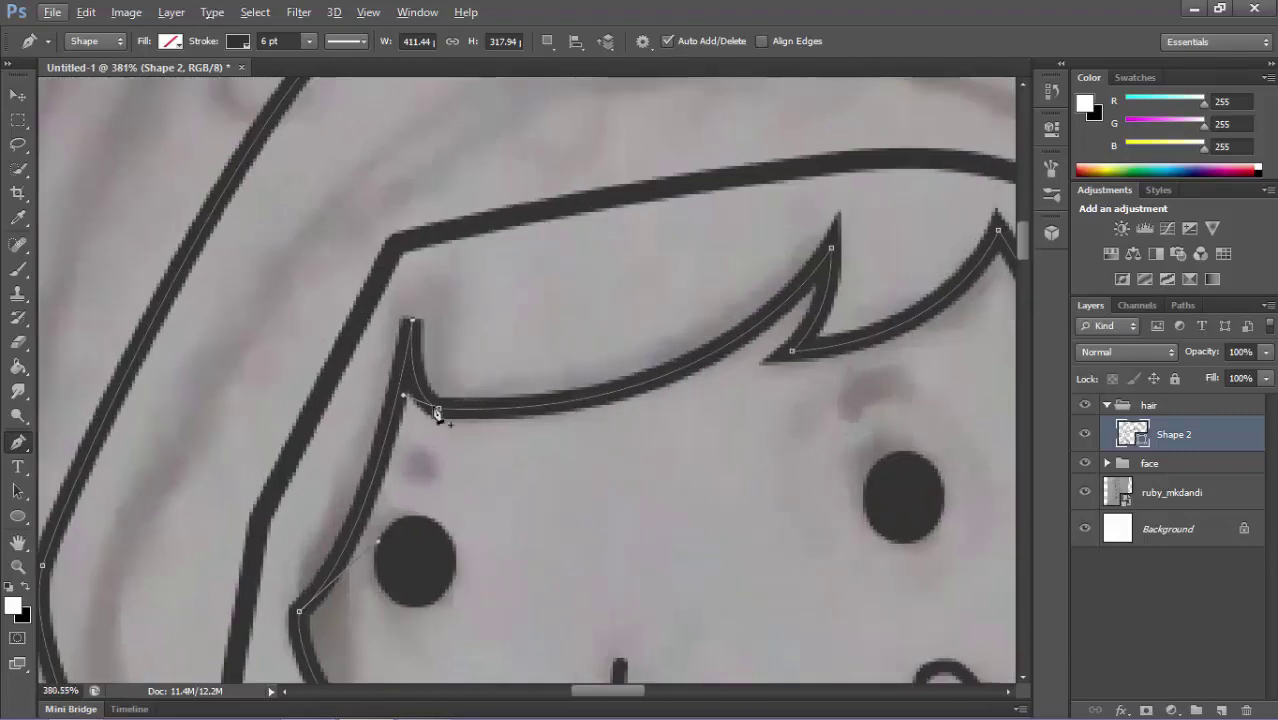
pyautogui.scroll(-3, 415, 360)
pyautogui.scroll(5, 519, 351)
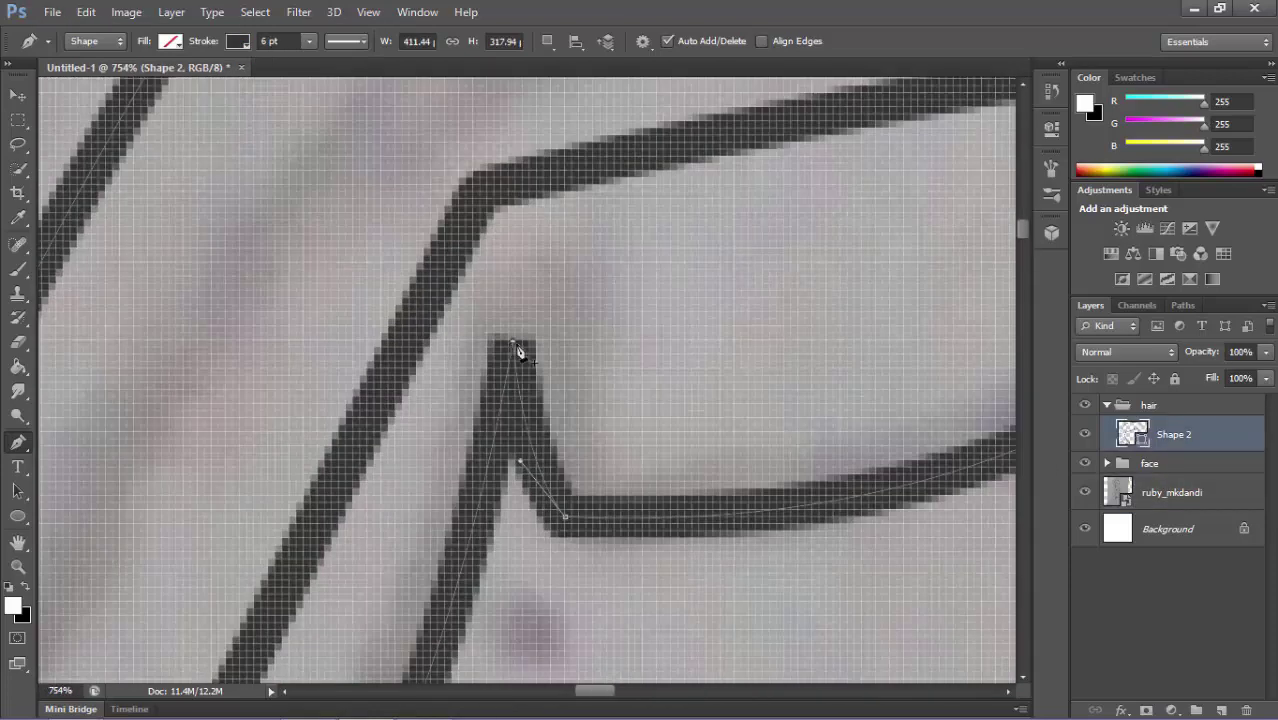
pyautogui.moveTo(514, 352); pyautogui.dragTo(512, 371)
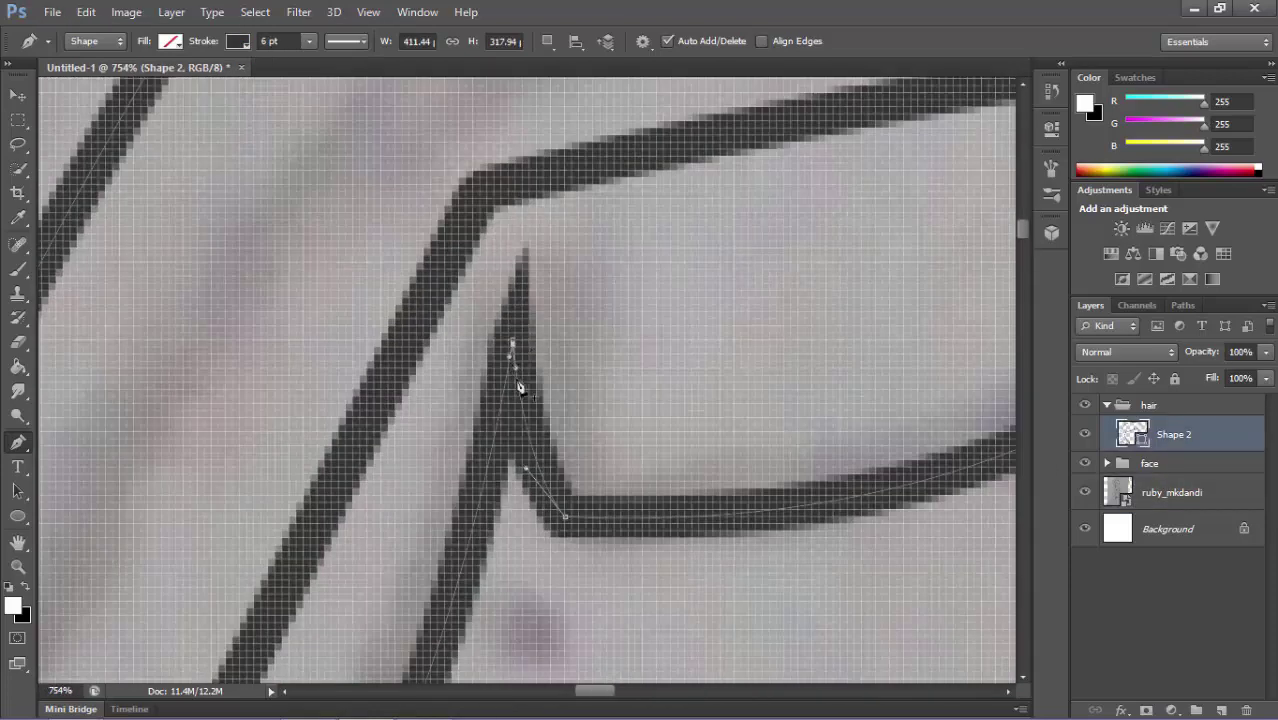
pyautogui.scroll(-5, 519, 387)
pyautogui.scroll(2, 753, 534)
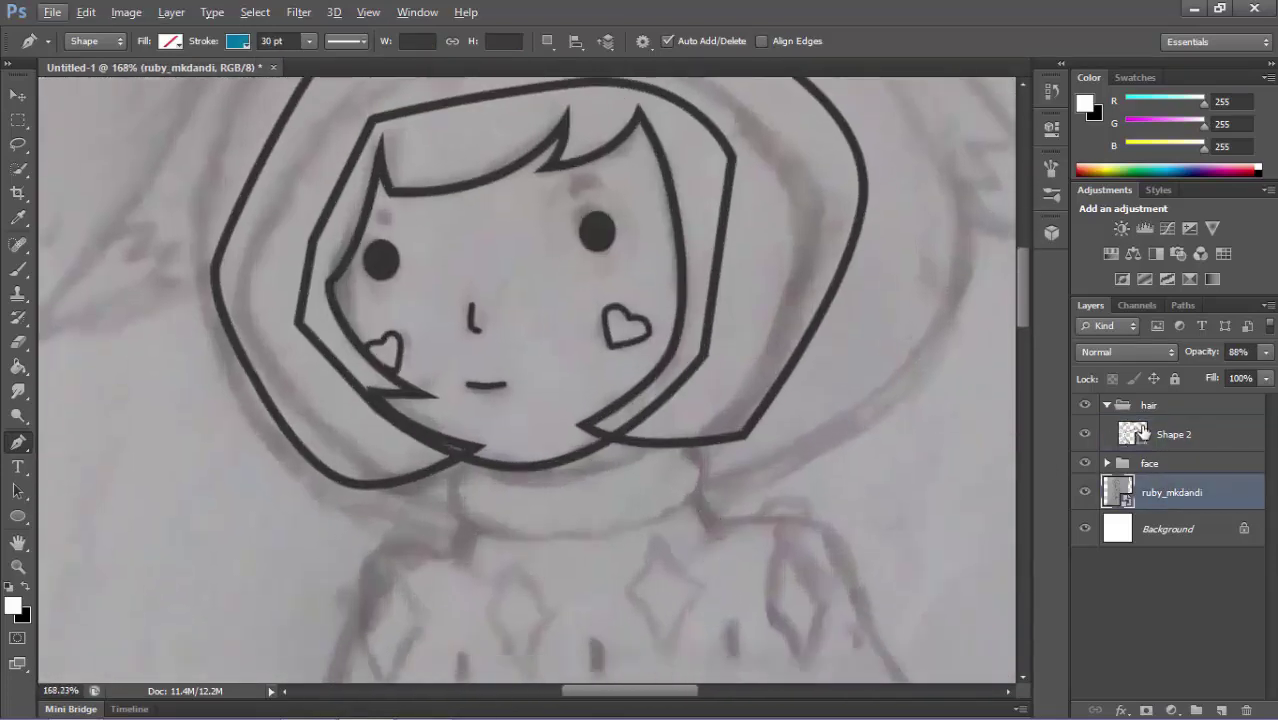
pyautogui.click(1140, 434)
pyautogui.scroll(-1, 750, 398)
# Collapse the hair group and add a new group named 'topi' for the hood.
pyautogui.scroll(1, 750, 398)
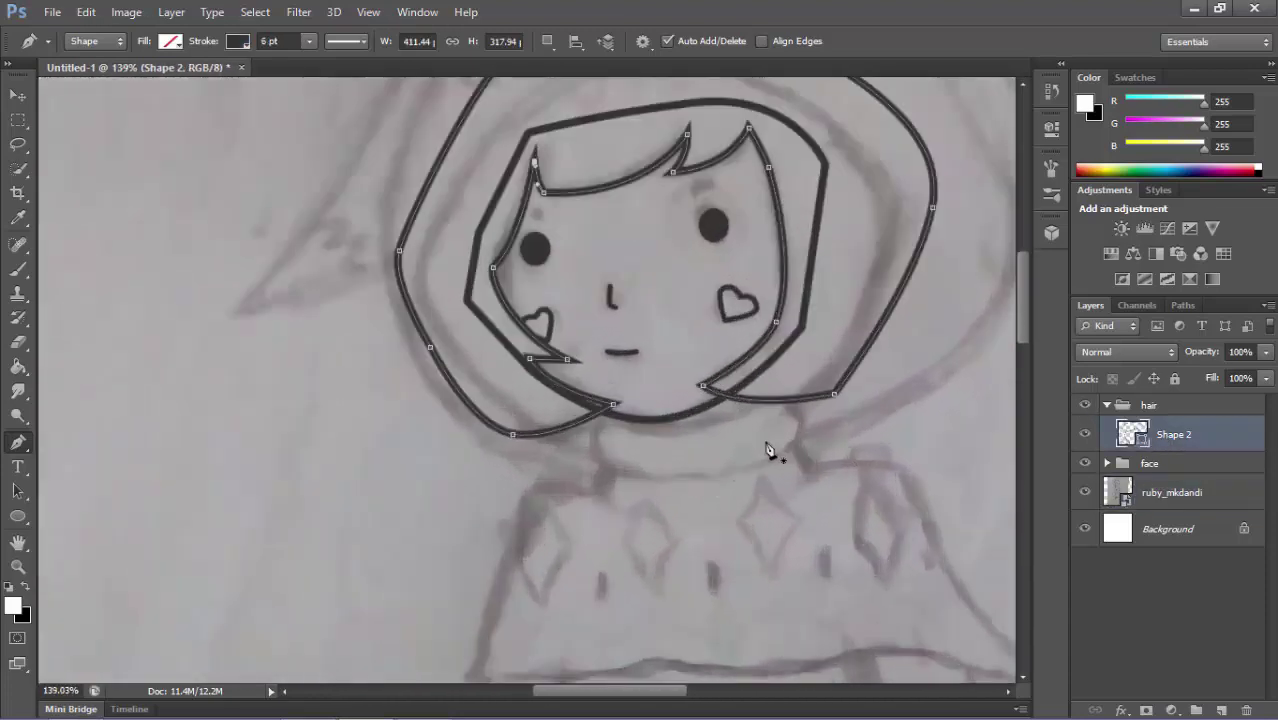
pyautogui.scroll(-2, 770, 442)
pyautogui.click(1106, 404)
pyautogui.click(1196, 710)
pyautogui.doubleClick(1159, 405)
pyautogui.write('topi')
pyautogui.press('Return')
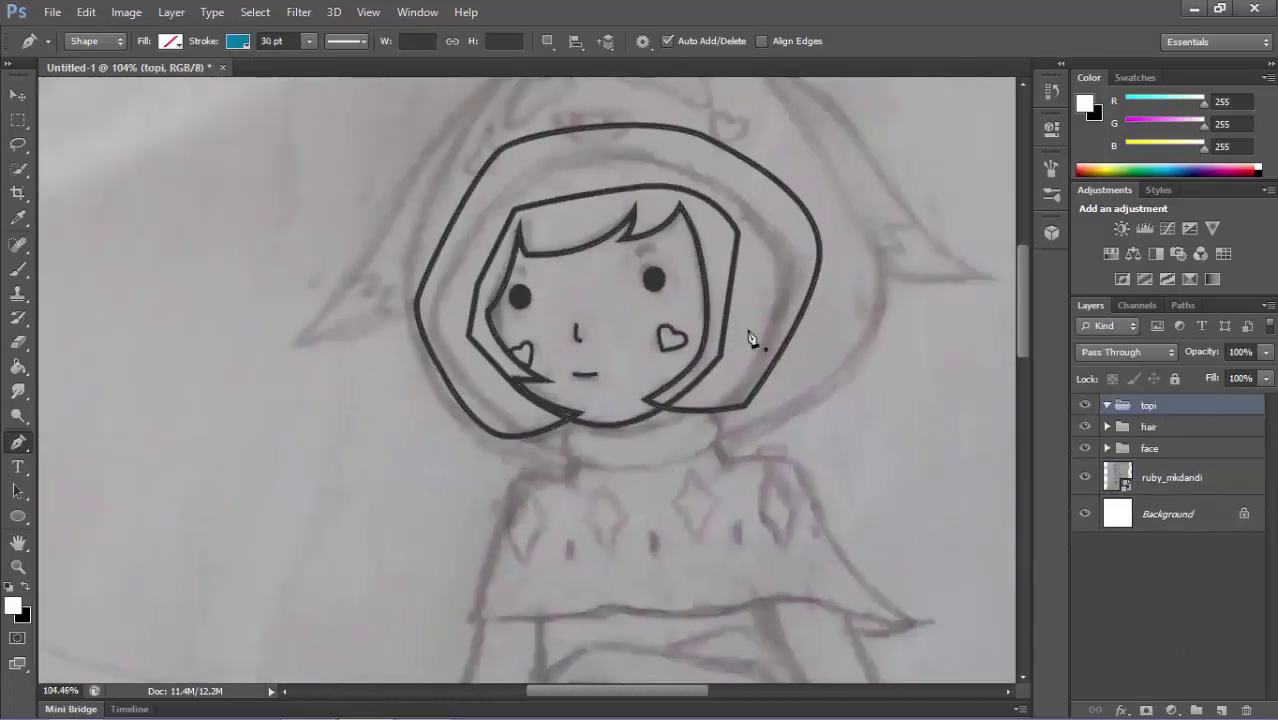
# Start the hood outline with a curved 6 pt stroke along the cape's right edge.
pyautogui.scroll(1, 750, 337)
pyautogui.click(620, 510)
pyautogui.moveTo(836, 305); pyautogui.dragTo(830, 250)
pyautogui.moveTo(765, 412); pyautogui.dragTo(782, 433)
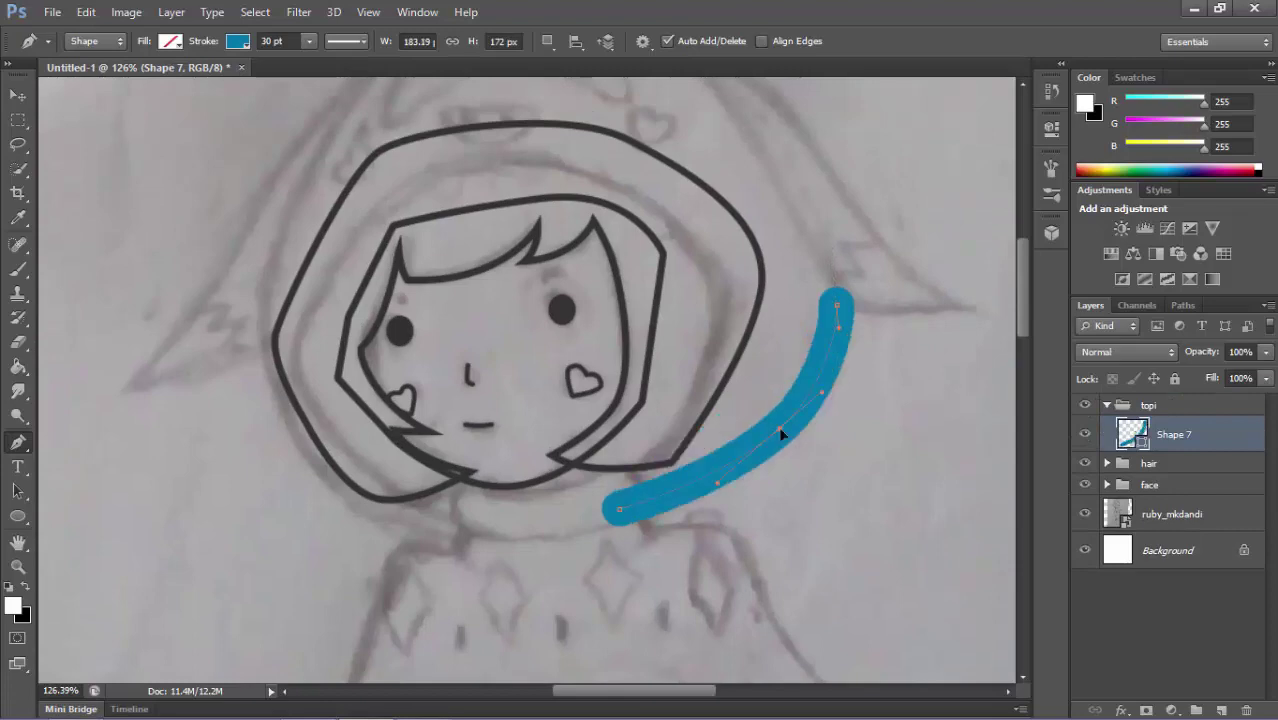
pyautogui.click(1149, 483)
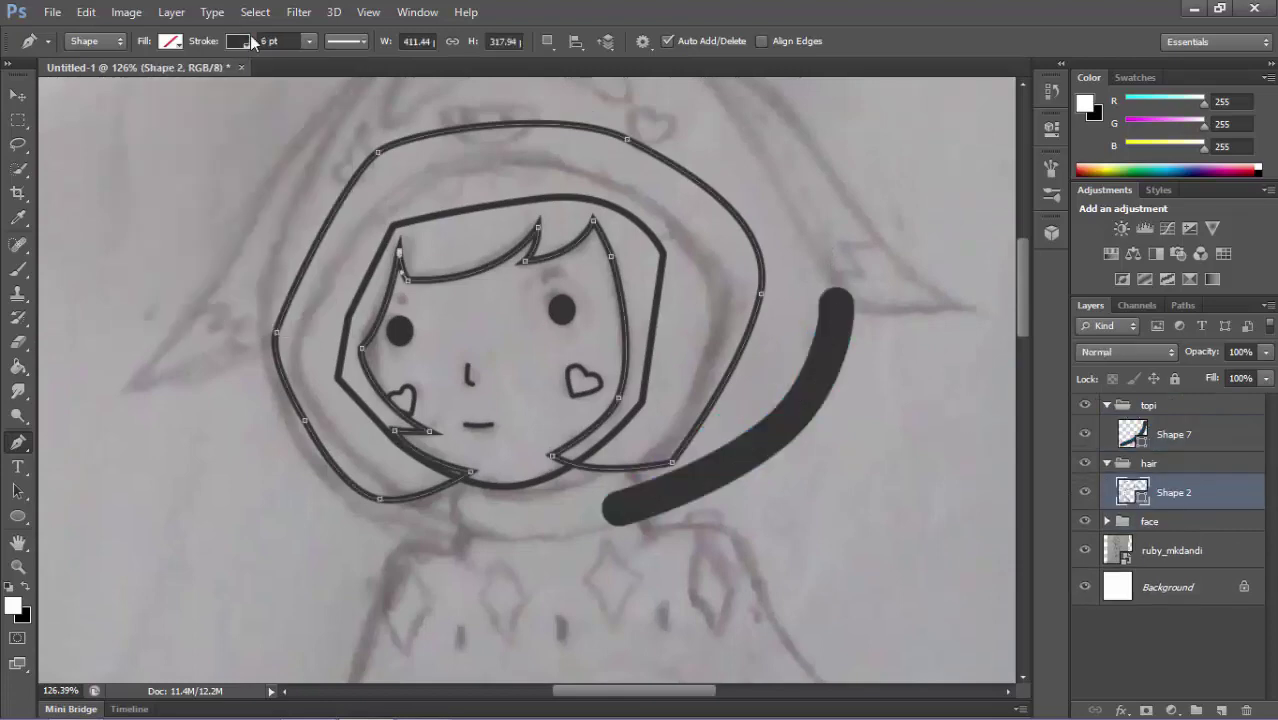
pyautogui.press('Return')
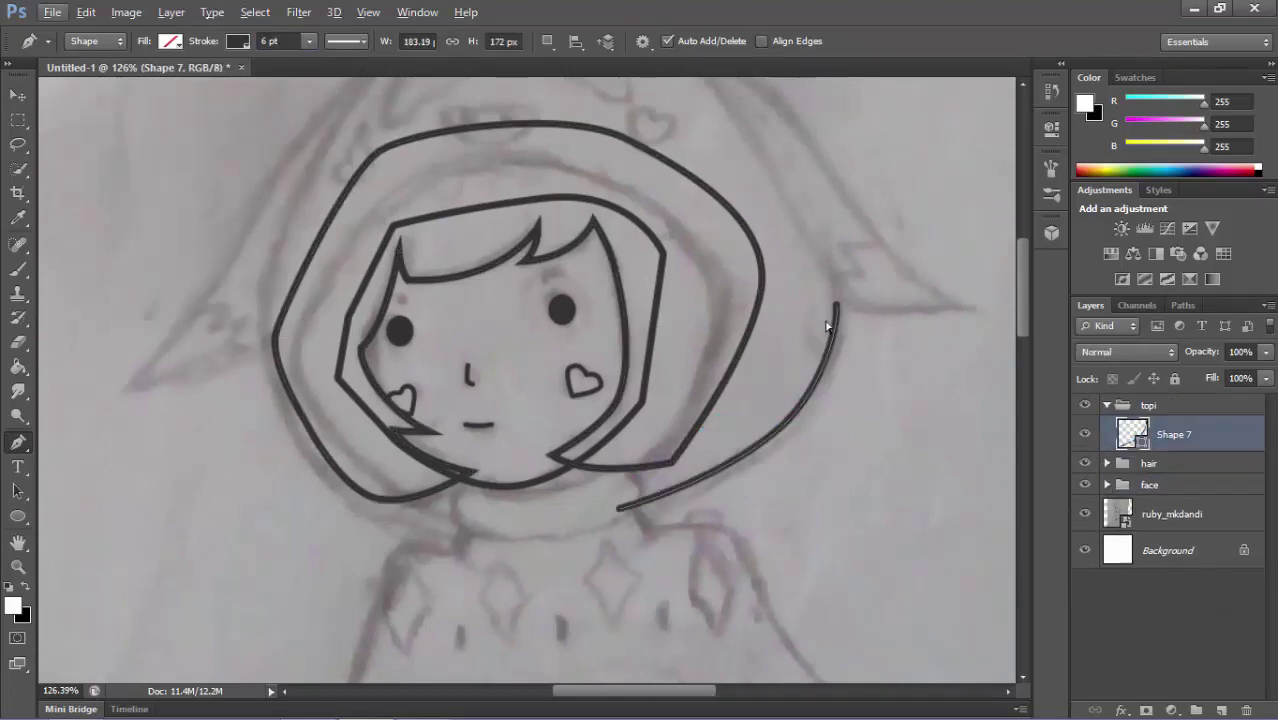
# Trace the outer hood edge over the top of the head and down toward the collar.
pyautogui.scroll(3, 815, 290)
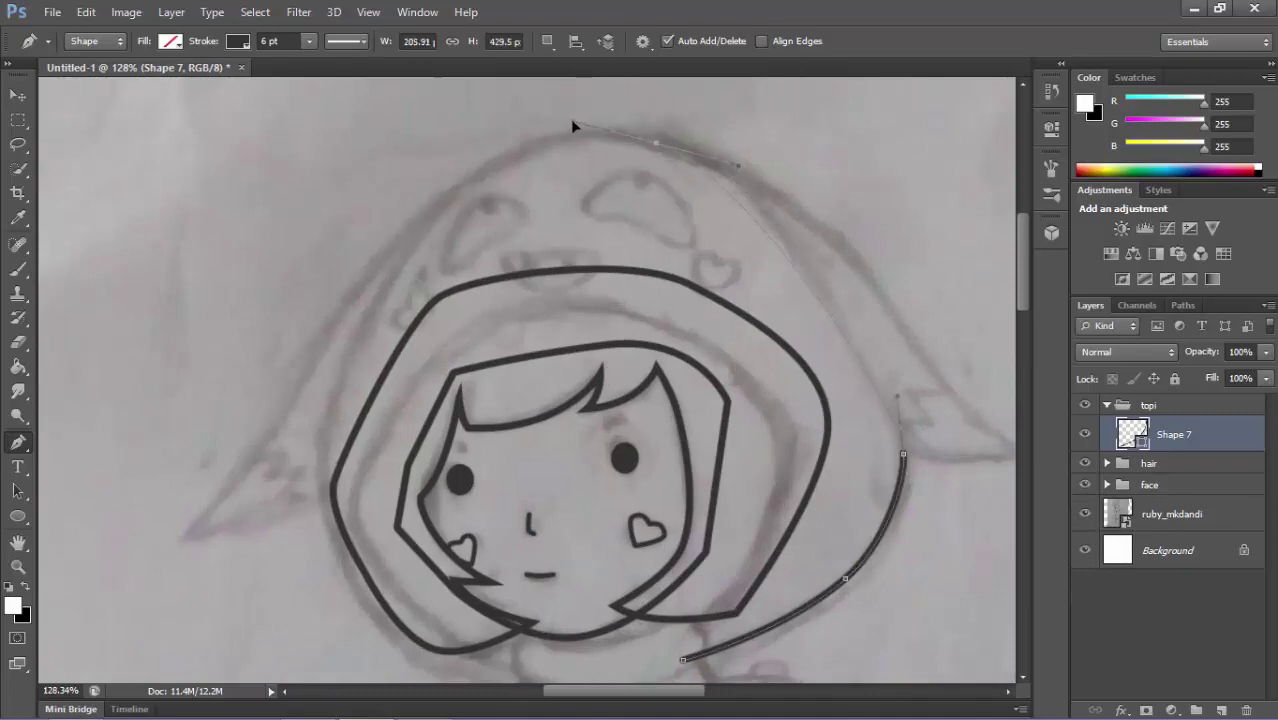
pyautogui.scroll(-3, 590, 335)
pyautogui.scroll(2, 590, 335)
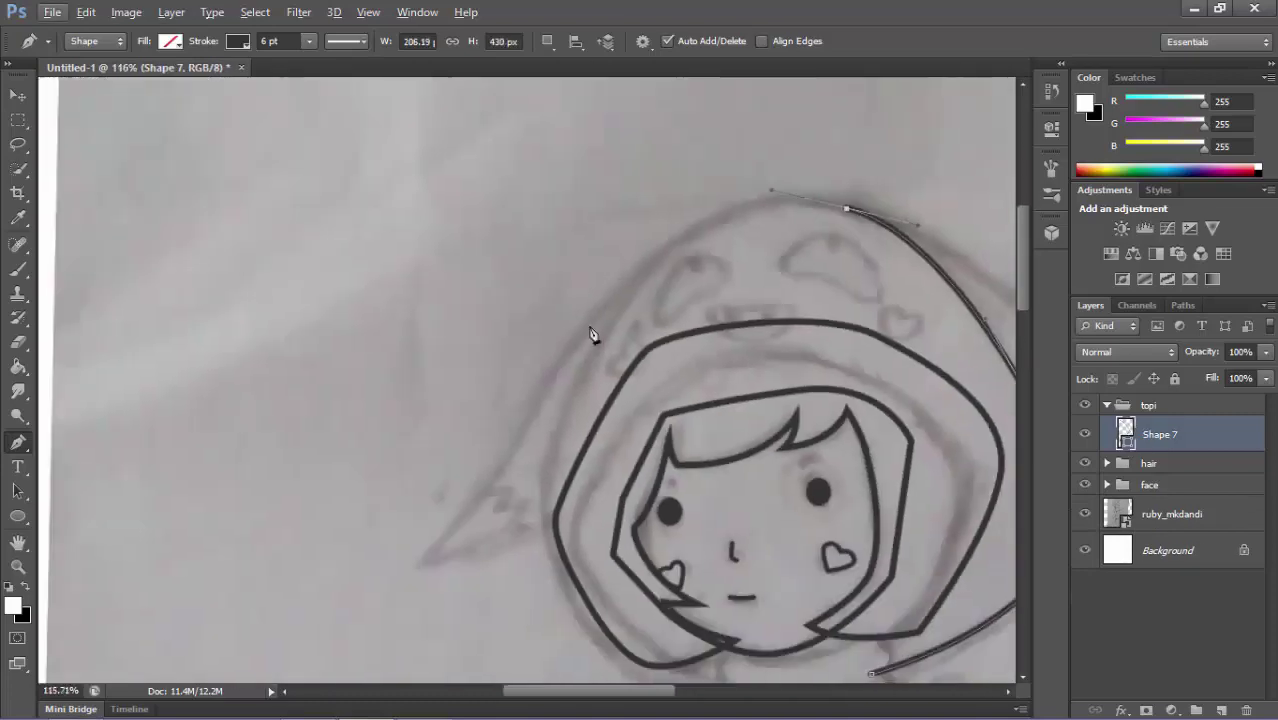
pyautogui.click(551, 448)
pyautogui.click(850, 180)
pyautogui.moveTo(660, 295); pyautogui.dragTo(656, 236)
pyautogui.scroll(3, 784, 178)
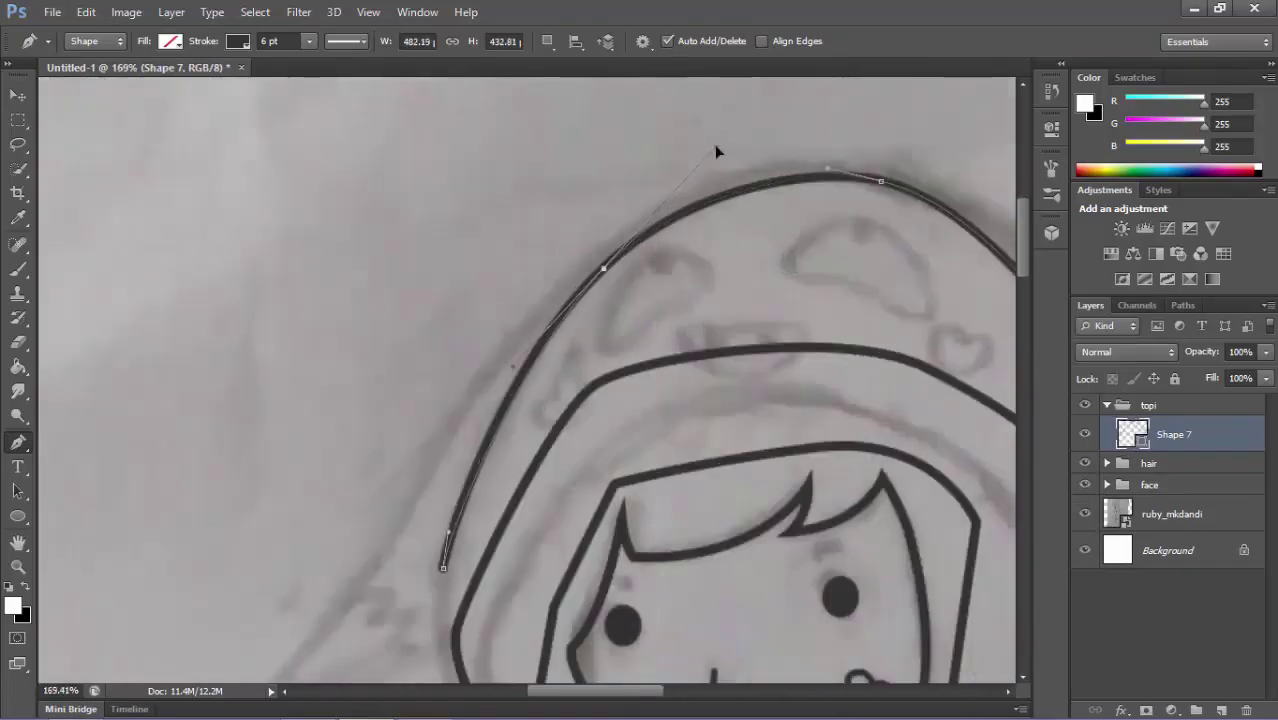
pyautogui.scroll(-2, 712, 147)
pyautogui.scroll(-2, 641, 270)
pyautogui.scroll(-1, 958, 476)
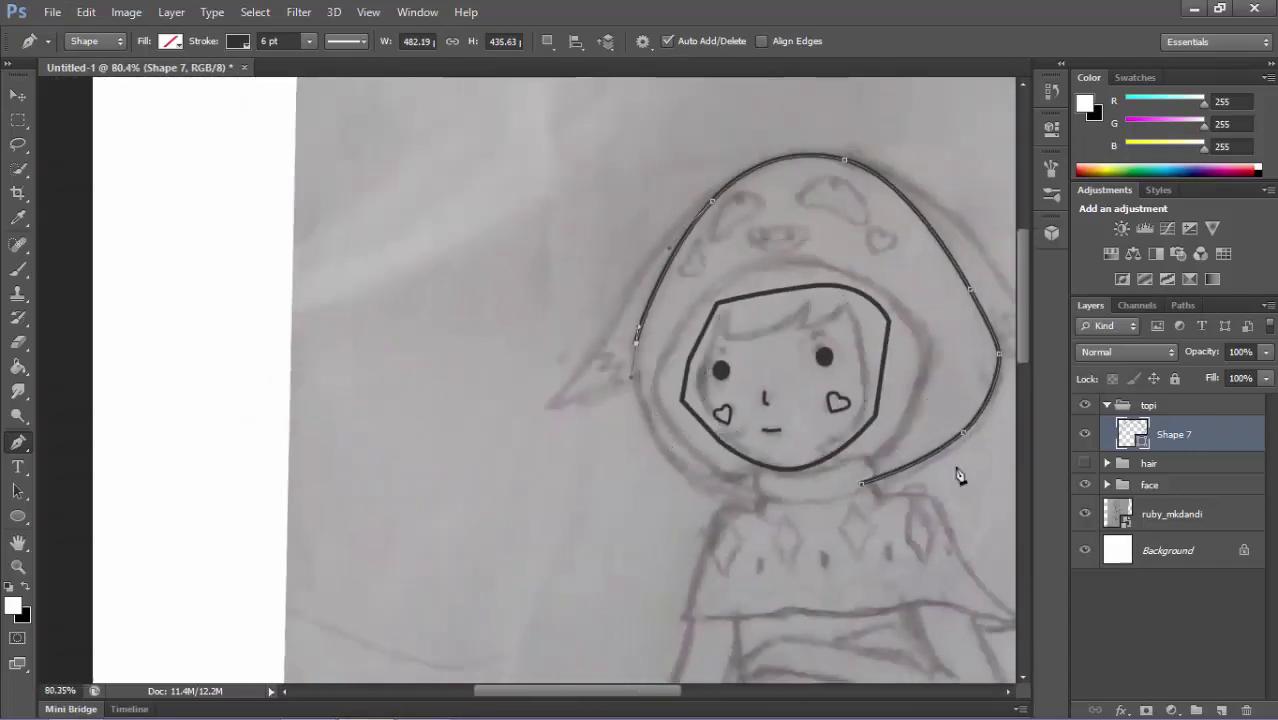
pyautogui.scroll(1, 713, 537)
pyautogui.scroll(2, 680, 541)
pyautogui.moveTo(733, 555); pyautogui.dragTo(764, 561)
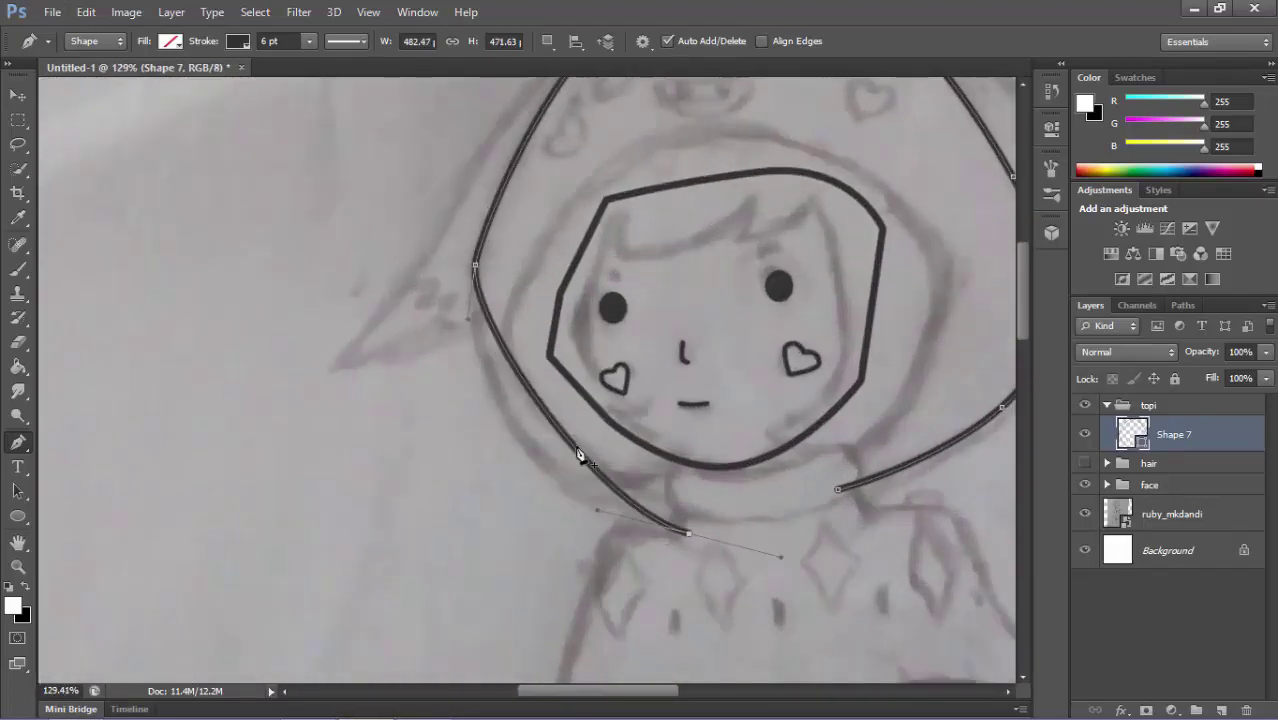
pyautogui.scroll(2, 550, 477)
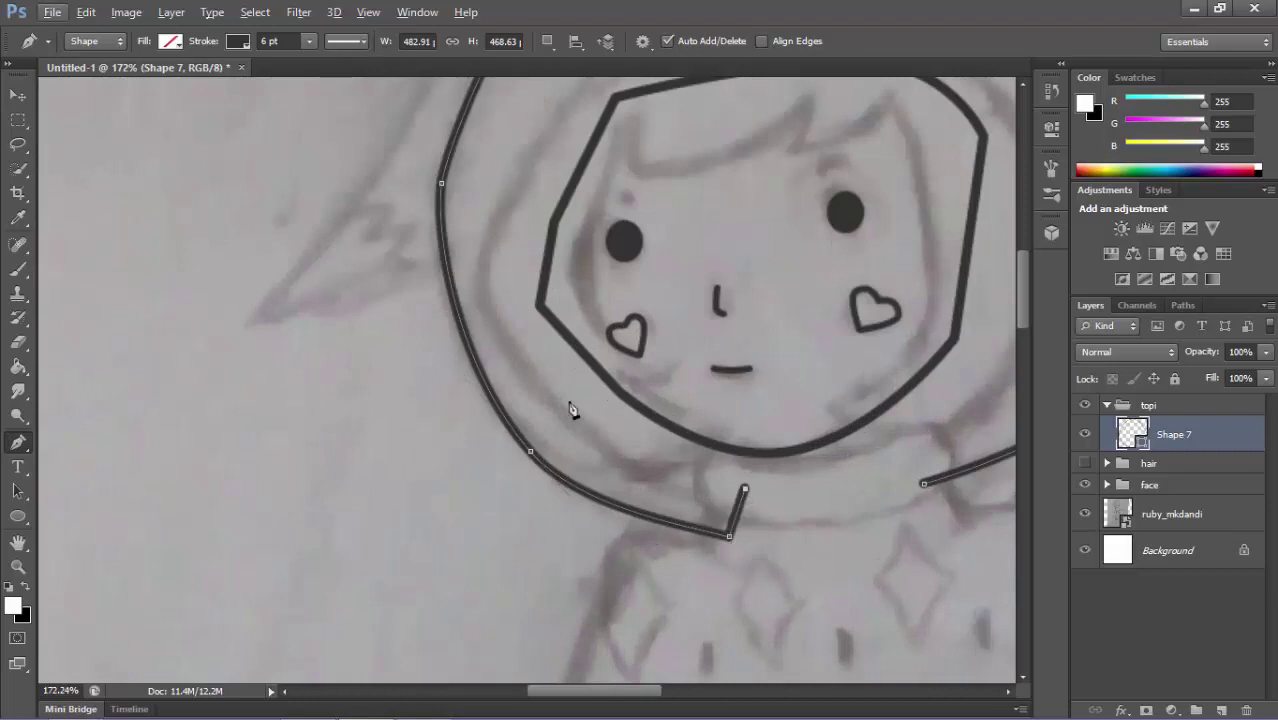
# Trace the inner hood edge up around the face, ending in a curved point.
pyautogui.click(603, 445)
pyautogui.scroll(-1, 508, 398)
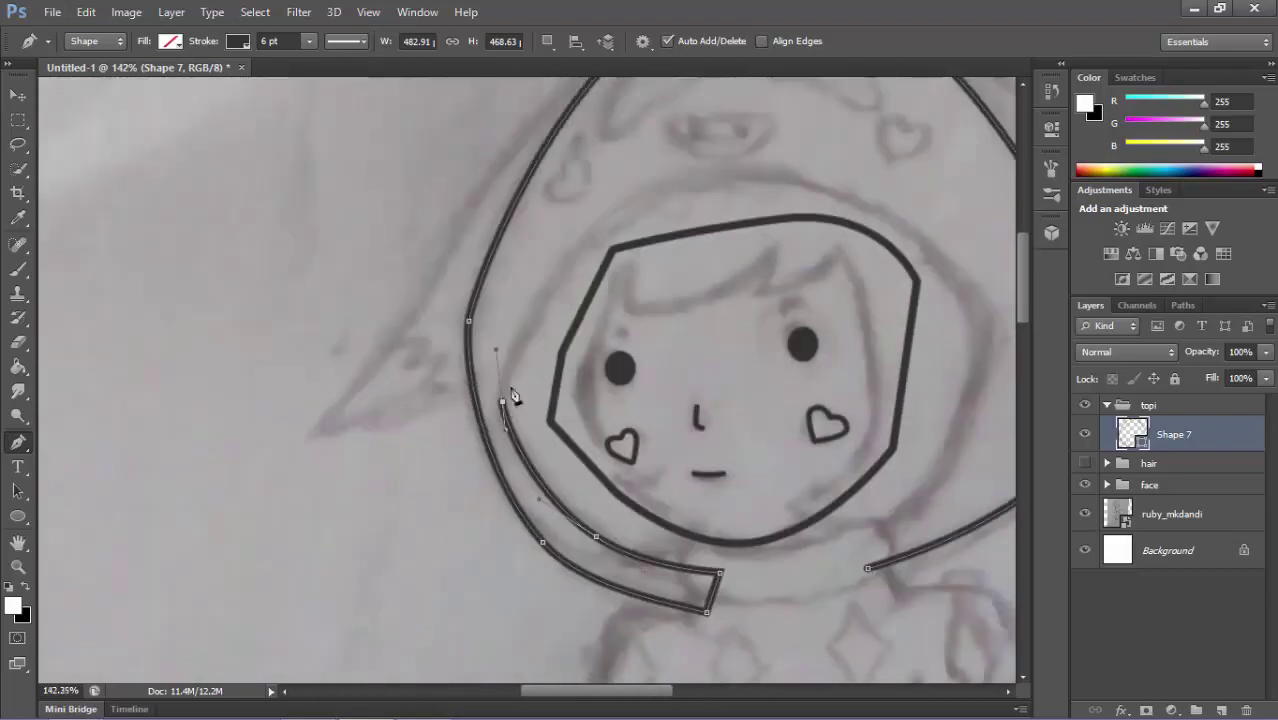
pyautogui.scroll(-1, 600, 320)
pyautogui.scroll(-2, 742, 240)
pyautogui.moveTo(700, 242); pyautogui.dragTo(617, 258)
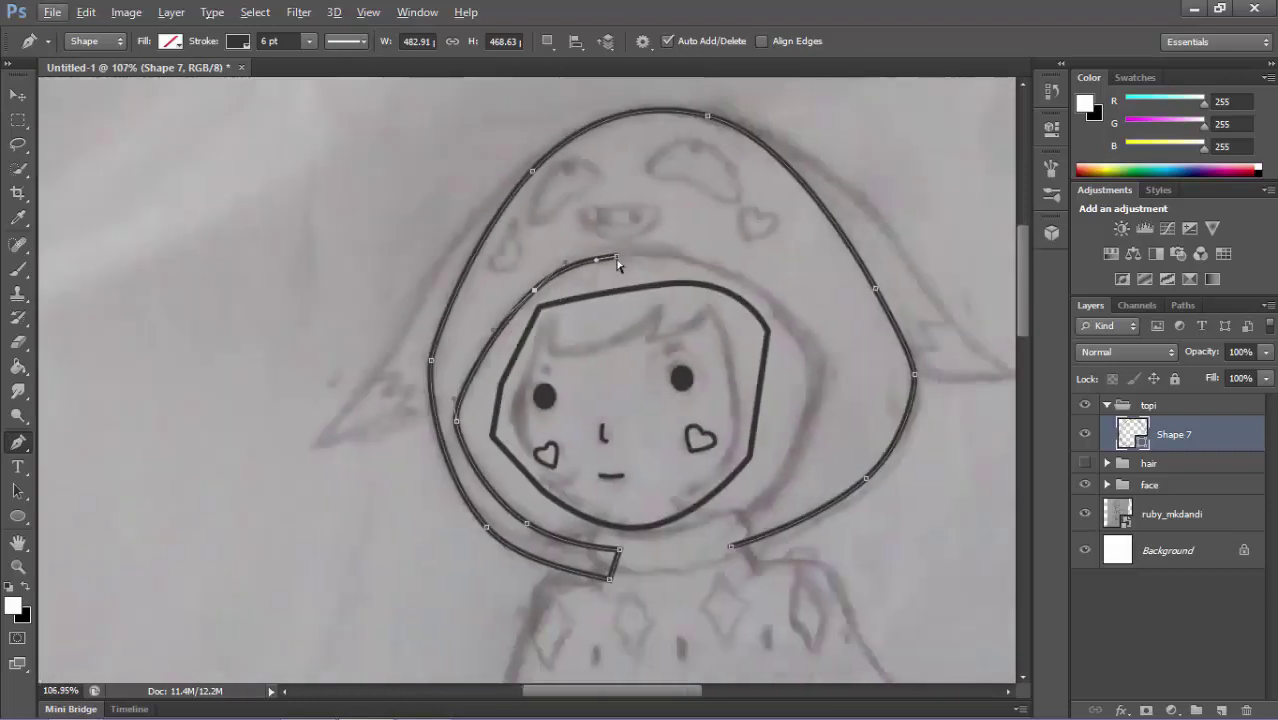
pyautogui.scroll(3, 825, 425)
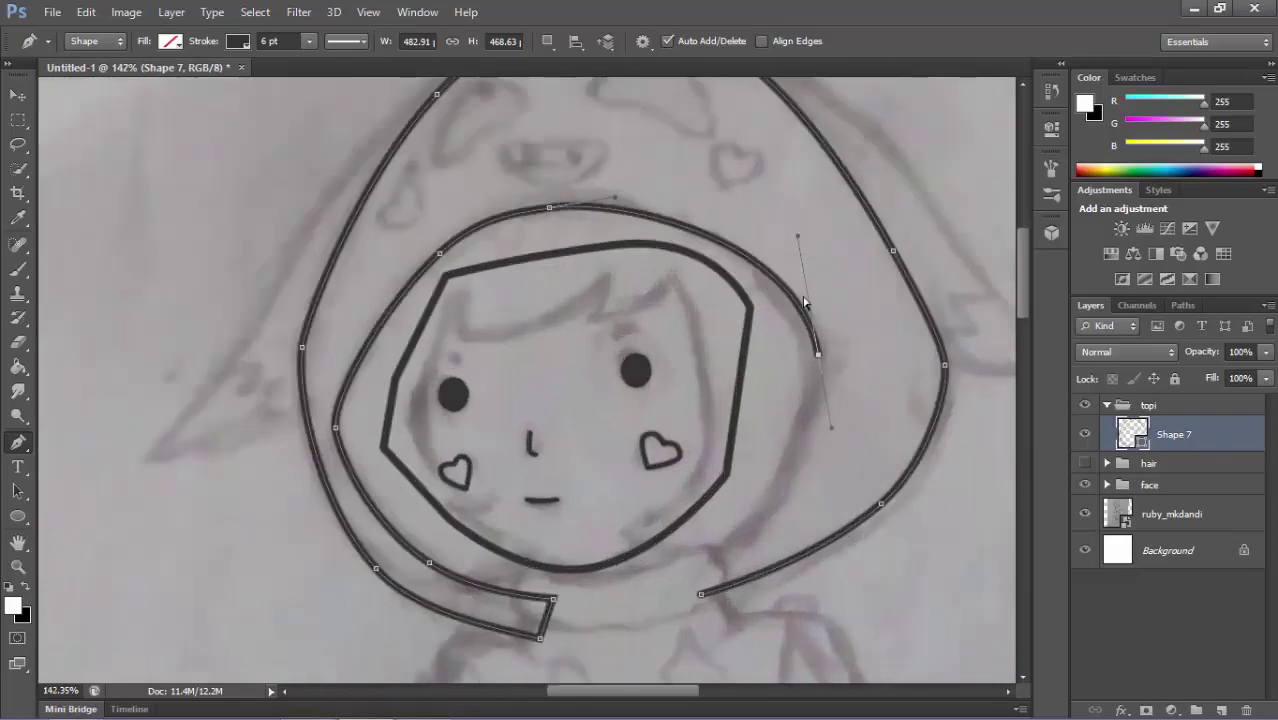
pyautogui.scroll(1, 807, 277)
pyautogui.scroll(1, 836, 419)
pyautogui.scroll(-3, 830, 513)
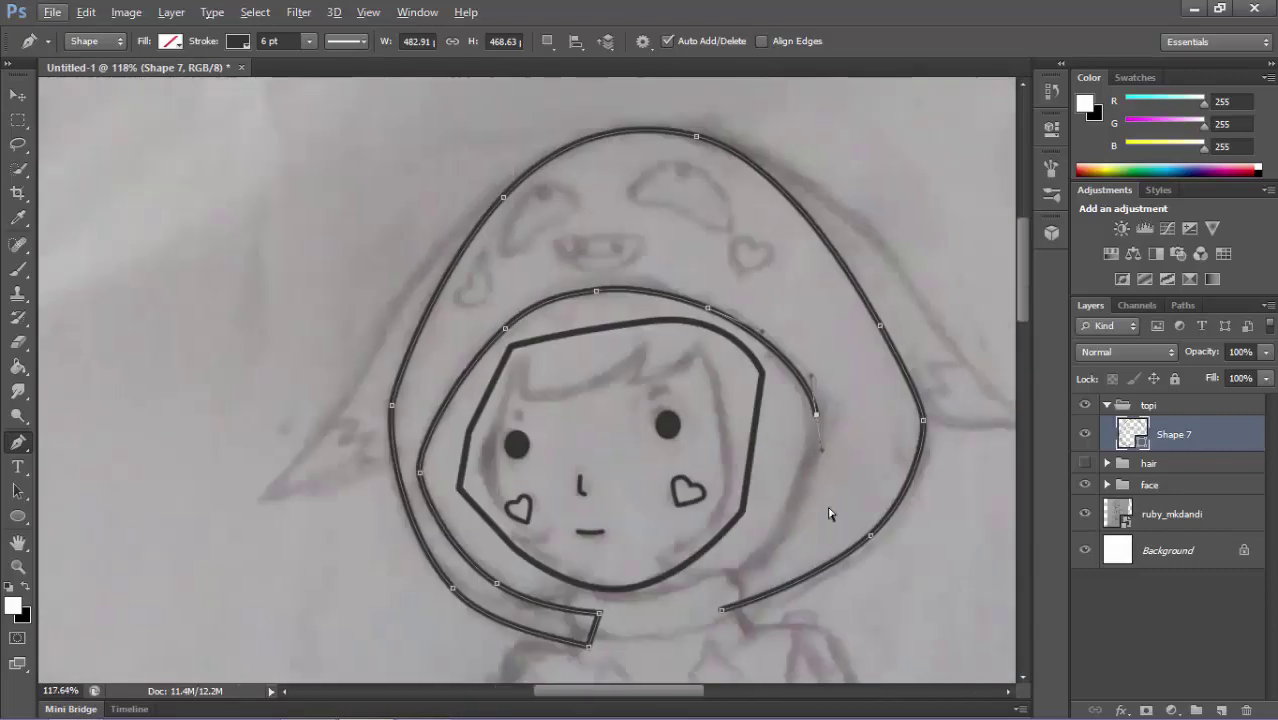
pyautogui.scroll(-1, 800, 470)
pyautogui.moveTo(795, 475); pyautogui.dragTo(722, 526)
pyautogui.scroll(3, 893, 285)
pyautogui.scroll(-2, 880, 330)
pyautogui.scroll(-2, 820, 430)
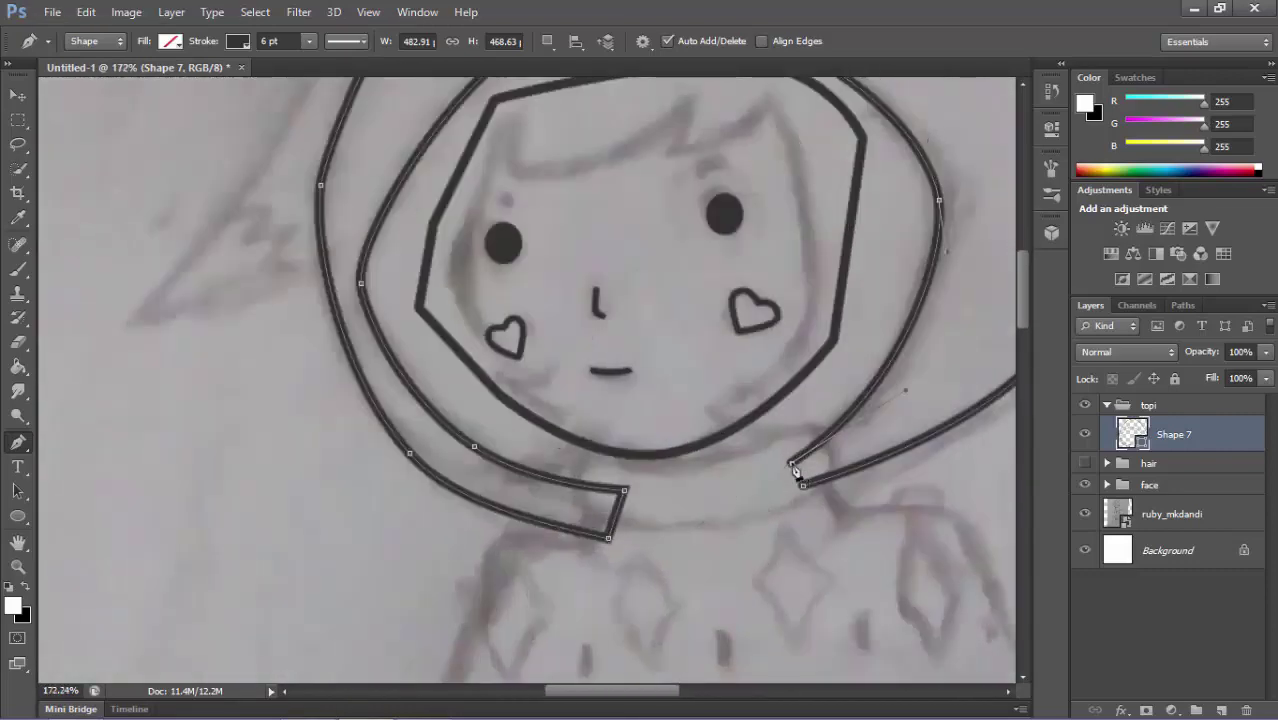
pyautogui.scroll(-3, 780, 525)
pyautogui.scroll(2, 776, 534)
# Hide the hair layer and add a new group nested inside 'topi'.
pyautogui.click(1085, 463)
pyautogui.scroll(1, 574, 472)
pyautogui.scroll(1, 574, 472)
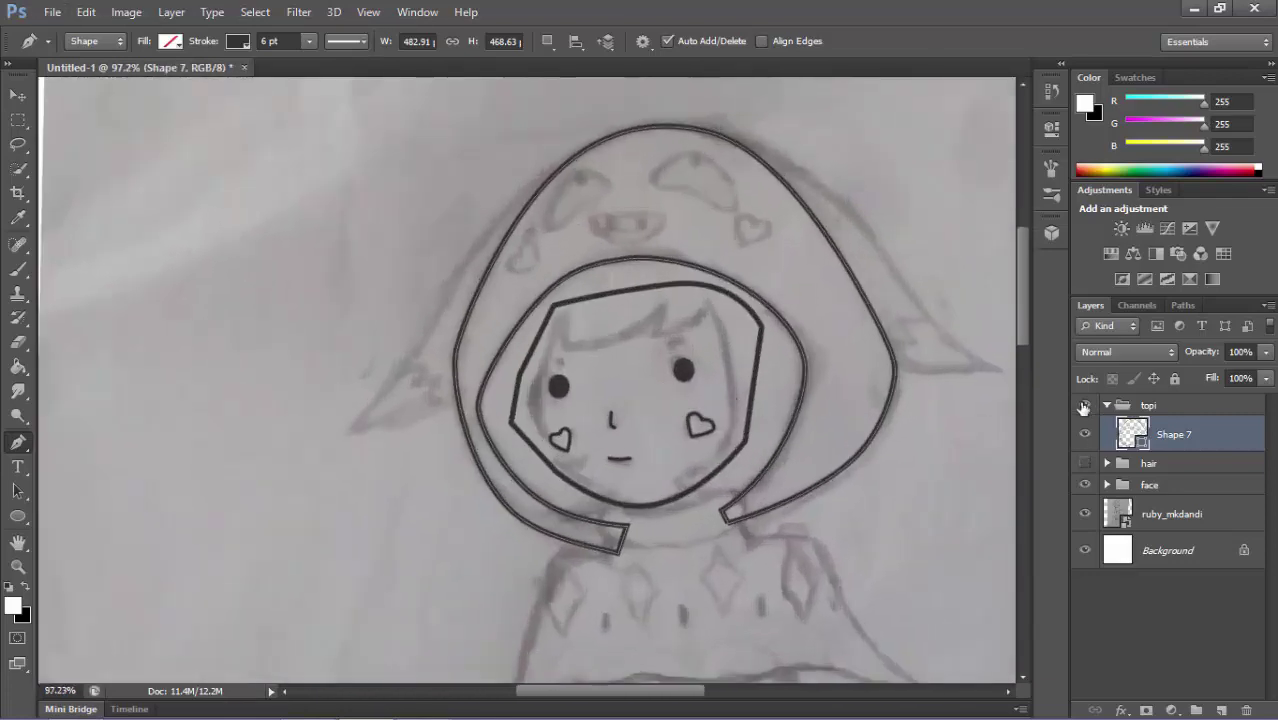
pyautogui.click(1197, 708)
pyautogui.doubleClick(1162, 427)
# Name the group 'topiface' and trace the right hood eye with a 6 pt black outline.
pyautogui.write('e')
pyautogui.press('Return')
pyautogui.scroll(3, 707, 271)
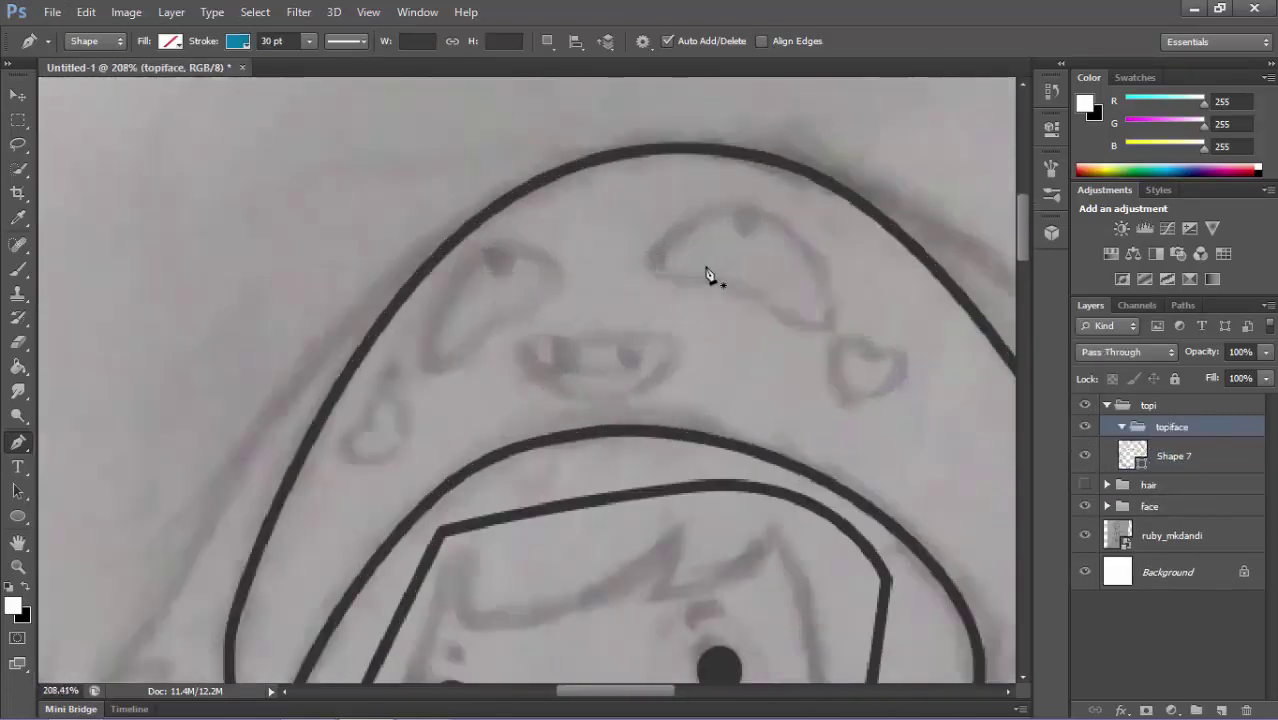
pyautogui.click(655, 258)
pyautogui.doubleClick(272, 41)
pyautogui.write('6')
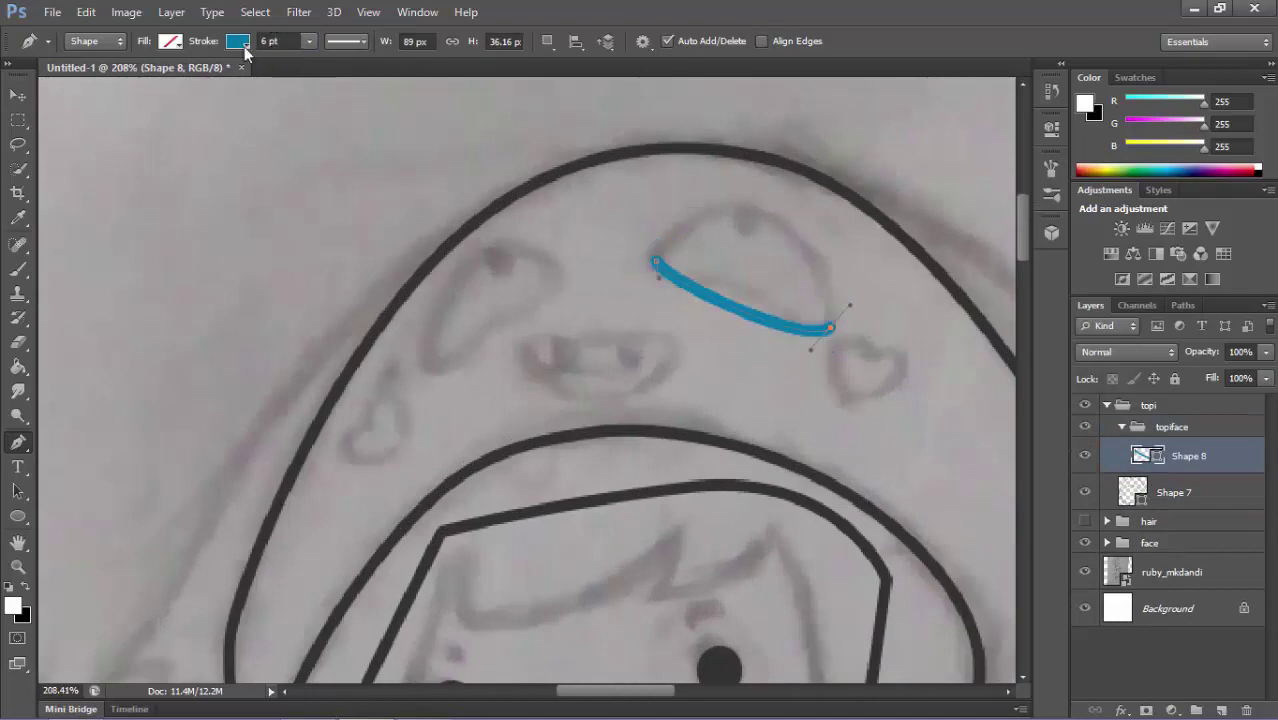
pyautogui.click(237, 41)
pyautogui.click(140, 137)
pyautogui.scroll(-2, 763, 316)
pyautogui.scroll(2, 763, 316)
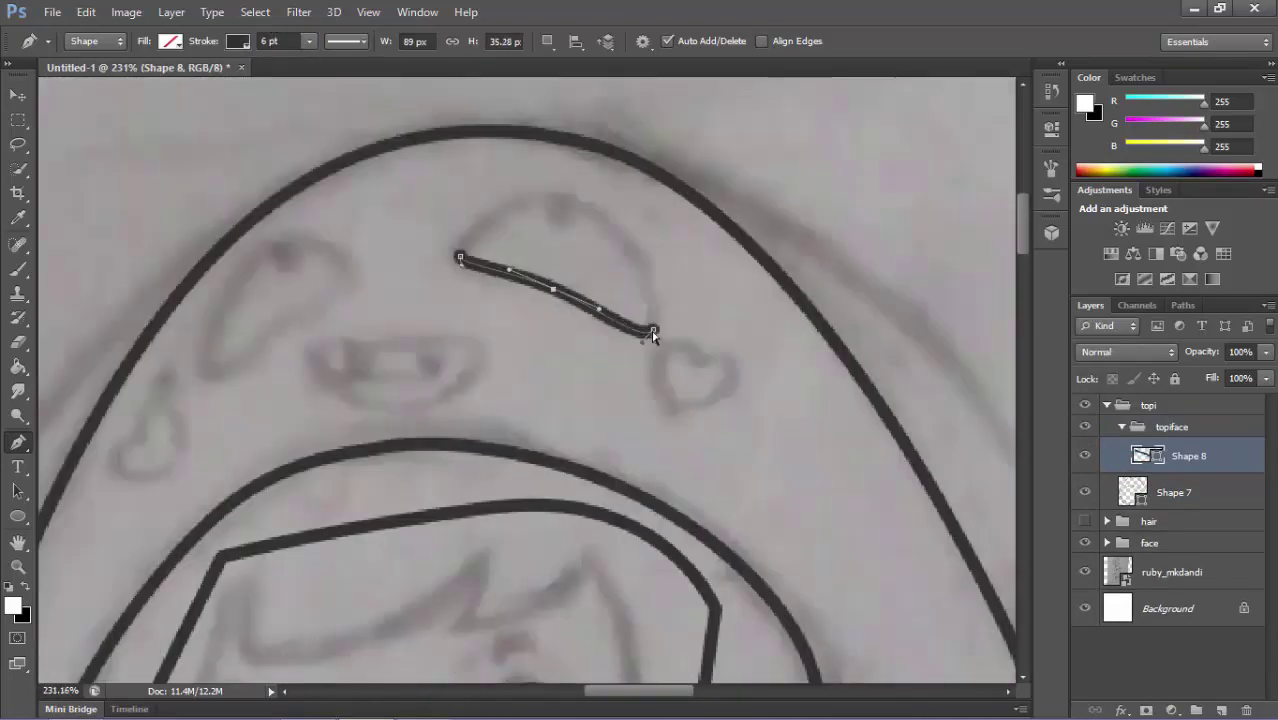
pyautogui.press('Escape')
# Trace the arched left hood eye as a separate shape.
pyautogui.scroll(2, 380, 350)
pyautogui.click(518, 265)
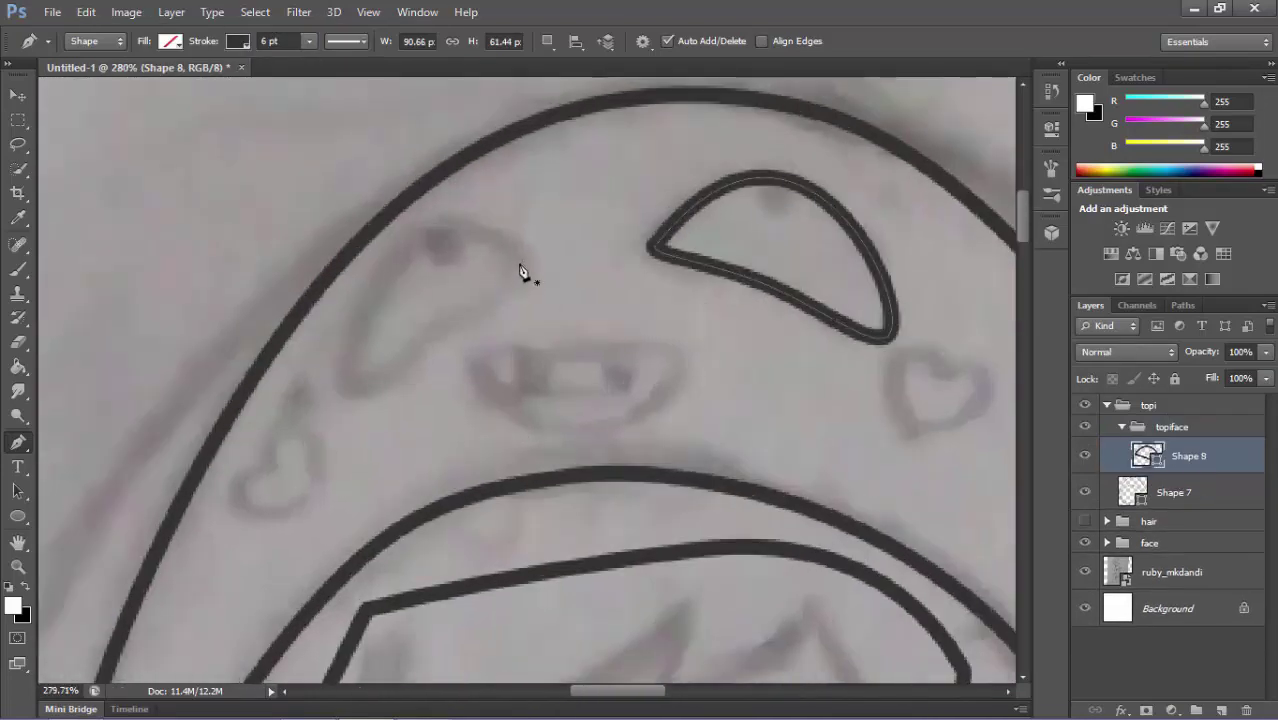
pyautogui.moveTo(358, 387); pyautogui.dragTo(331, 363)
pyautogui.moveTo(427, 360); pyautogui.dragTo(425, 340)
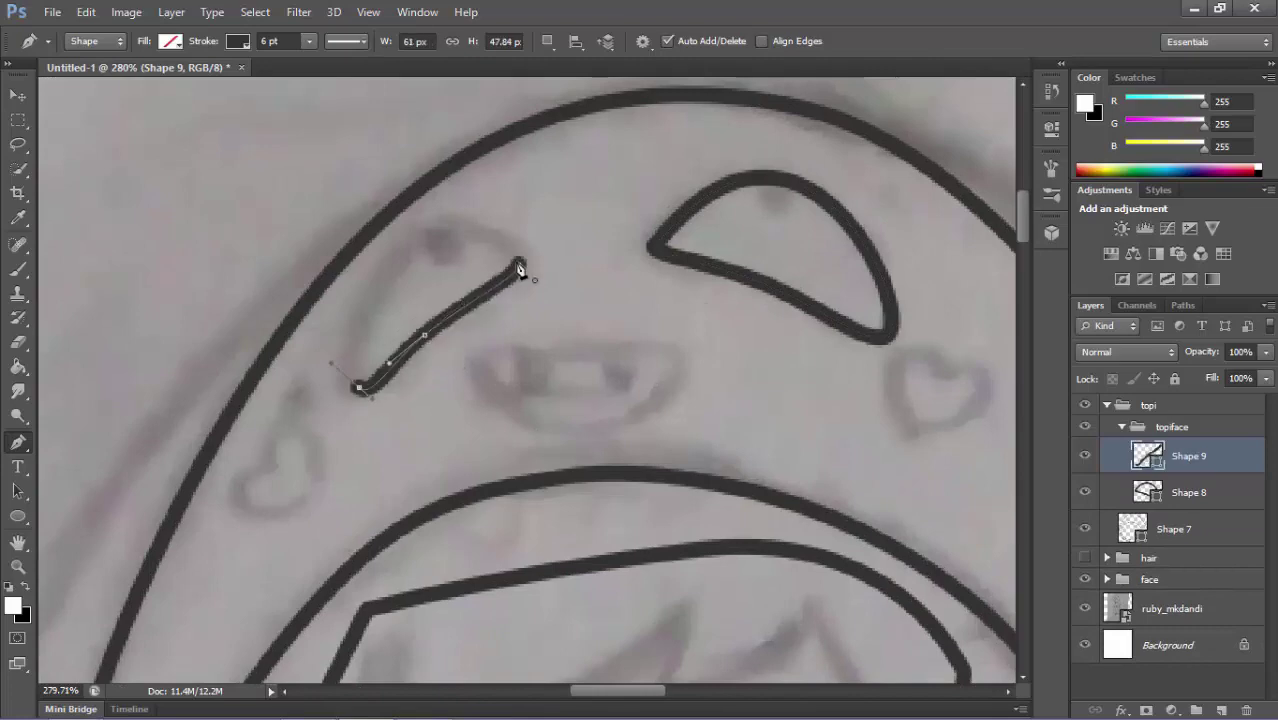
pyautogui.press('Escape')
# Draw the mouth as a straight top line curved closed beneath.
pyautogui.scroll(-2, 513, 365)
pyautogui.scroll(2, 508, 322)
pyautogui.click(503, 327)
pyautogui.click(756, 327)
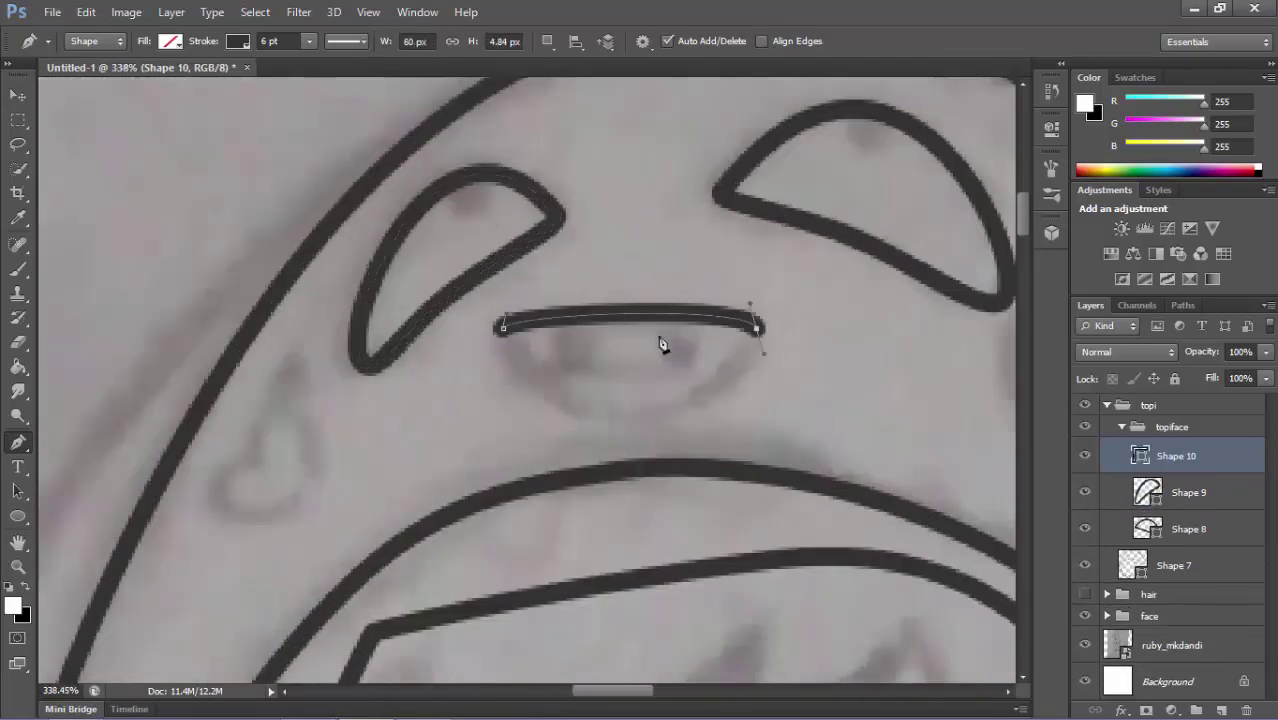
pyautogui.moveTo(503, 327); pyautogui.dragTo(415, 140)
# Add two pointed fangs hanging from the mouth line.
pyautogui.scroll(-3, 600, 420)
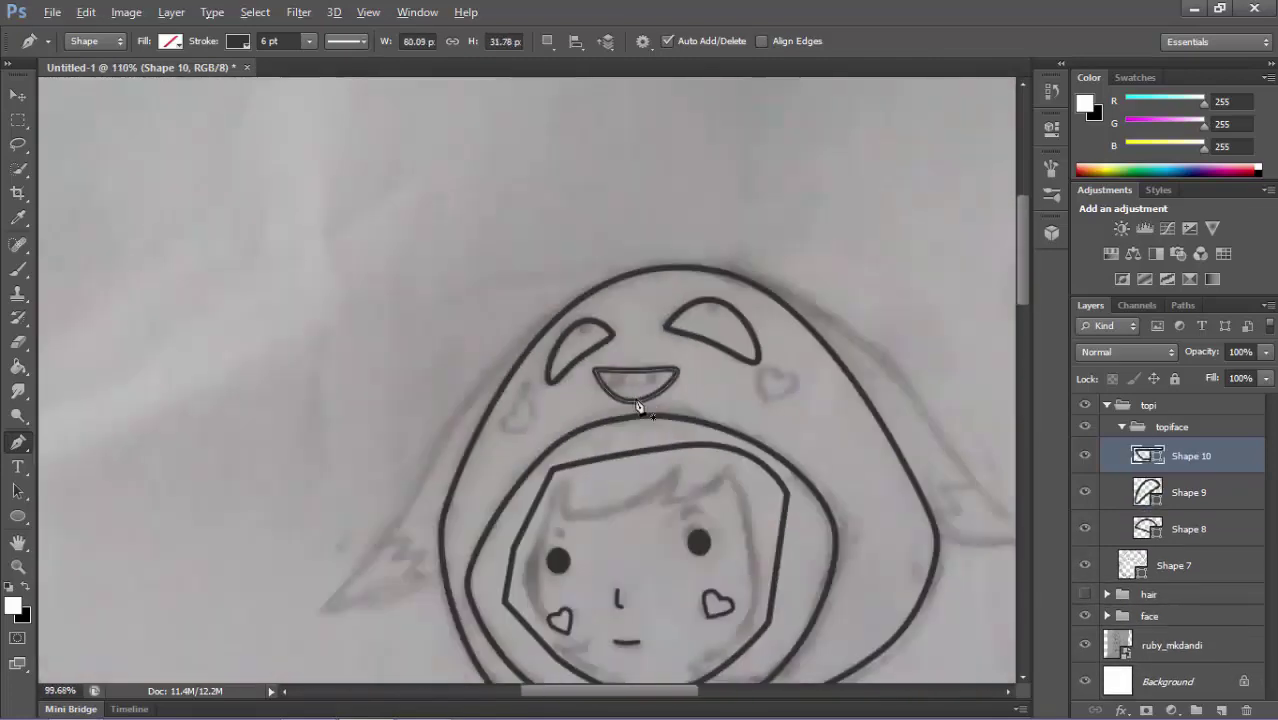
pyautogui.scroll(3, 613, 433)
pyautogui.click(473, 350)
pyautogui.scroll(3, 508, 360)
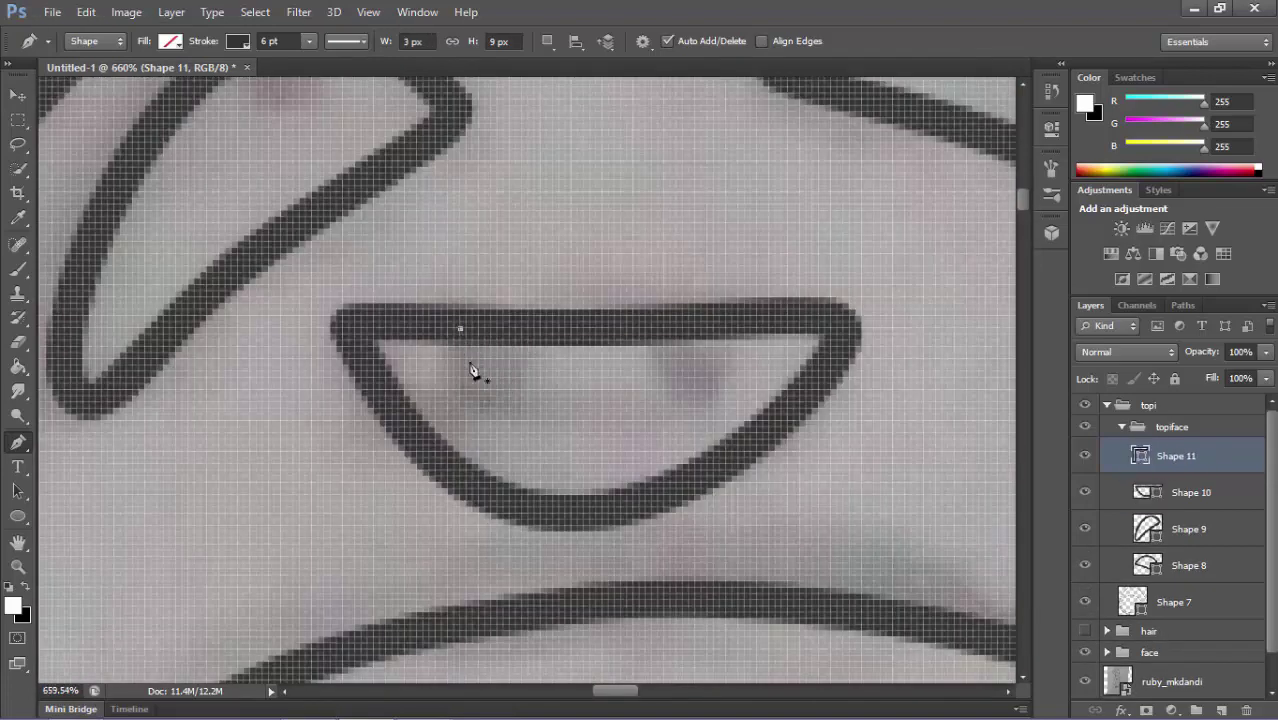
pyautogui.click(496, 390)
pyautogui.click(522, 328)
pyautogui.click(651, 328)
pyautogui.click(694, 402)
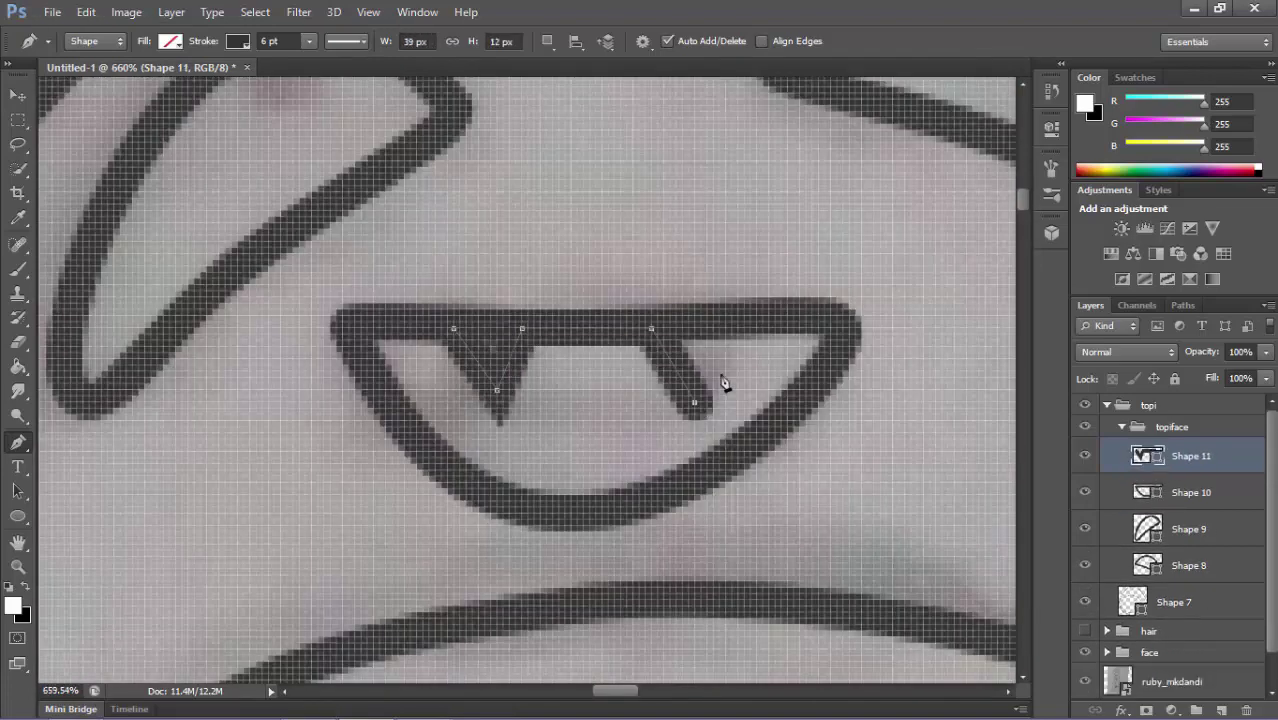
pyautogui.click(738, 333)
pyautogui.scroll(-2, 254, 46)
pyautogui.scroll(-3, 541, 470)
pyautogui.scroll(3, 408, 470)
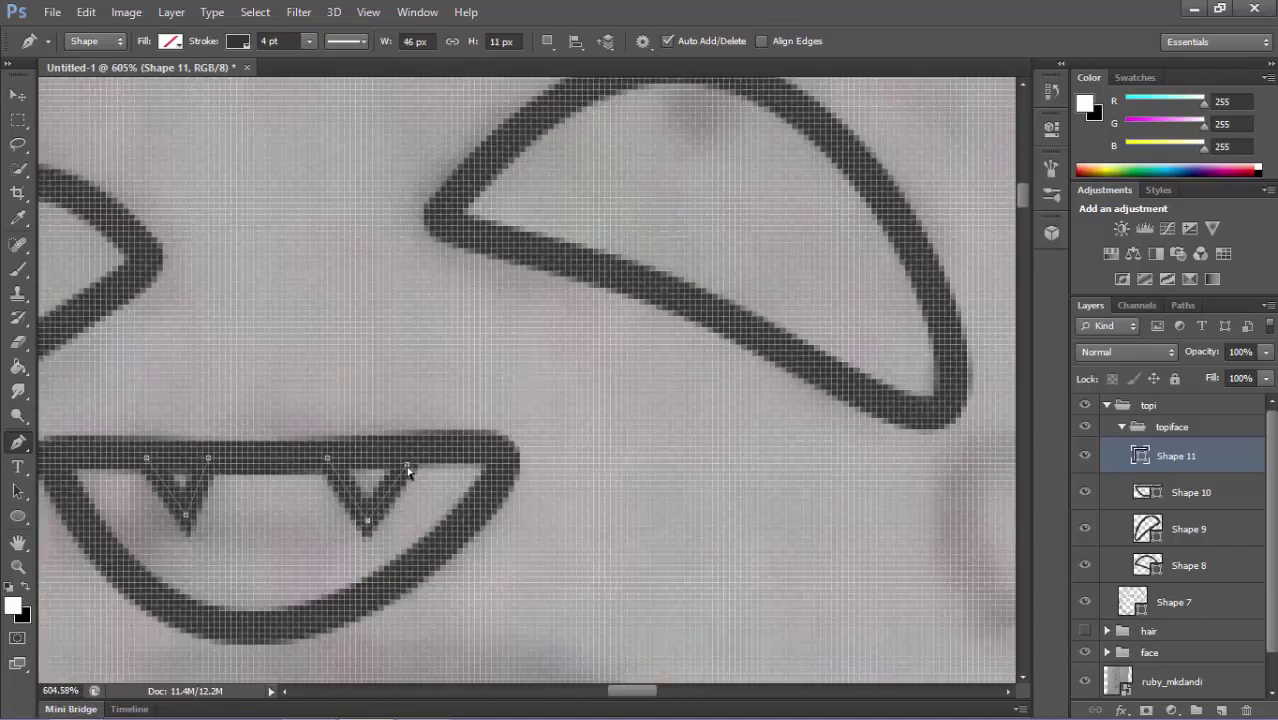
pyautogui.scroll(-1, 333, 467)
pyautogui.scroll(-1, 326, 507)
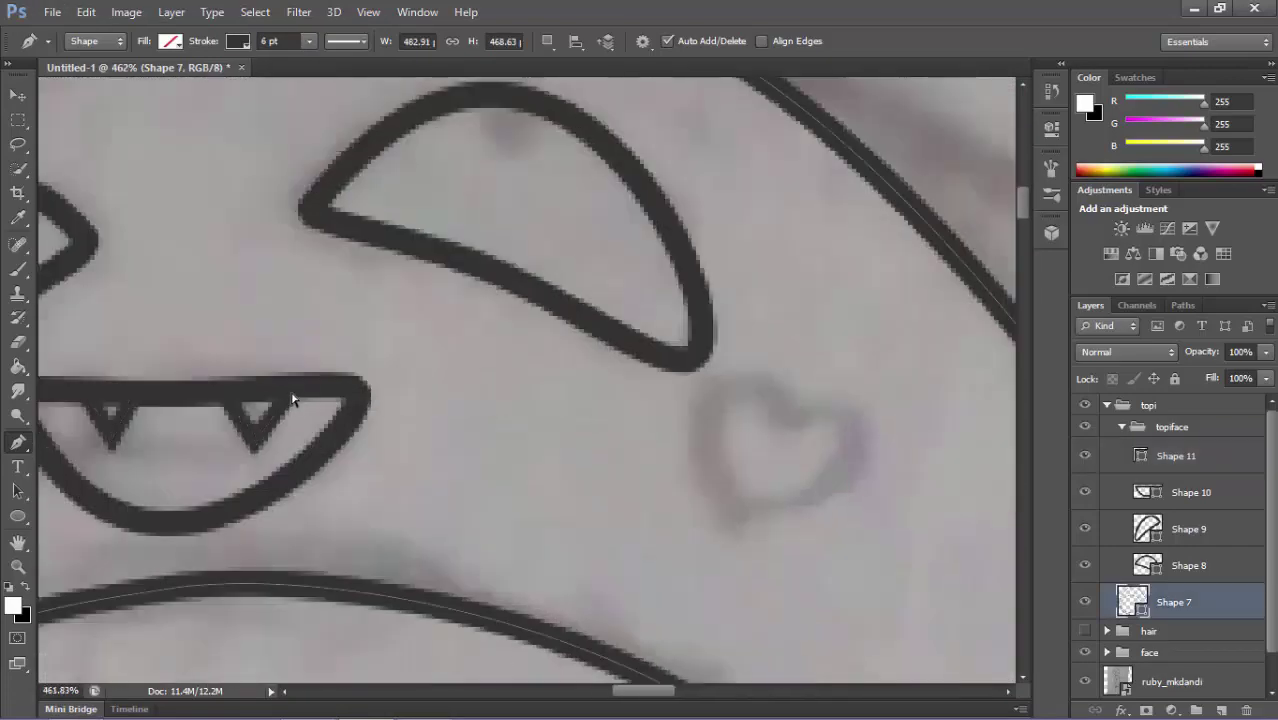
pyautogui.scroll(2, 684, 419)
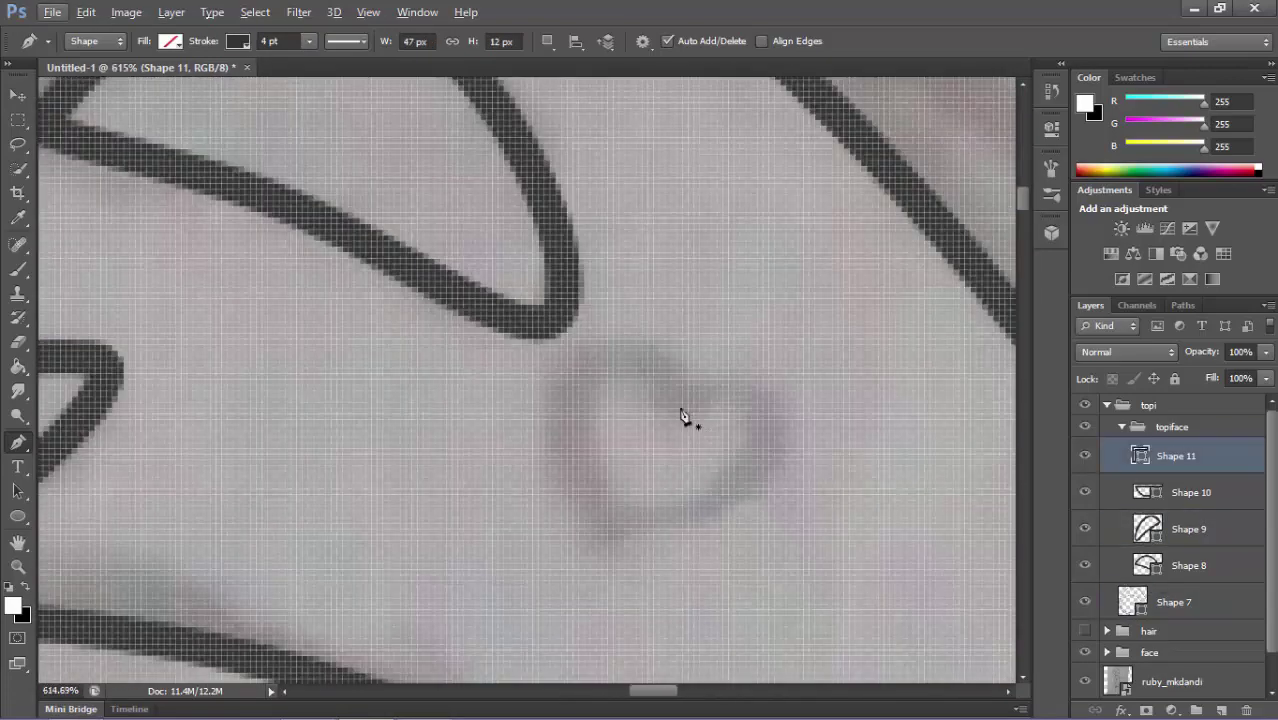
# Trace the small heart on the right side of the hood.
pyautogui.click(590, 542)
pyautogui.click(677, 402)
pyautogui.moveTo(769, 471); pyautogui.dragTo(700, 507)
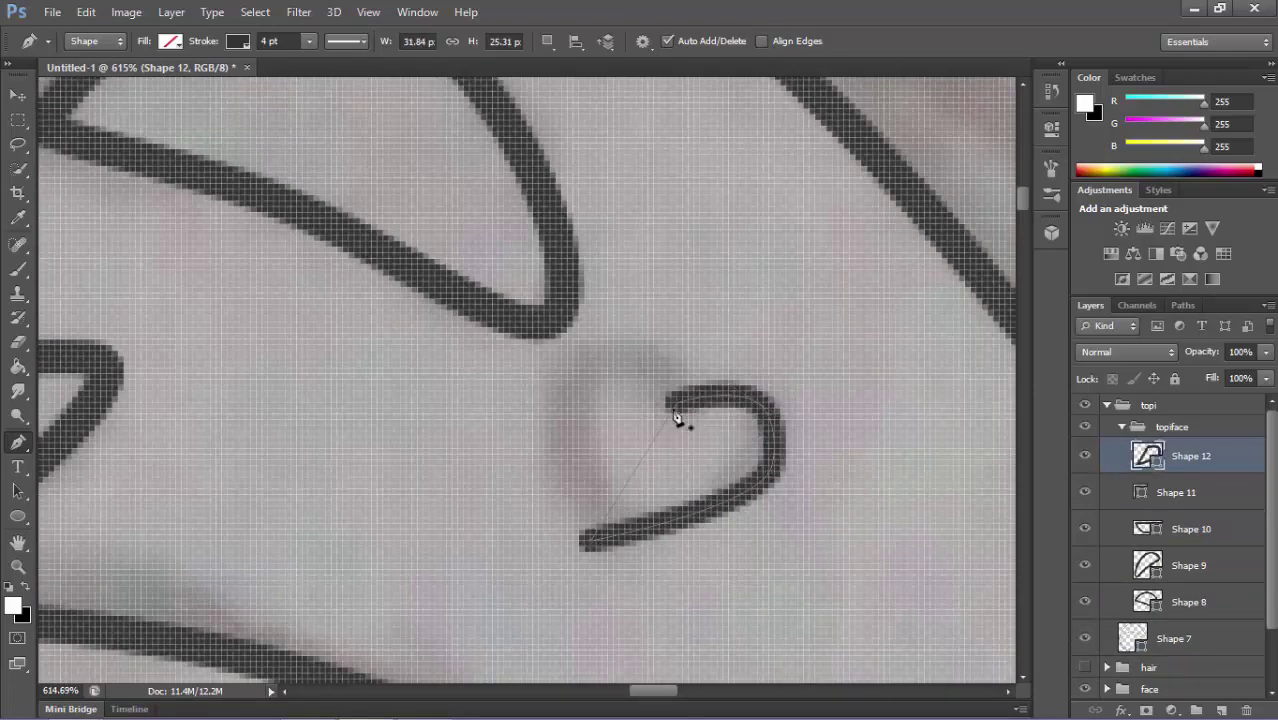
pyautogui.moveTo(676, 410); pyautogui.dragTo(622, 357)
pyautogui.scroll(-5, 622, 357)
pyautogui.scroll(4, 342, 505)
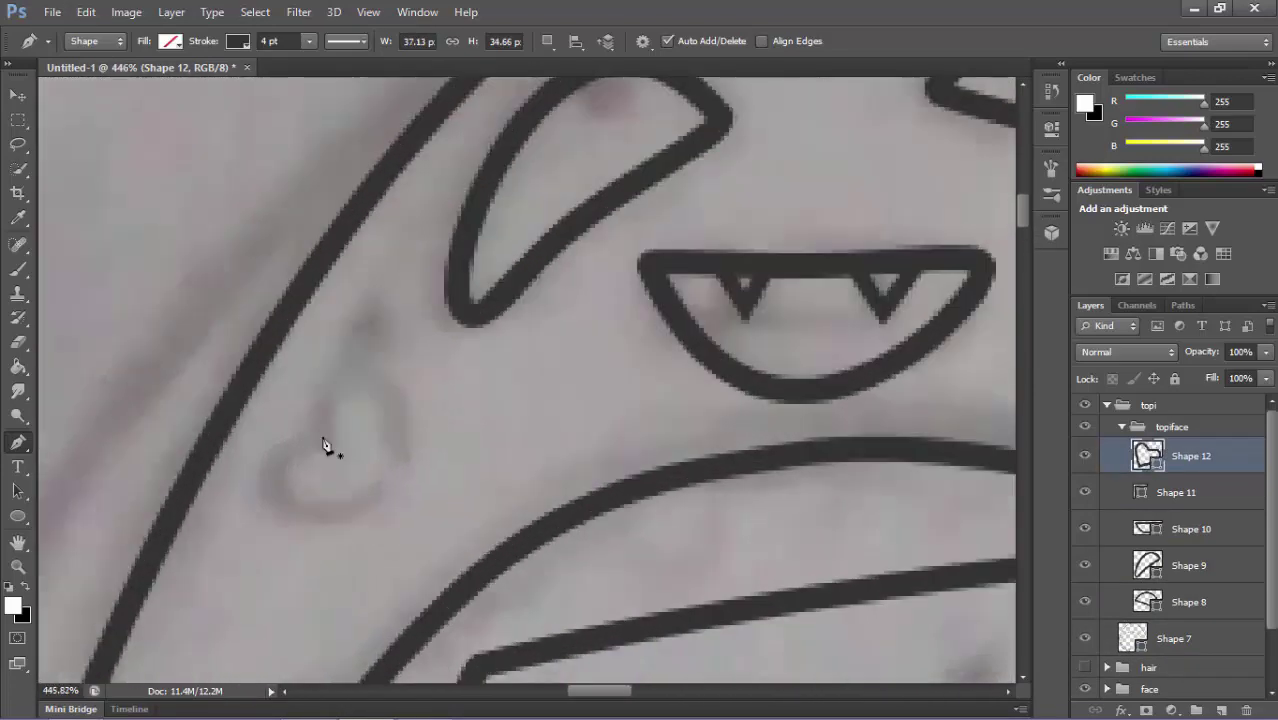
# Trace the small heart on the left side of the hood.
pyautogui.click(324, 440)
pyautogui.click(385, 471)
pyautogui.moveTo(362, 385); pyautogui.dragTo(345, 374)
pyautogui.moveTo(324, 440); pyautogui.dragTo(348, 491)
pyautogui.scroll(2, 356, 469)
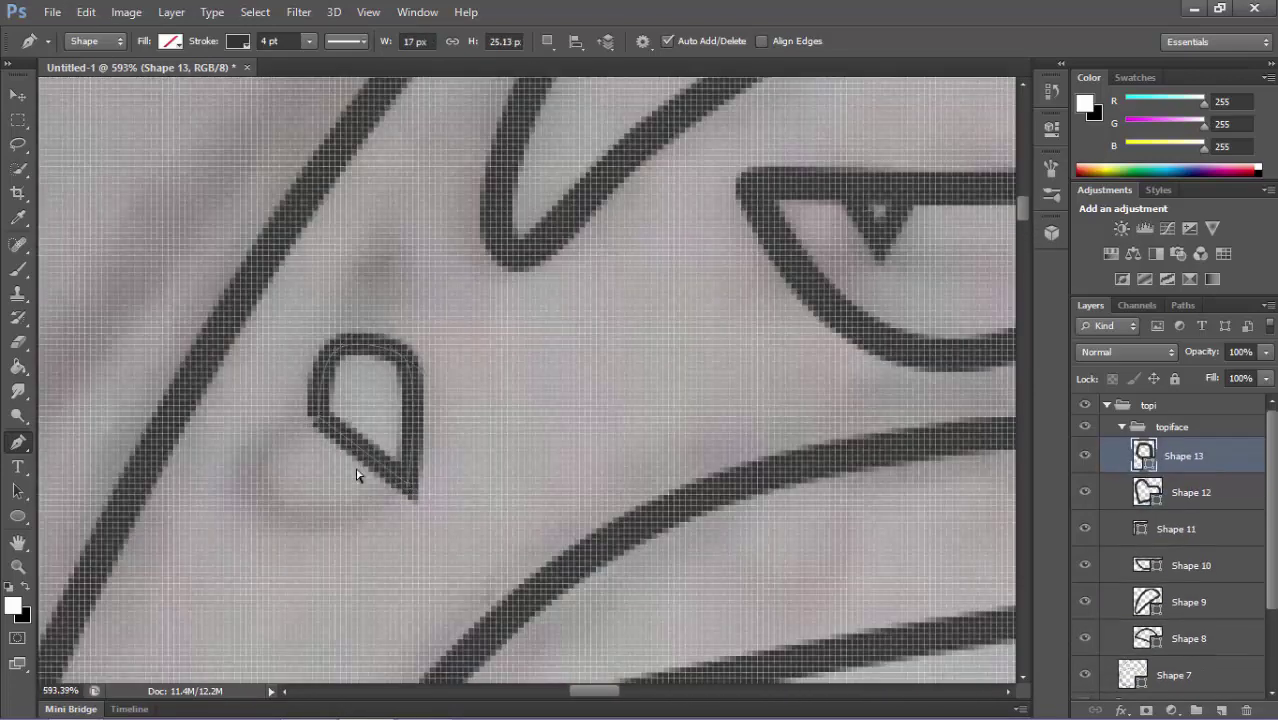
pyautogui.moveTo(260, 502); pyautogui.dragTo(265, 470)
pyautogui.scroll(1, 300, 450)
pyautogui.scroll(-8, 400, 480)
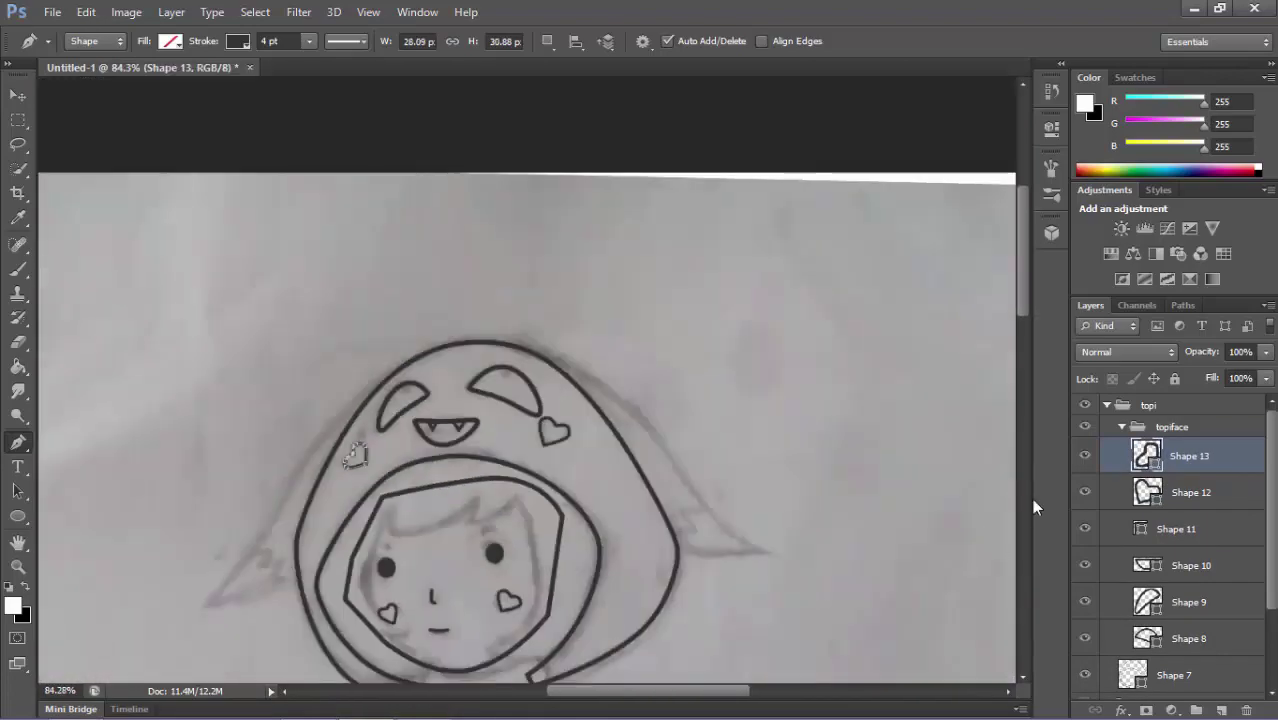
pyautogui.scroll(2, 465, 512)
pyautogui.scroll(5, 465, 512)
pyautogui.scroll(-2, 584, 447)
# Trace the right hood flap's outline from the hood top, curving it to the pointed tip.
pyautogui.scroll(-4, 620, 470)
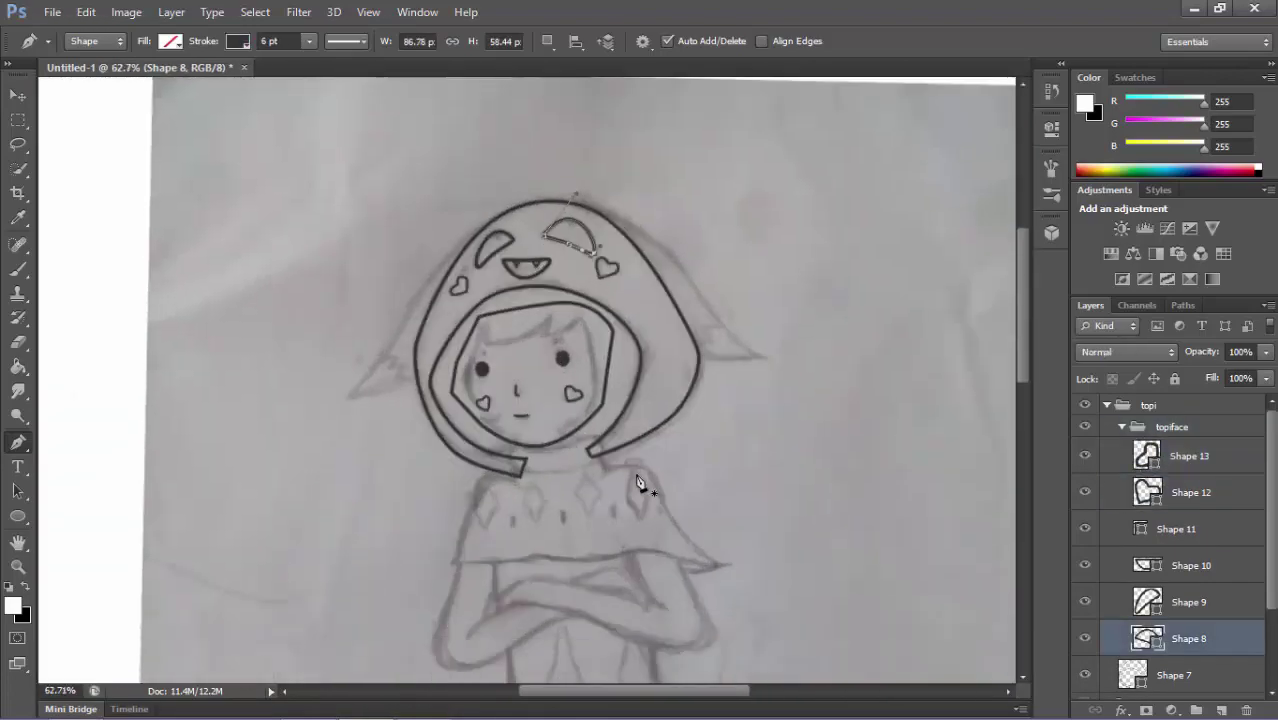
pyautogui.scroll(3, 720, 407)
pyautogui.click(1231, 455)
pyautogui.click(513, 192)
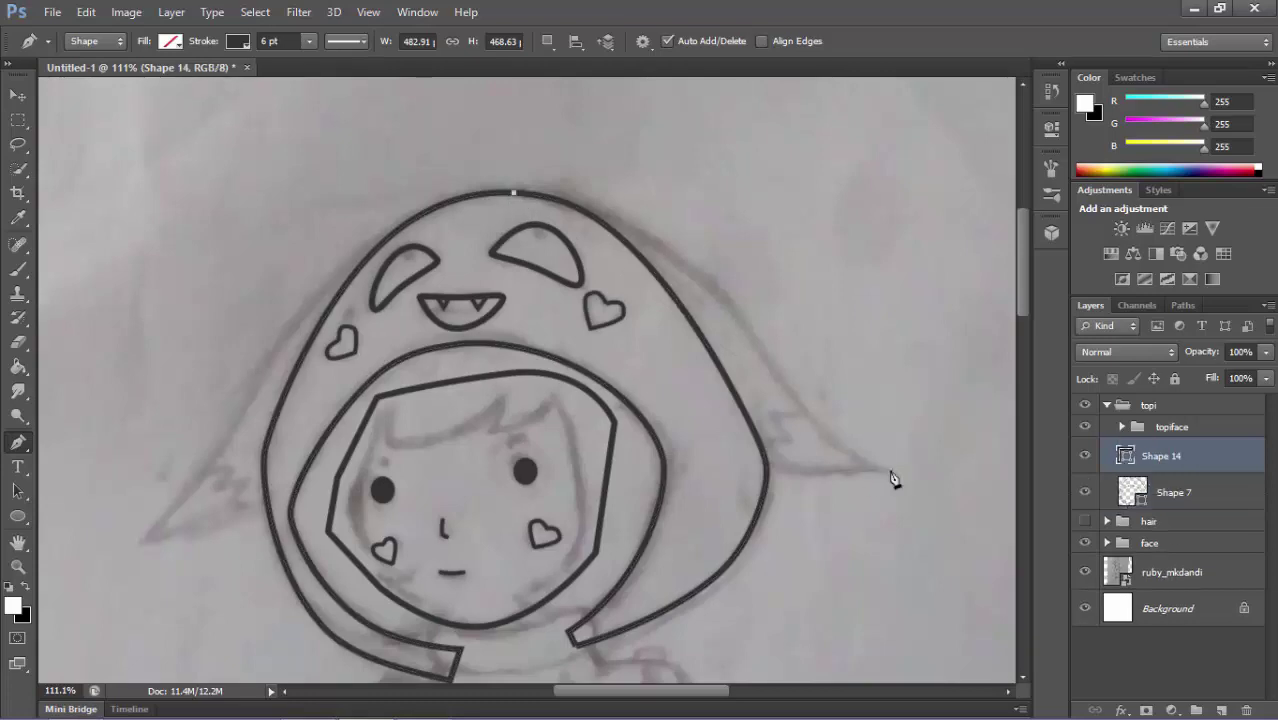
pyautogui.click(890, 470)
pyautogui.moveTo(842, 454); pyautogui.dragTo(688, 326)
# Add a zigzag inner edge to the right flap and move Shape 7 above the flap layers.
pyautogui.scroll(2, 700, 275)
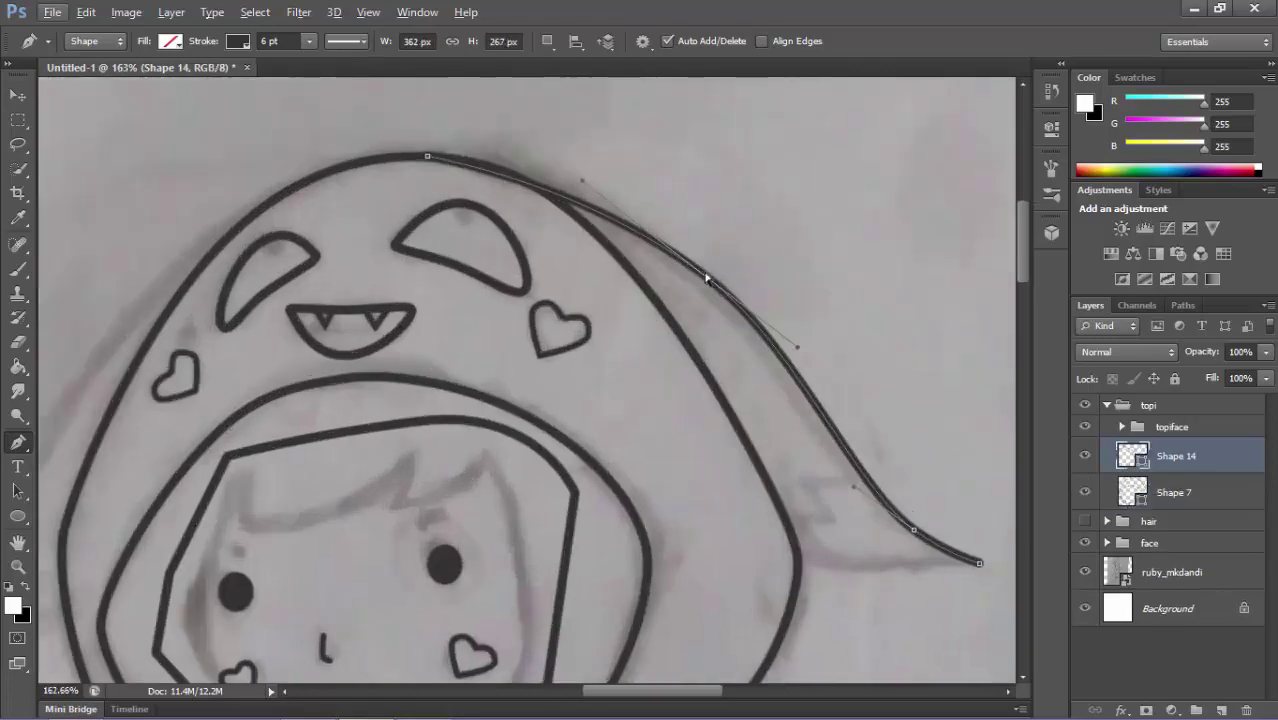
pyautogui.scroll(3, 507, 177)
pyautogui.scroll(-2, 533, 240)
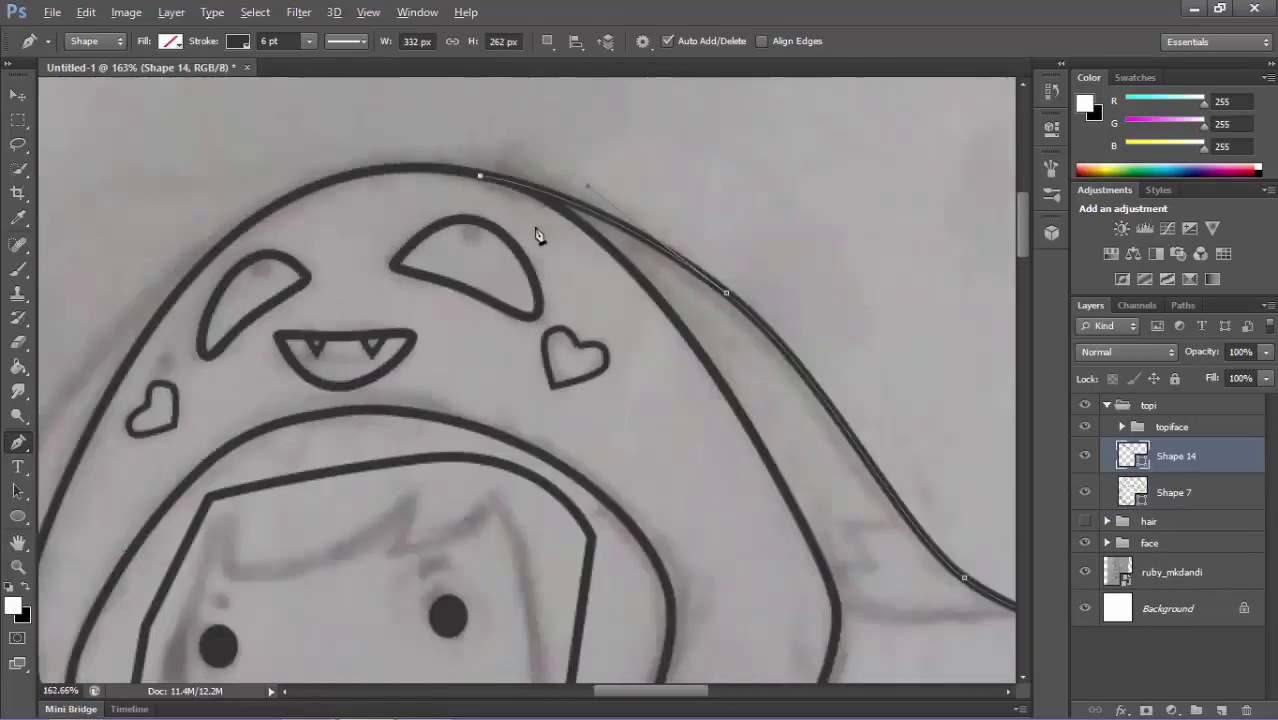
pyautogui.scroll(-2, 700, 390)
pyautogui.hscroll(2, 800, 480)
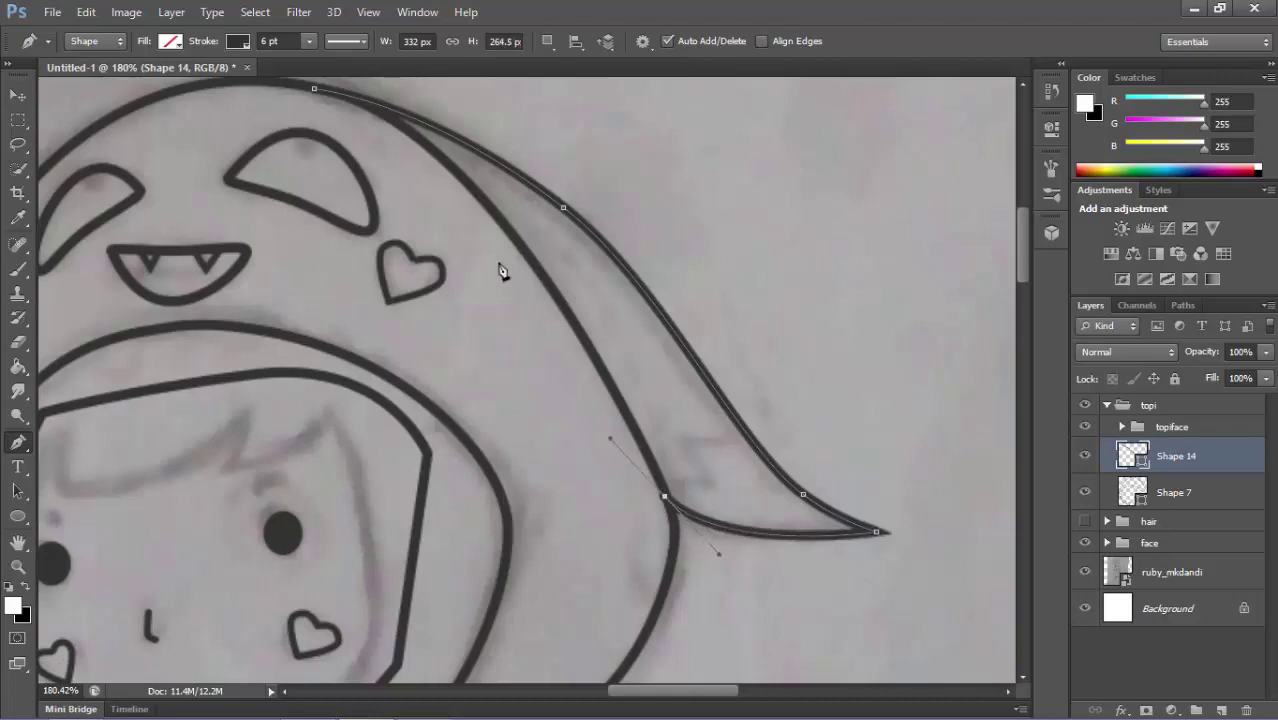
pyautogui.scroll(2, 668, 497)
pyautogui.scroll(-3, 680, 500)
pyautogui.scroll(2, 570, 370)
pyautogui.scroll(2, 600, 490)
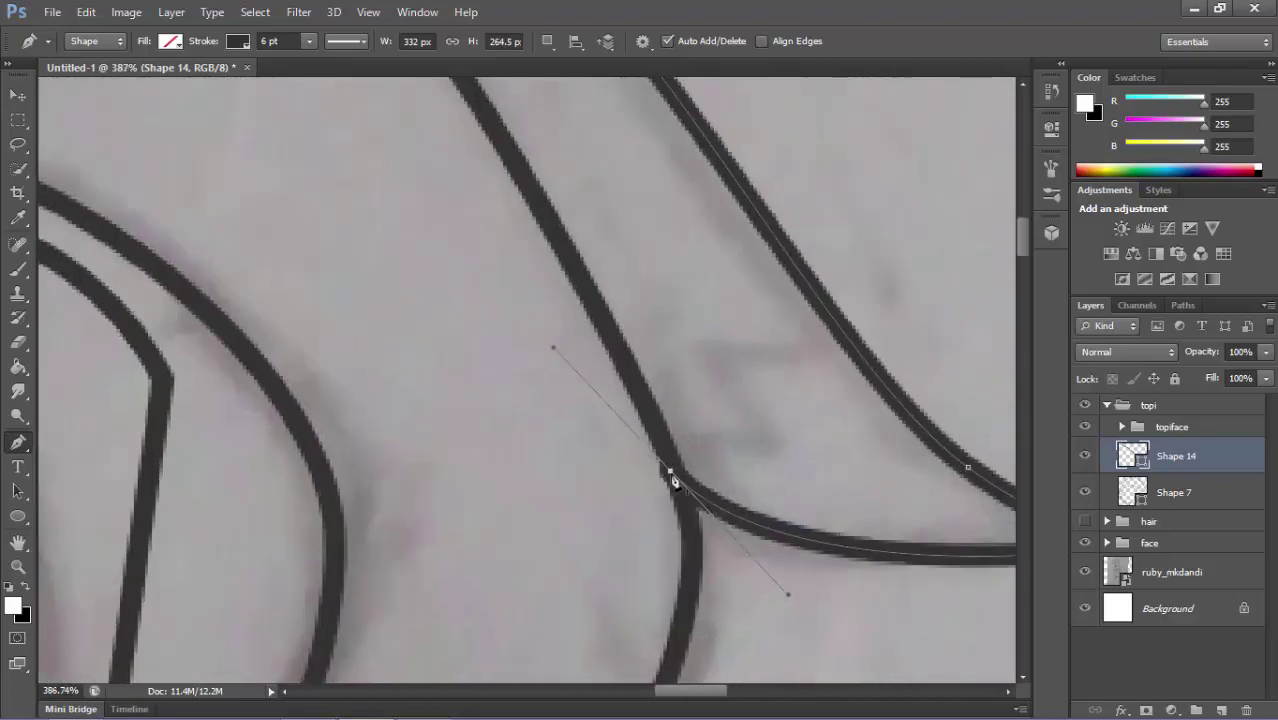
pyautogui.scroll(-1, 685, 484)
pyautogui.click(785, 336)
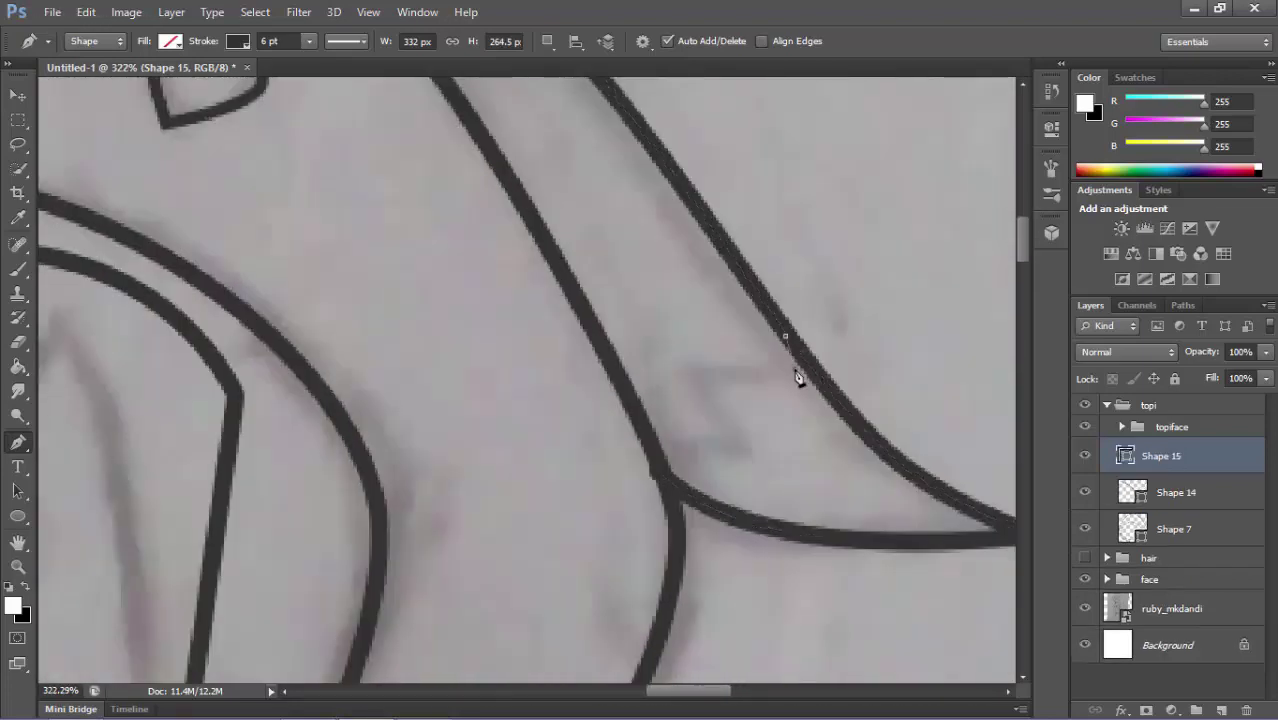
pyautogui.click(795, 368)
pyautogui.click(695, 366)
pyautogui.click(735, 456)
pyautogui.click(644, 438)
pyautogui.scroll(-3, 700, 508)
pyautogui.moveTo(1176, 456)
pyautogui.mouseDown()
pyautogui.moveTo(1176, 540)
pyautogui.moveTo(1176, 510)
pyautogui.mouseUp()
pyautogui.scroll(-3, 737, 483)
pyautogui.hotkey('alt', '[')
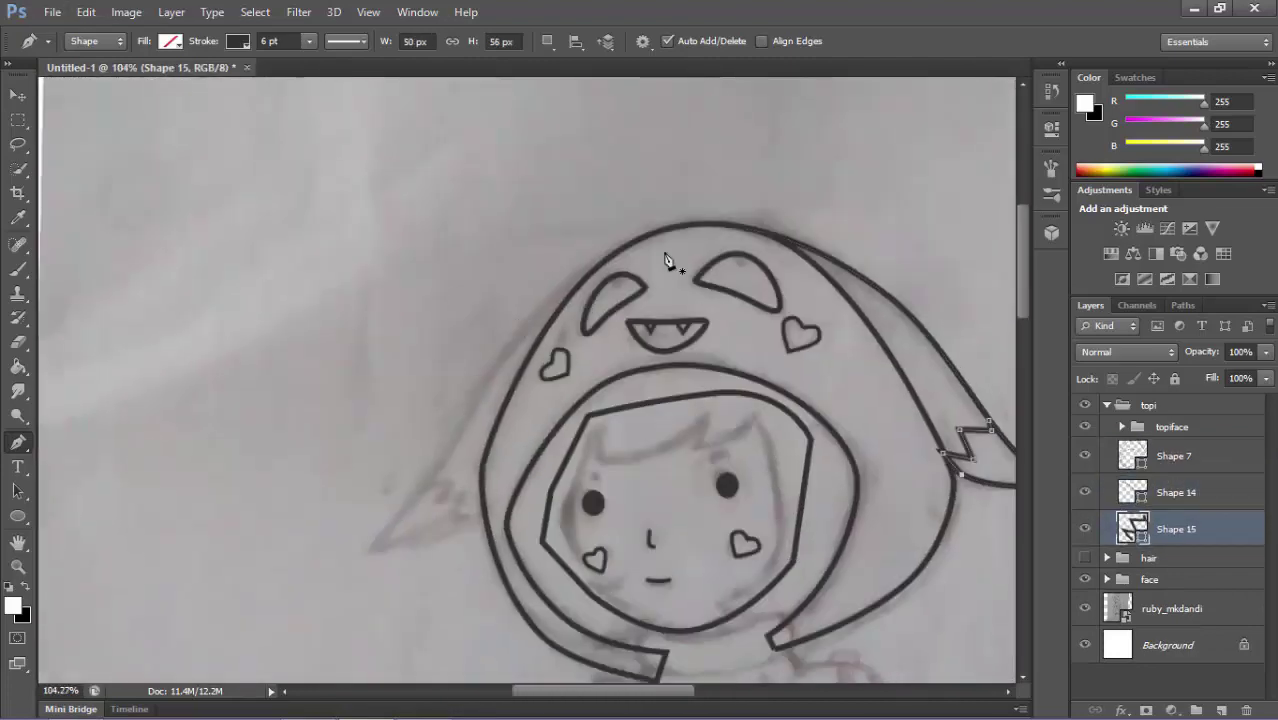
# Trace the left hood flap's outline down to its lower anchor.
pyautogui.click(643, 237)
pyautogui.click(363, 554)
pyautogui.scroll(5, 541, 367)
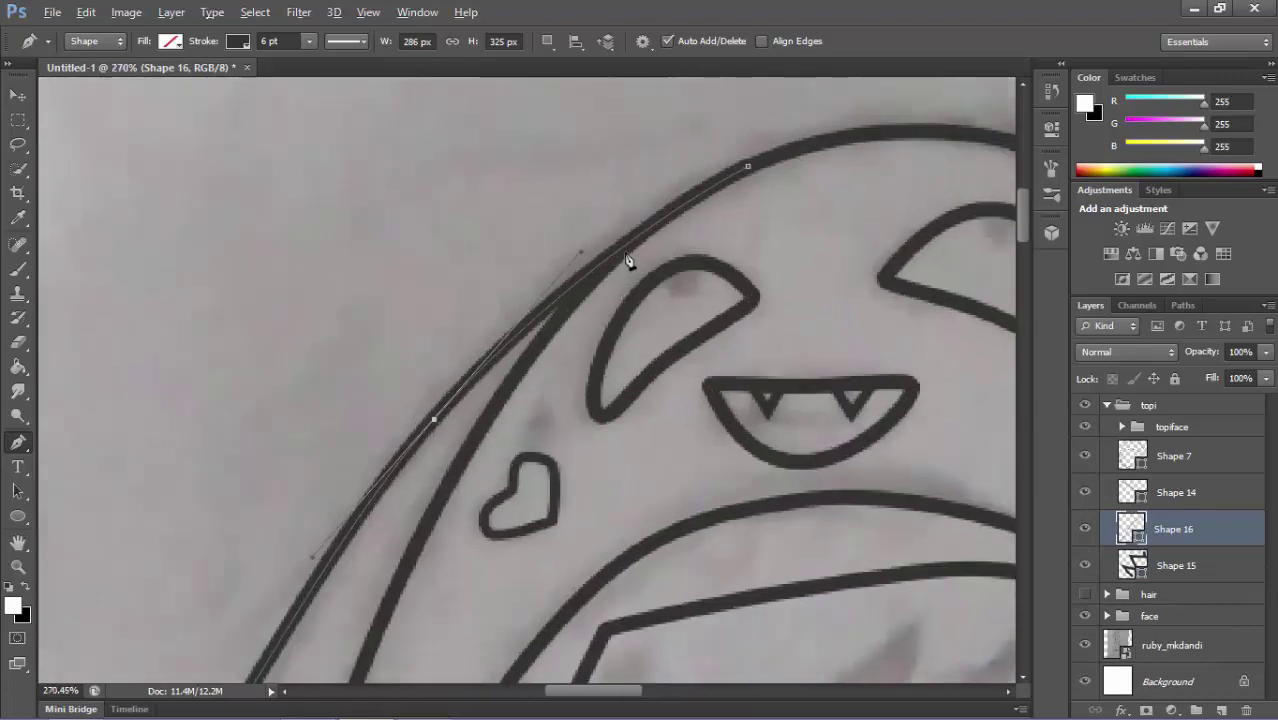
pyautogui.scroll(-2, 730, 181)
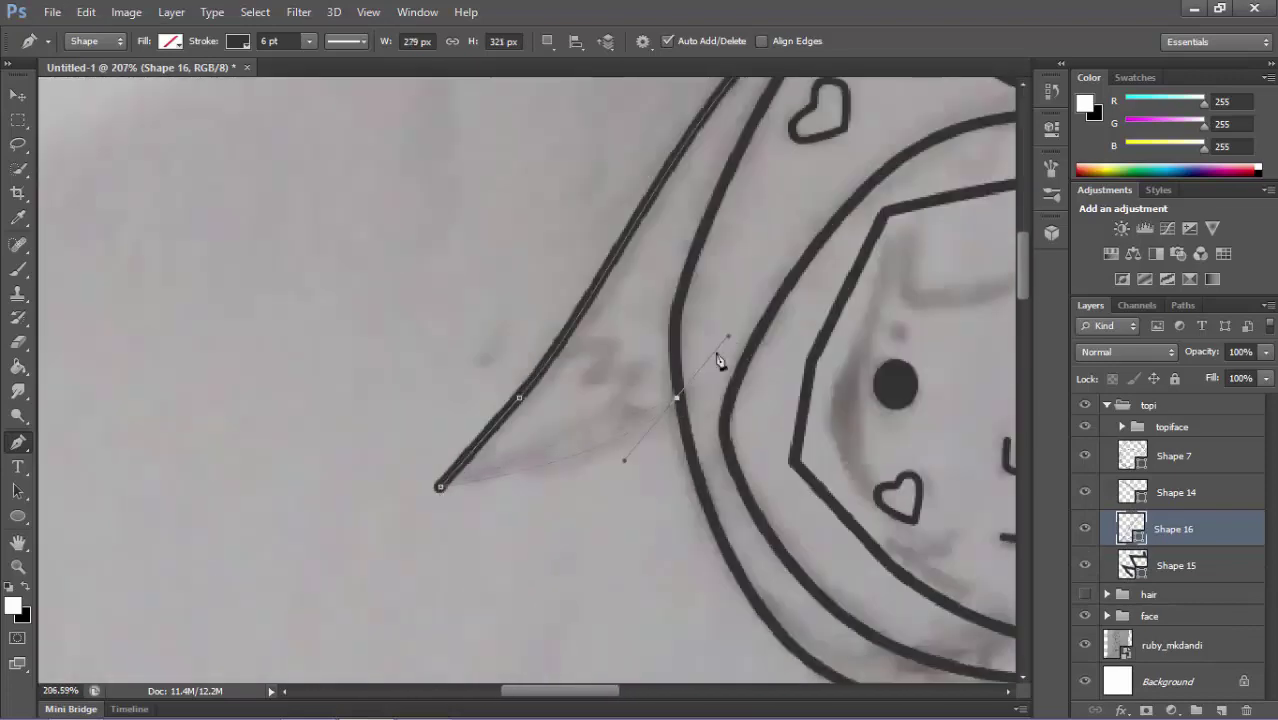
pyautogui.scroll(-5, 720, 362)
pyautogui.scroll(6, 720, 362)
# Draw the left flap's closed zigzag inner edge.
pyautogui.click(419, 323)
pyautogui.click(399, 385)
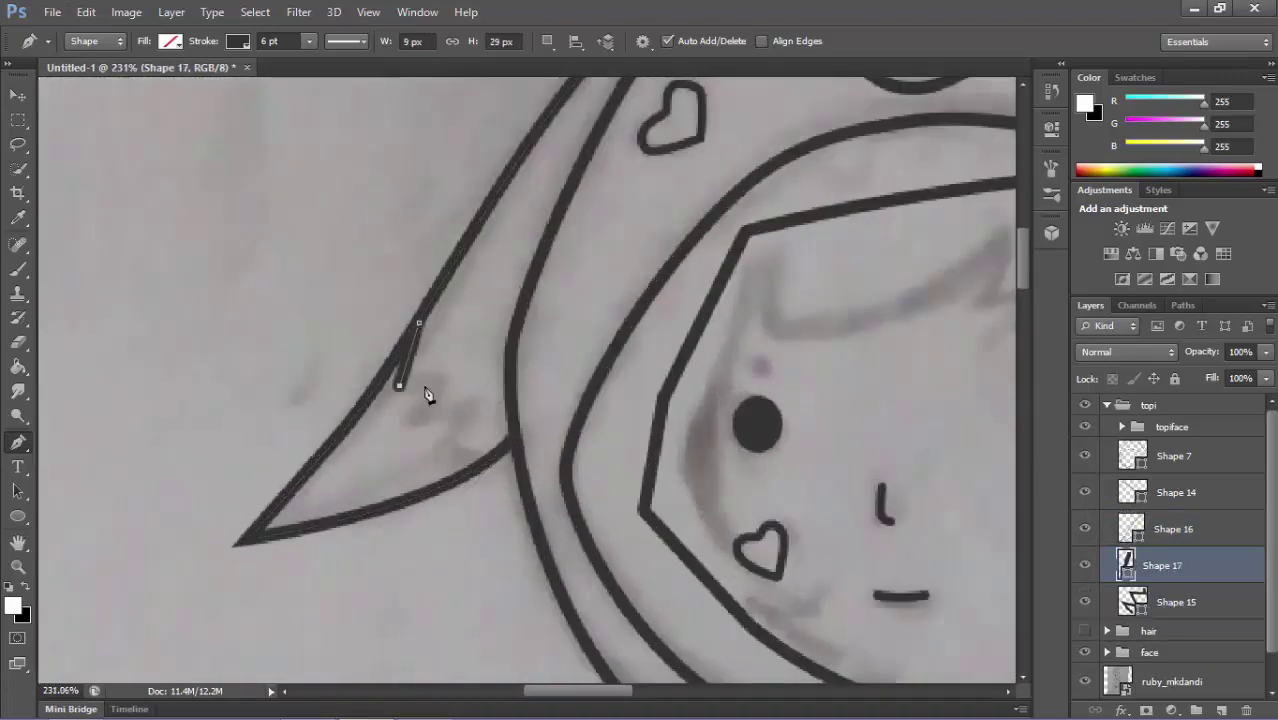
pyautogui.click(426, 434)
pyautogui.click(488, 407)
pyautogui.click(455, 470)
pyautogui.click(501, 453)
pyautogui.scroll(5, 503, 455)
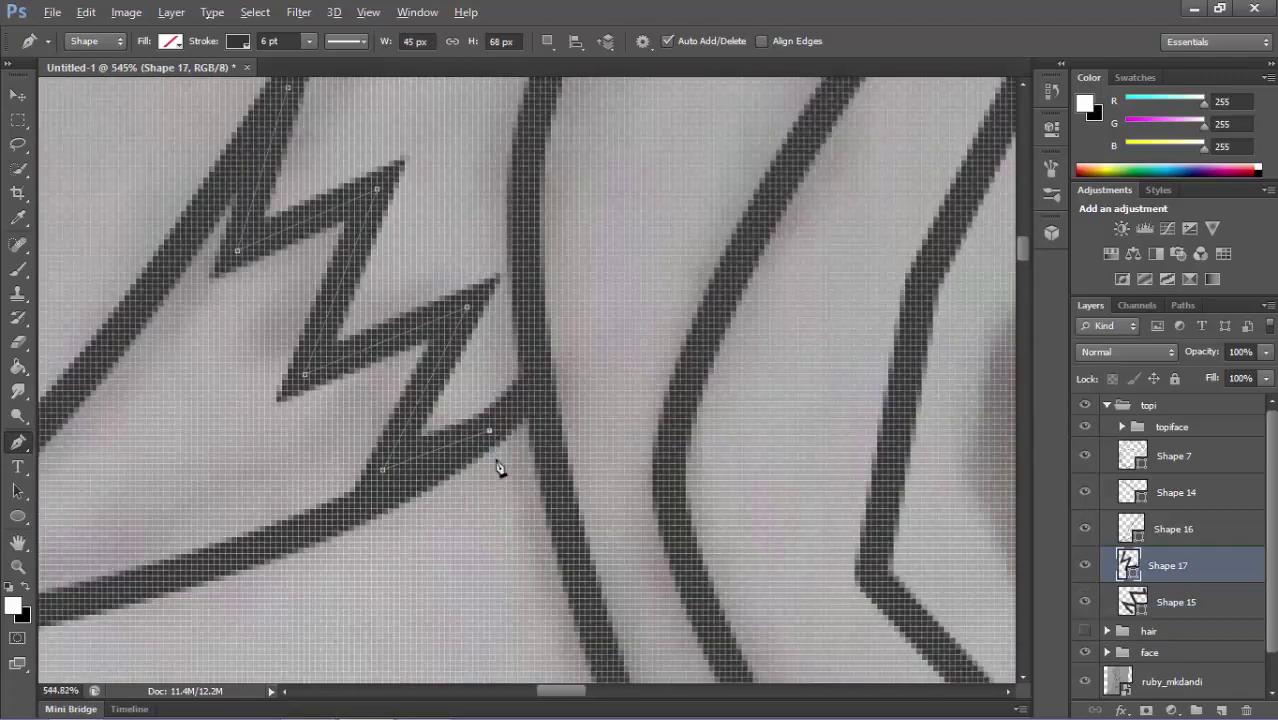
# Fill the face and hair shapes with white.
pyautogui.scroll(-10, 498, 468)
pyautogui.scroll(3, 673, 486)
pyautogui.click(1130, 456)
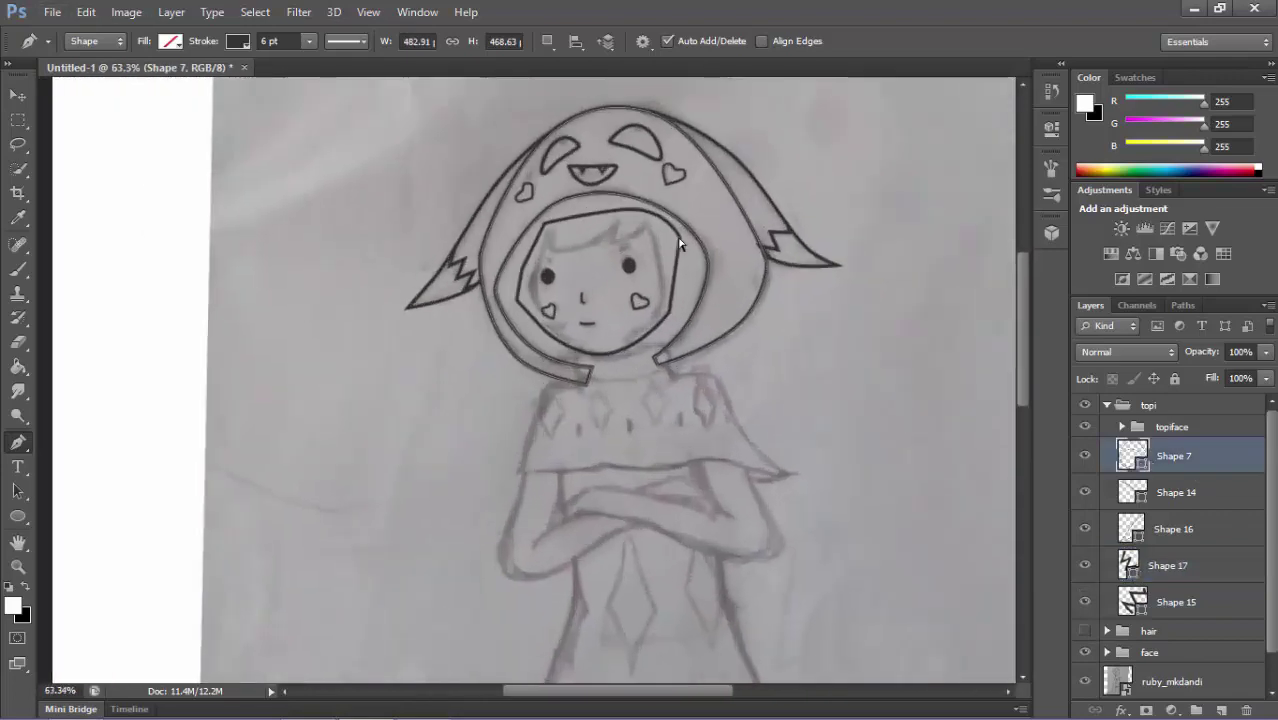
pyautogui.scroll(2, 679, 243)
pyautogui.click(1106, 404)
pyautogui.click(1106, 449)
pyautogui.doubleClick(1132, 681)
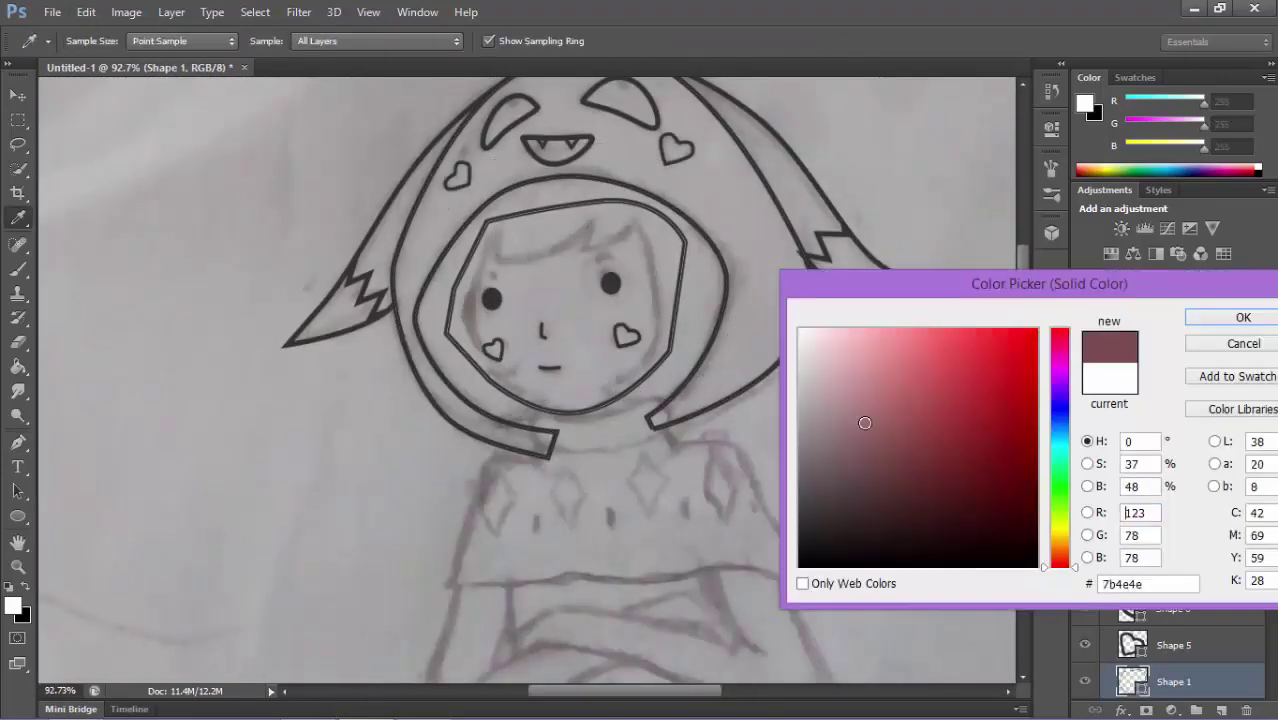
pyautogui.click(1159, 589)
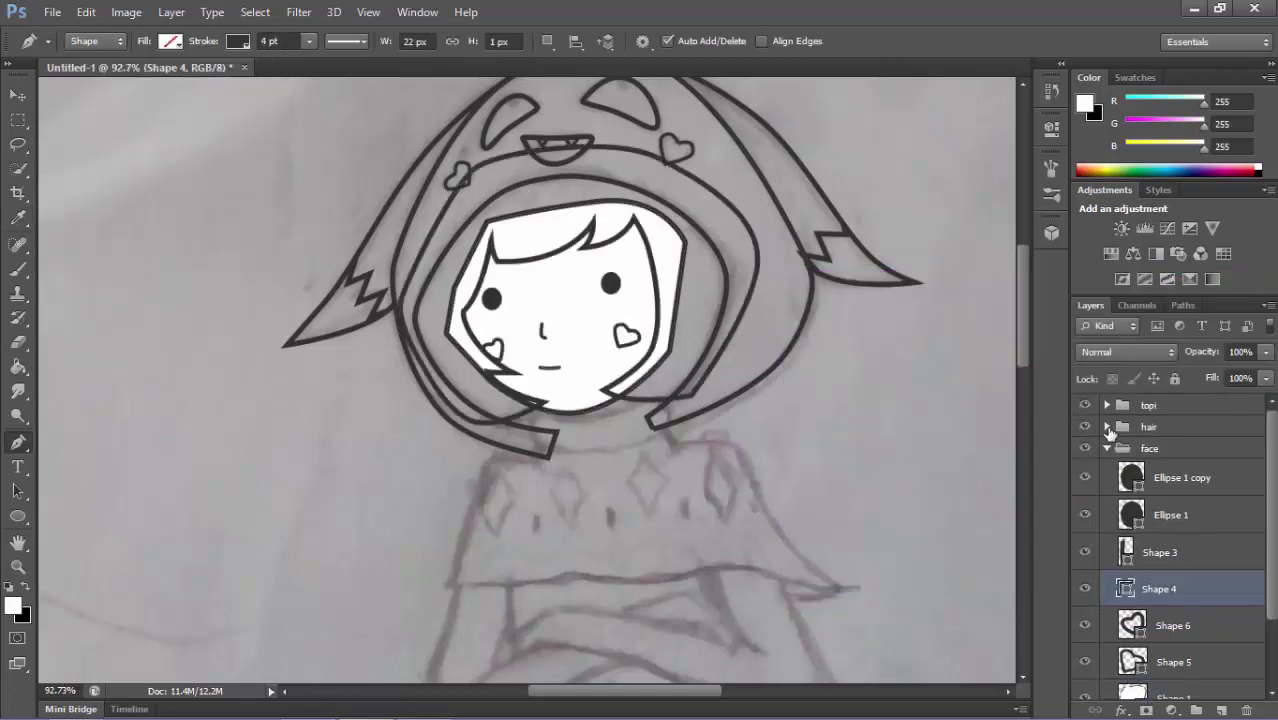
pyautogui.click(1109, 430)
pyautogui.click(1106, 404)
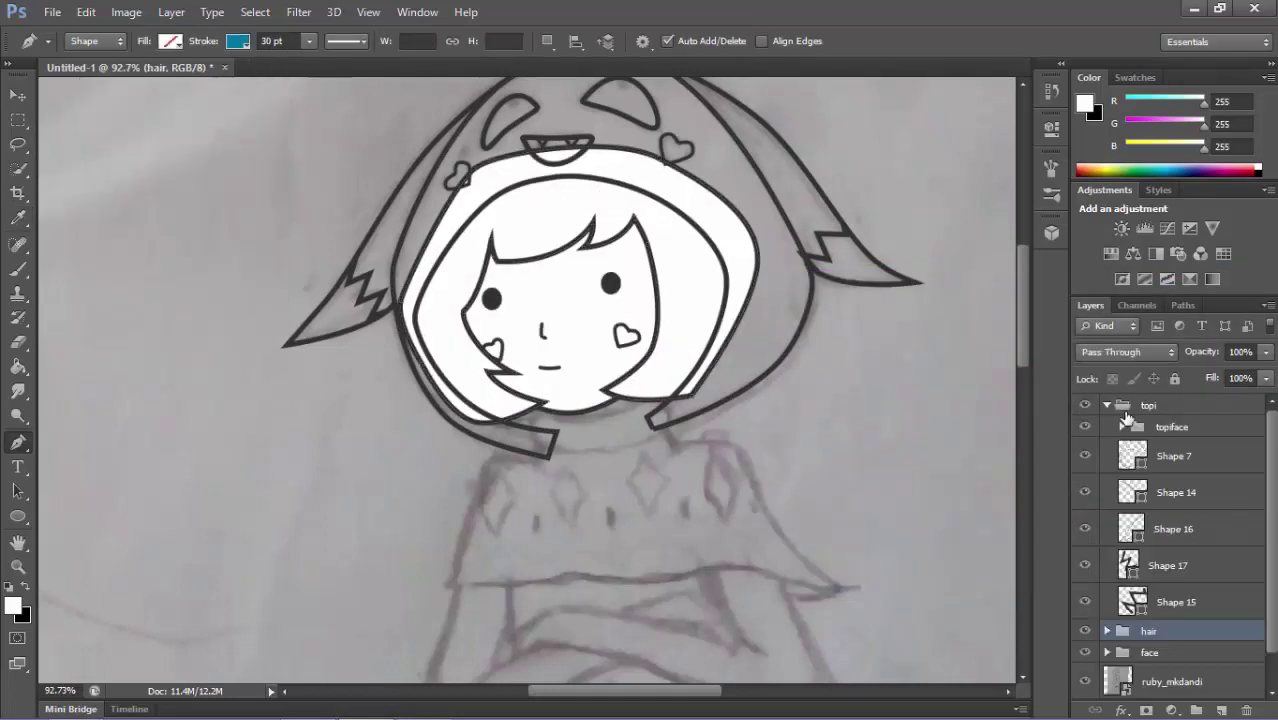
# Fill the hood outline white and move Shape 17 above Shape 14.
pyautogui.click(1122, 427)
pyautogui.click(1173, 456)
pyautogui.click(170, 41)
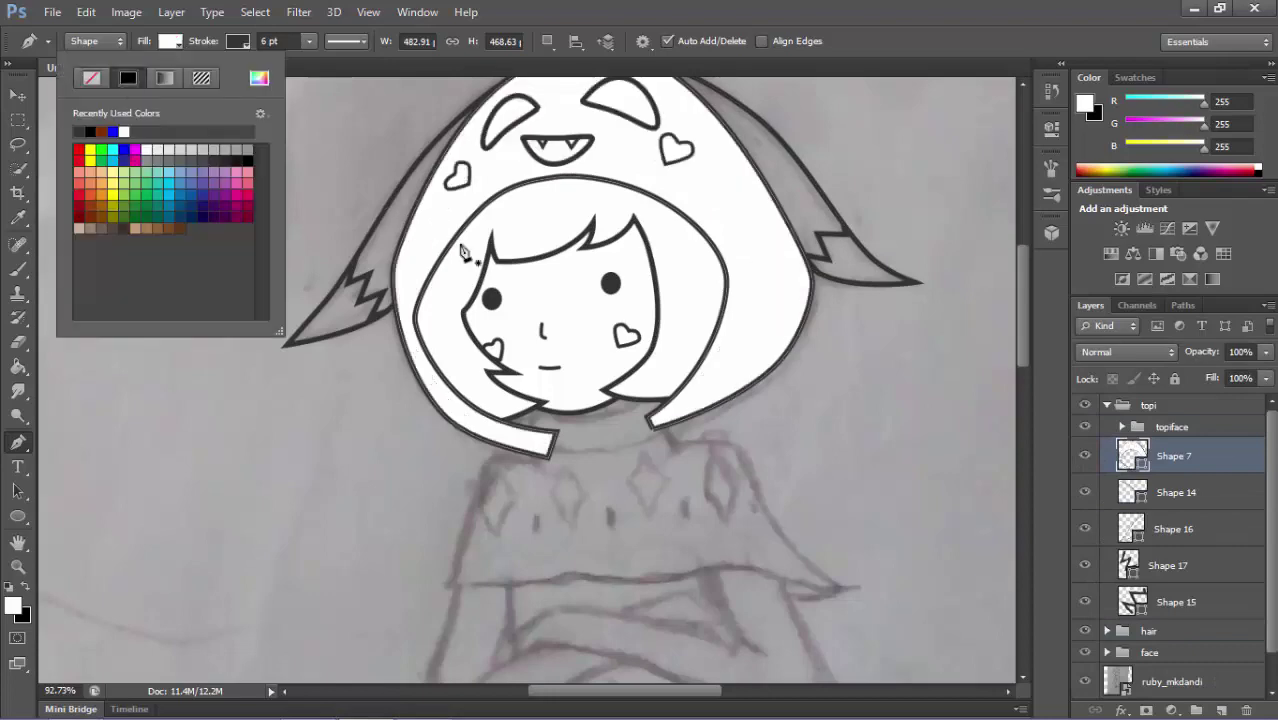
pyautogui.scroll(-1, 463, 252)
pyautogui.moveTo(1168, 565); pyautogui.dragTo(1168, 492)
# Set both zigzag flap shapes to no fill.
pyautogui.click(170, 41)
pyautogui.click(91, 78)
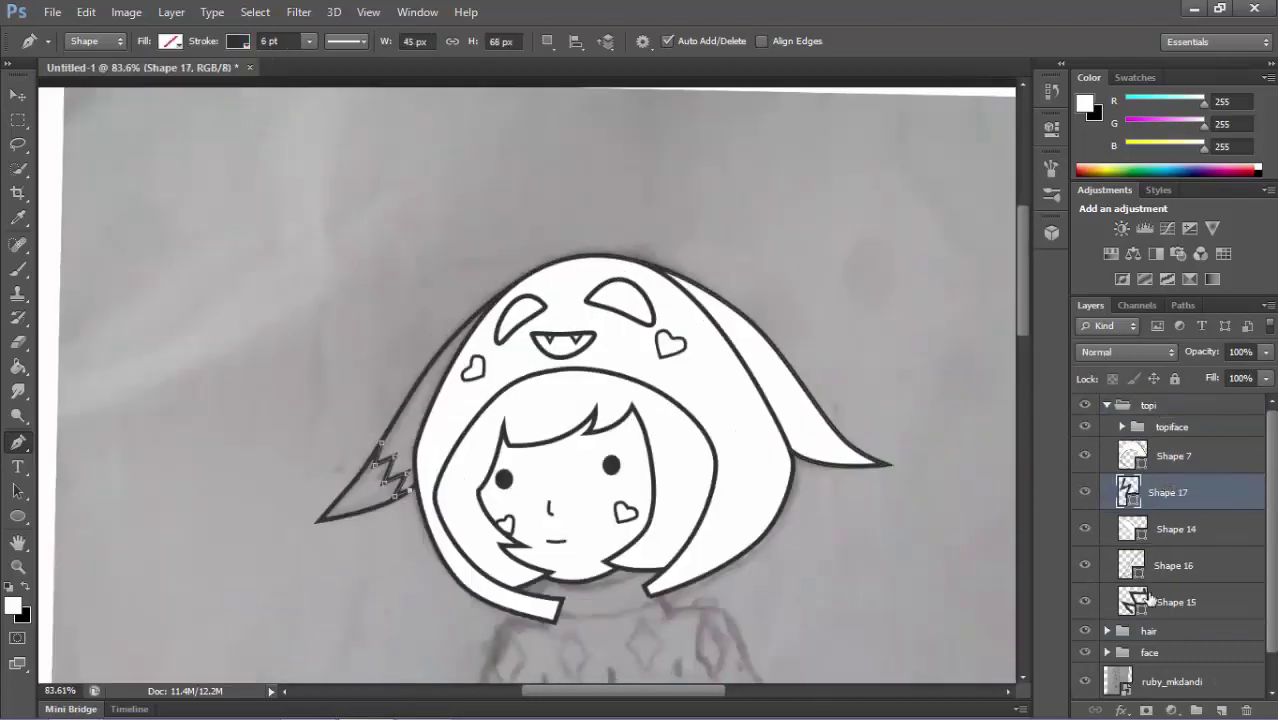
pyautogui.click(1150, 598)
pyautogui.click(170, 41)
# Group the topi, hair and face groups into one 'head' group.
pyautogui.scroll(2, 707, 570)
pyautogui.click(1106, 404)
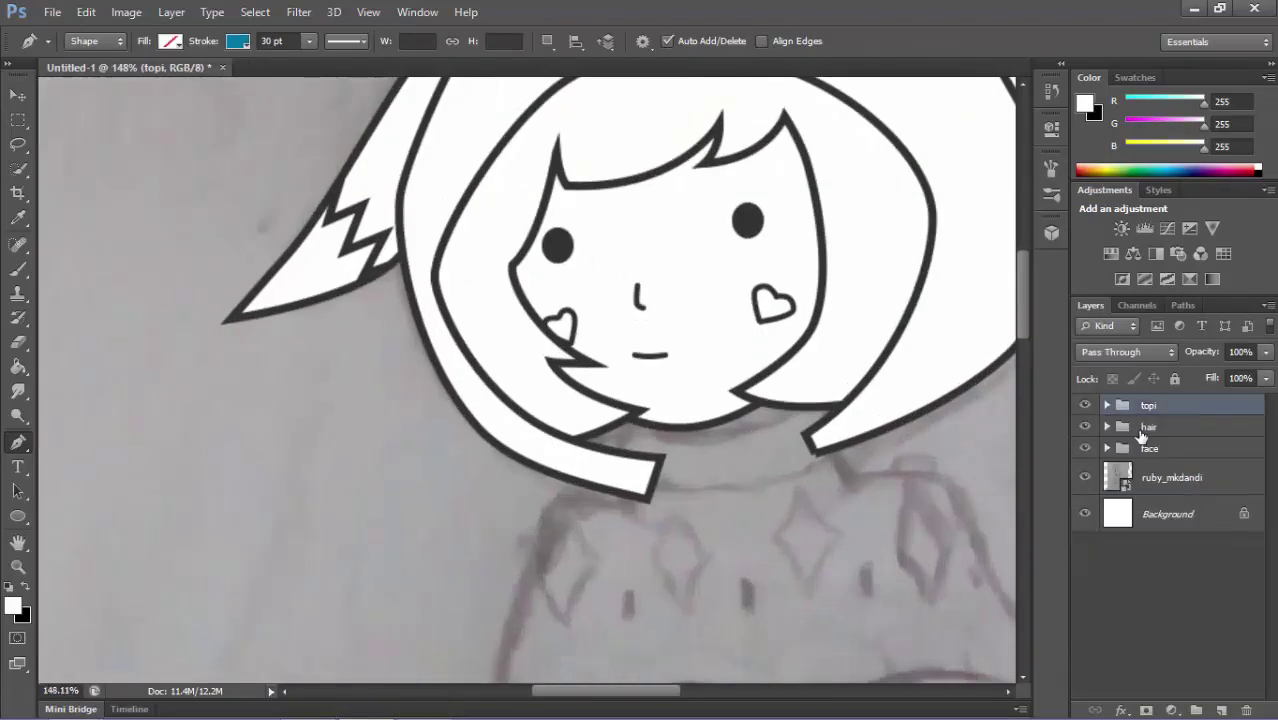
pyautogui.keyDown('shift'); pyautogui.click(1132, 447); pyautogui.keyUp('shift')
pyautogui.hotkey('ctrl', 'g')
# Draw a closed, curved collar band (Shape 18) below the chin with a 6 pt black stroke.
pyautogui.scroll(-5, 1153, 408)
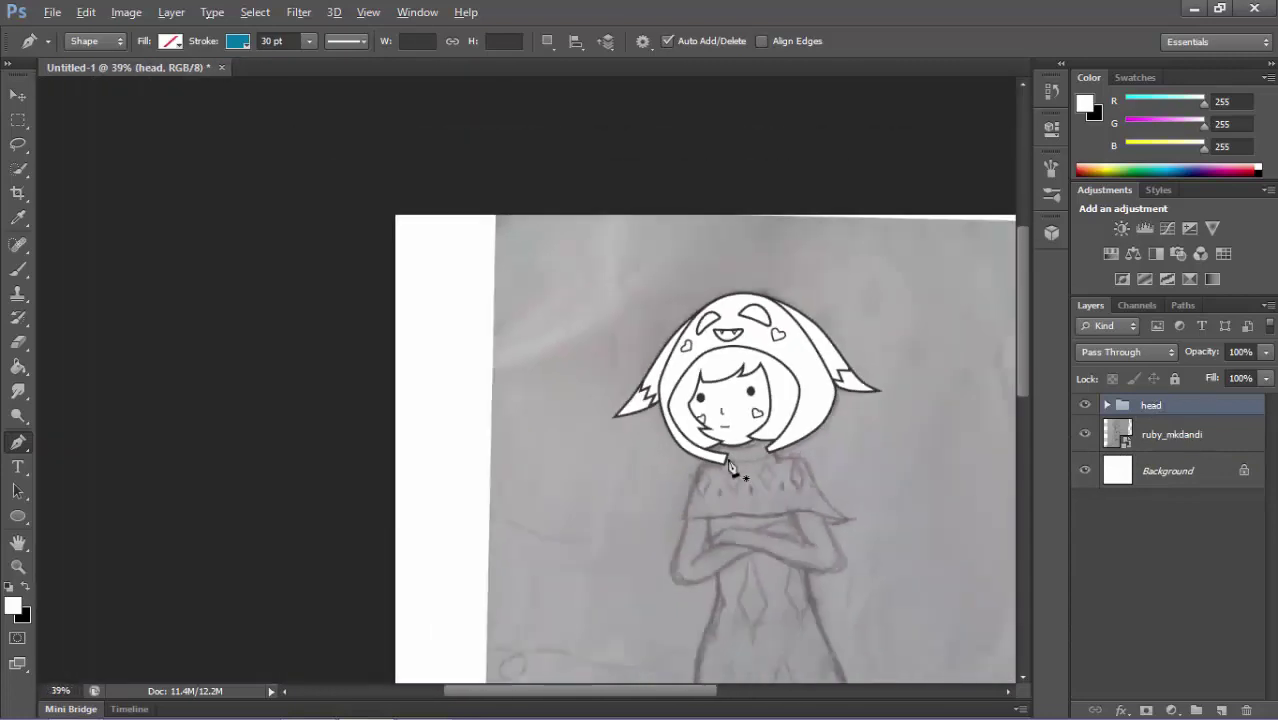
pyautogui.scroll(6, 1150, 432)
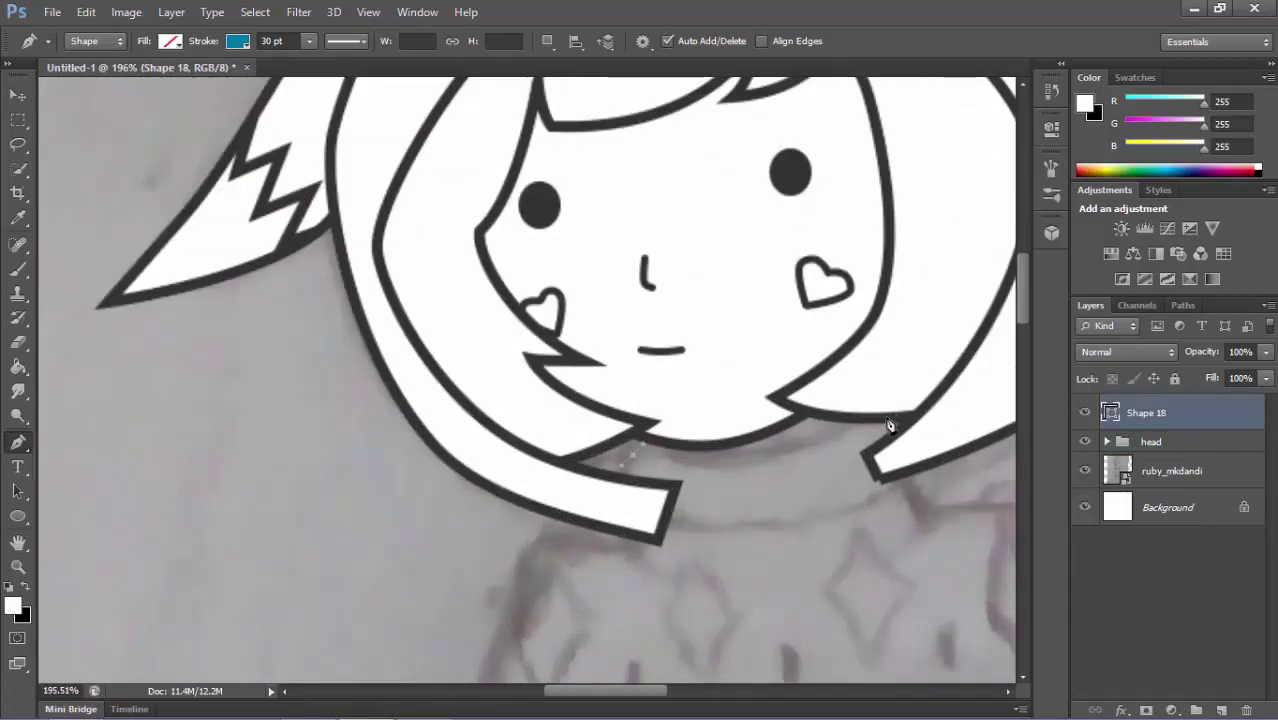
pyautogui.moveTo(885, 413); pyautogui.dragTo(895, 427)
pyautogui.click(237, 41)
pyautogui.click(150, 148)
pyautogui.scroll(2, 762, 451)
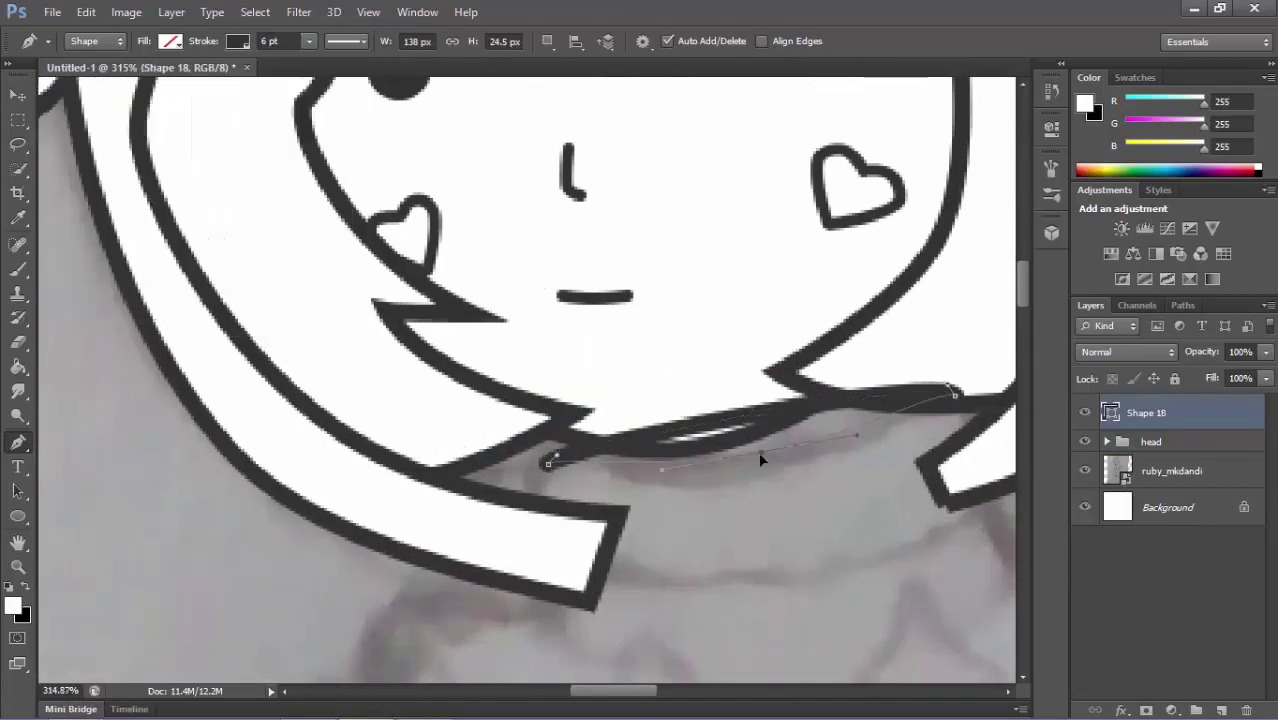
pyautogui.scroll(1, 562, 456)
pyautogui.scroll(-2, 795, 475)
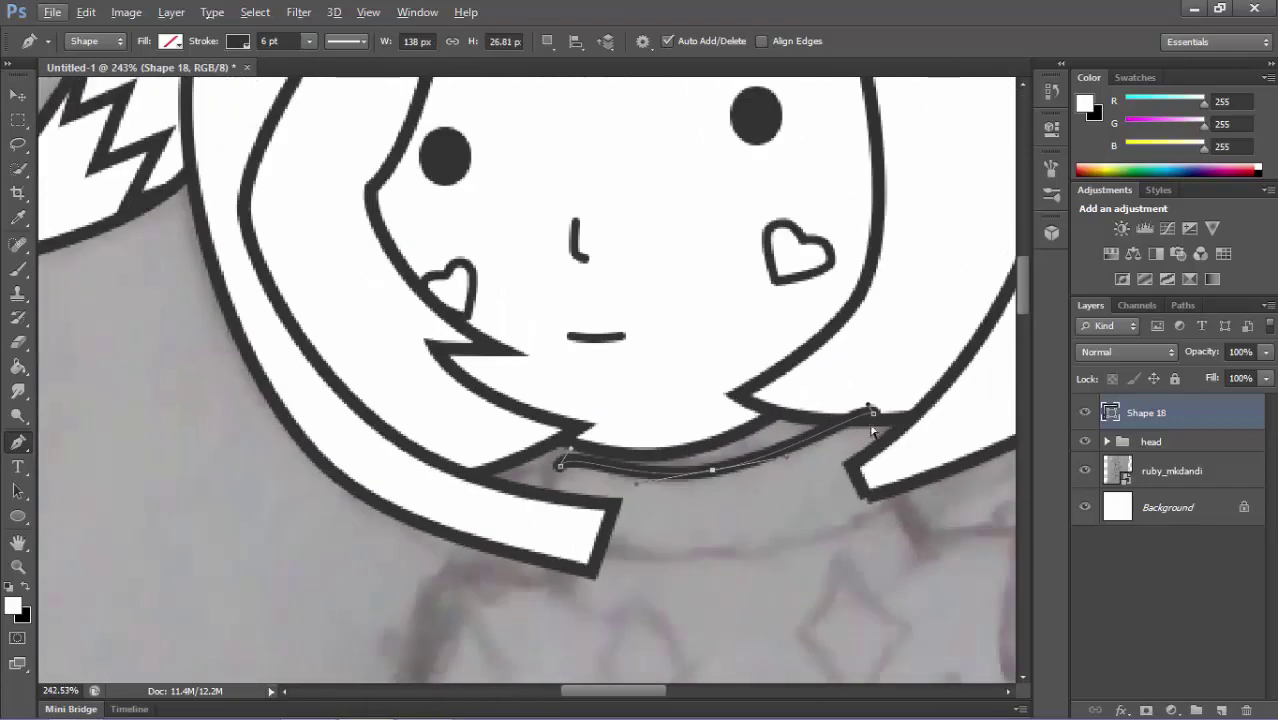
pyautogui.moveTo(537, 527); pyautogui.dragTo(538, 528)
pyautogui.scroll(1, 597, 551)
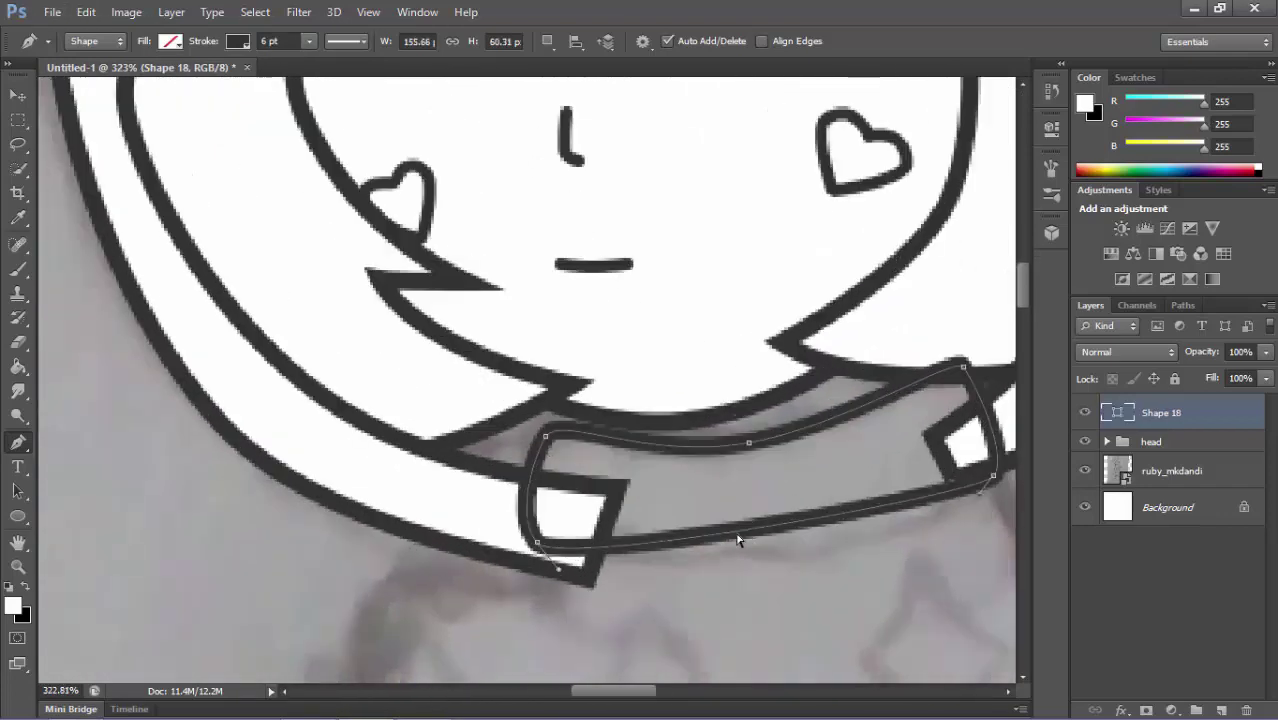
pyautogui.hscroll(2, 933, 497)
pyautogui.click(953, 478)
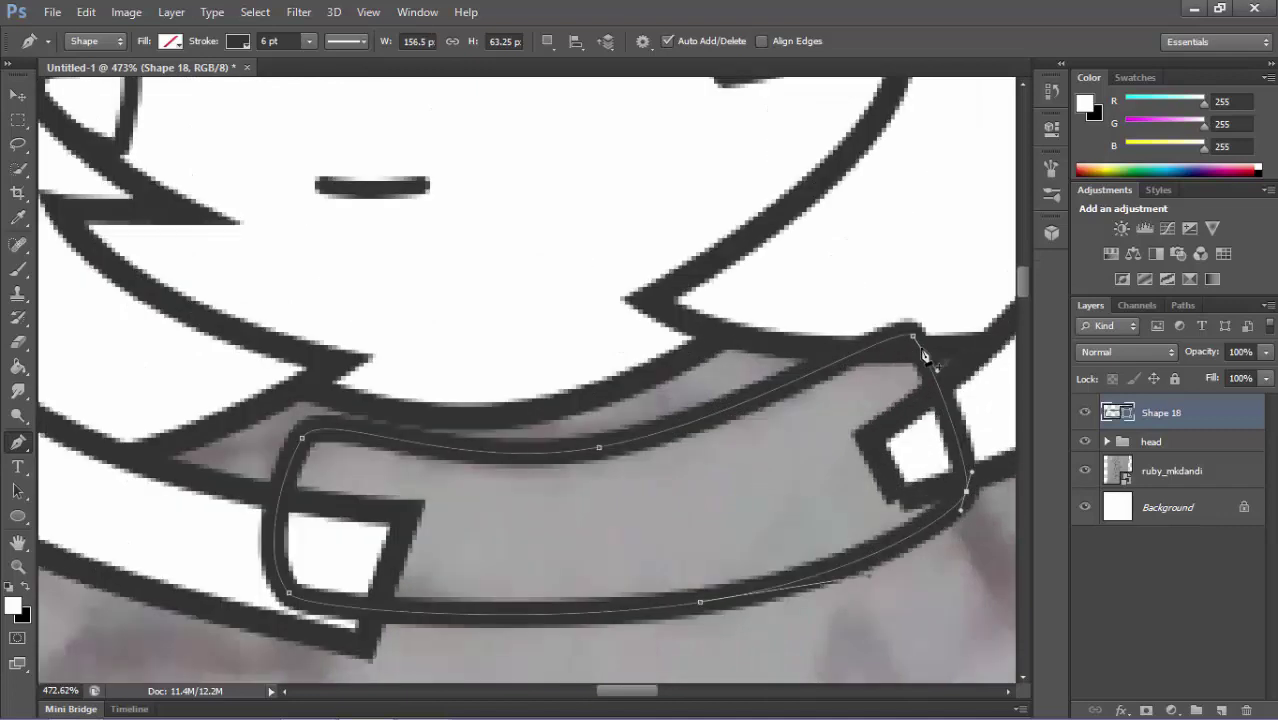
pyautogui.scroll(-5, 727, 496)
pyautogui.scroll(4, 727, 496)
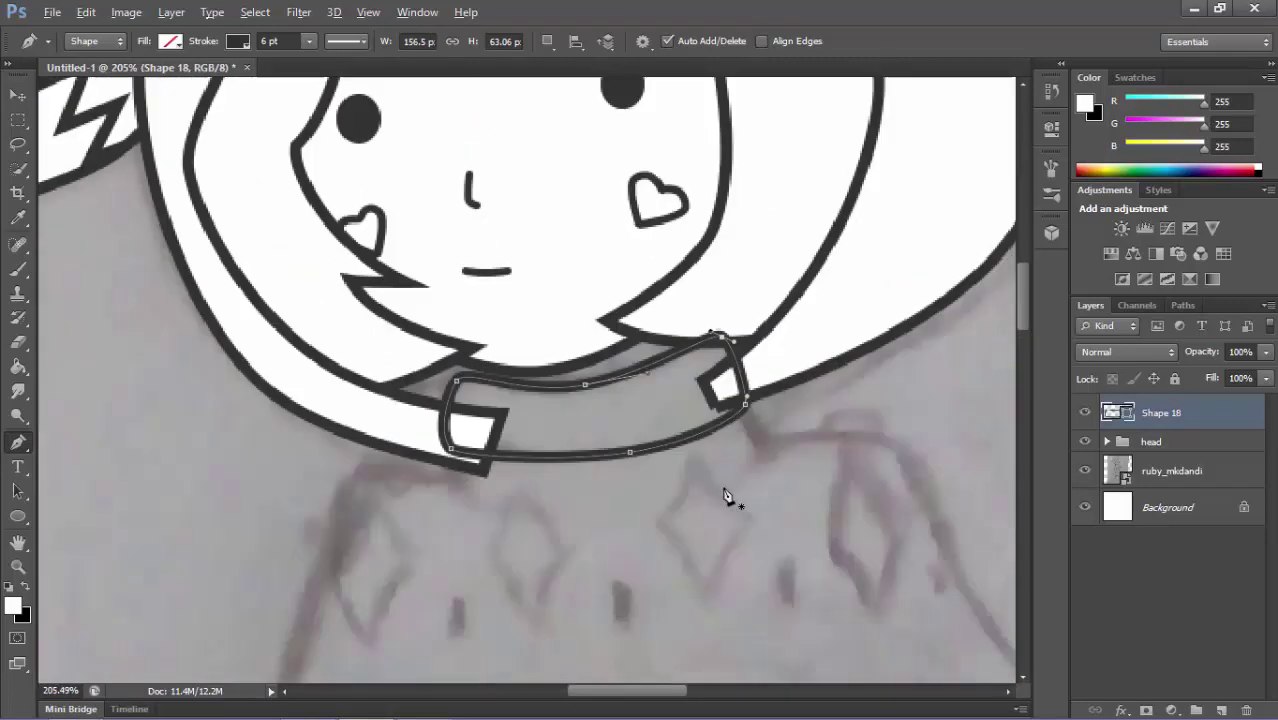
# Begin the cape outline with short segments just below the collar corner.
pyautogui.click(741, 409)
pyautogui.click(766, 443)
pyautogui.scroll(1, 768, 448)
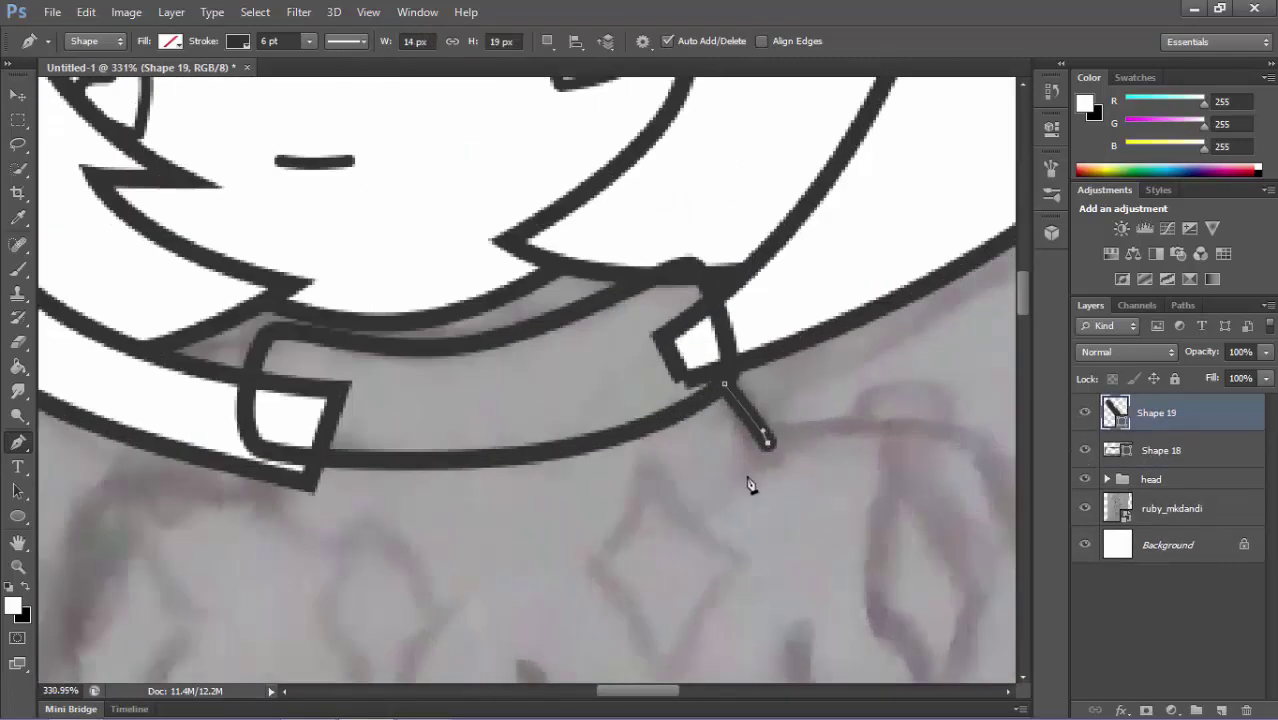
pyautogui.click(735, 487)
pyautogui.scroll(2, 767, 445)
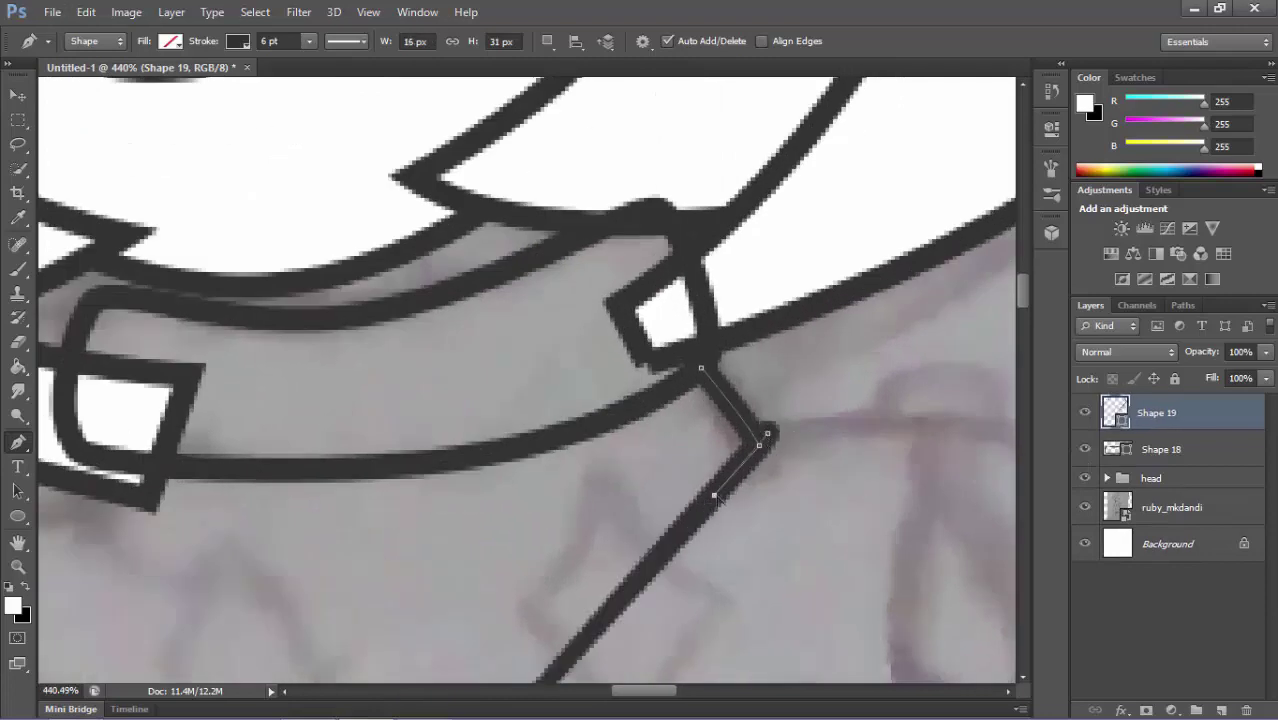
pyautogui.scroll(1, 617, 510)
pyautogui.scroll(-1, 622, 500)
pyautogui.scroll(-1, 620, 480)
pyautogui.scroll(-1, 613, 440)
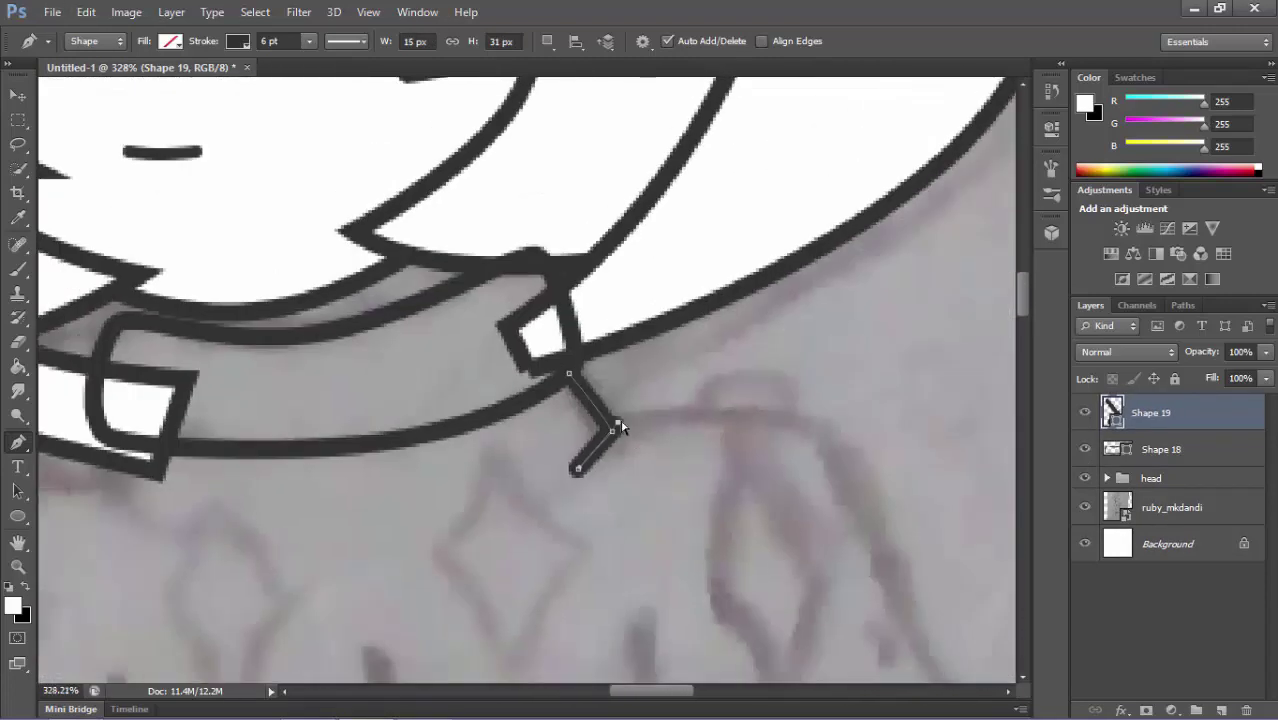
pyautogui.scroll(-1, 700, 435)
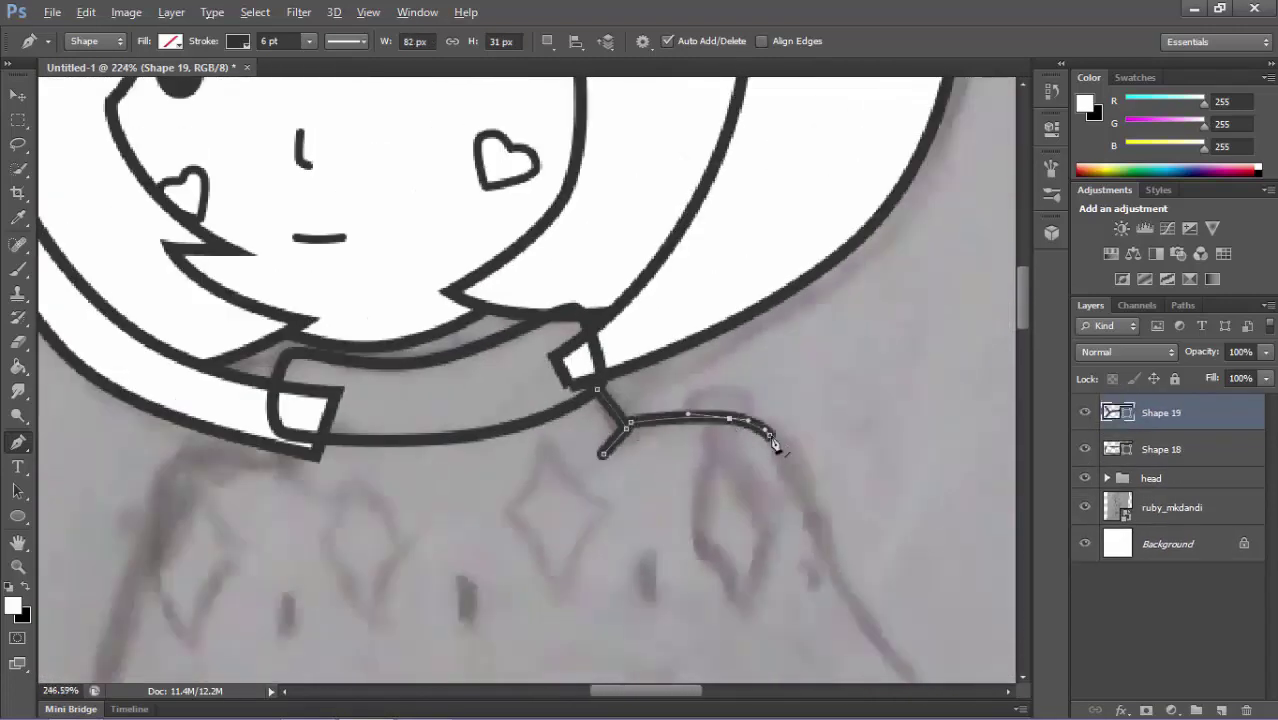
pyautogui.scroll(1, 776, 446)
pyautogui.scroll(-2, 900, 480)
# Curve the cape's right edge down to the hem.
pyautogui.click(970, 522)
pyautogui.hscroll(1, 876, 464)
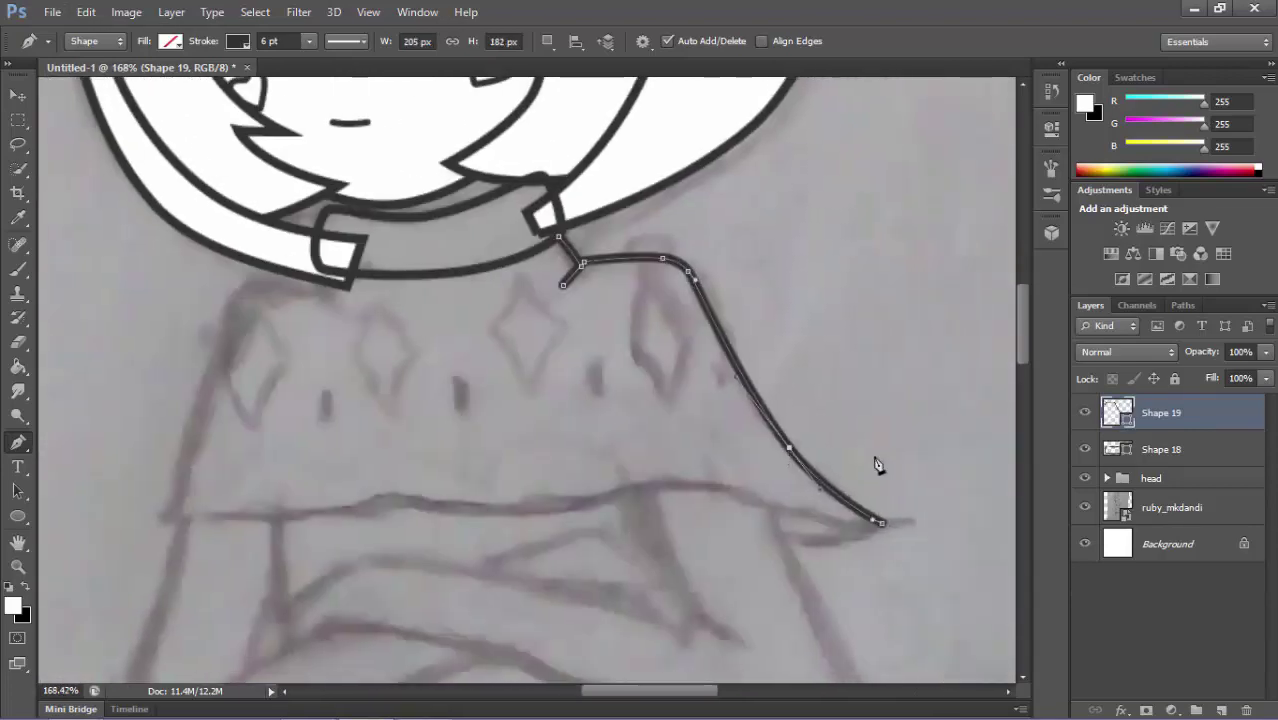
pyautogui.scroll(-1, 876, 464)
pyautogui.scroll(2, 820, 510)
pyautogui.hscroll(1, 783, 549)
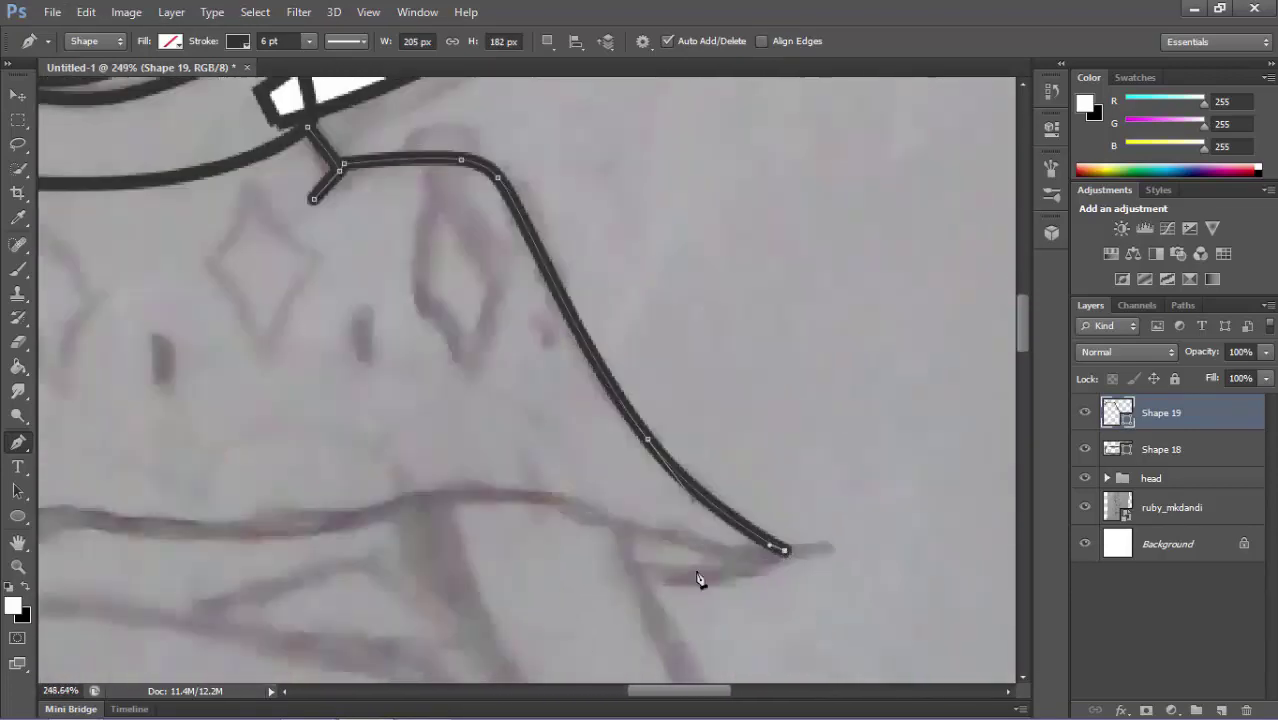
pyautogui.hscroll(-3, 268, 527)
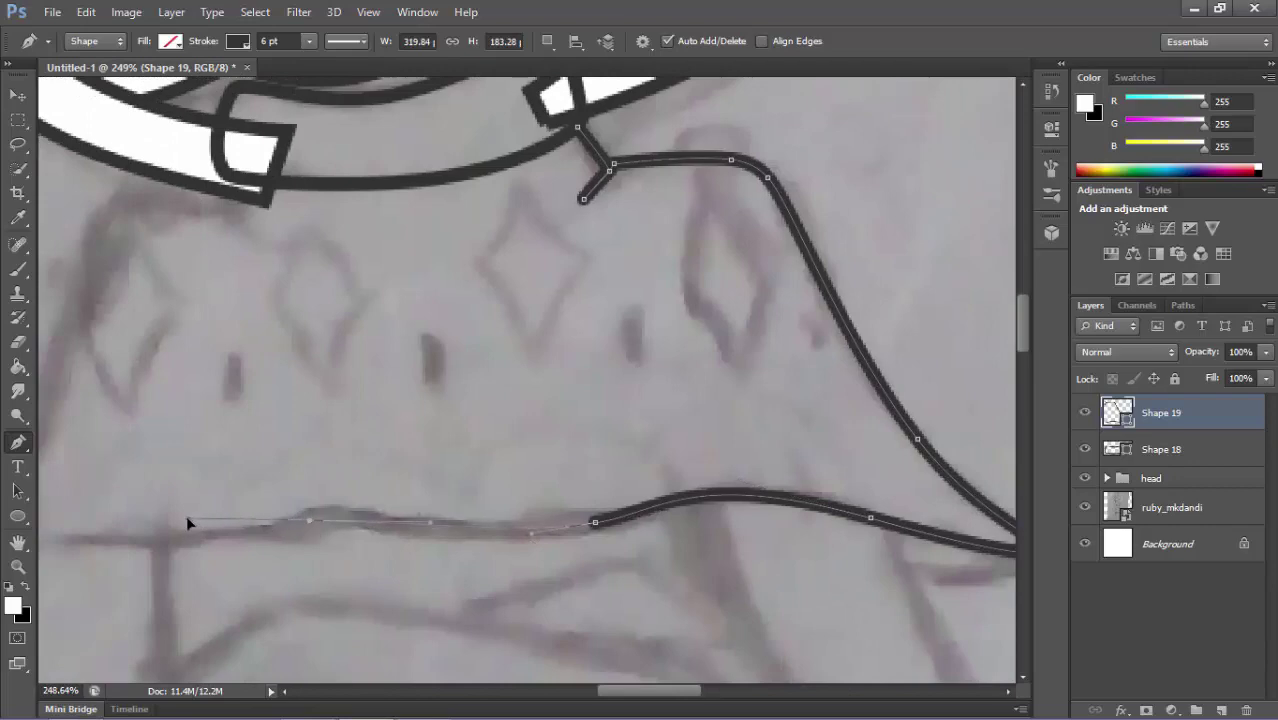
pyautogui.hscroll(-1, 186, 522)
pyautogui.hscroll(-2, 498, 550)
# Run the wavy hem to the left and curve the cape's left edge back to the collar.
pyautogui.click(570, 511)
pyautogui.click(268, 540)
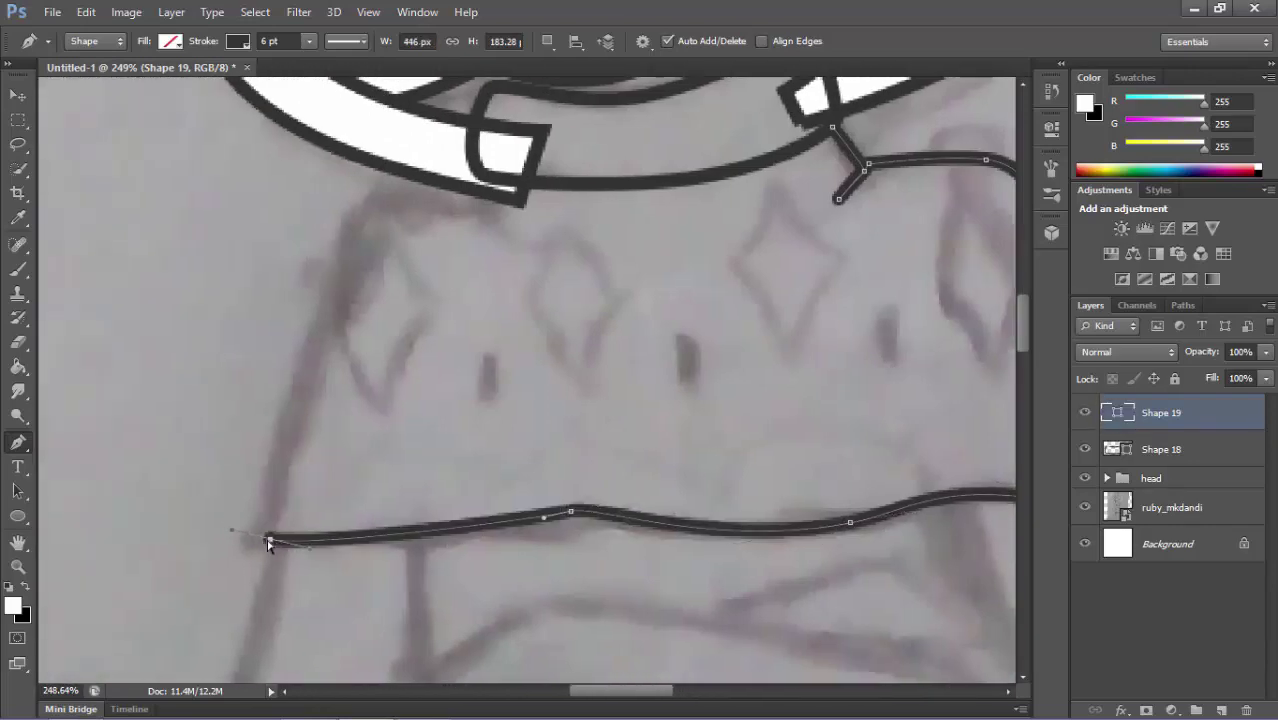
pyautogui.scroll(2, 360, 326)
pyautogui.scroll(-2, 463, 332)
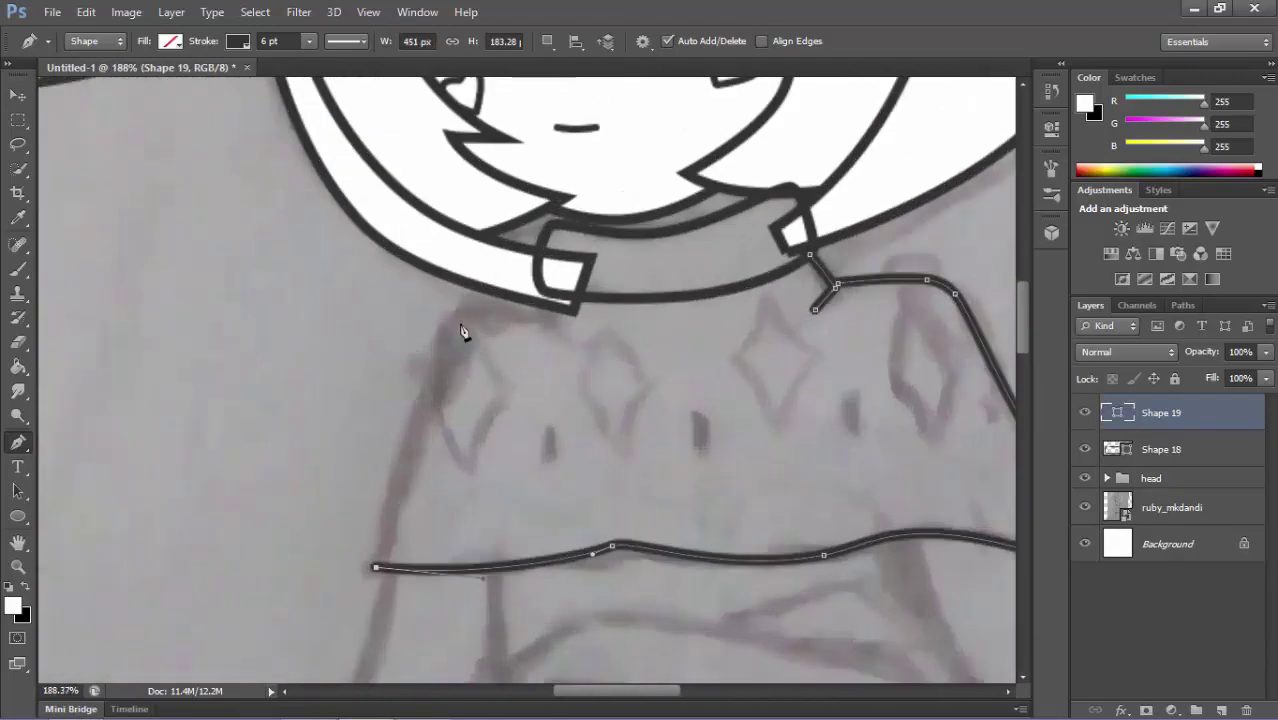
pyautogui.scroll(1, 455, 320)
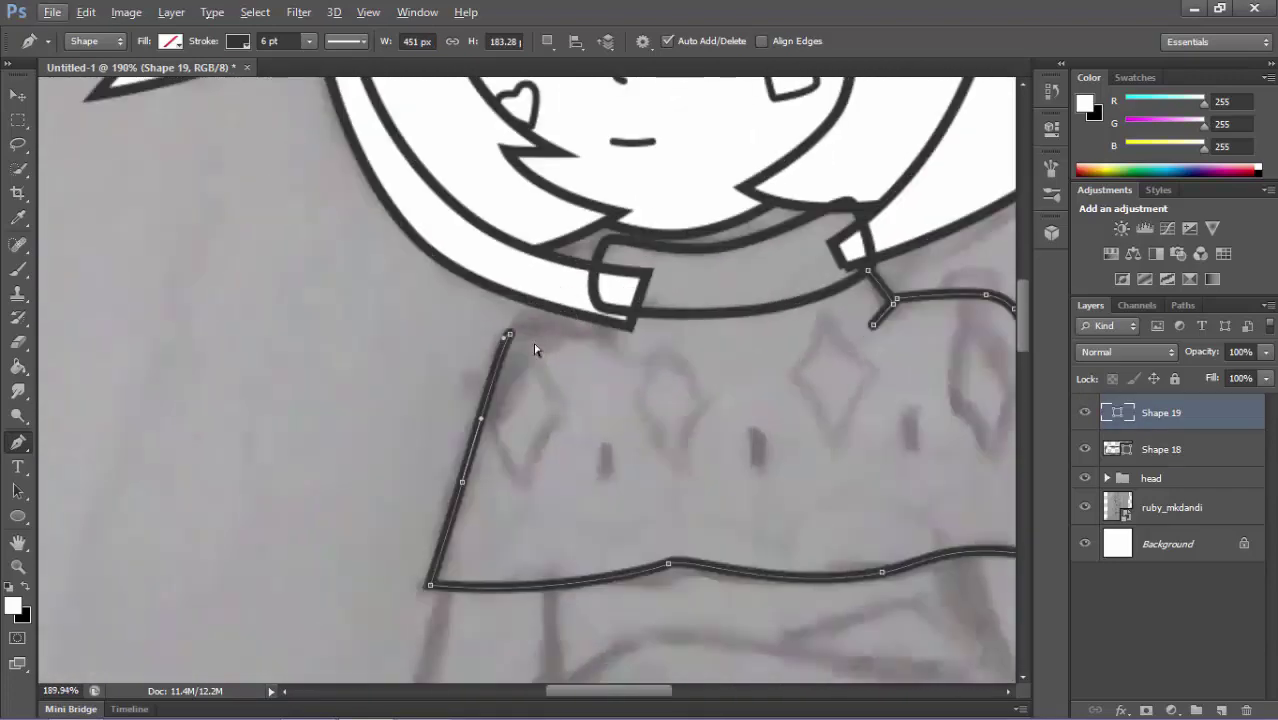
pyautogui.scroll(1, 522, 336)
pyautogui.scroll(3, 566, 372)
pyautogui.moveTo(567, 362); pyautogui.dragTo(557, 365)
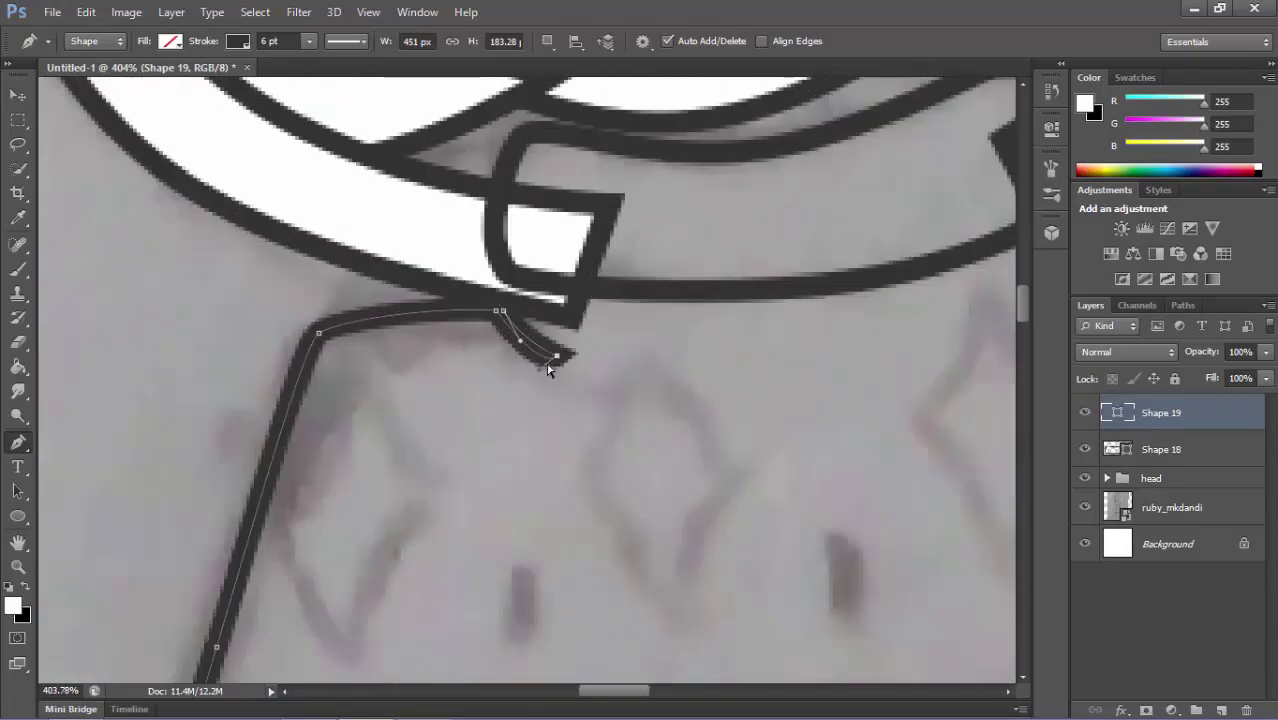
# Move the collar Shape 18 above the cape Shape 19.
pyautogui.scroll(-1, 548, 370)
pyautogui.scroll(-1, 560, 285)
pyautogui.scroll(-2, 491, 360)
pyautogui.scroll(-2, 525, 343)
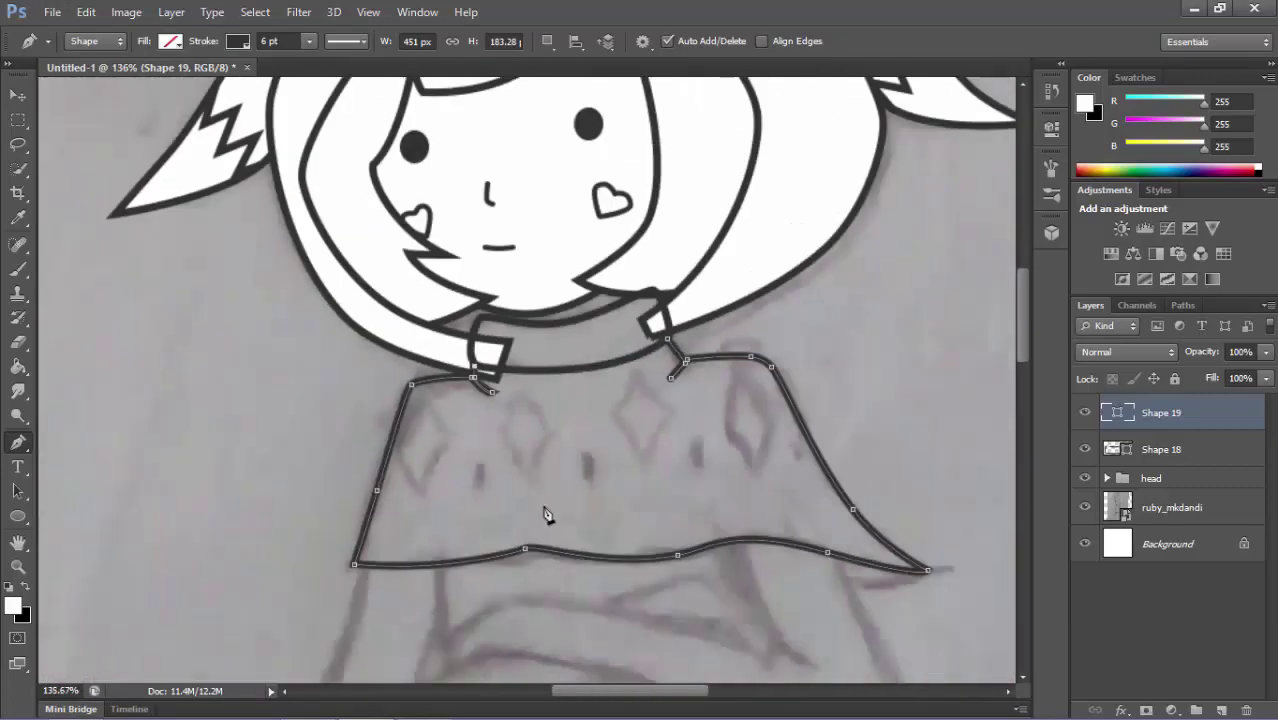
pyautogui.scroll(-2, 545, 513)
pyautogui.scroll(-1, 740, 403)
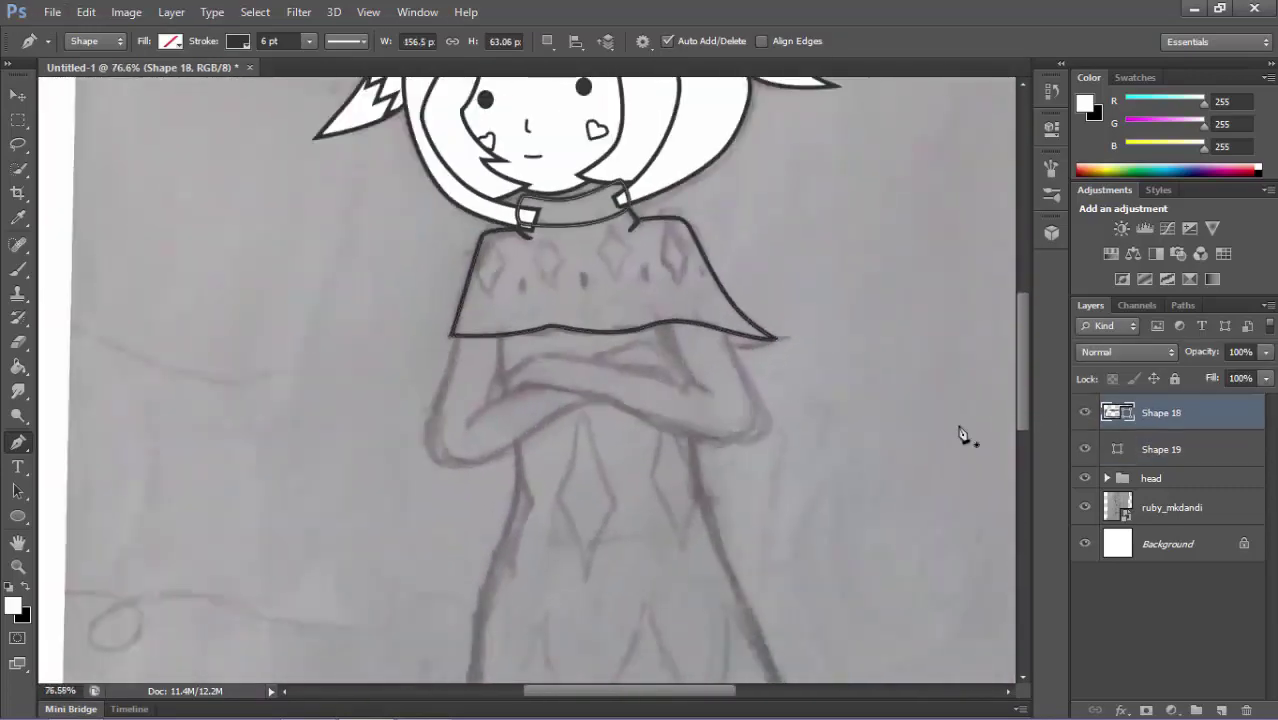
pyautogui.scroll(-2, 522, 480)
pyautogui.click(171, 42)
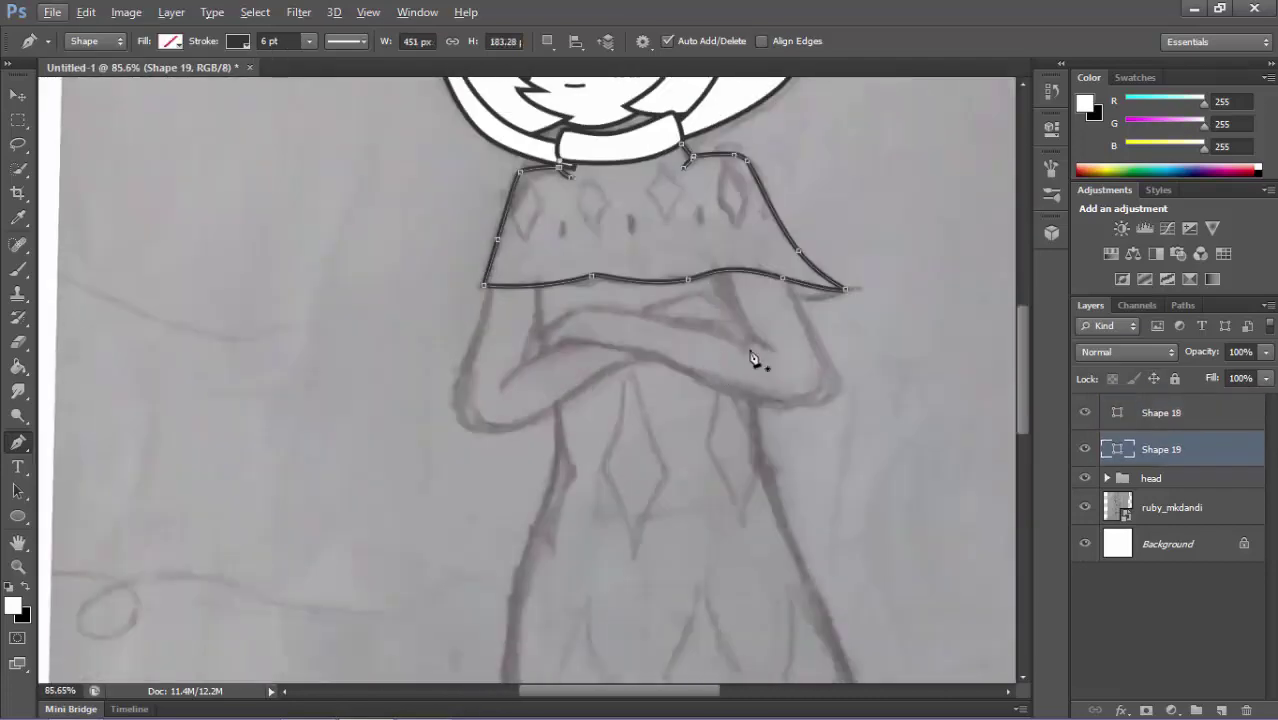
pyautogui.scroll(1, 753, 358)
# Trace the dress's curved right side from the cape hem down to the hem on Shape 20.
pyautogui.scroll(-2, 740, 300)
pyautogui.click(707, 180)
pyautogui.scroll(3, 760, 390)
pyautogui.click(743, 372)
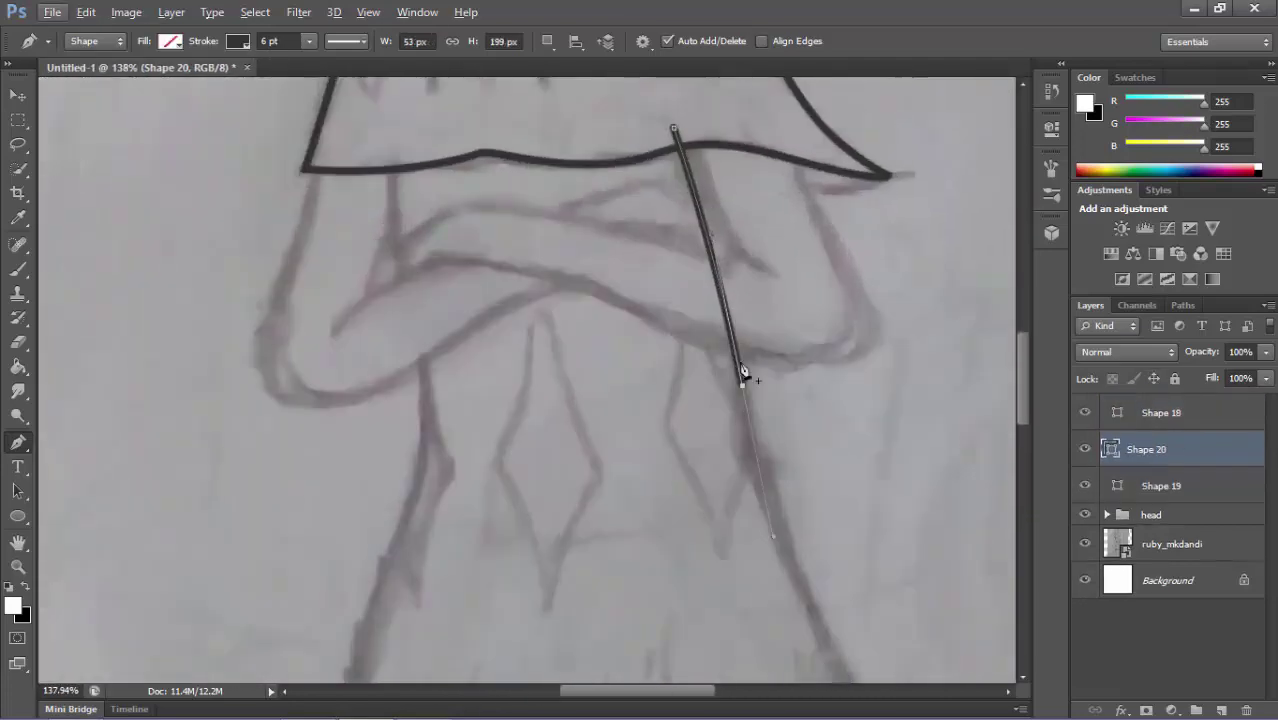
pyautogui.scroll(-2, 743, 372)
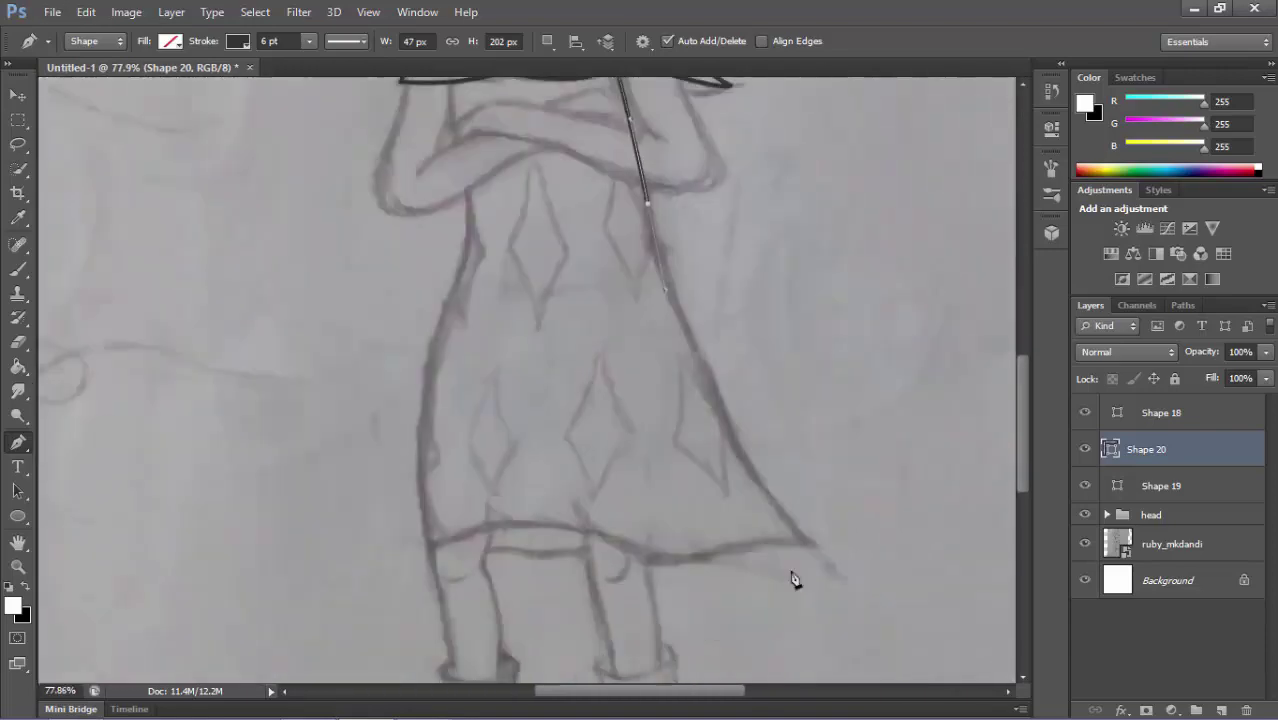
pyautogui.scroll(-1, 792, 579)
pyautogui.click(810, 497)
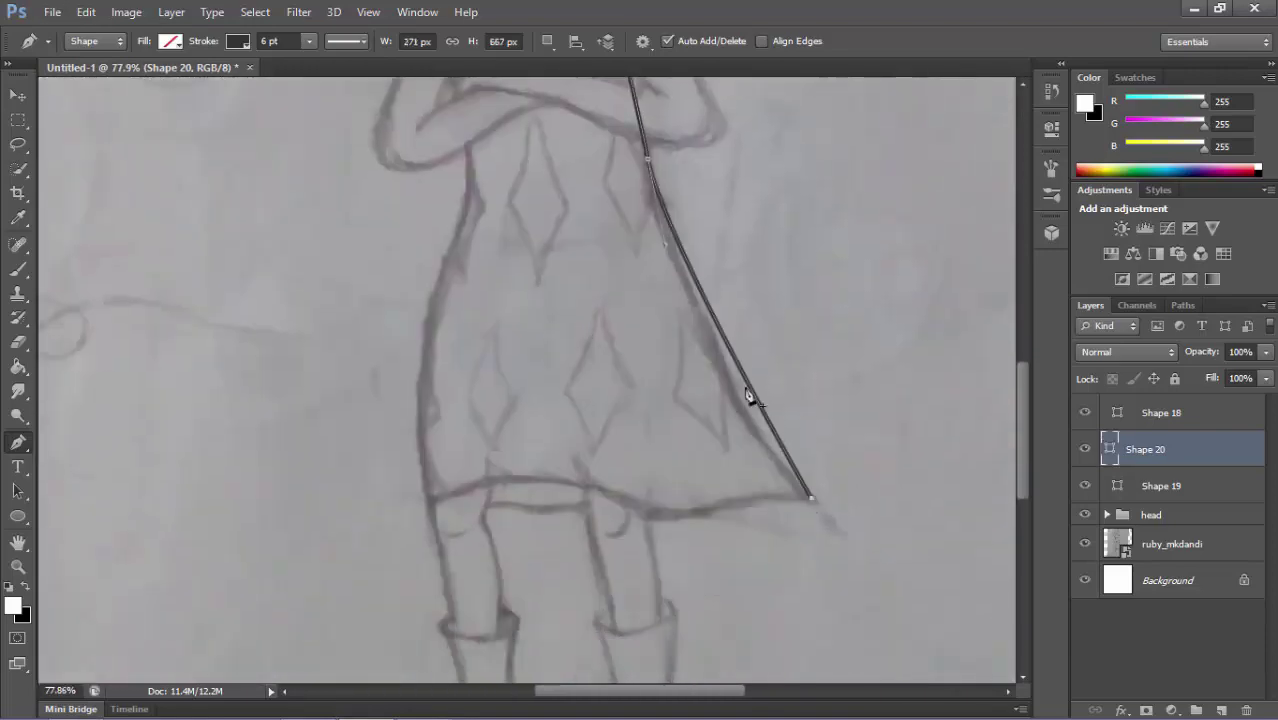
pyautogui.moveTo(749, 396); pyautogui.dragTo(713, 337)
# Move the Shape 20 dress layer below the Shape 19 cape layer.
pyautogui.scroll(2, 693, 285)
pyautogui.scroll(-1, 639, 271)
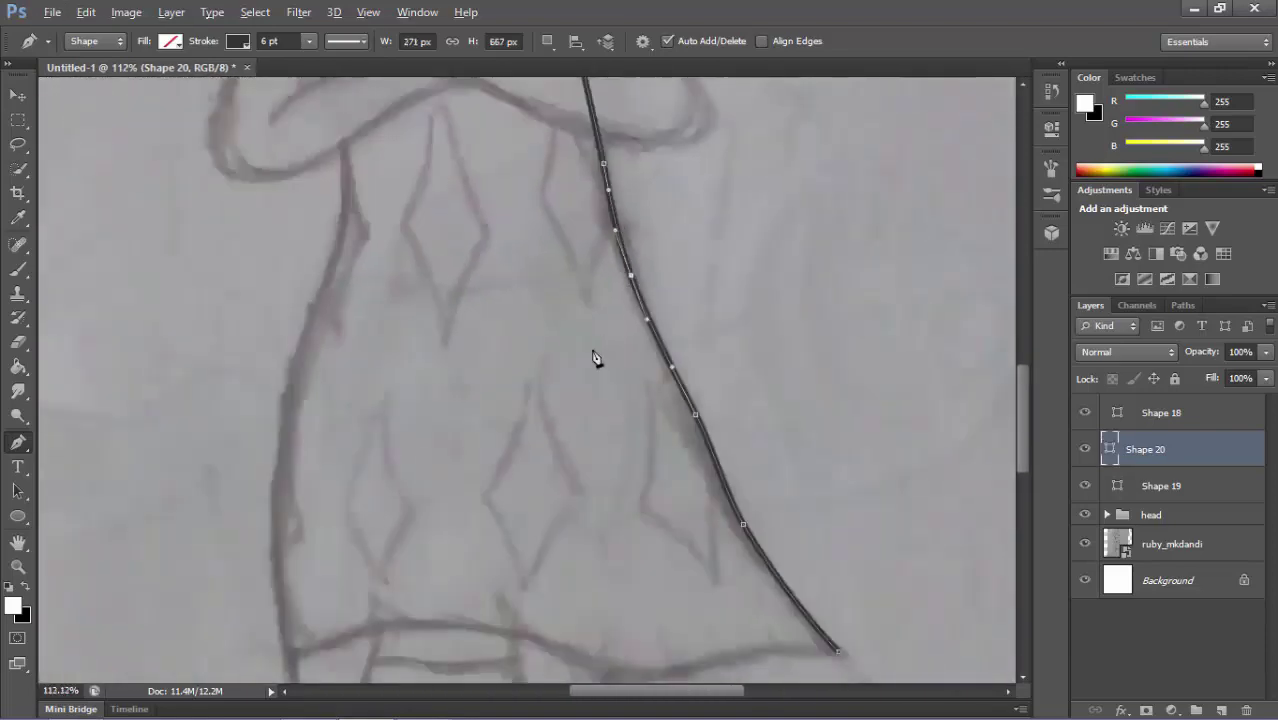
pyautogui.scroll(1, 594, 358)
pyautogui.scroll(-2, 873, 418)
pyautogui.moveTo(1145, 449); pyautogui.dragTo(1205, 488)
pyautogui.scroll(-1, 855, 537)
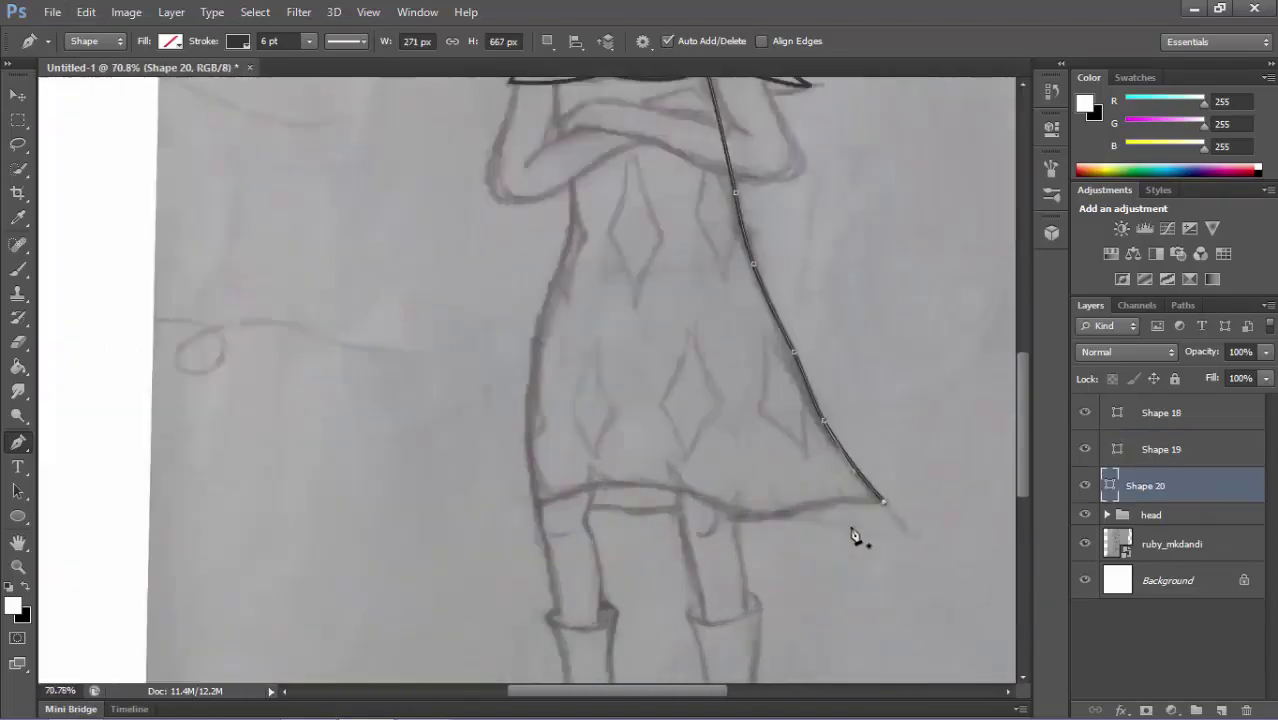
# Add the dress's left hem corner and shape a curved, gently wavy hem.
pyautogui.click(522, 503)
pyautogui.scroll(1, 744, 508)
pyautogui.scroll(1, 770, 502)
pyautogui.moveTo(770, 502); pyautogui.dragTo(919, 523)
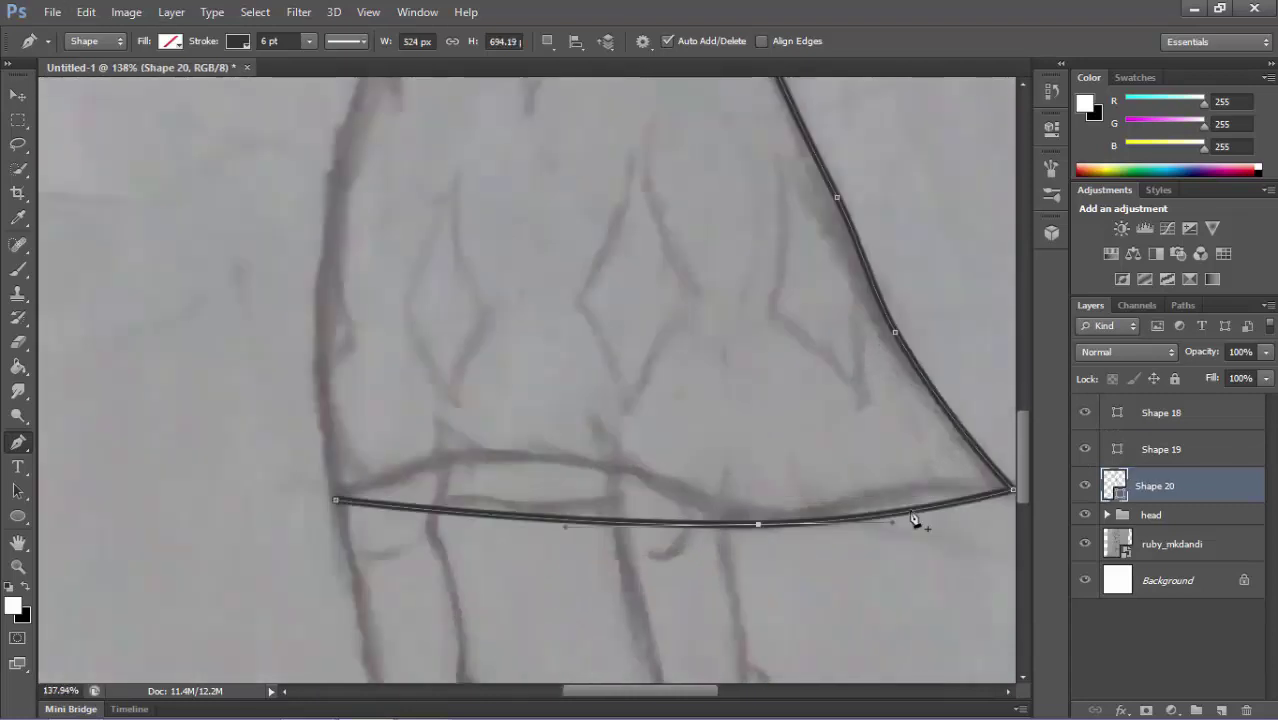
pyautogui.moveTo(543, 525); pyautogui.dragTo(558, 464)
pyautogui.scroll(1, 705, 530)
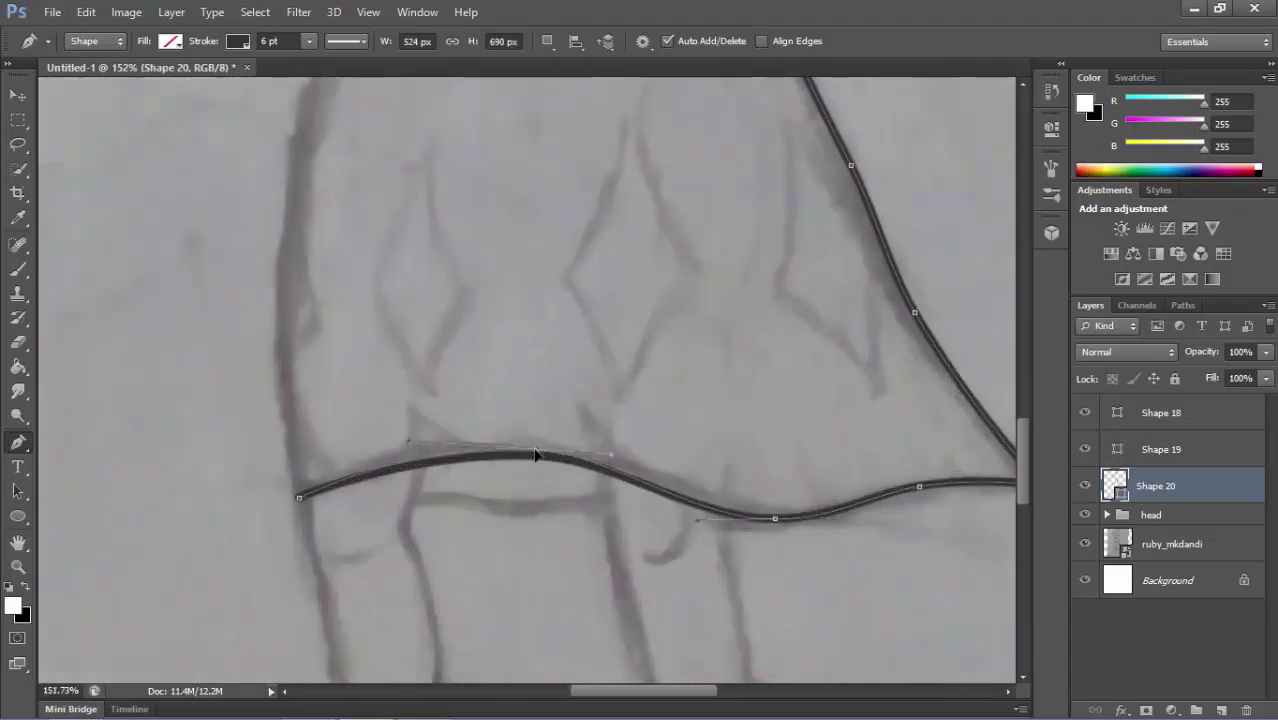
pyautogui.scroll(-3, 319, 514)
# Run the dress's left edge up to the cape hem, then start the right-leg shape.
pyautogui.click(515, 222)
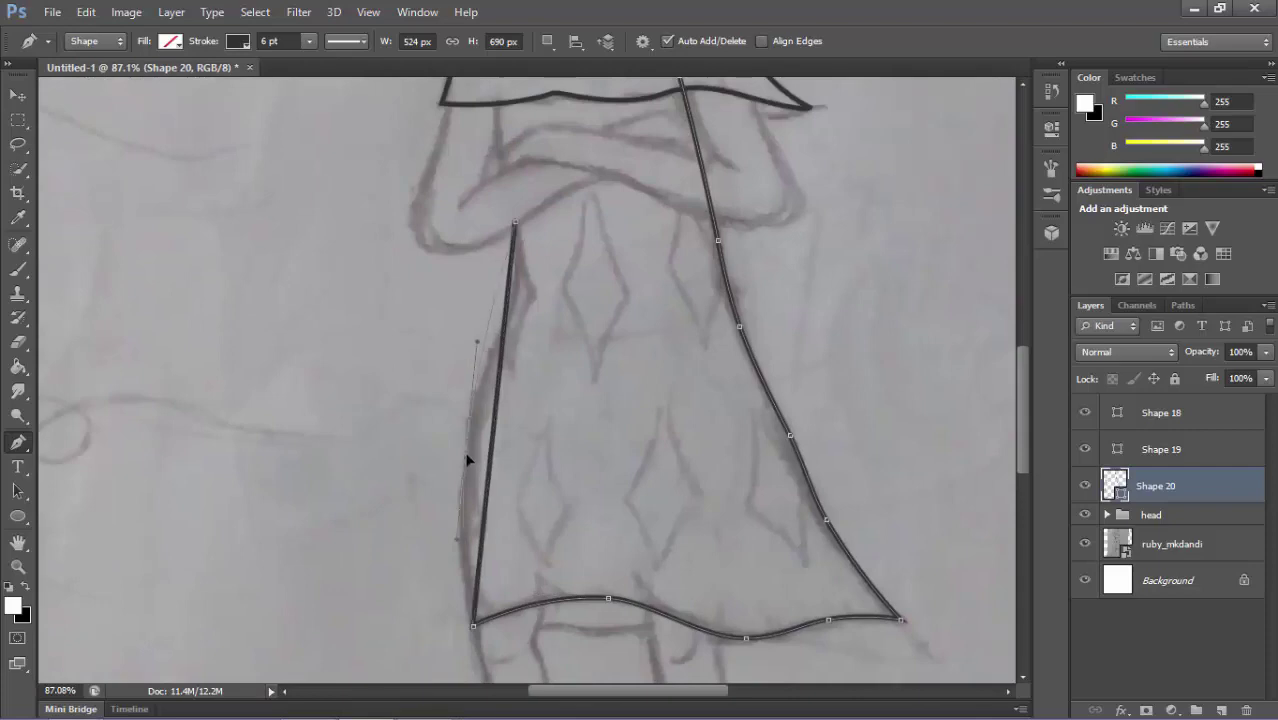
pyautogui.scroll(2, 463, 326)
pyautogui.scroll(2, 555, 277)
pyautogui.scroll(2, 636, 177)
pyautogui.click(595, 199)
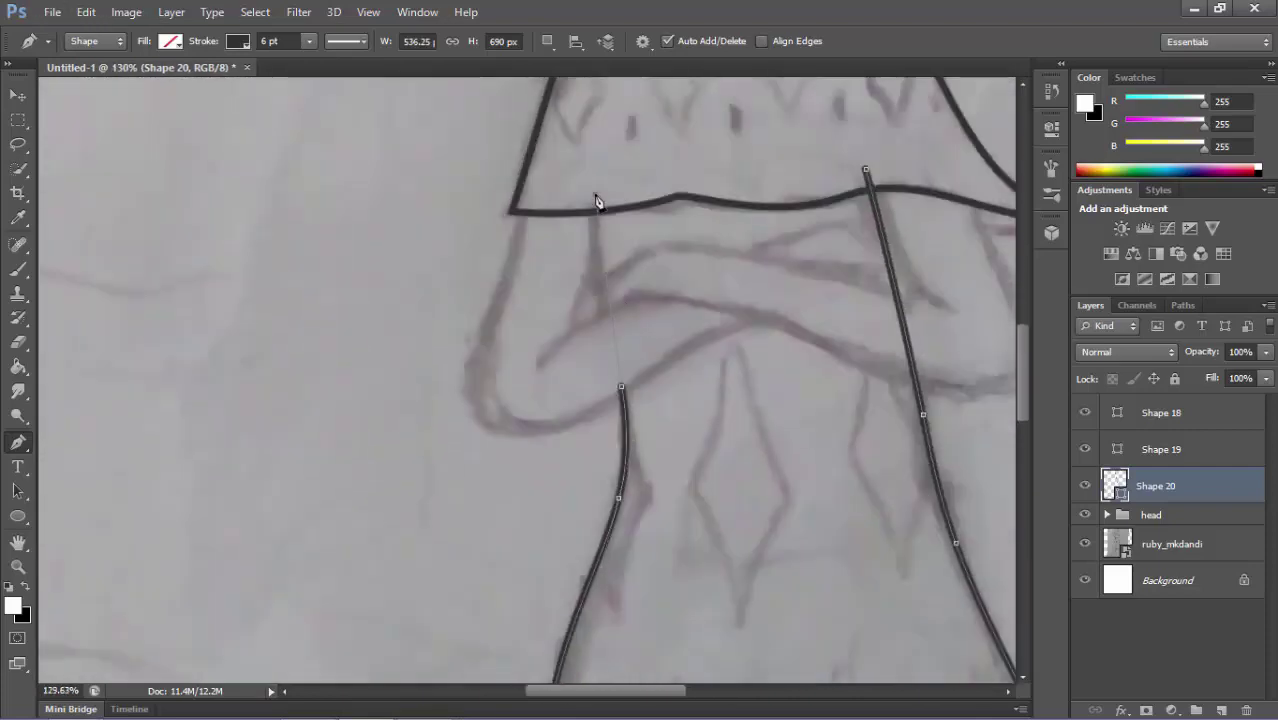
pyautogui.scroll(1, 600, 220)
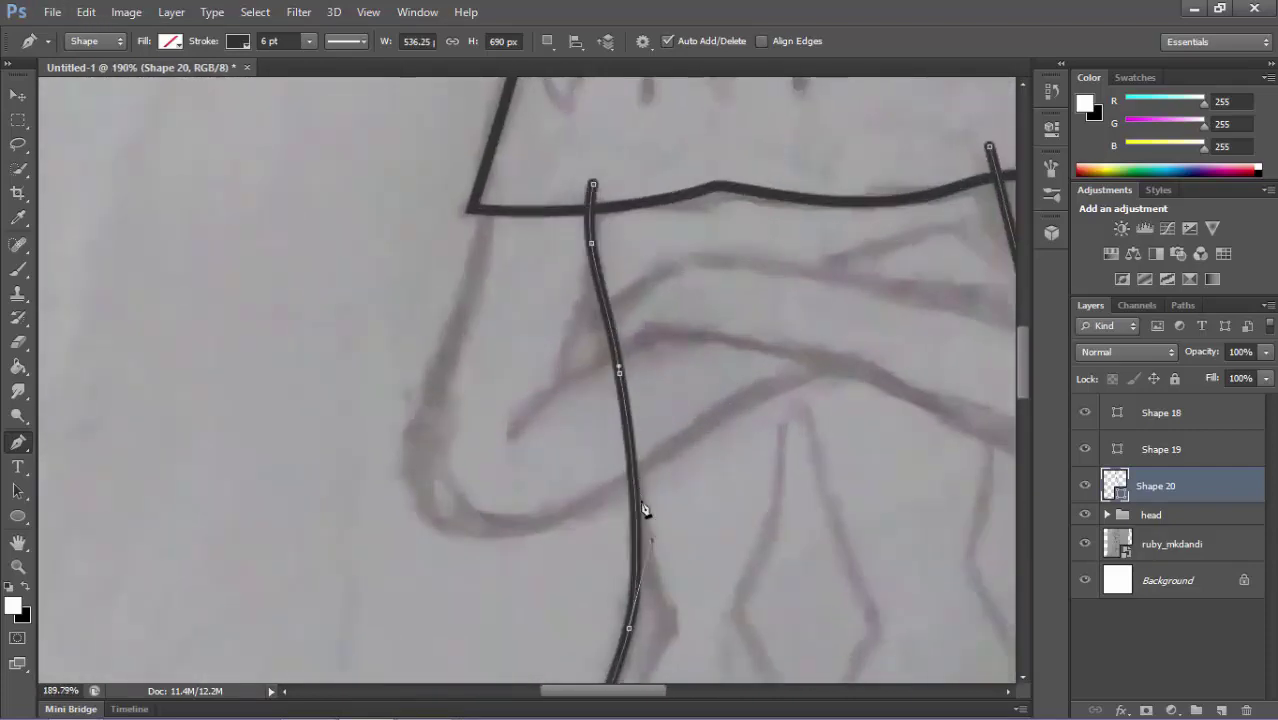
pyautogui.scroll(-3, 644, 509)
pyautogui.scroll(-2, 616, 416)
pyautogui.scroll(3, 752, 505)
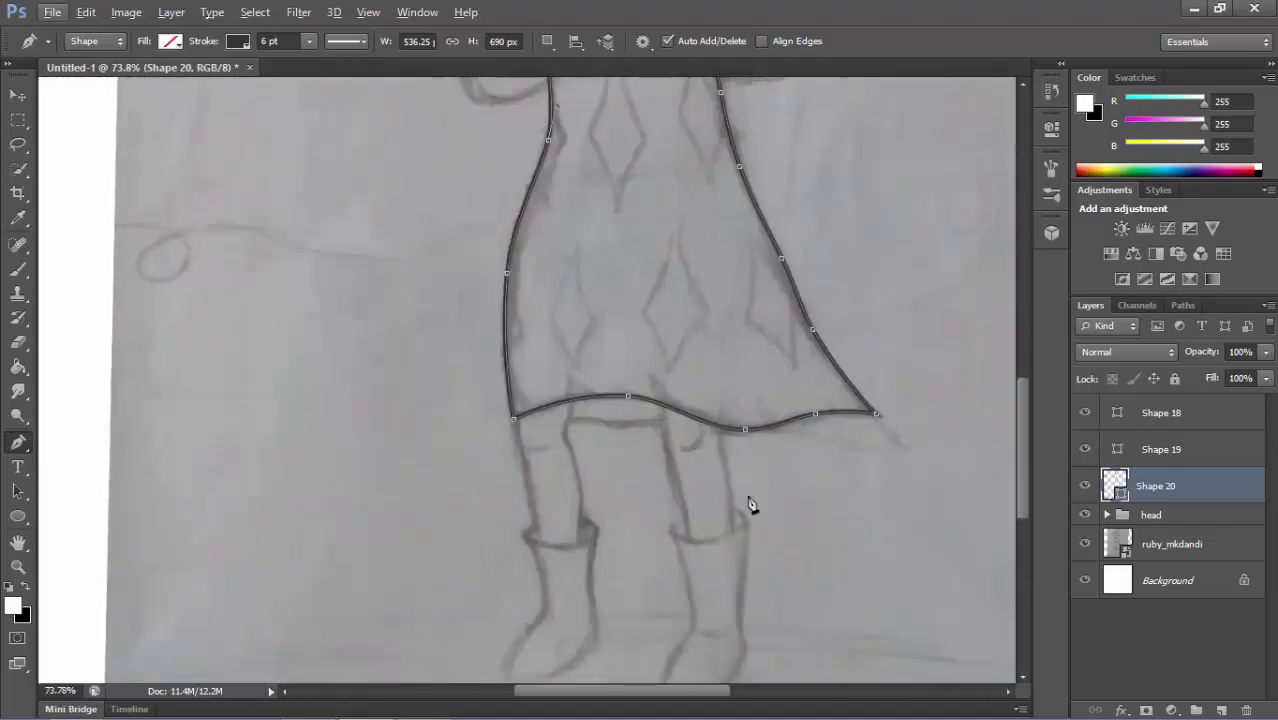
pyautogui.scroll(2, 752, 503)
pyautogui.click(702, 386)
# Send the Shape 21 leg beneath the dress and trace the right leg toward the boot top.
pyautogui.hotkey('ctrl', '[')
pyautogui.scroll(1, 876, 496)
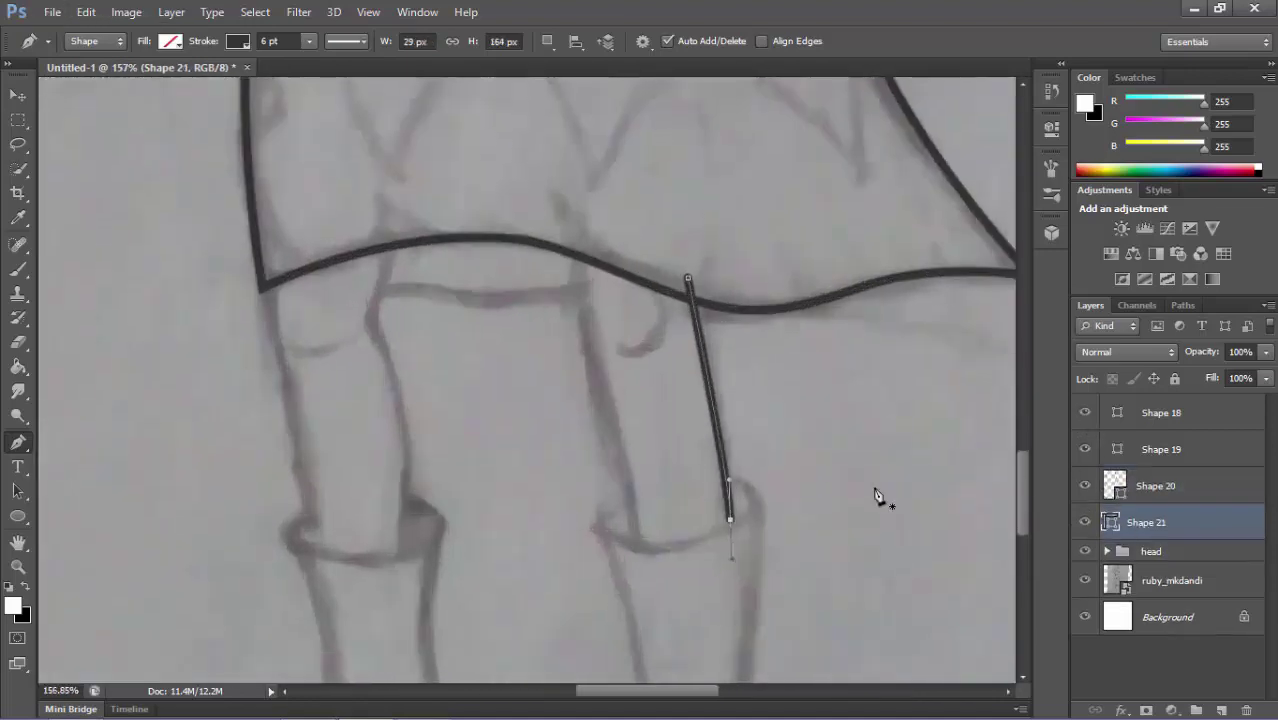
pyautogui.scroll(1, 730, 456)
pyautogui.scroll(-1, 730, 456)
pyautogui.click(1086, 522)
pyautogui.scroll(4, 681, 290)
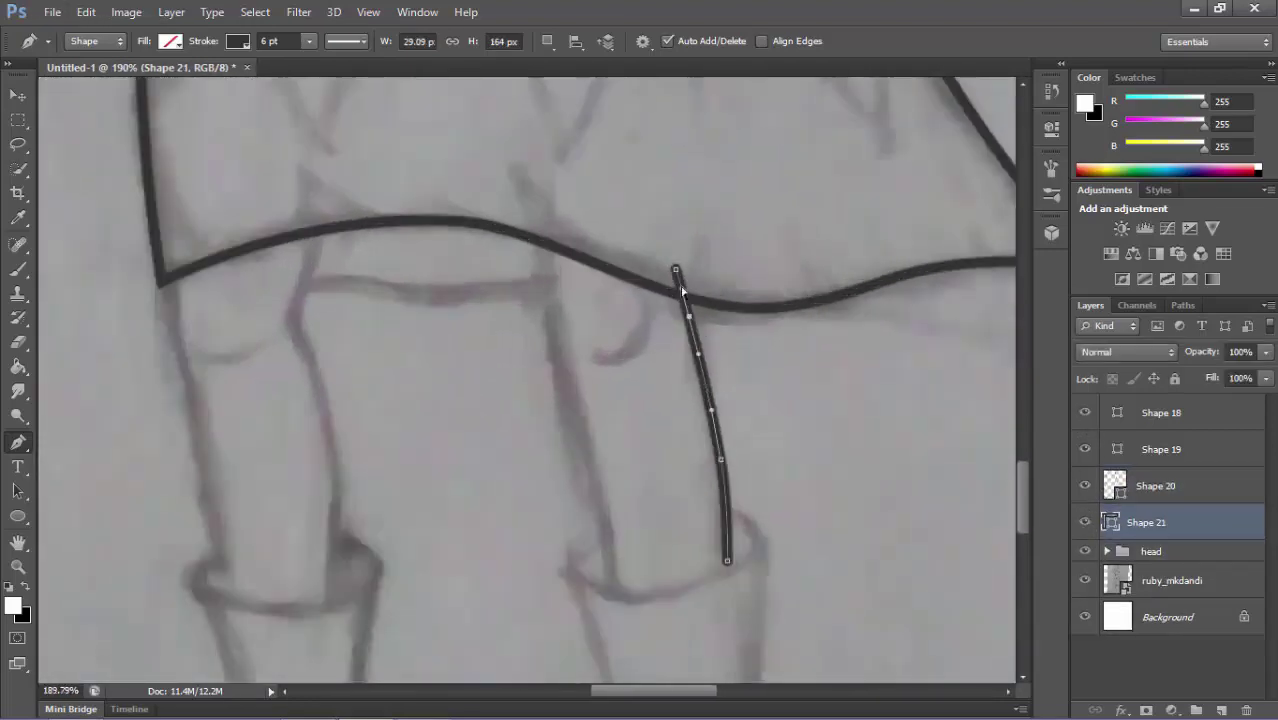
pyautogui.scroll(-5, 700, 320)
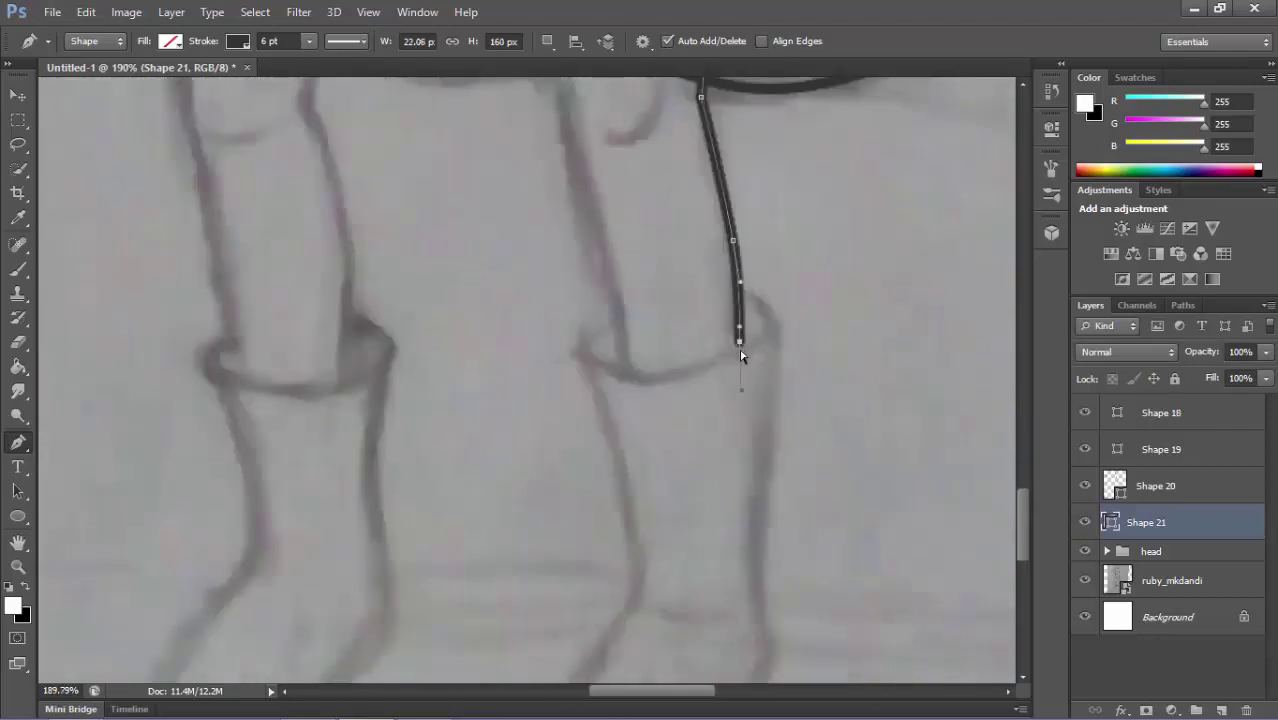
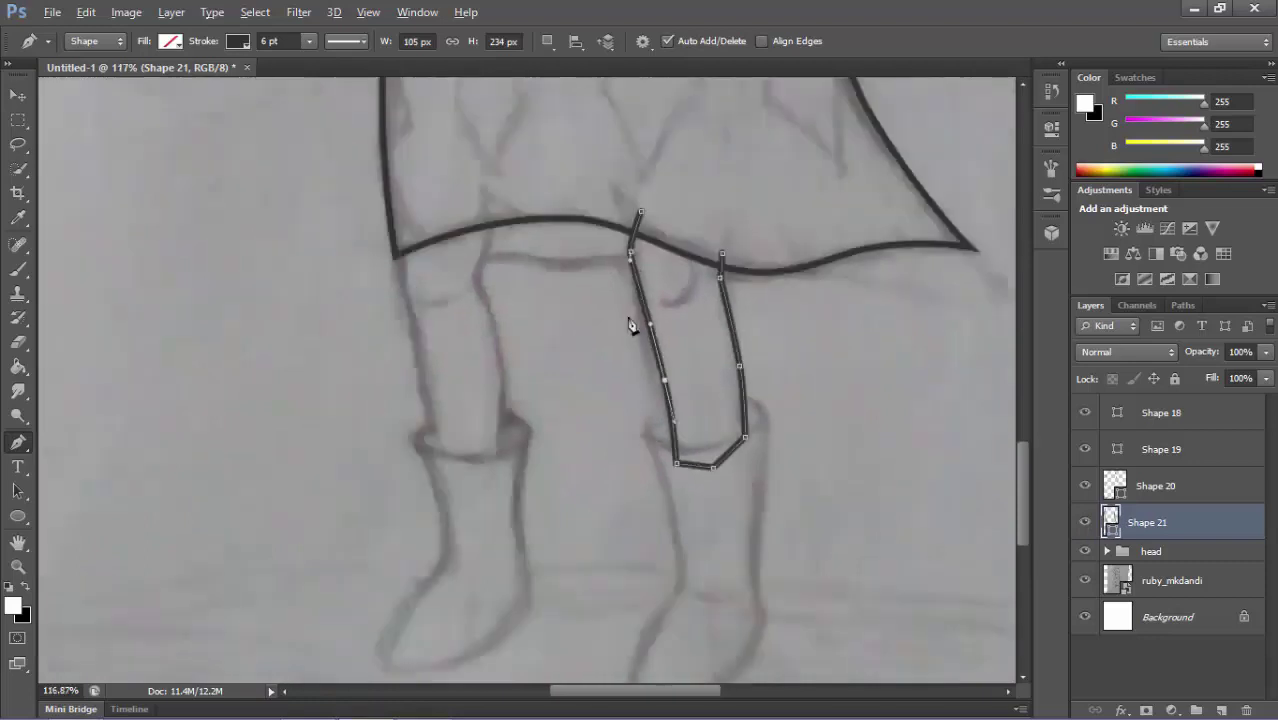
# Close the first leg outline and begin tracing the second leg down from the hem.
pyautogui.scroll(4, 632, 270)
pyautogui.click(648, 211)
pyautogui.scroll(-3, 700, 250)
pyautogui.scroll(2, 700, 260)
pyautogui.click(592, 204)
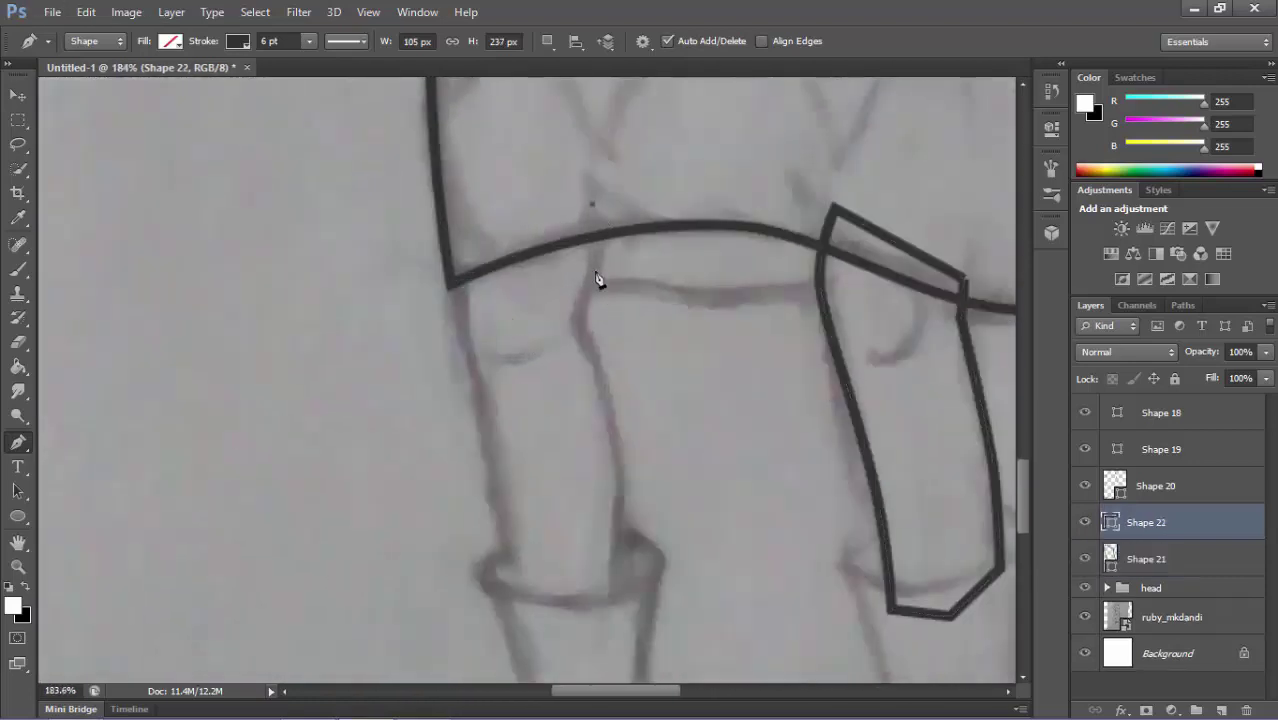
# Complete the second leg outline with its bottom corner and return side, then close it.
pyautogui.scroll(-2, 574, 337)
pyautogui.click(640, 490)
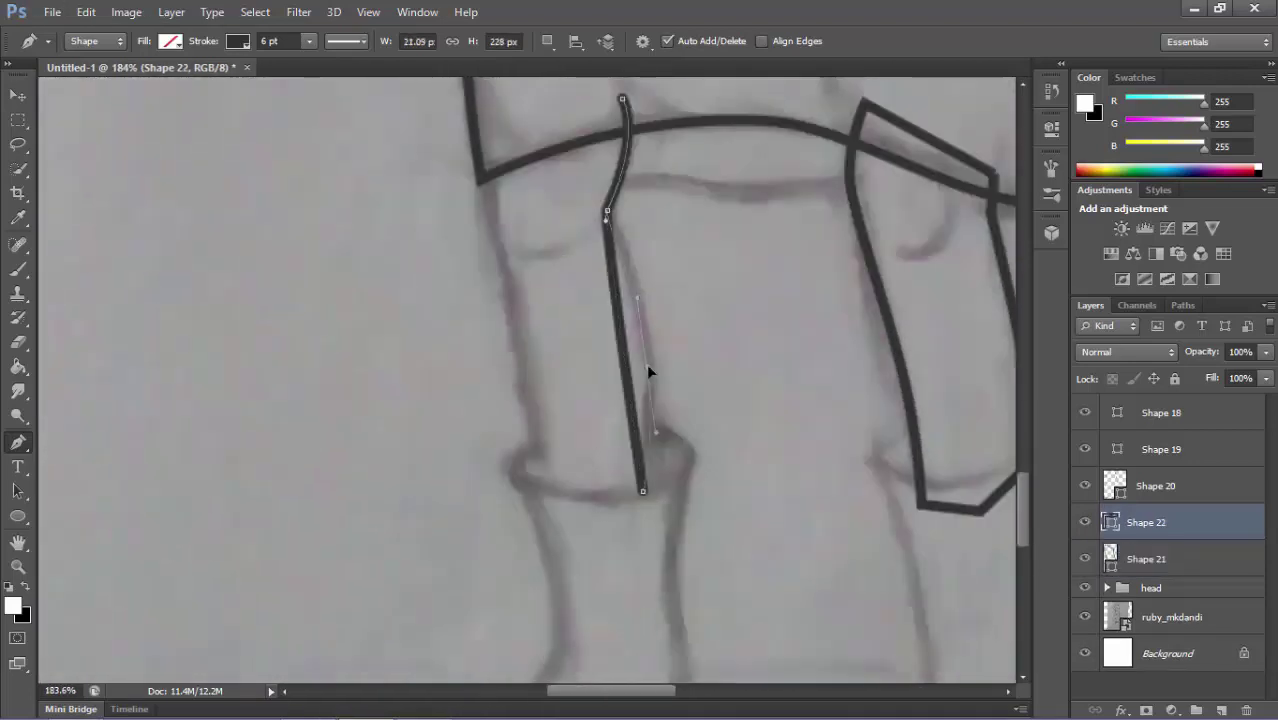
pyautogui.moveTo(646, 365); pyautogui.dragTo(650, 384)
pyautogui.scroll(1, 648, 452)
pyautogui.scroll(1, 648, 452)
pyautogui.scroll(-2, 648, 452)
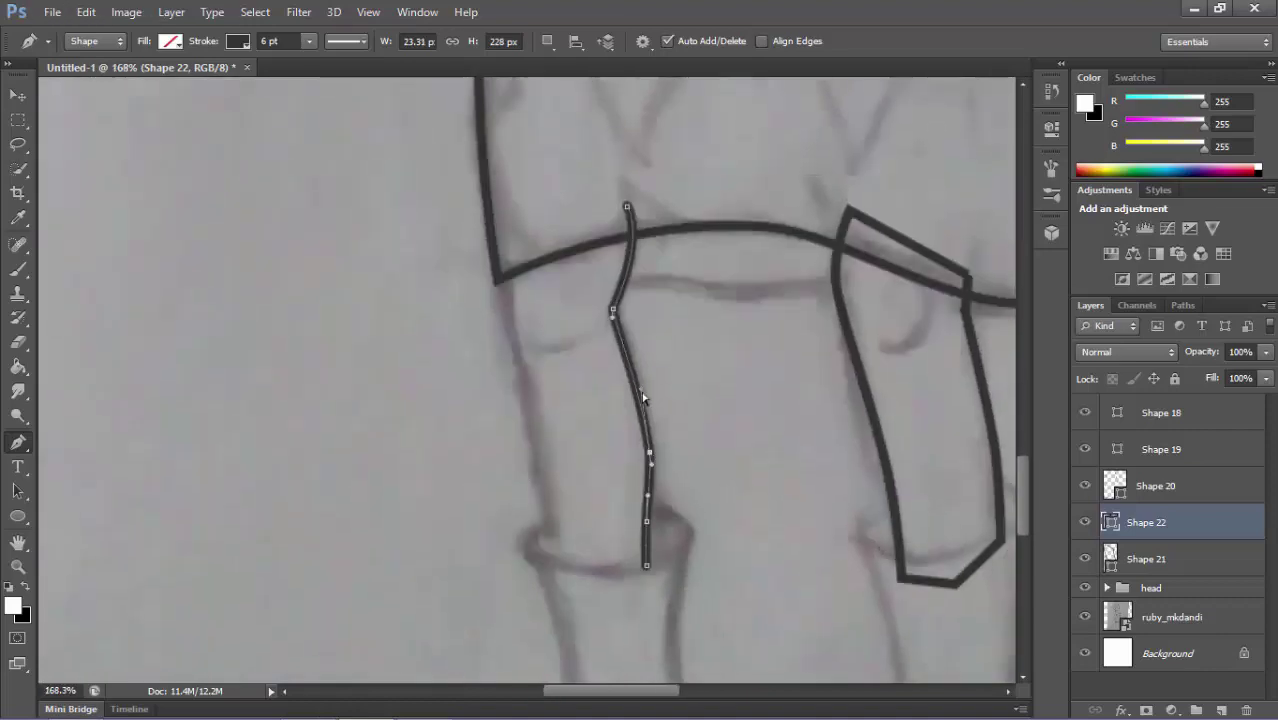
pyautogui.scroll(2, 648, 452)
pyautogui.scroll(1, 745, 473)
pyautogui.click(598, 466)
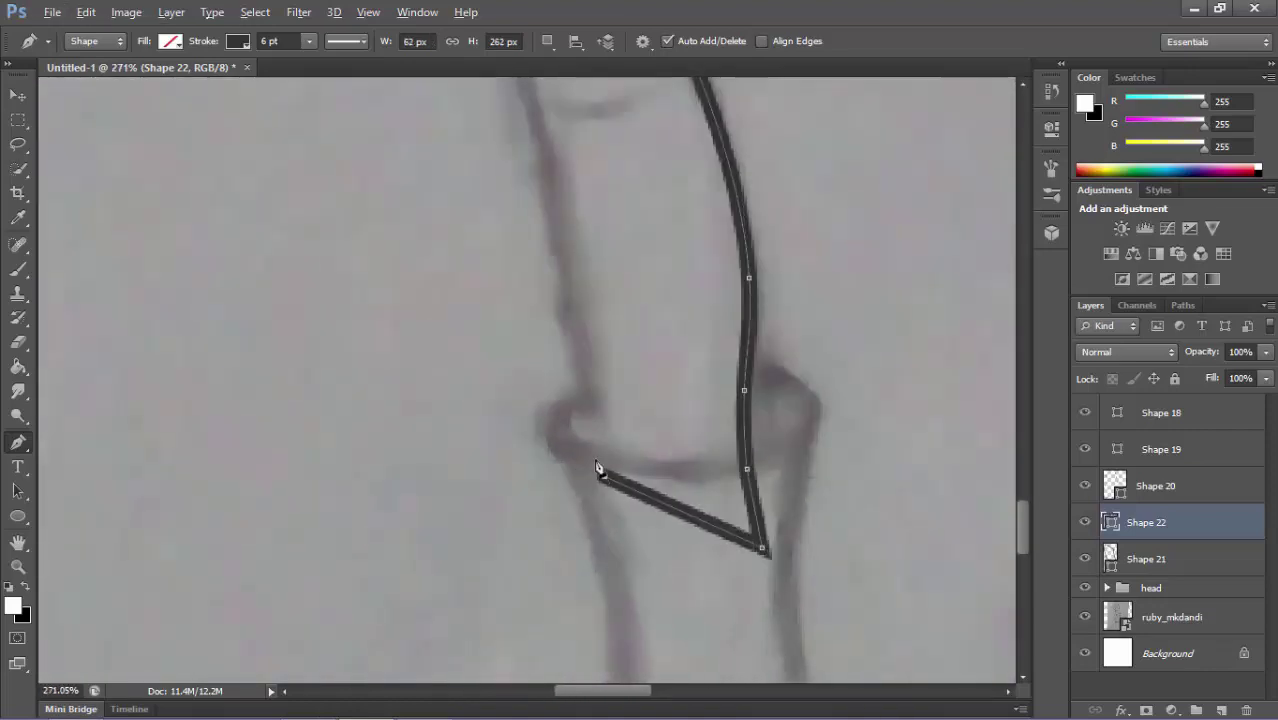
pyautogui.scroll(-2, 598, 466)
pyautogui.click(544, 193)
pyautogui.scroll(1, 560, 272)
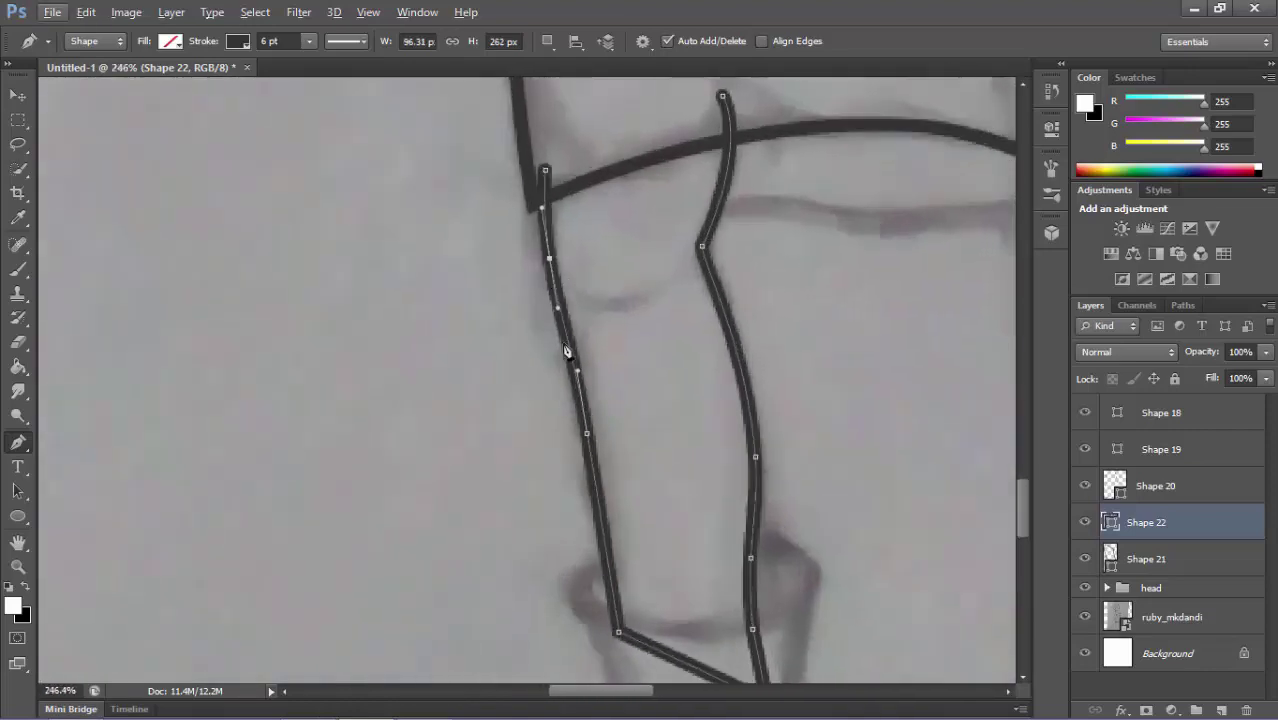
# Hide the pencil sketch to check the leg lines, restore it, and finish the path.
pyautogui.scroll(-1, 570, 285)
pyautogui.click(720, 242)
pyautogui.scroll(-3, 705, 277)
pyautogui.scroll(-2, 697, 309)
pyautogui.click(1085, 617)
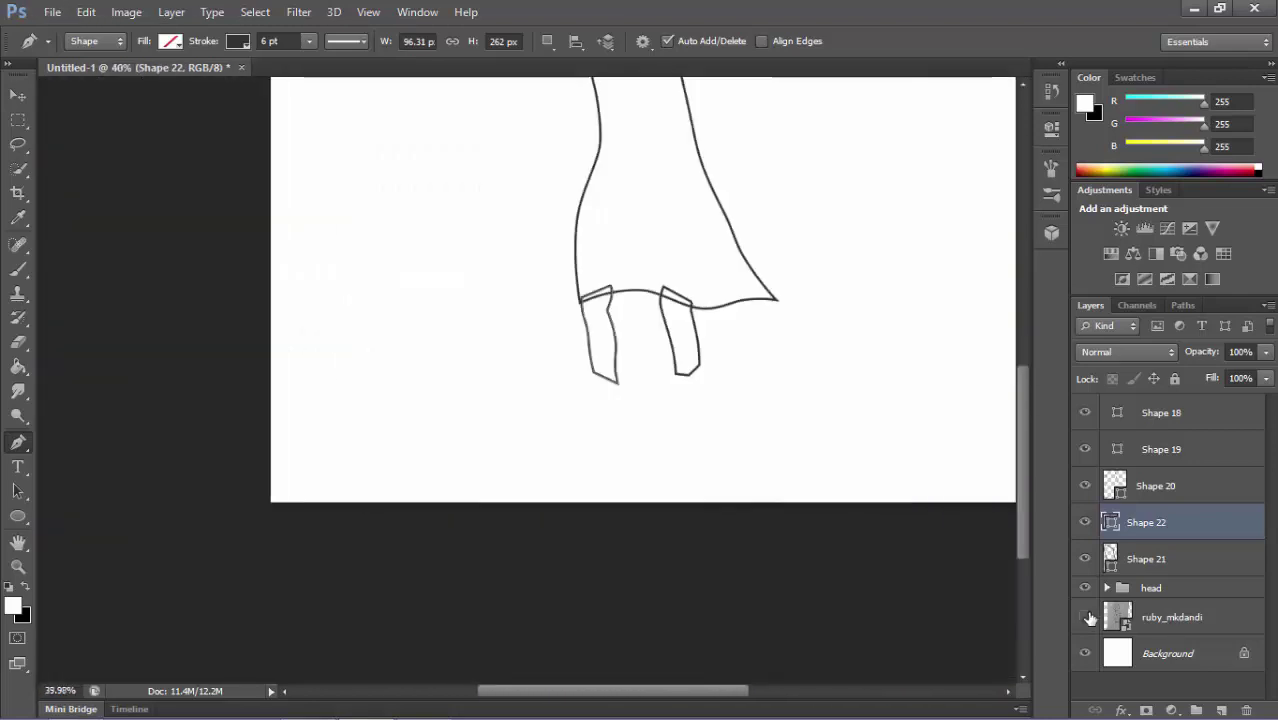
pyautogui.scroll(1, 622, 375)
pyautogui.scroll(4, 622, 383)
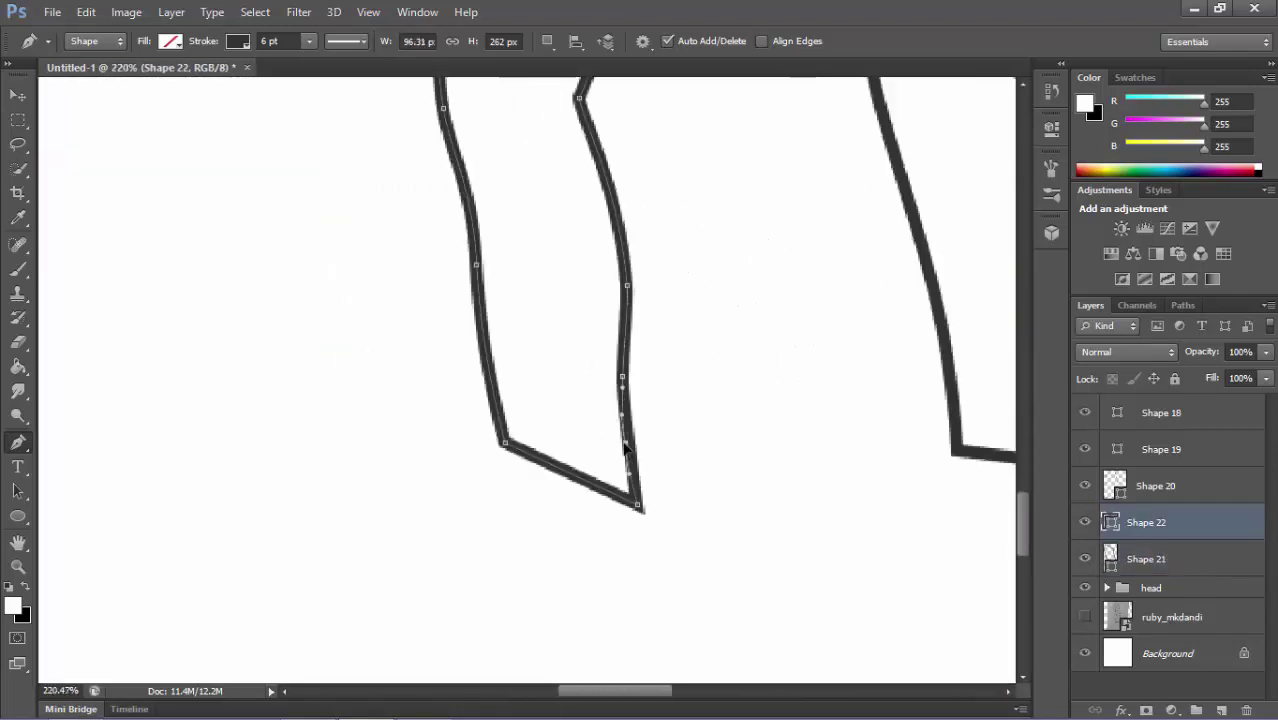
pyautogui.scroll(-2, 624, 447)
pyautogui.scroll(-1, 540, 340)
pyautogui.hotkey('ctrl', 'z')
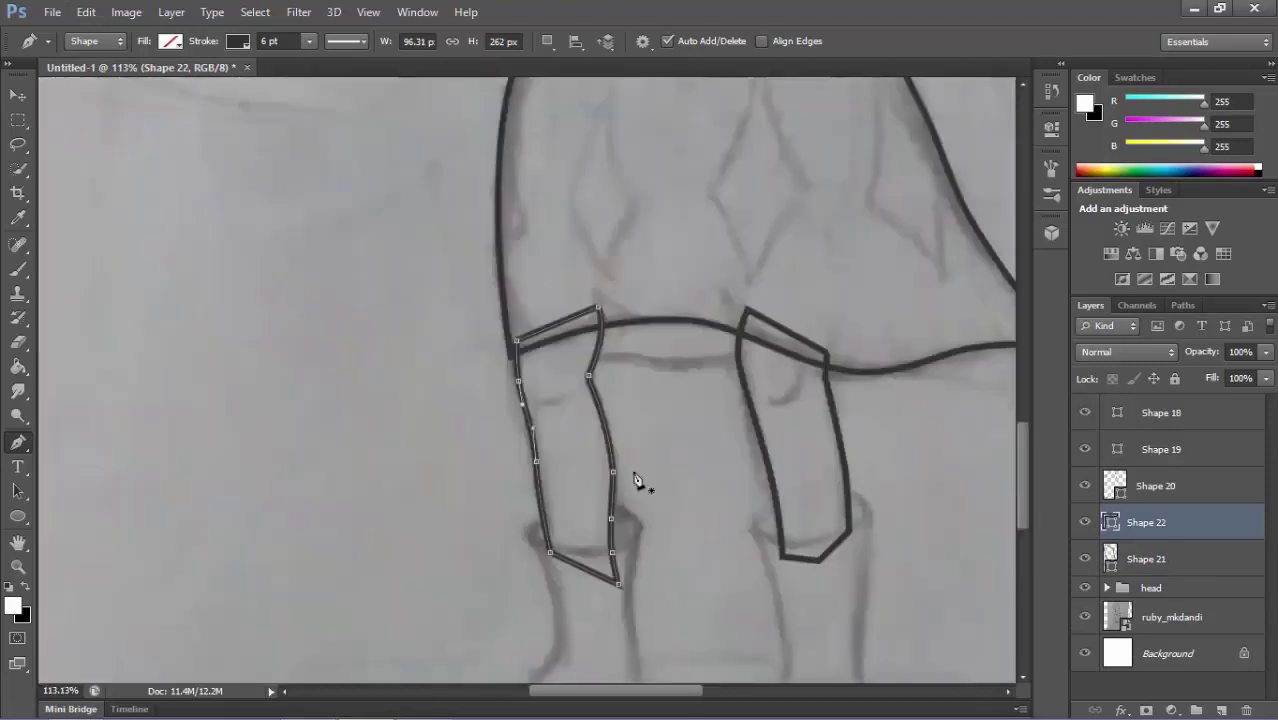
pyautogui.press('Return')
# Draw an elliptical rim at the first boot's ankle.
pyautogui.scroll(3, 805, 329)
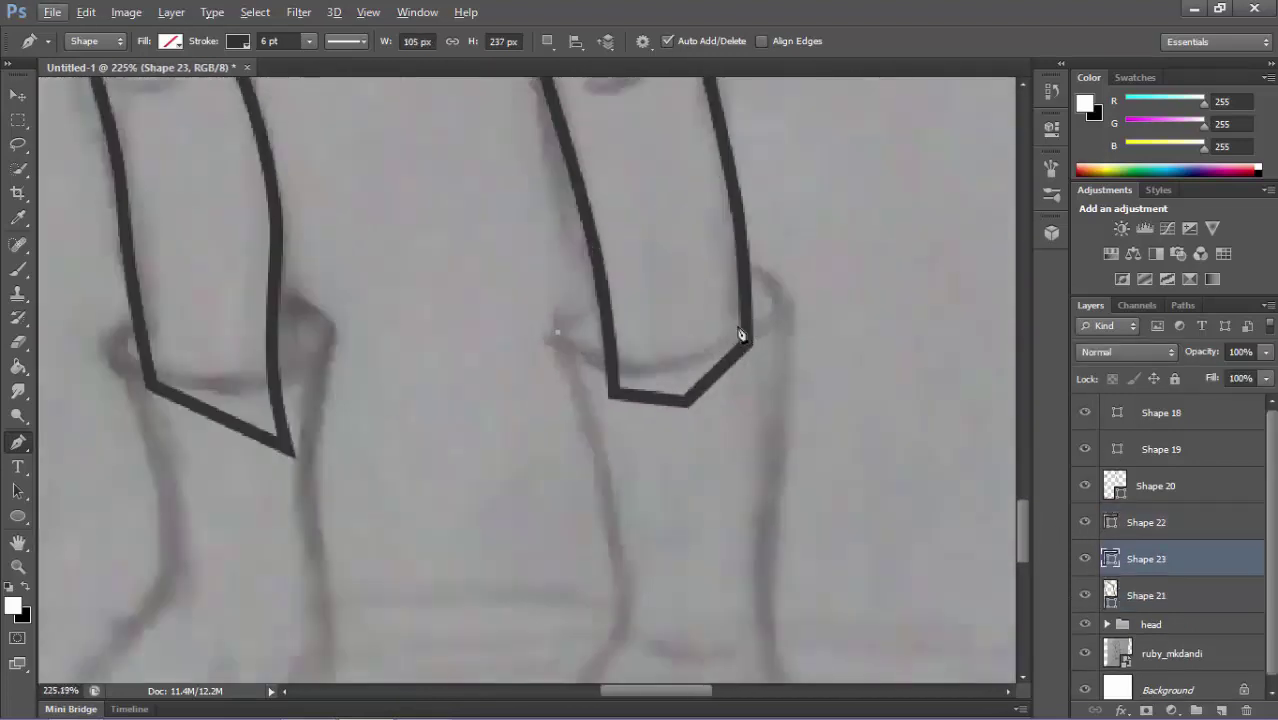
pyautogui.click(785, 302)
pyautogui.click(557, 332)
pyautogui.moveTo(669, 315); pyautogui.dragTo(727, 362)
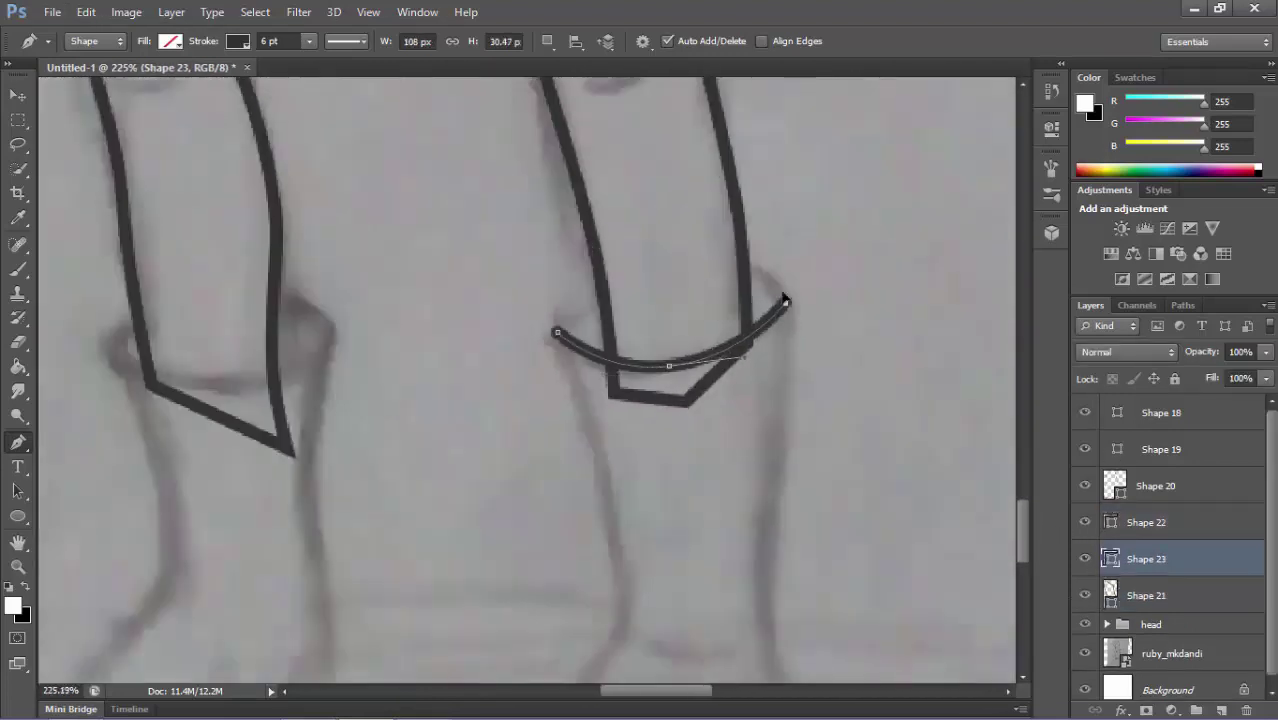
pyautogui.moveTo(675, 299); pyautogui.dragTo(682, 281)
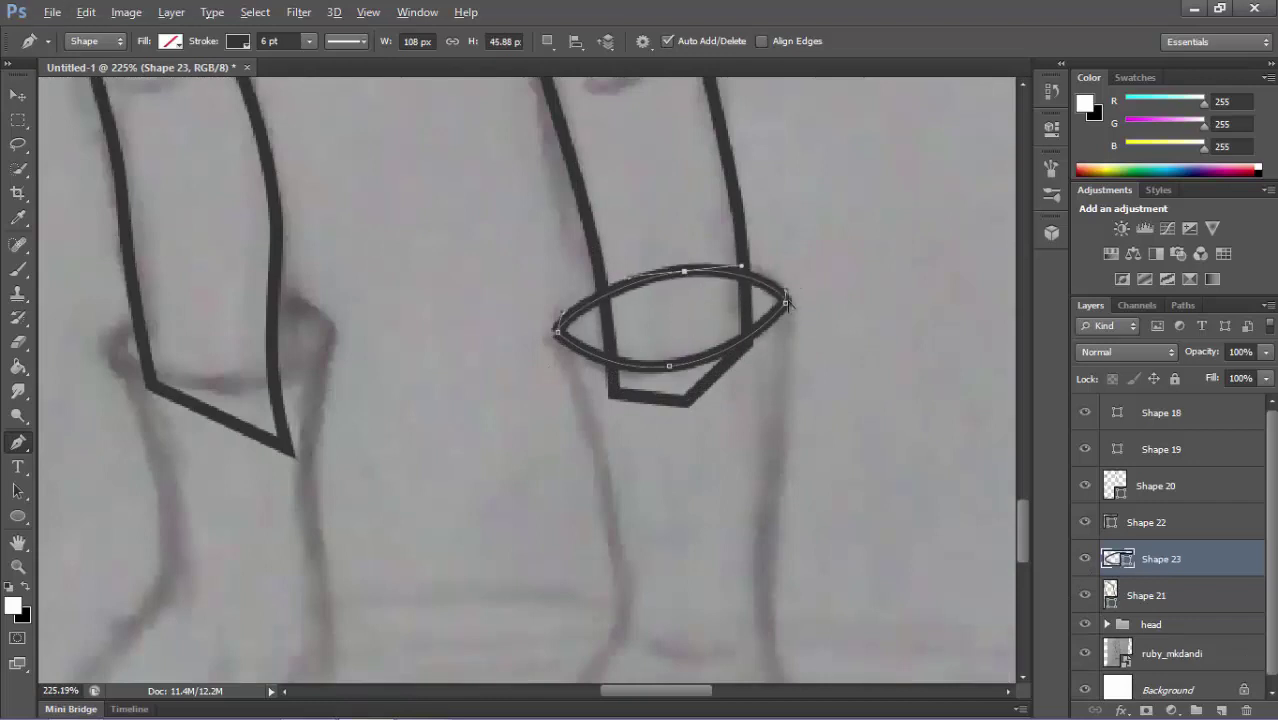
pyautogui.scroll(-2, 670, 350)
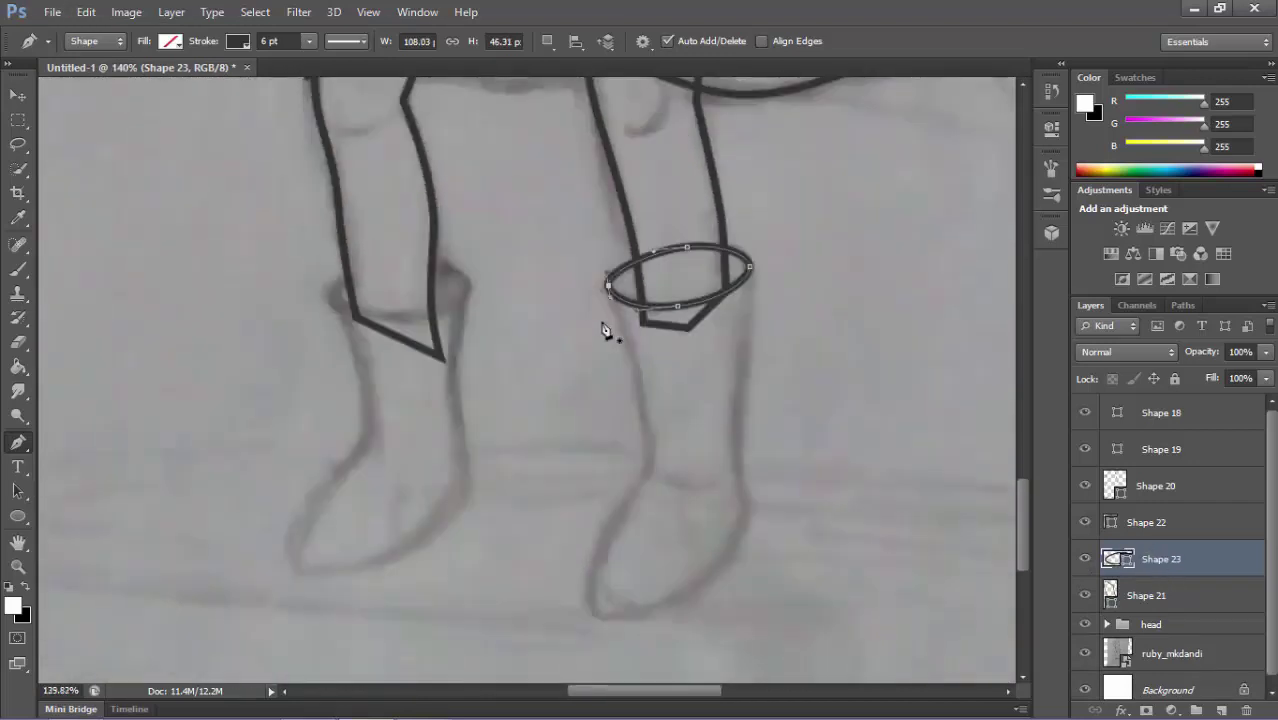
pyautogui.scroll(3, 605, 330)
# Trace the first boot's shin and front down to the toe tip.
pyautogui.click(826, 243)
pyautogui.scroll(-1, 826, 243)
pyautogui.click(816, 522)
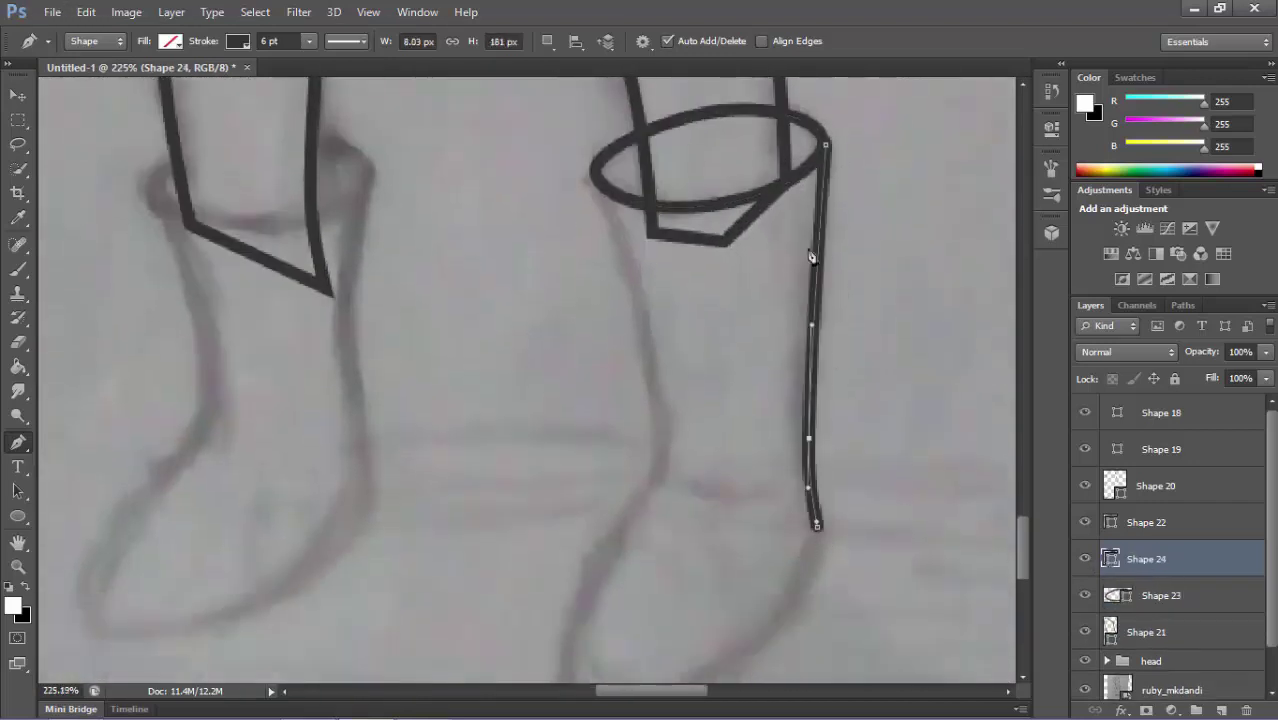
pyautogui.scroll(1, 810, 420)
pyautogui.scroll(-3, 820, 383)
pyautogui.moveTo(497, 570); pyautogui.dragTo(497, 570)
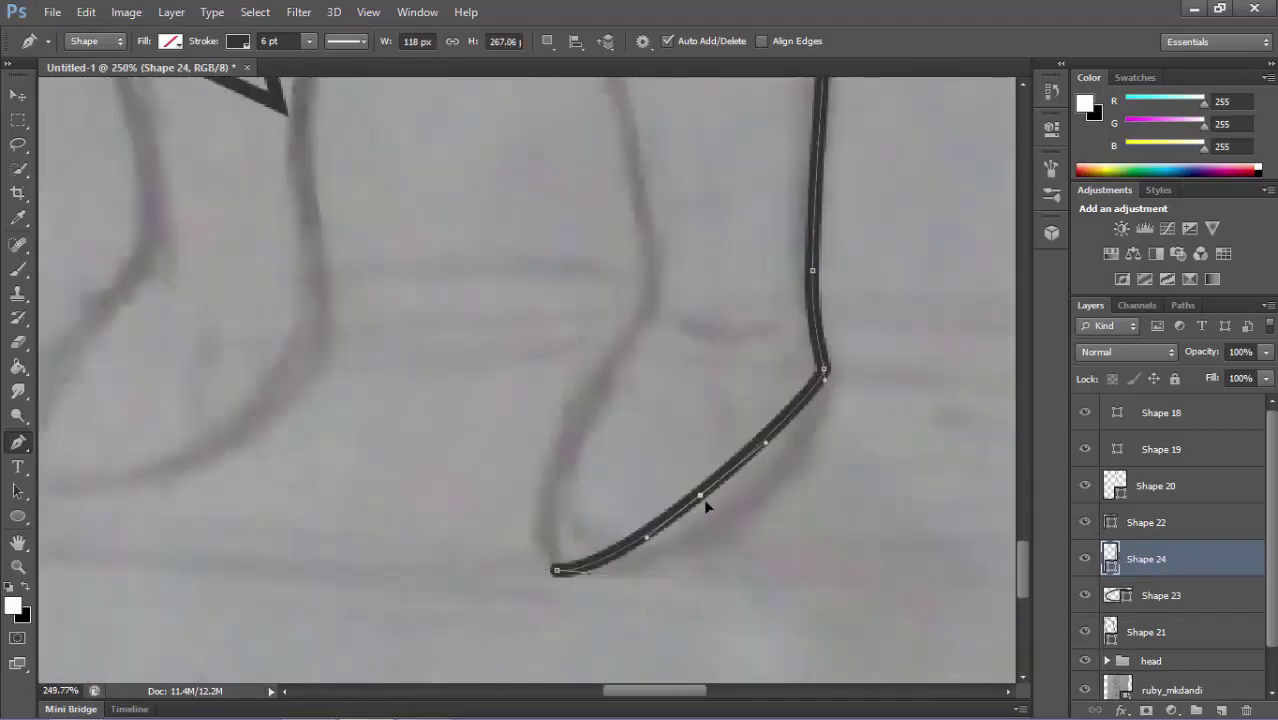
pyautogui.keyDown('alt'); pyautogui.click(557, 572); pyautogui.keyUp('alt')
# Curve the first boot's back up from the sole to join the rim's left edge.
pyautogui.scroll(-2, 504, 549)
pyautogui.scroll(1, 622, 413)
pyautogui.moveTo(635, 404); pyautogui.dragTo(679, 361)
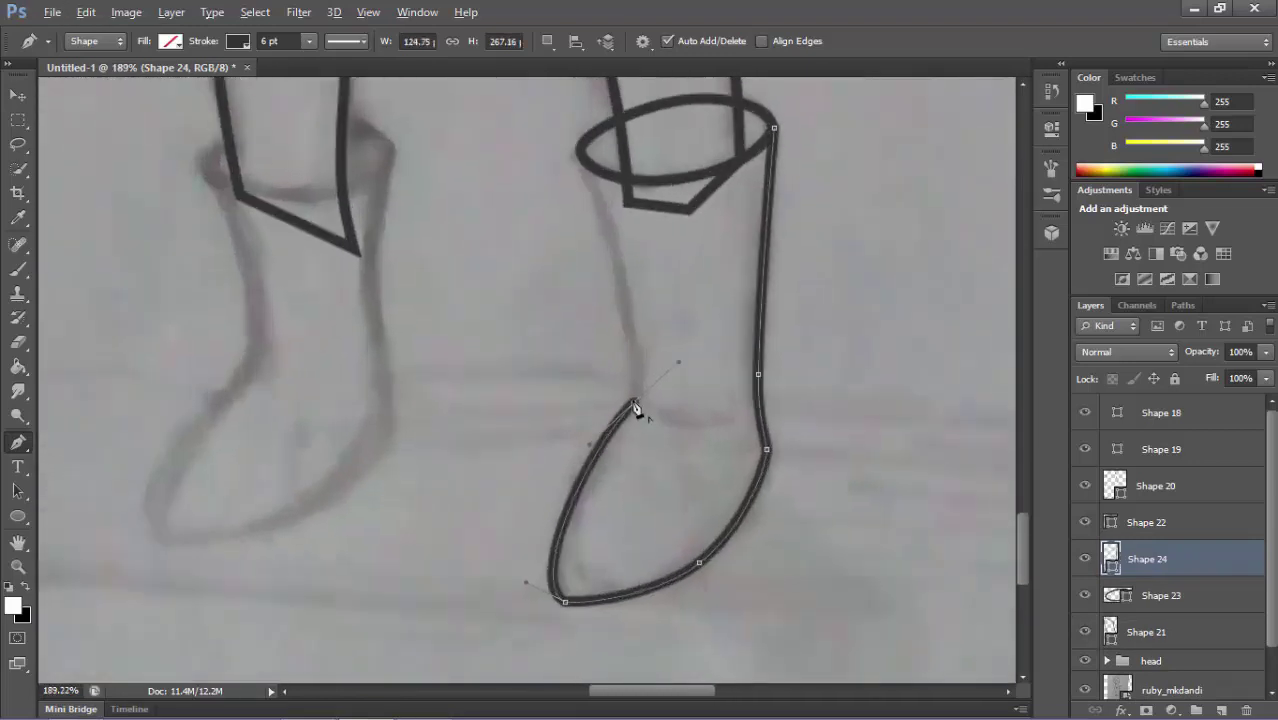
pyautogui.moveTo(581, 160); pyautogui.dragTo(552, 124)
pyautogui.scroll(-2, 581, 160)
pyautogui.scroll(3, 619, 399)
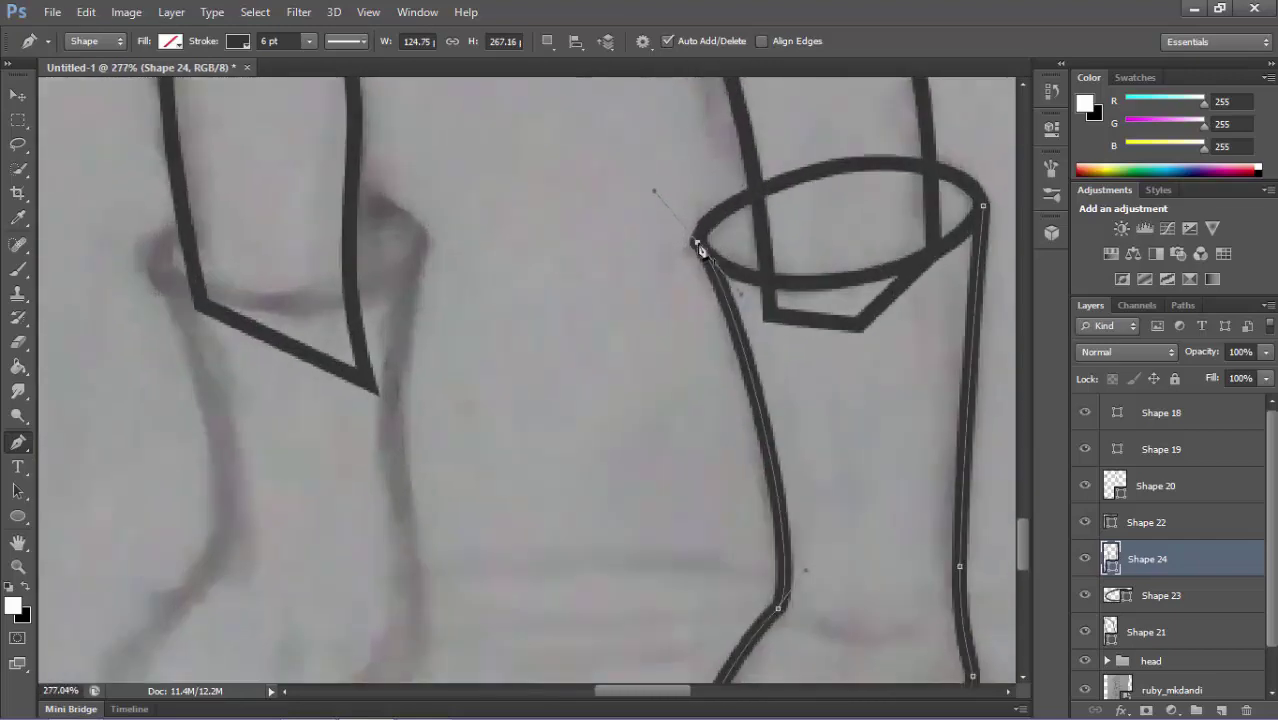
pyautogui.scroll(-2, 727, 343)
# Draw the second boot's elliptical rim at the other ankle.
pyautogui.click(503, 282)
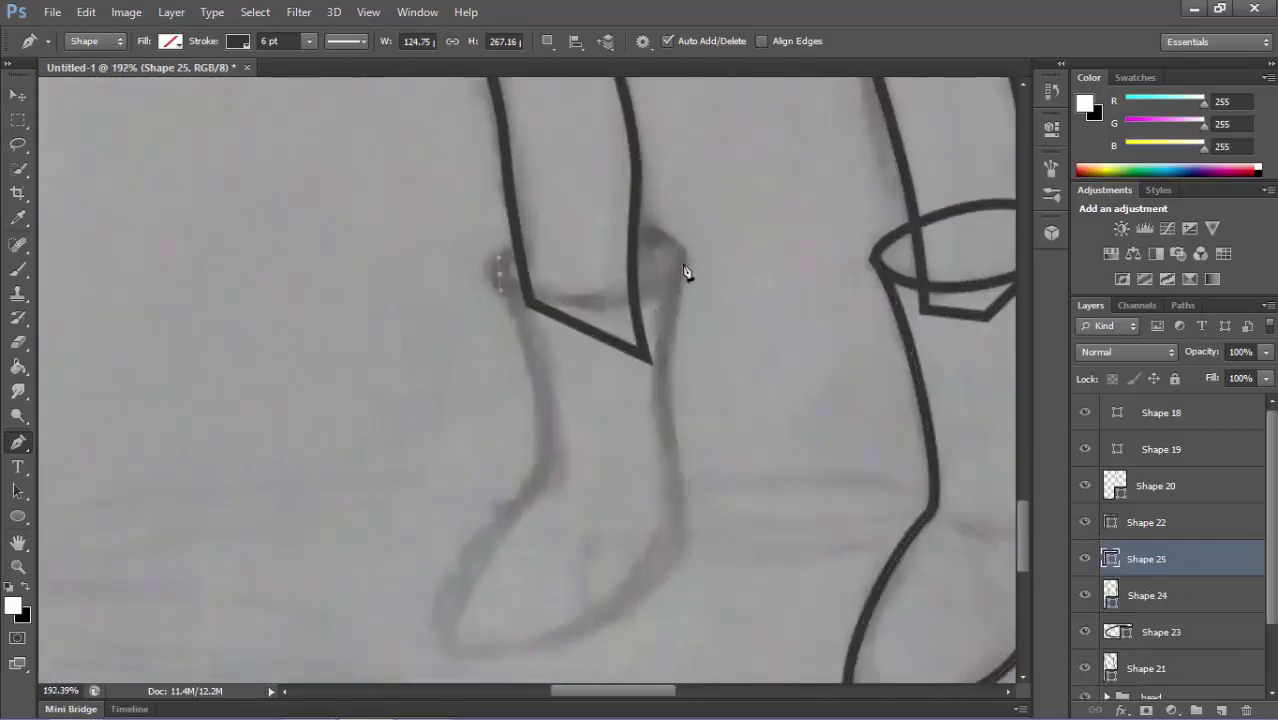
pyautogui.scroll(3, 685, 271)
pyautogui.moveTo(836, 265); pyautogui.dragTo(848, 183)
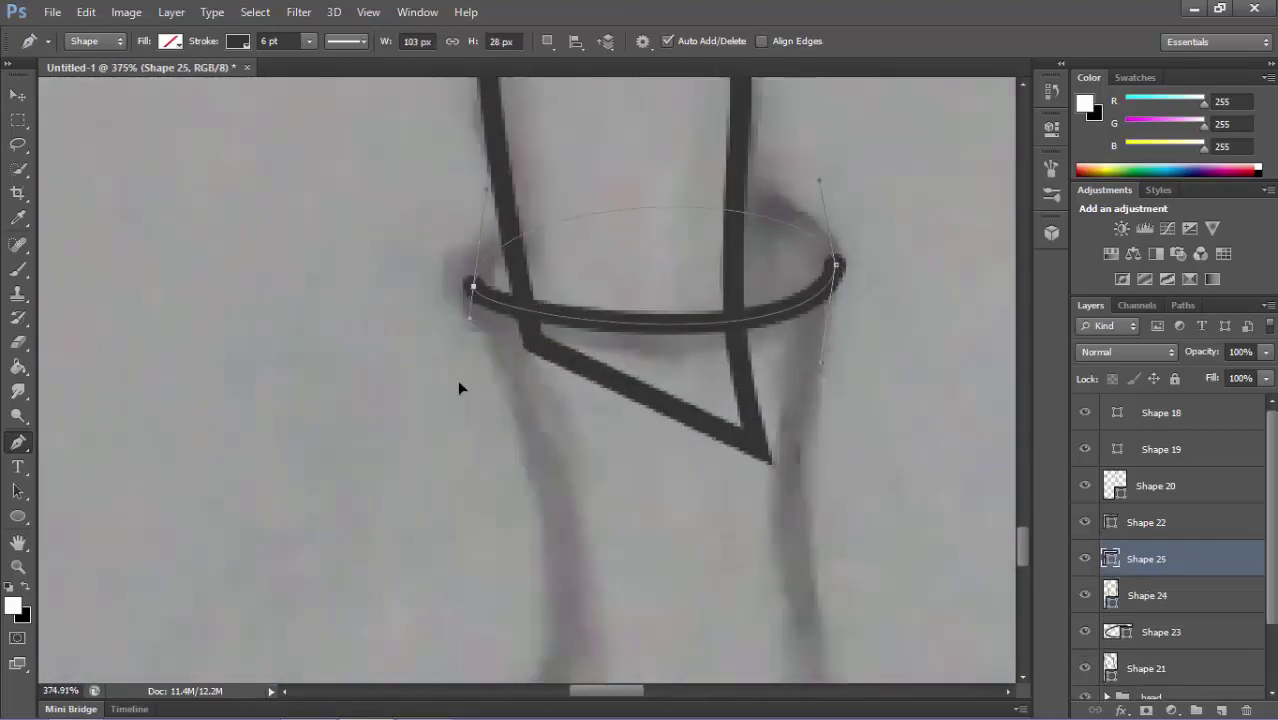
pyautogui.click(473, 286)
pyautogui.scroll(-3, 374, 321)
# Start the second boot outline with anchors from the rim down the shin to the heel.
pyautogui.click(637, 298)
pyautogui.scroll(-3, 637, 298)
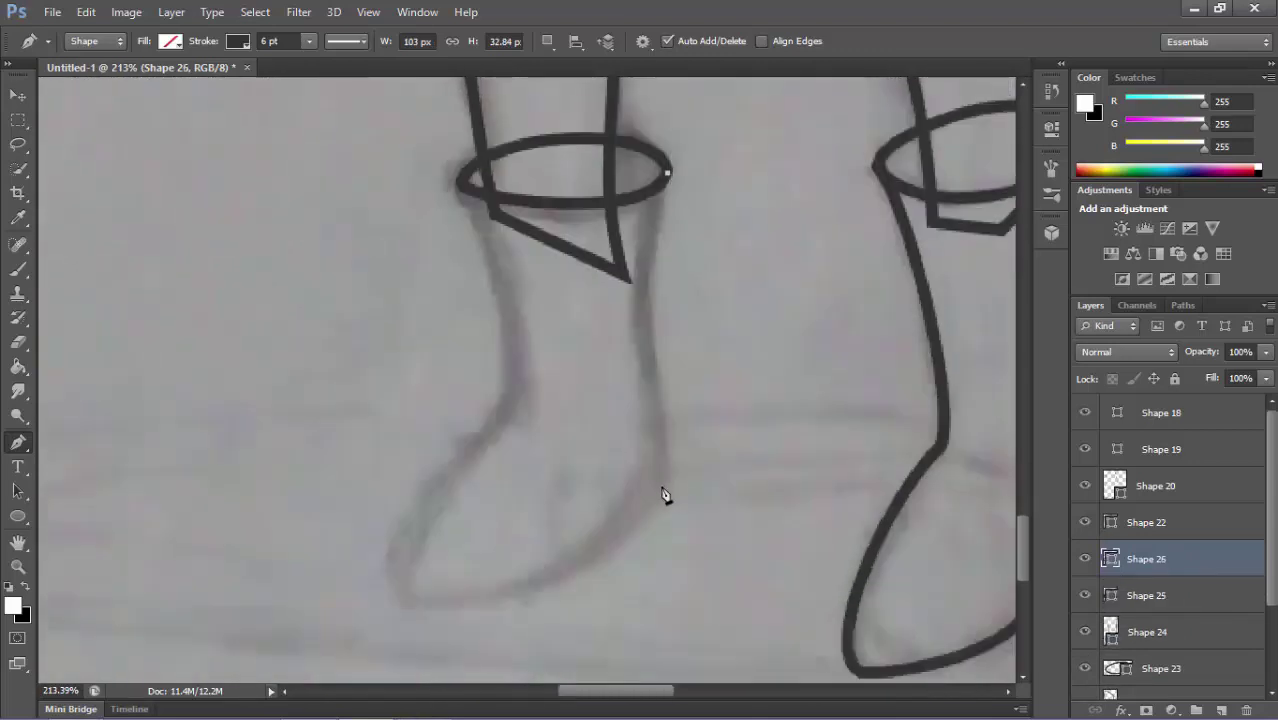
pyautogui.click(662, 481)
pyautogui.click(643, 330)
pyautogui.click(655, 400)
pyautogui.hscroll(-2, 636, 480)
pyautogui.scroll(-2, 637, 480)
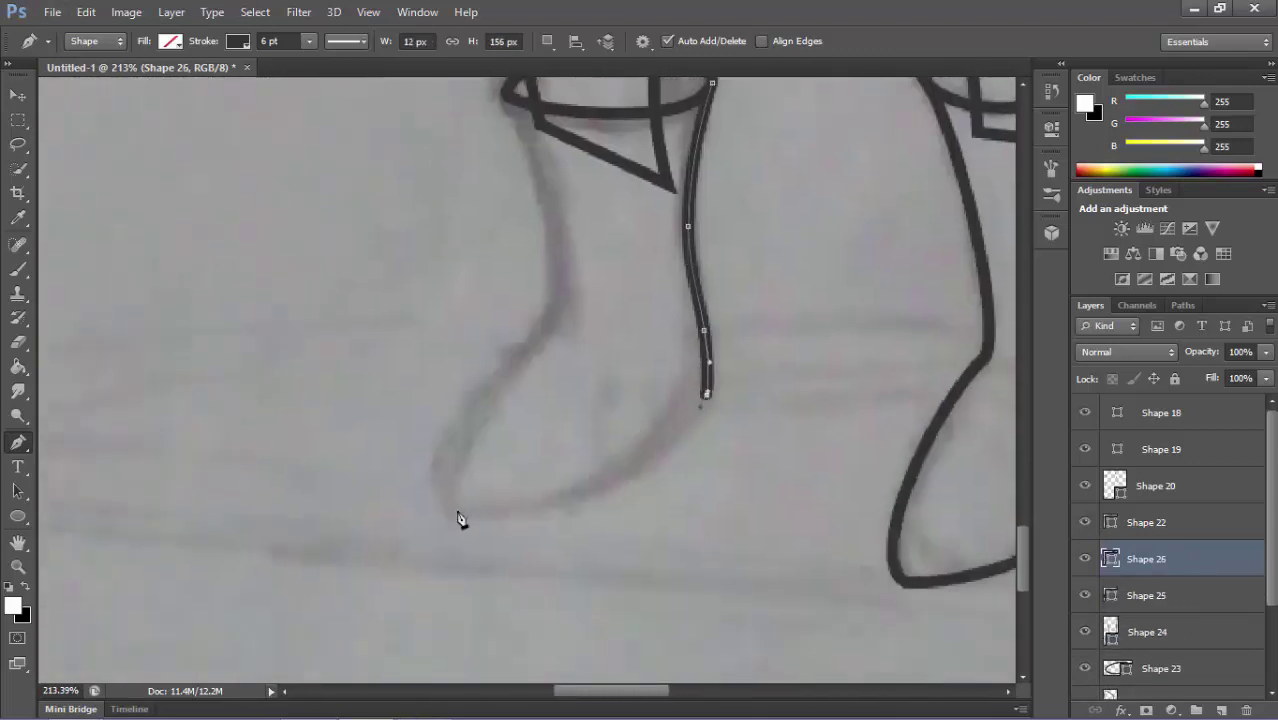
# Extend and reshape the second boot's outline around the toe.
pyautogui.moveTo(457, 510); pyautogui.dragTo(638, 524)
pyautogui.scroll(-3, 504, 445)
pyautogui.scroll(2, 528, 365)
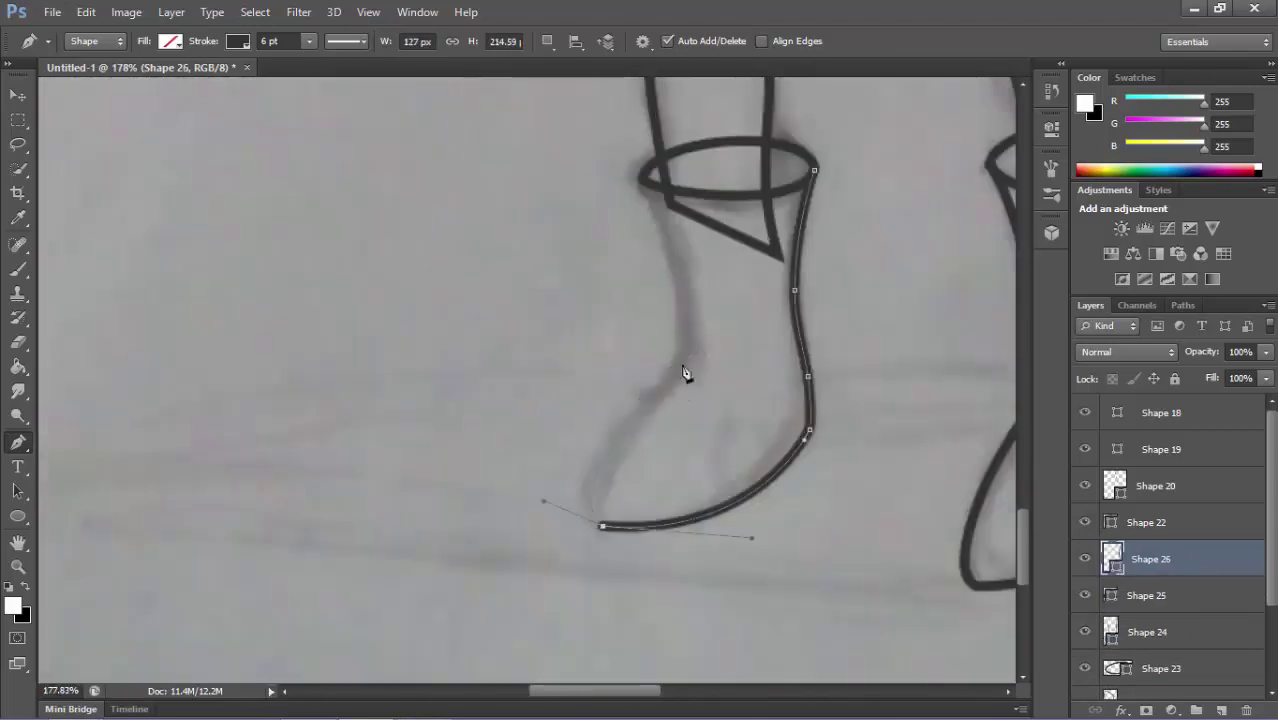
pyautogui.moveTo(683, 366); pyautogui.dragTo(686, 340)
pyautogui.scroll(2, 595, 580)
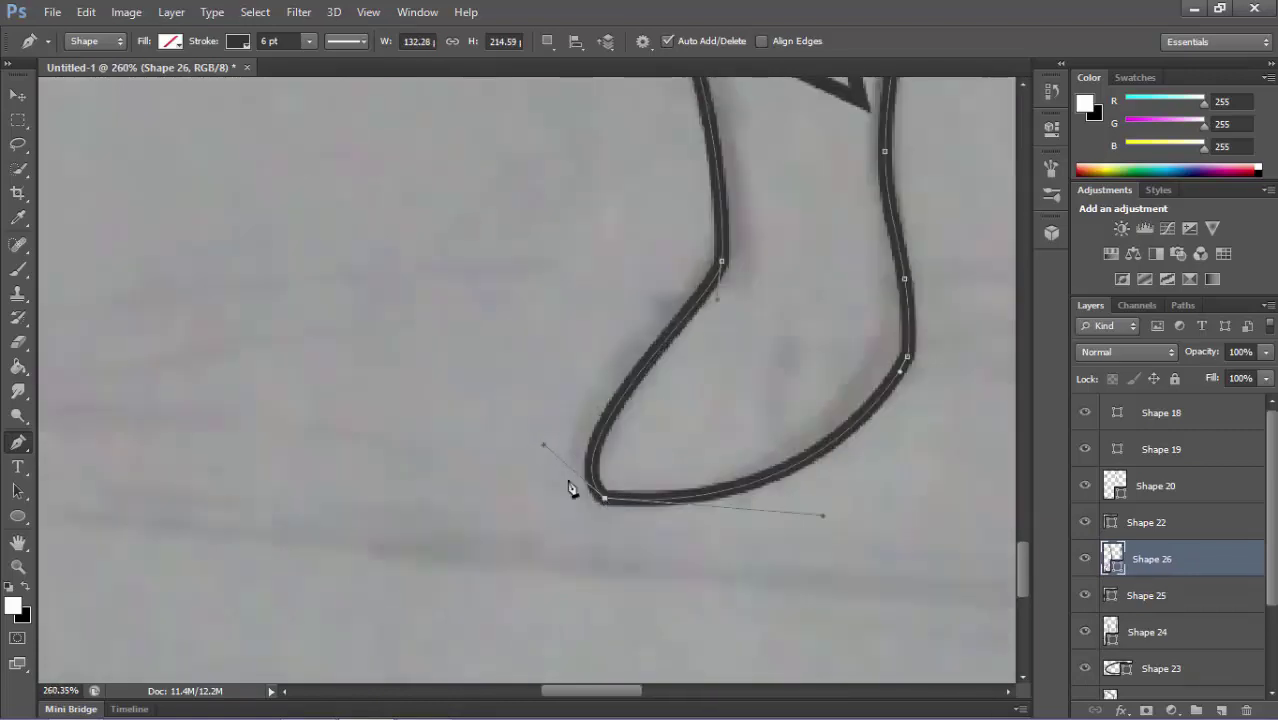
pyautogui.moveTo(825, 535); pyautogui.dragTo(785, 531)
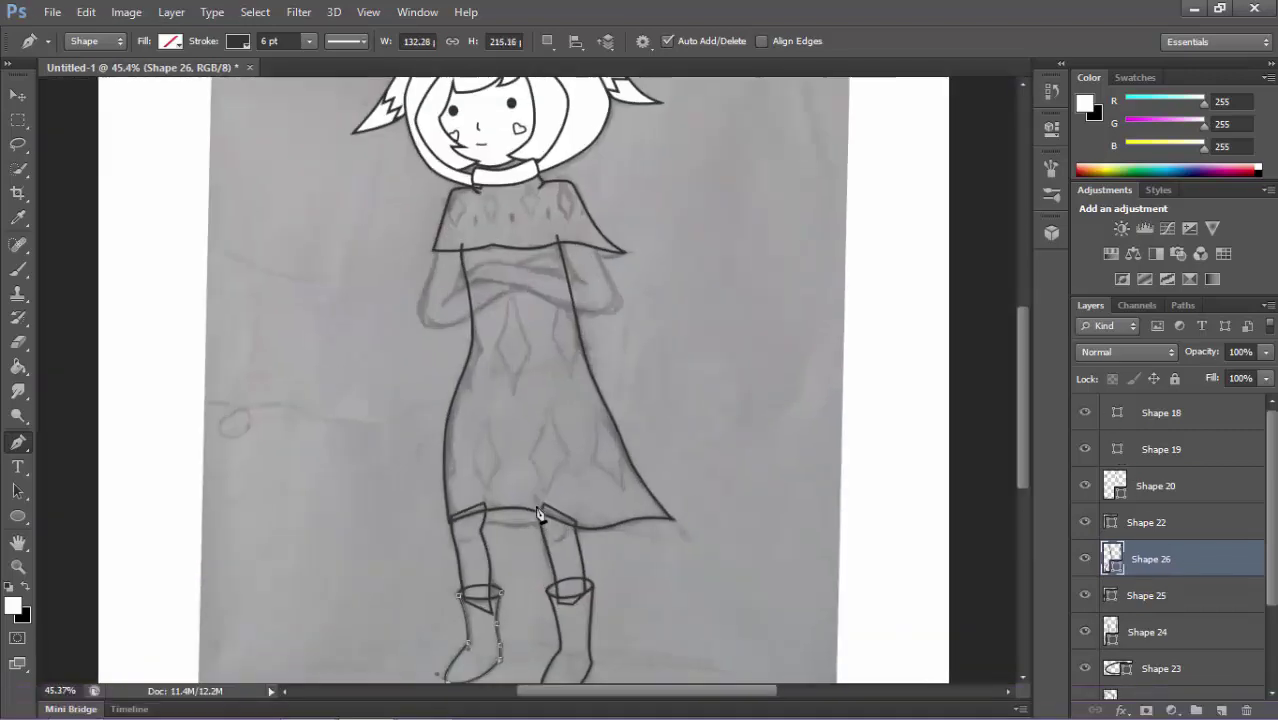
# Fill the right boot with white and move its rim layer above it.
pyautogui.scroll(3, 538, 513)
pyautogui.click(170, 41)
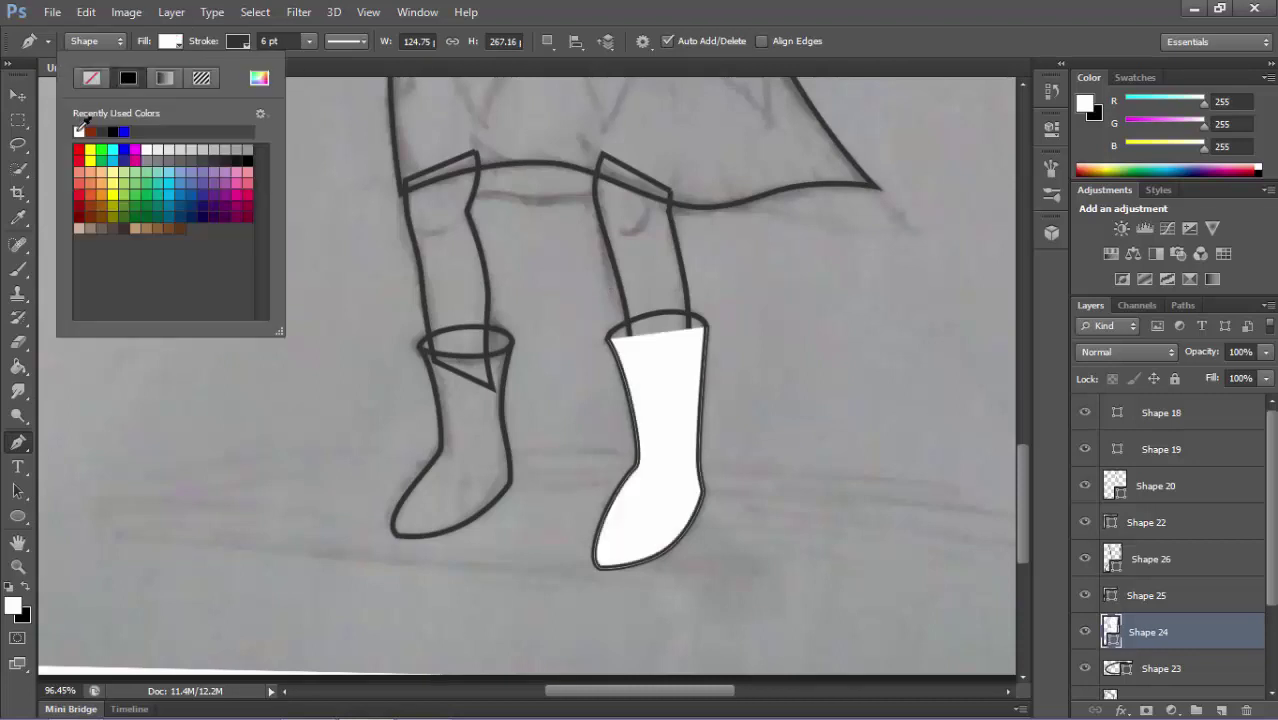
pyautogui.click(84, 140)
pyautogui.click(170, 41)
pyautogui.moveTo(1160, 668); pyautogui.dragTo(1160, 632)
pyautogui.scroll(2, 900, 500)
# Fill the left boot and its rim with white, moving the rim above the boot.
pyautogui.click(1152, 559)
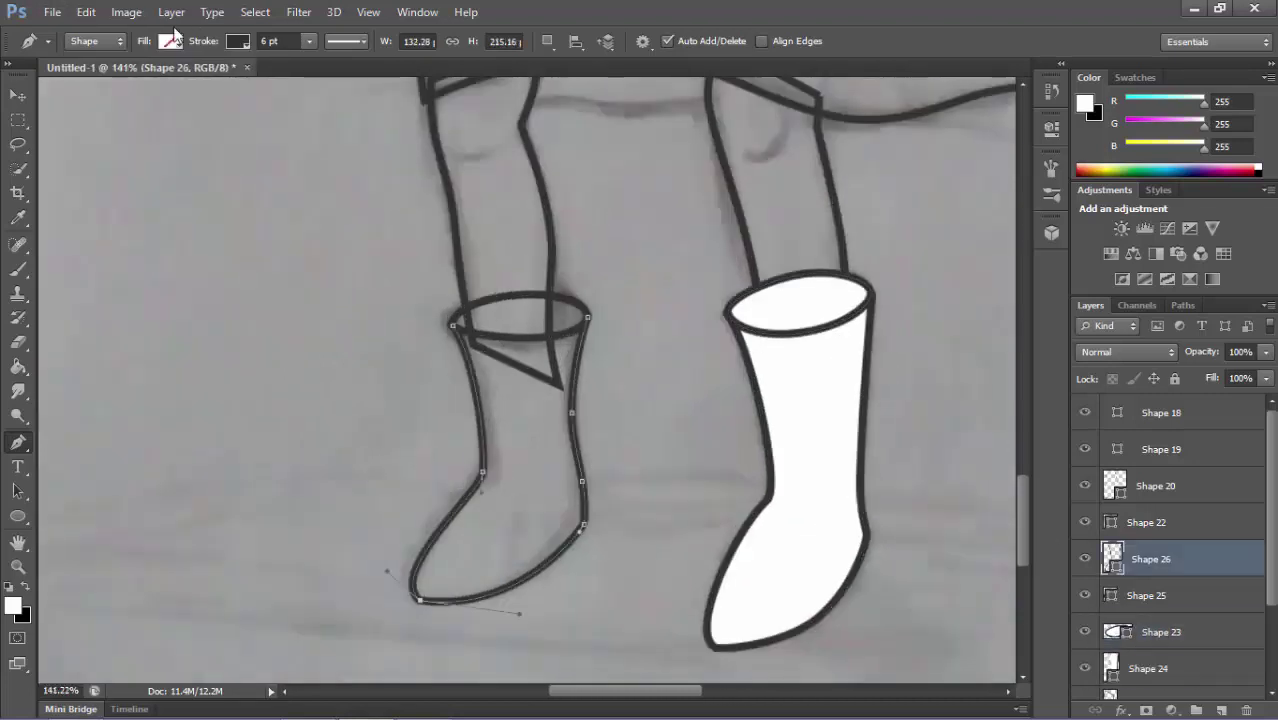
pyautogui.click(170, 41)
pyautogui.click(79, 131)
pyautogui.click(170, 41)
pyautogui.click(79, 131)
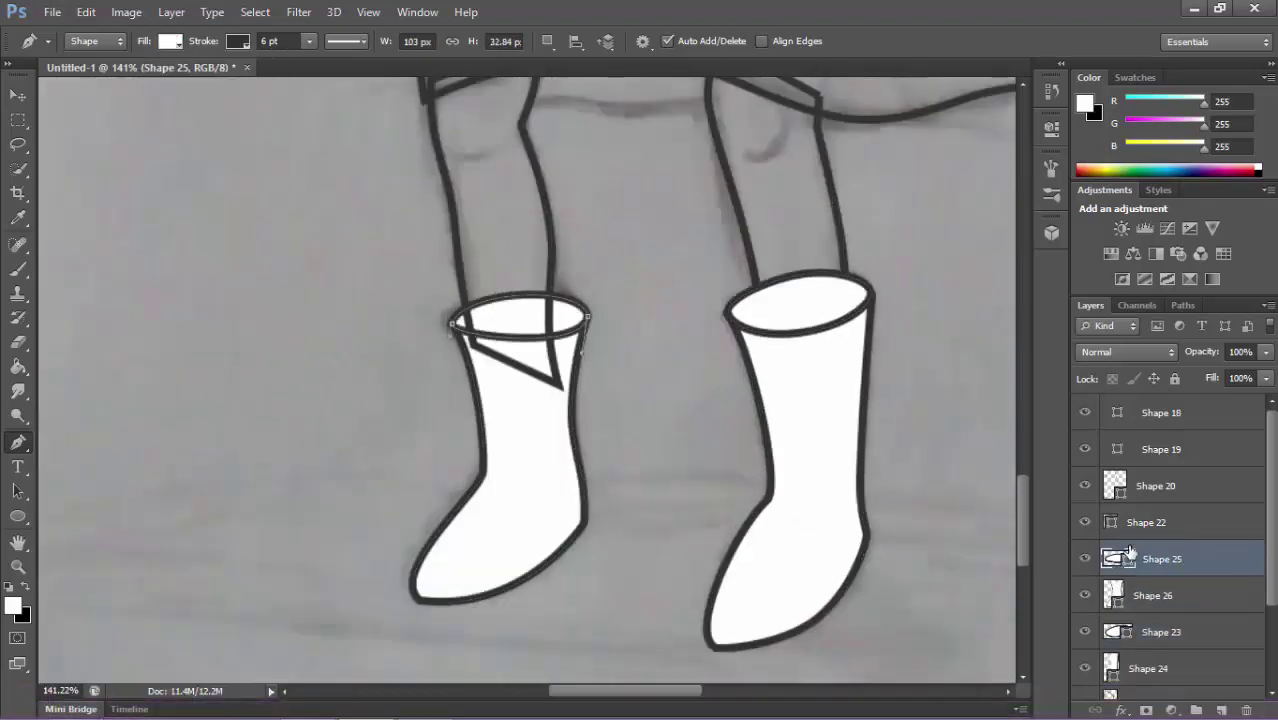
pyautogui.moveTo(1160, 595)
pyautogui.mouseDown()
pyautogui.moveTo(1140, 495)
pyautogui.moveTo(1175, 628)
pyautogui.mouseUp()
# Move the left leg outline's layer above the rim.
pyautogui.hscroll(-3, 652, 314)
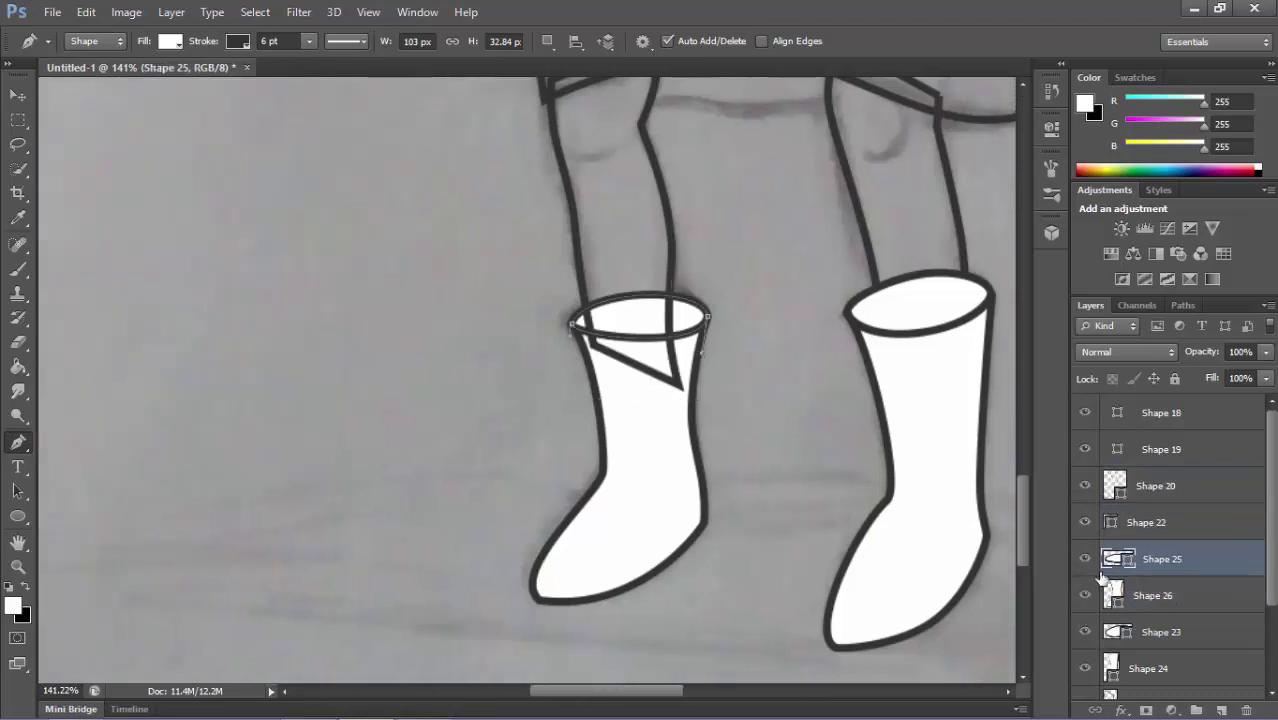
pyautogui.moveTo(1145, 522); pyautogui.dragTo(1143, 570)
pyautogui.moveTo(1140, 510); pyautogui.dragTo(1140, 505)
pyautogui.scroll(-3, 670, 443)
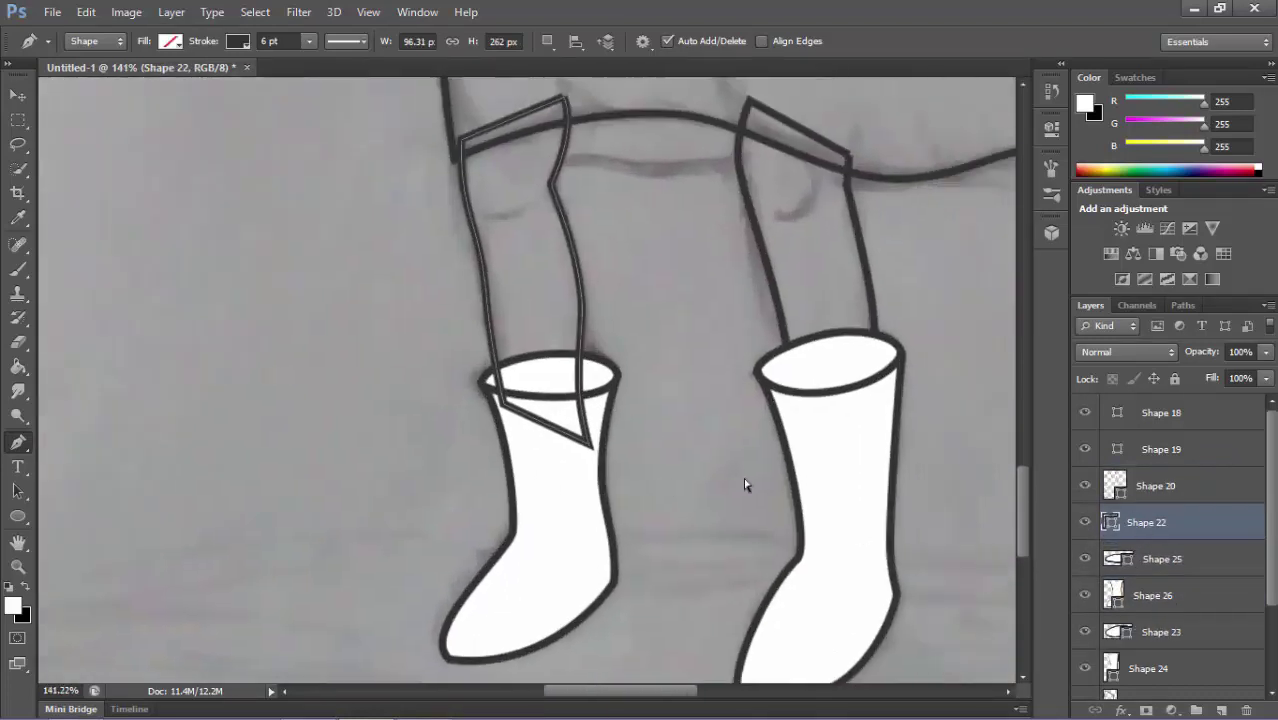
# Move the right leg outline above the boots and delete a corner point so its bottom curves.
pyautogui.keyDown('ctrl'); pyautogui.click(860, 395); pyautogui.keyUp('ctrl')
pyautogui.moveTo(1155, 634); pyautogui.dragTo(1146, 516)
pyautogui.scroll(5, 862, 443)
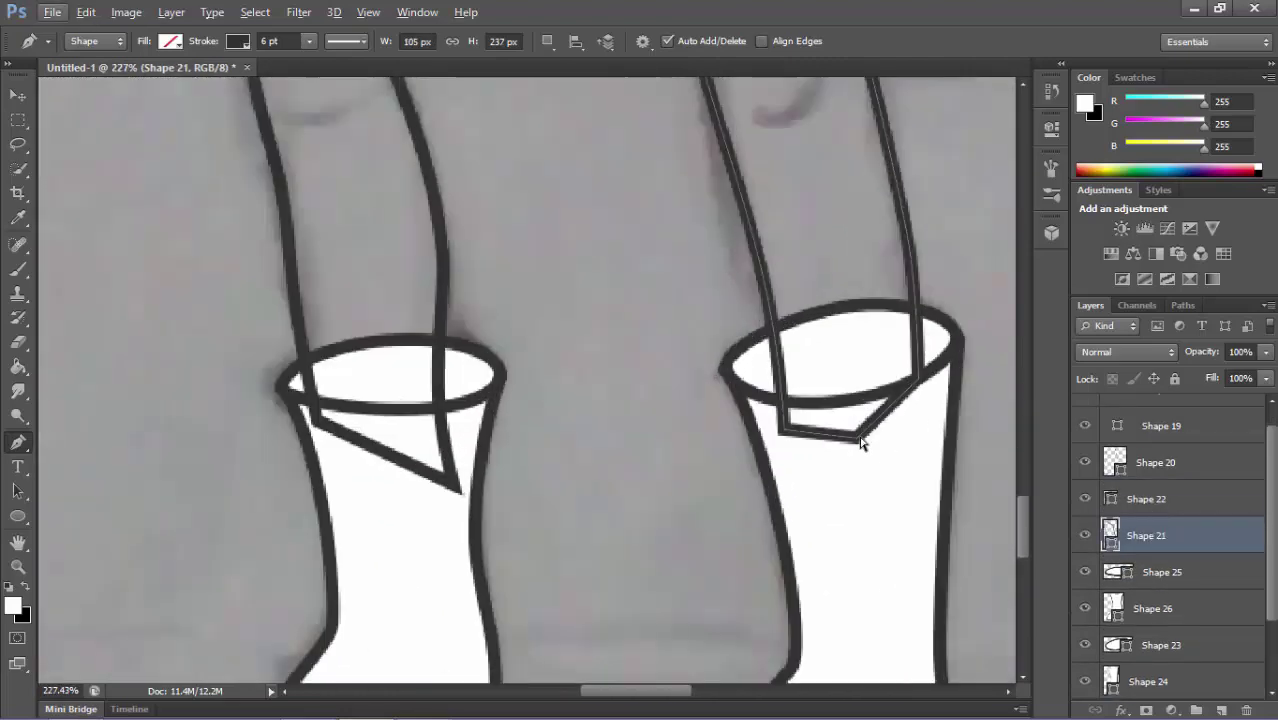
pyautogui.click(1085, 571)
pyautogui.scroll(2, 884, 443)
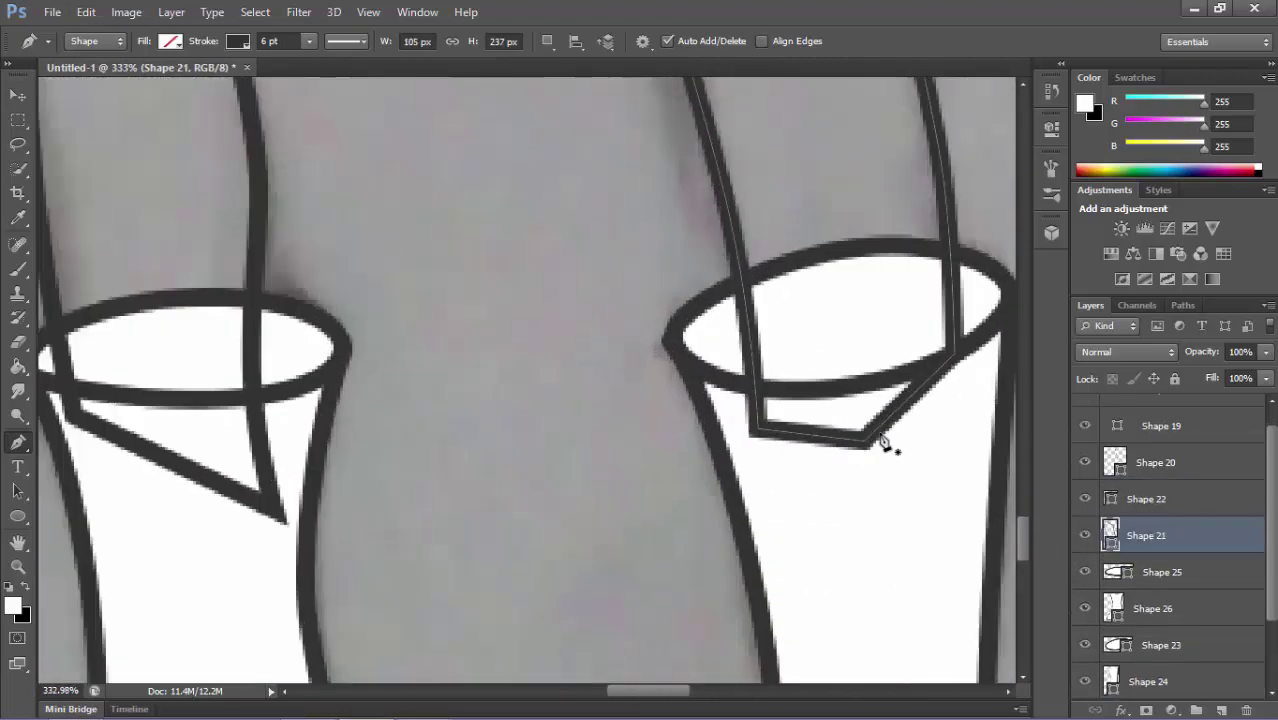
pyautogui.scroll(3, 926, 338)
pyautogui.click(779, 467)
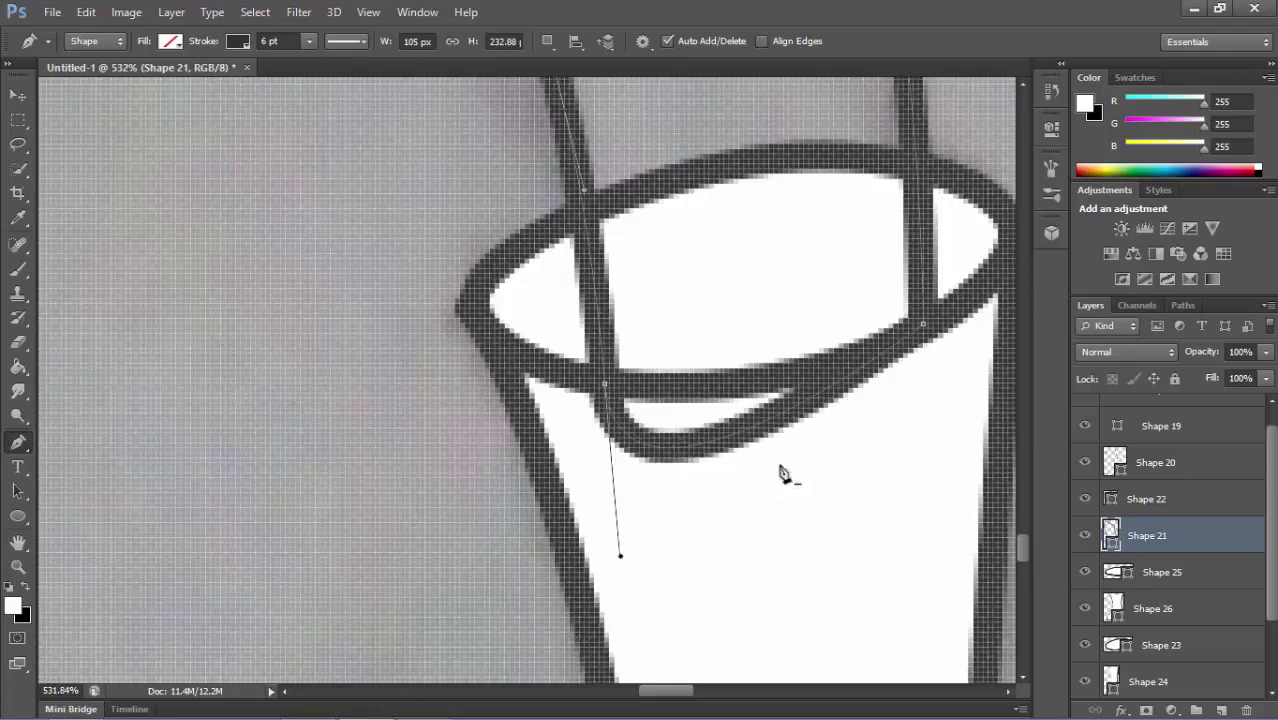
pyautogui.scroll(2, 830, 407)
# Delete the bottom corner and extra rim points on the Shape 22 leg outline.
pyautogui.click(563, 414)
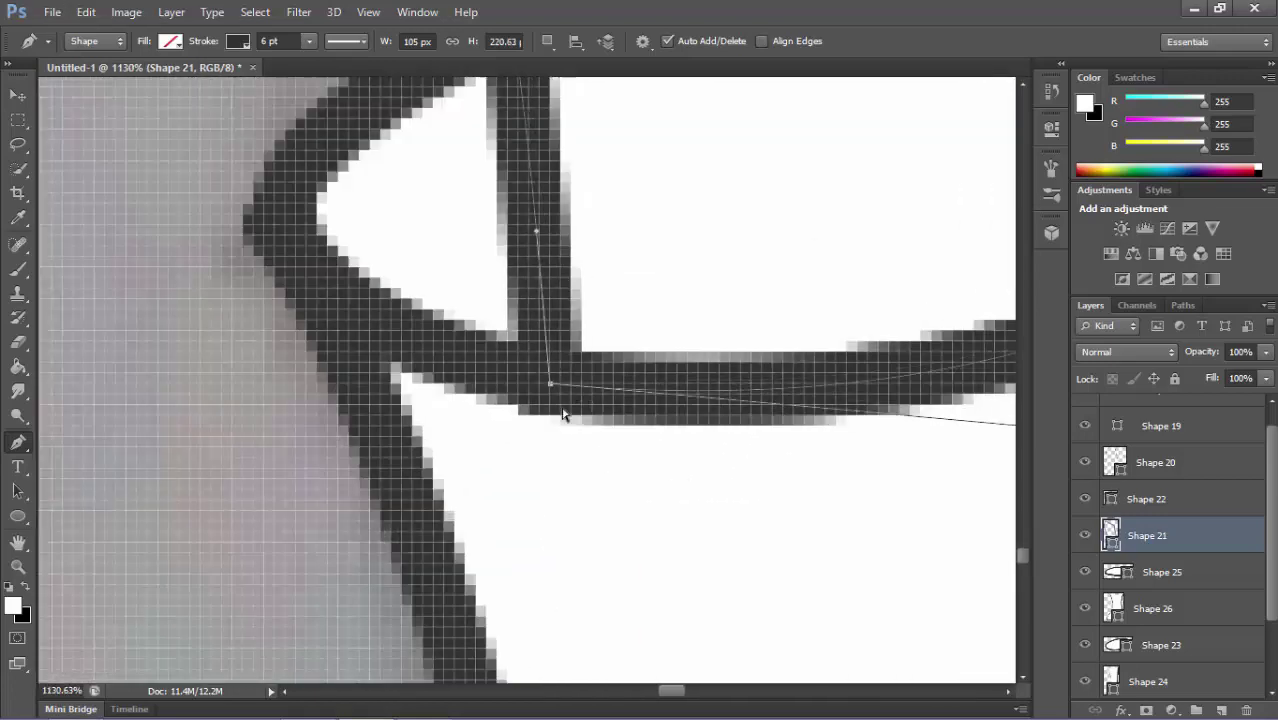
pyautogui.scroll(-5, 543, 463)
pyautogui.scroll(5, 623, 365)
pyautogui.click(659, 553)
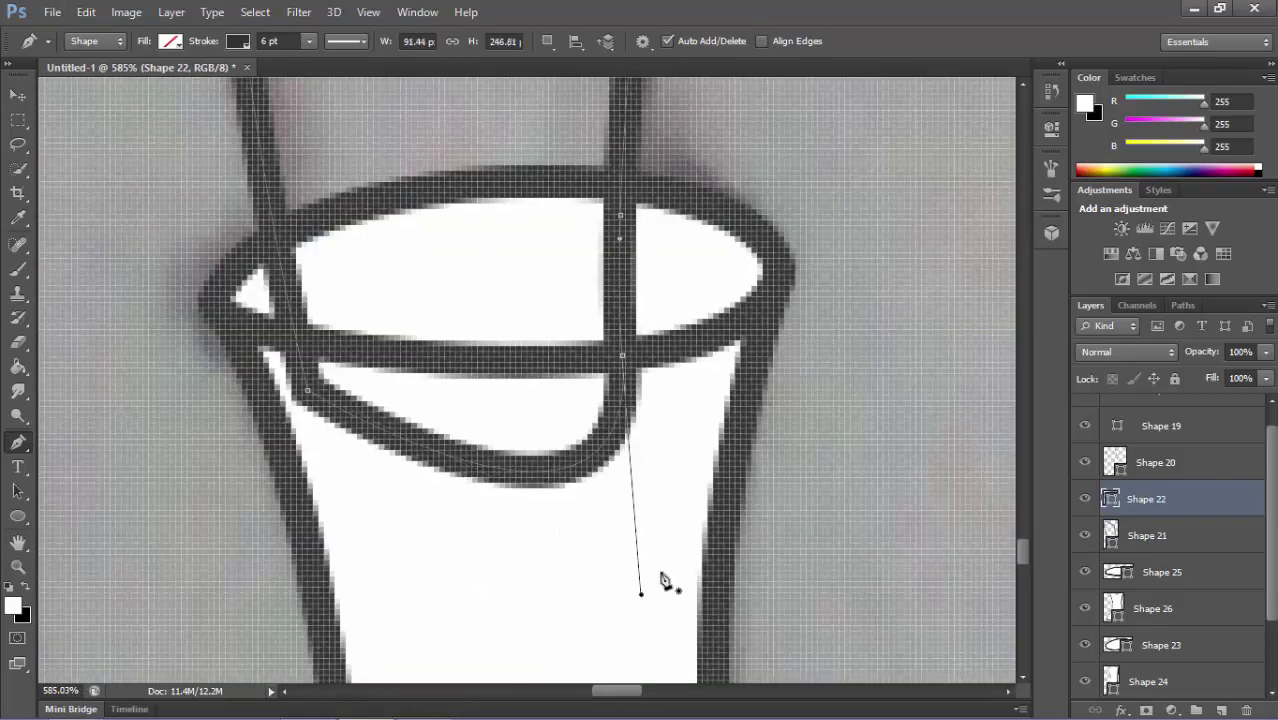
pyautogui.click(501, 370)
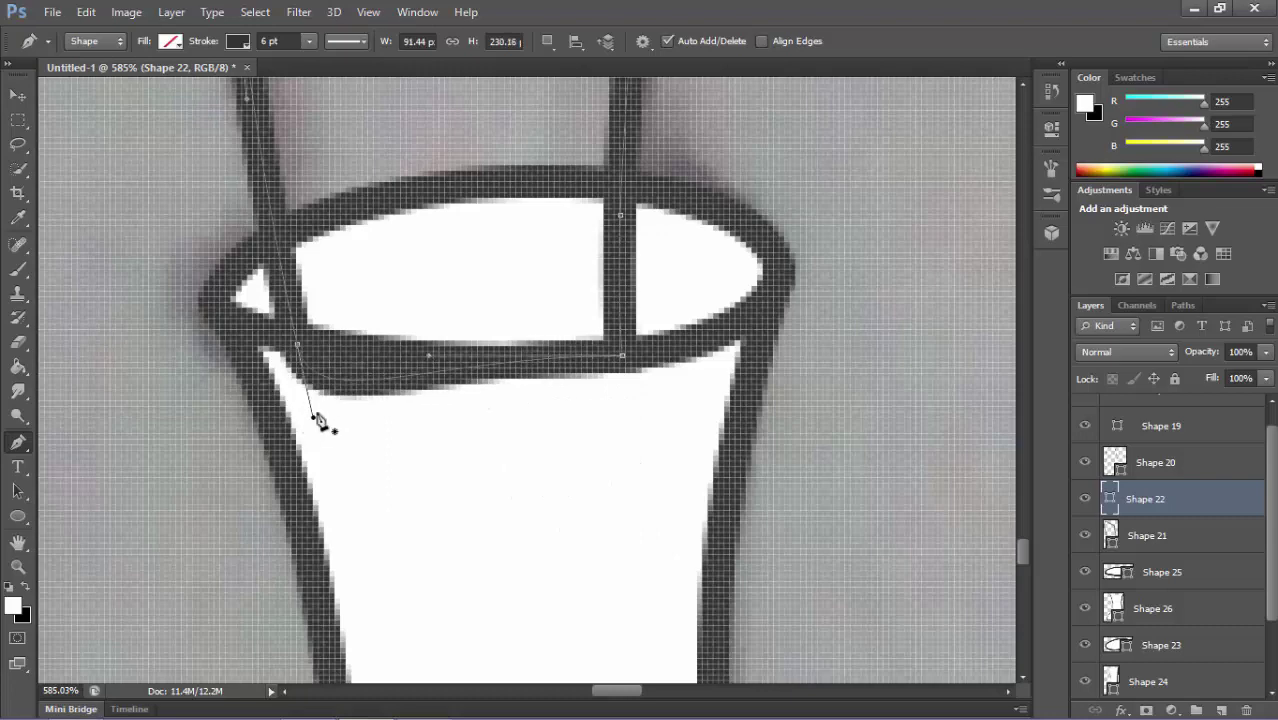
pyautogui.click(314, 415)
pyautogui.scroll(2, 419, 357)
pyautogui.scroll(1, 410, 380)
pyautogui.scroll(-5, 418, 418)
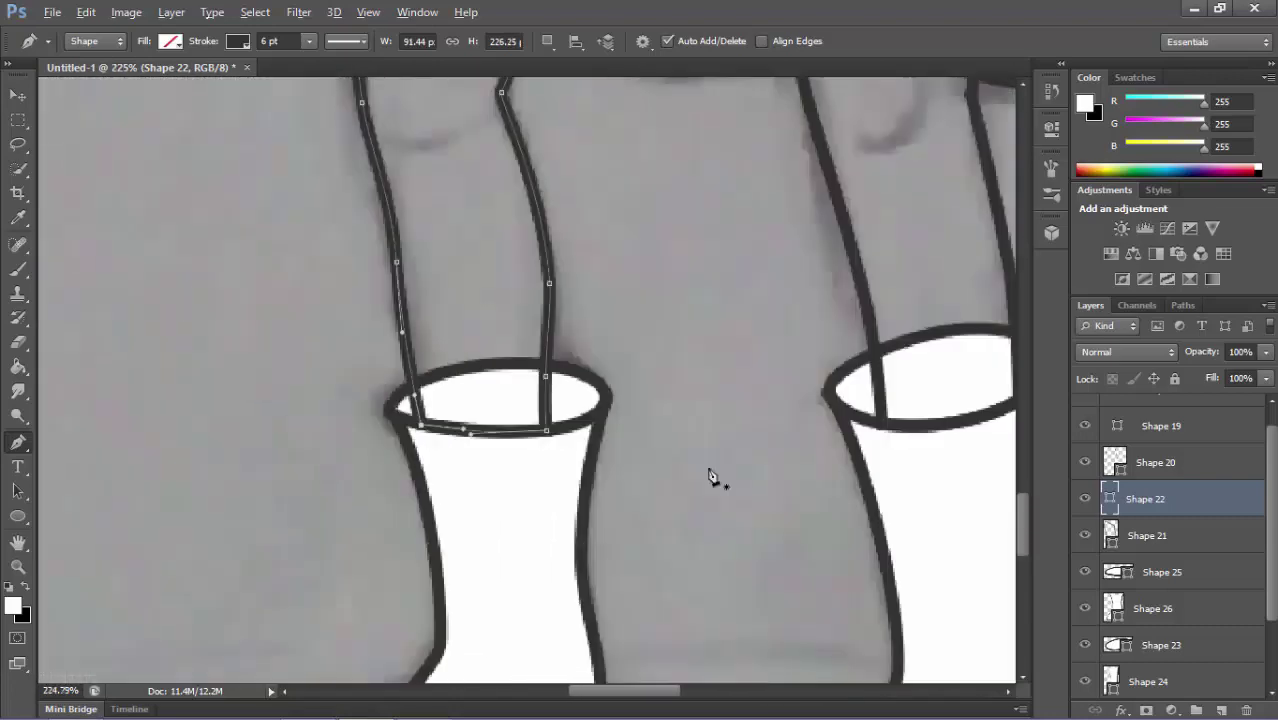
pyautogui.scroll(-3, 713, 476)
pyautogui.scroll(2, 656, 428)
# Fill the Shape 21 leg shape with white.
pyautogui.click(1147, 535)
pyautogui.click(170, 41)
pyautogui.click(128, 78)
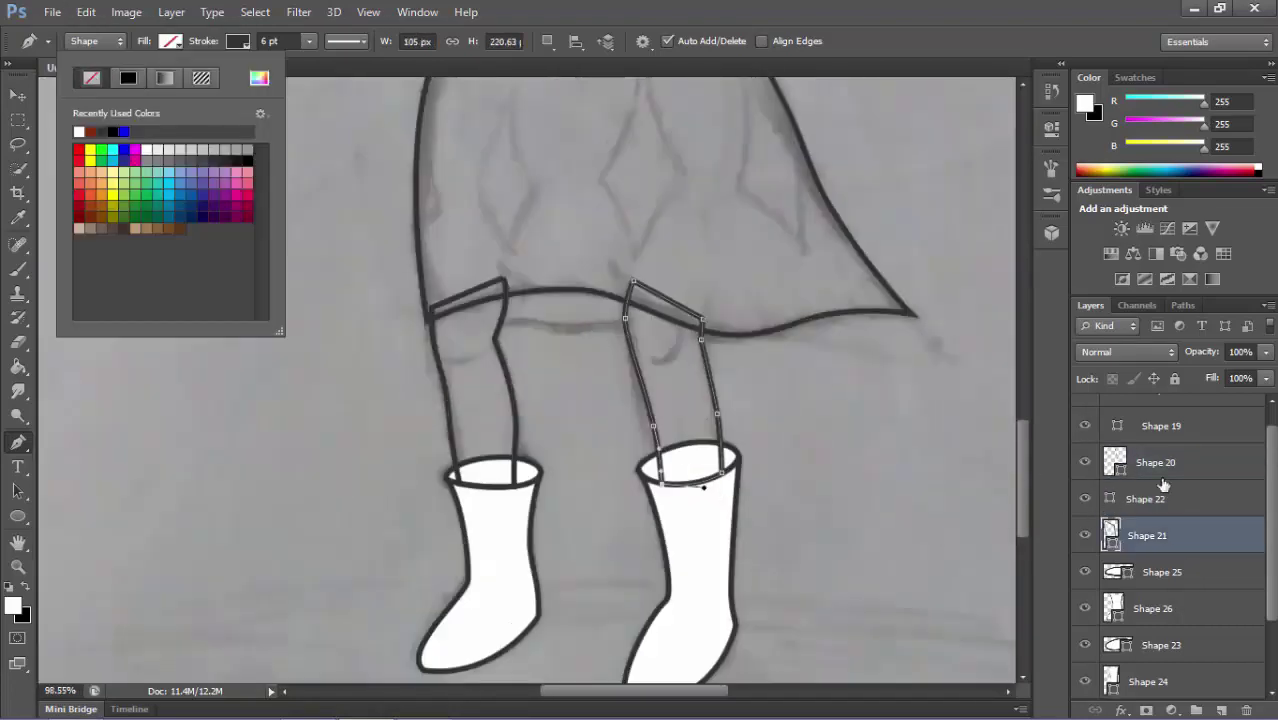
pyautogui.scroll(3, 700, 460)
# Draw a curved knee line on each leg.
pyautogui.scroll(2, 790, 428)
pyautogui.click(663, 366)
pyautogui.moveTo(747, 260); pyautogui.dragTo(738, 160)
pyautogui.press('Escape')
pyautogui.hscroll(-2, 365, 434)
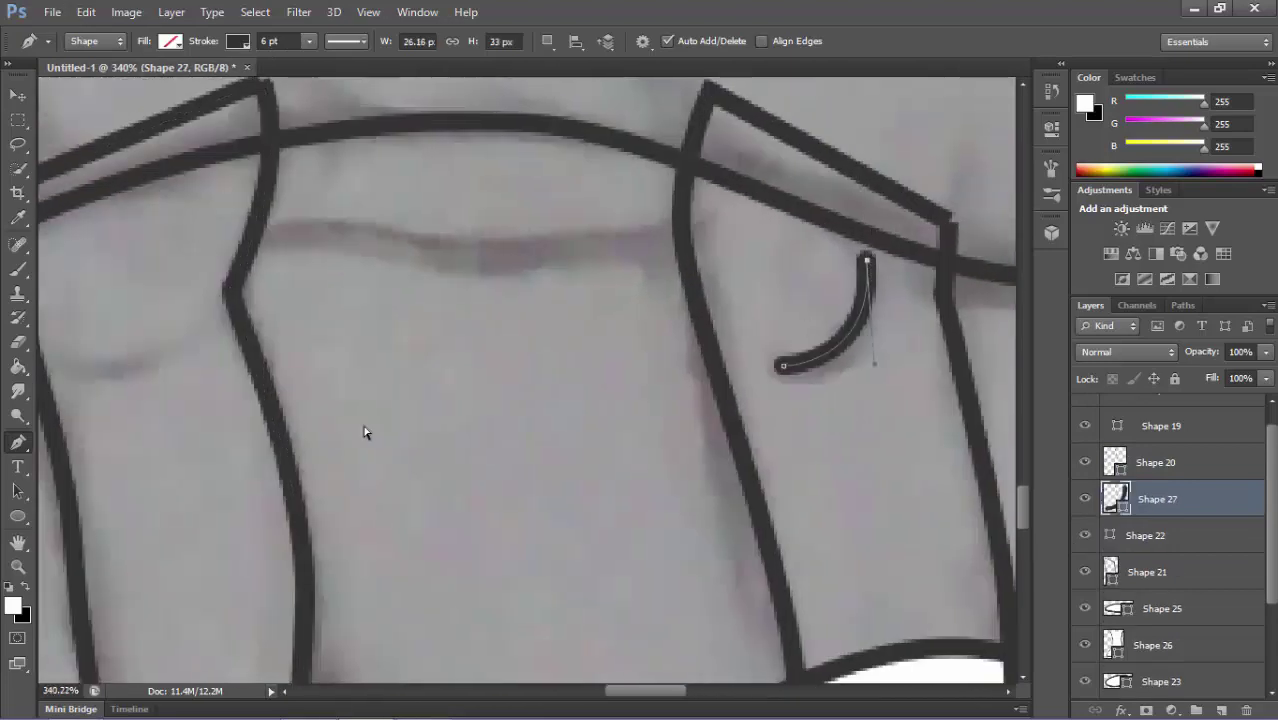
pyautogui.hscroll(-2, 205, 374)
pyautogui.click(195, 362)
pyautogui.moveTo(370, 268); pyautogui.dragTo(370, 270)
pyautogui.press('Escape')
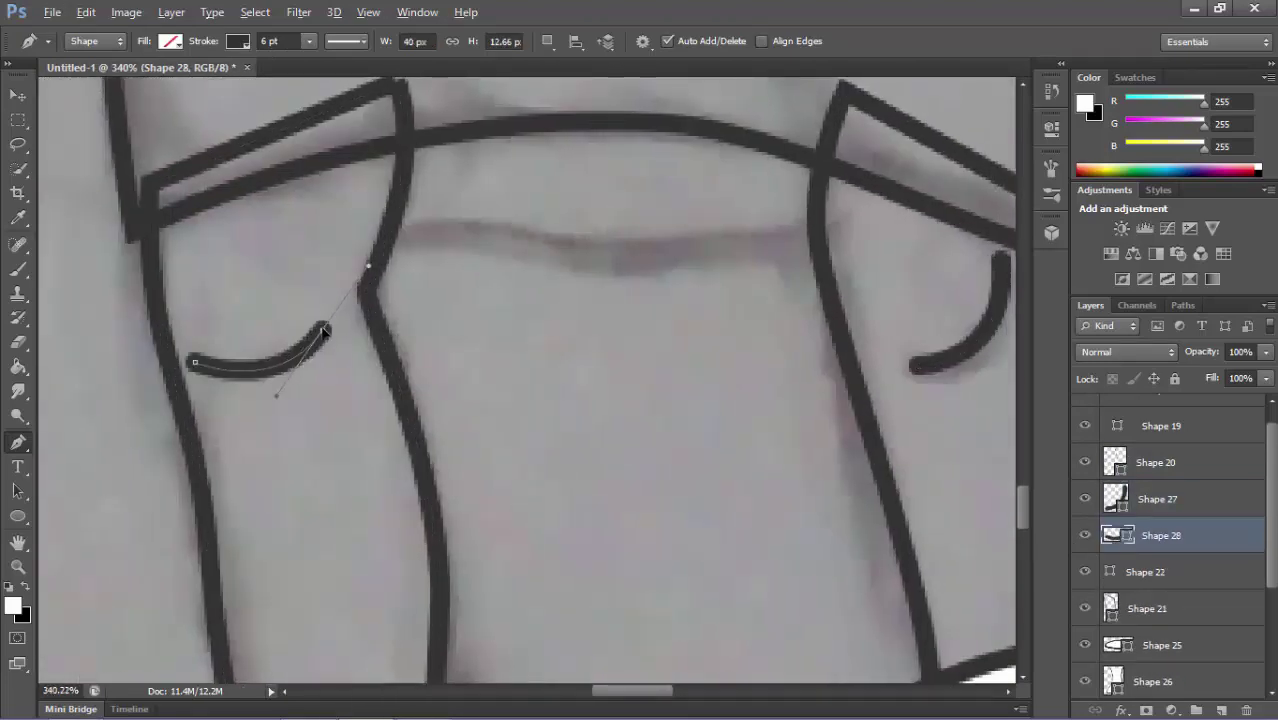
pyautogui.scroll(-4, 345, 340)
# Give the leg layers, including Shape 20, a white fill.
pyautogui.click(1145, 571)
pyautogui.click(170, 41)
pyautogui.click(1147, 608)
pyautogui.click(170, 41)
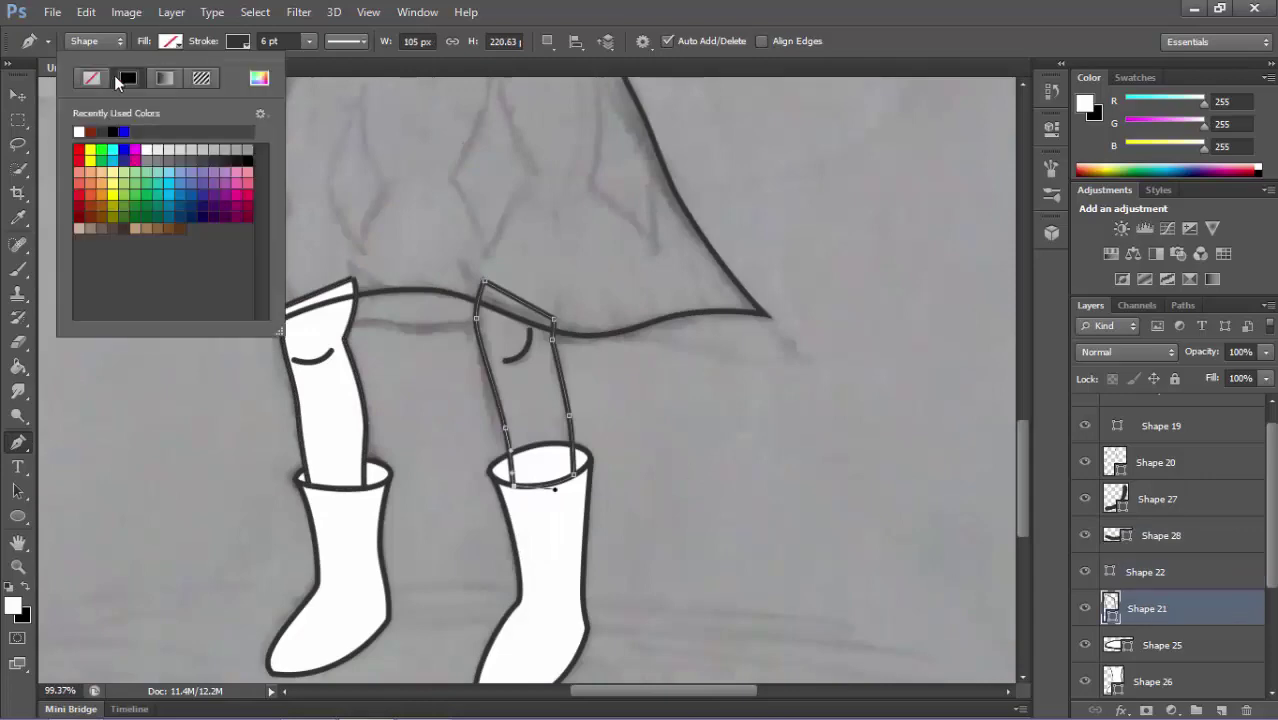
pyautogui.click(126, 77)
pyautogui.click(1155, 462)
pyautogui.click(170, 41)
pyautogui.click(126, 77)
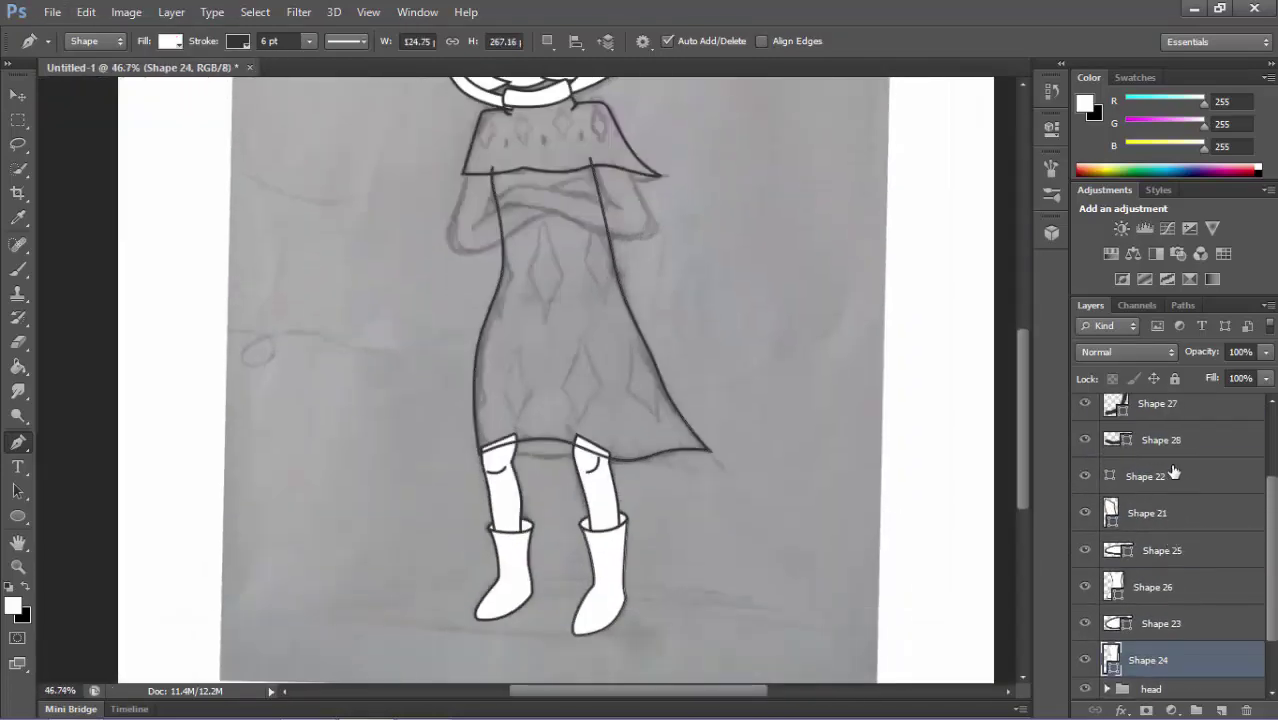
pyautogui.keyDown('shift'); pyautogui.click(1160, 550); pyautogui.keyUp('shift')
# Group the leg and boot layers, name the group 'kaki', and hide it.
pyautogui.keyDown('shift'); pyautogui.click(1160, 476); pyautogui.keyUp('shift')
pyautogui.hotkey('ctrl', 'g')
pyautogui.doubleClick(1149, 516)
pyautogui.write('kaki')
pyautogui.click(1085, 516)
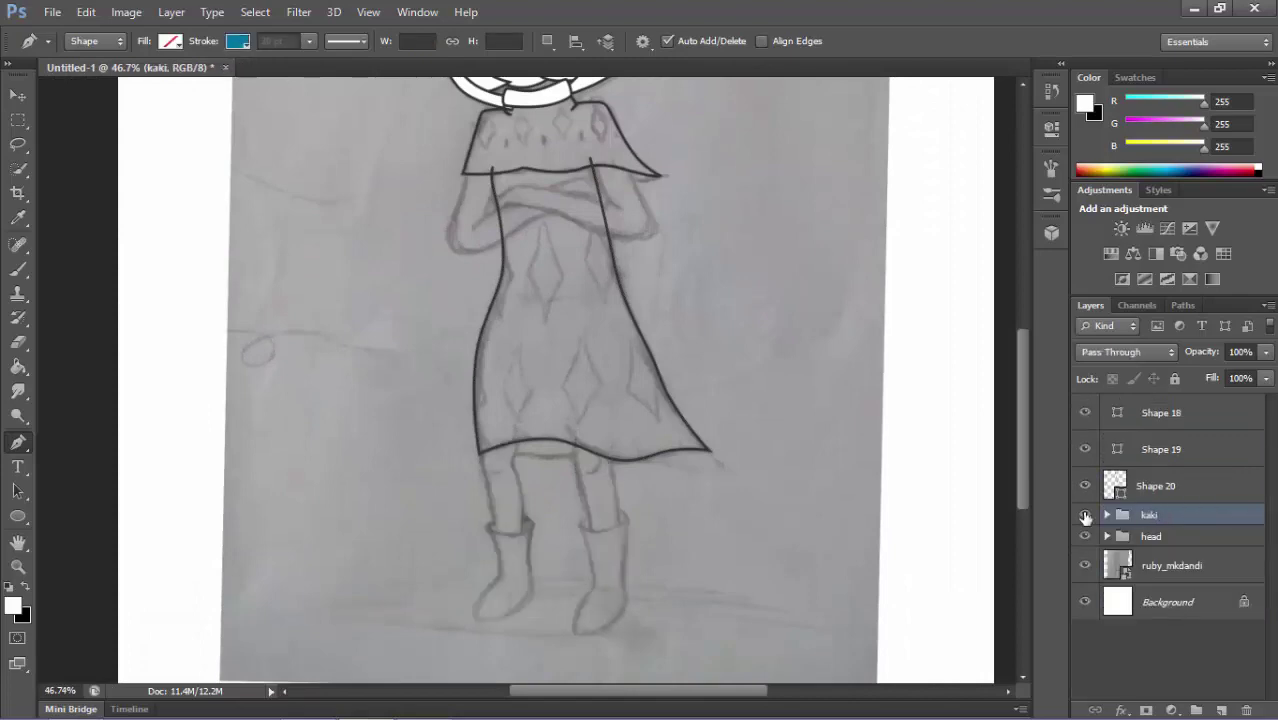
# Group Shape 18 and Shape 19 into a group named 'ca'.
pyautogui.scroll(3, 640, 300)
pyautogui.scroll(5, 651, 262)
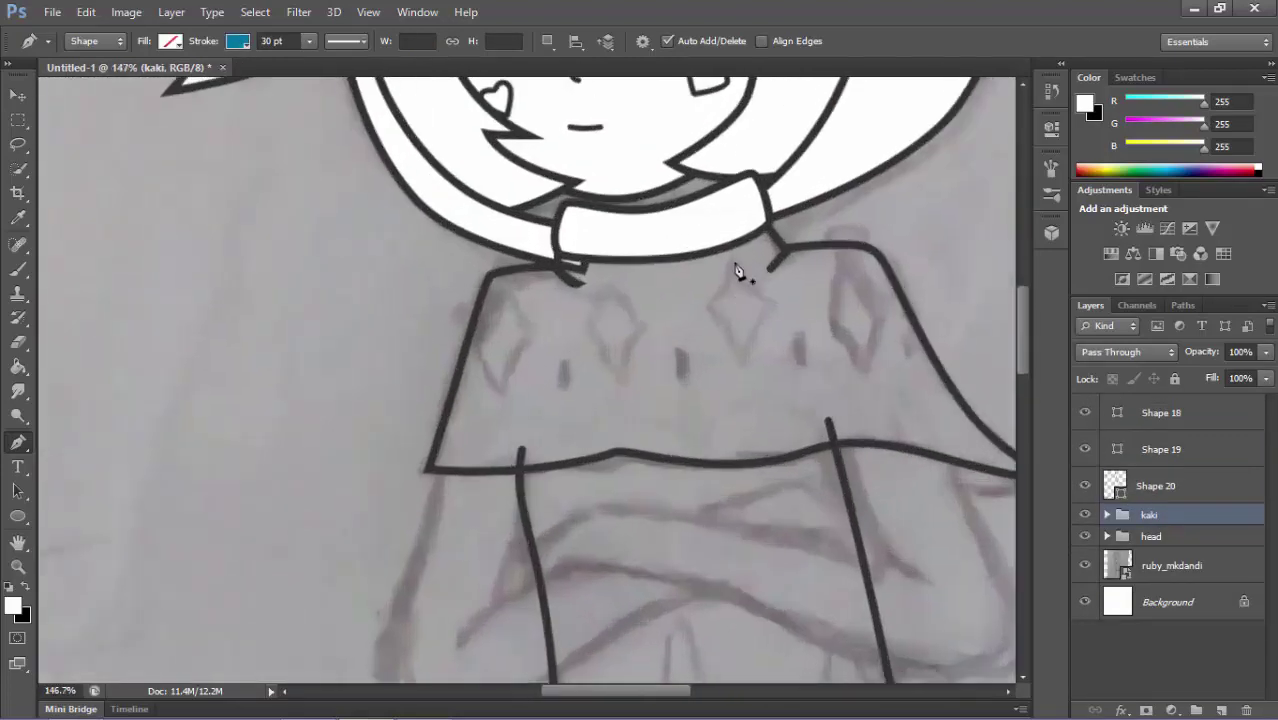
pyautogui.click(1165, 412)
pyautogui.keyDown('shift'); pyautogui.click(1168, 449); pyautogui.keyUp('shift')
pyautogui.hotkey('ctrl', 'g')
pyautogui.doubleClick(1155, 404)
pyautogui.write('chees')
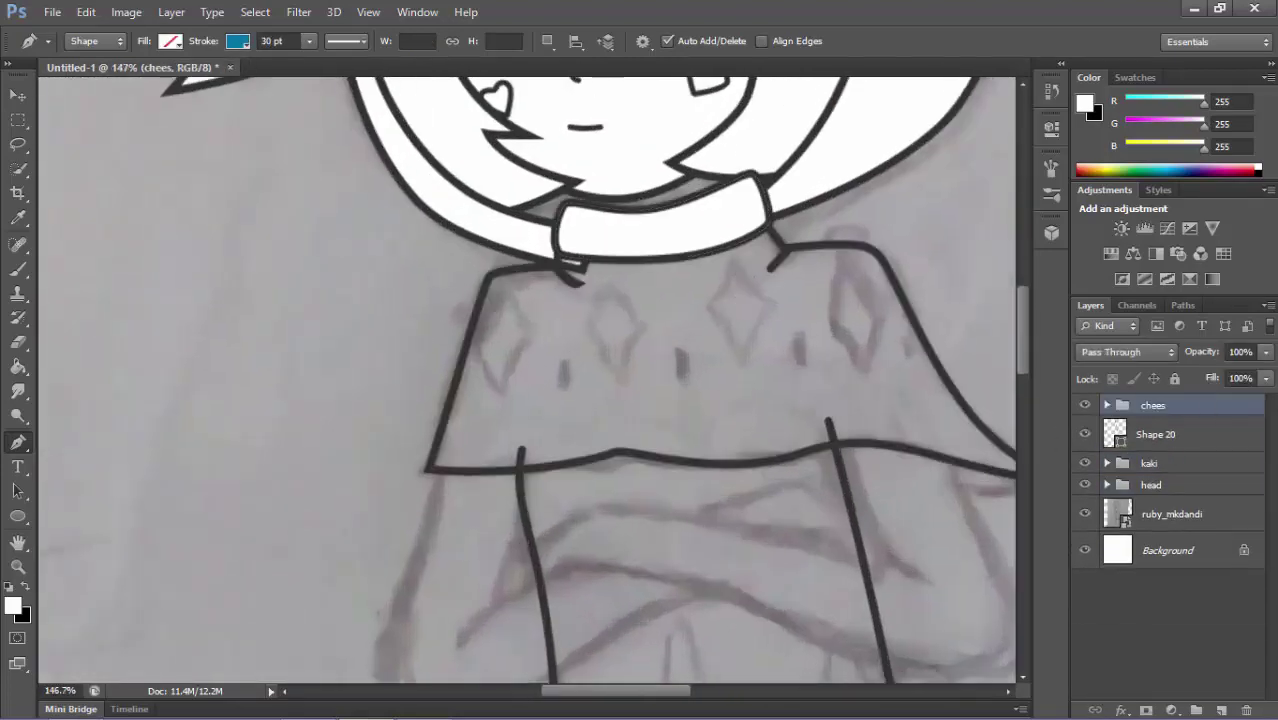
pyautogui.doubleClick(1171, 405)
pyautogui.press('Escape')
# Draw a short vertical line, Shape 29, on the poncho inside a new 'patern' group in ca.
pyautogui.click(615, 292)
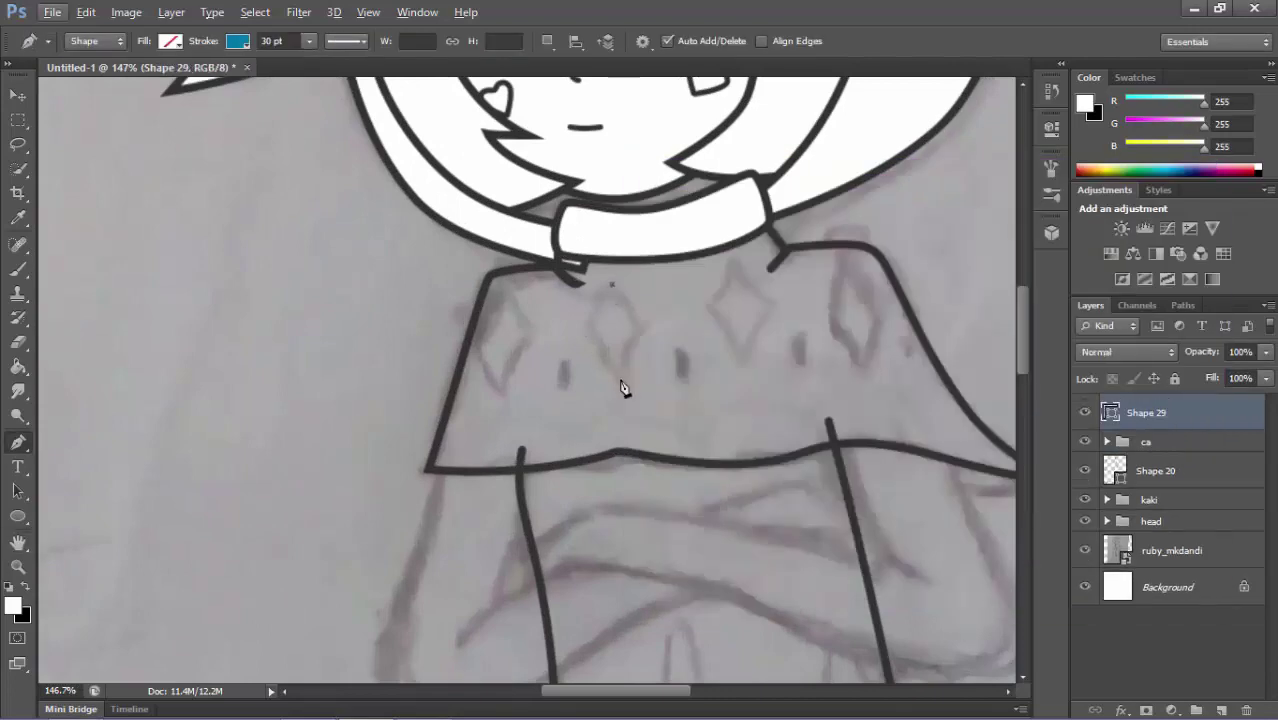
pyautogui.click(622, 385)
pyautogui.scroll(3, 622, 385)
pyautogui.hotkey('ctrl', 'alt', 'z')
pyautogui.hotkey('ctrl', 'alt', 'z')
pyautogui.hotkey('ctrl', 'shift', 'z')
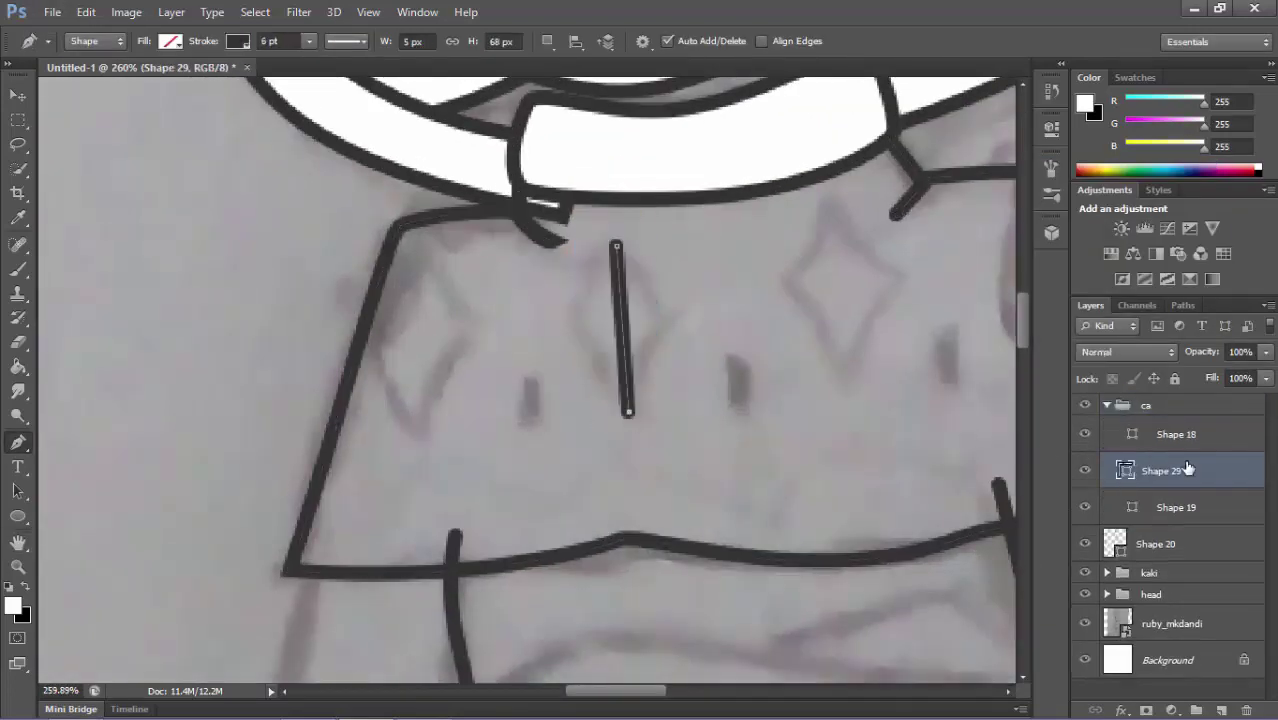
pyautogui.hotkey('ctrl', 'g')
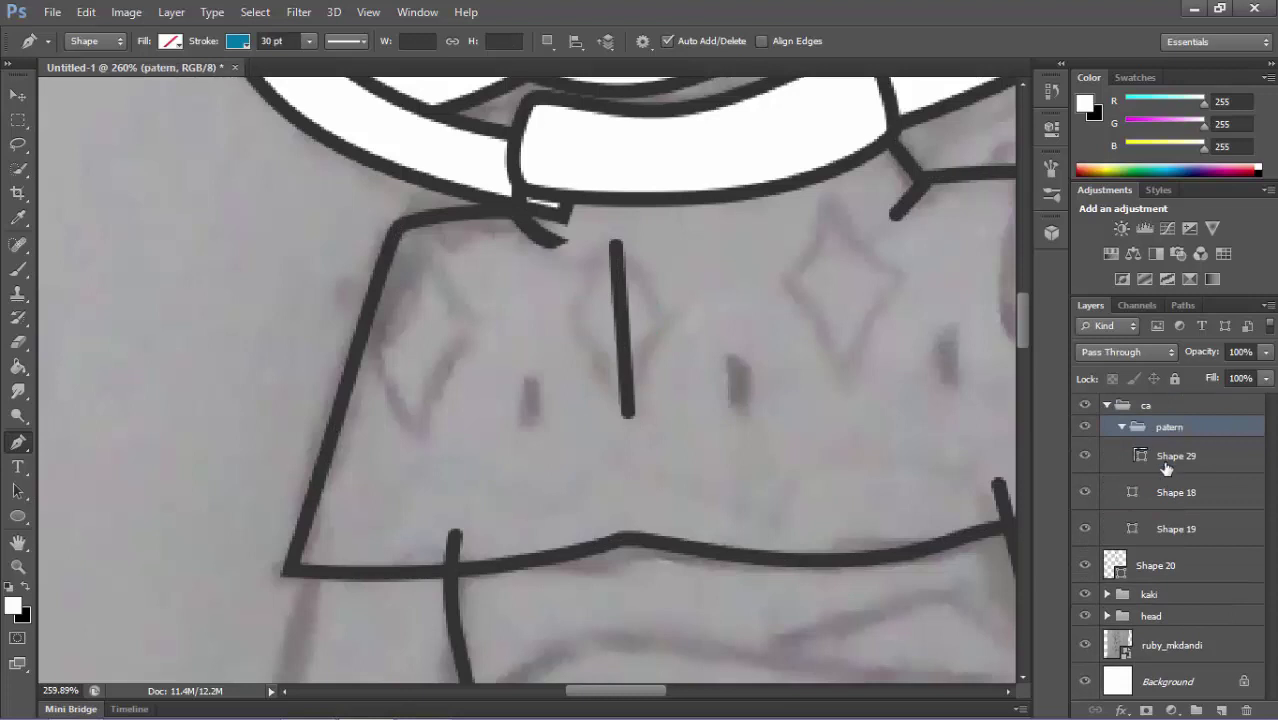
pyautogui.click(1166, 466)
# Reshape the Shape 29 line into a sharp-pointed diamond outline on the poncho.
pyautogui.scroll(2, 668, 381)
pyautogui.moveTo(622, 331)
pyautogui.mouseDown()
pyautogui.moveTo(668, 321)
pyautogui.moveTo(647, 330)
pyautogui.mouseUp()
pyautogui.click(709, 210)
pyautogui.click(726, 451)
pyautogui.scroll(-2, 688, 345)
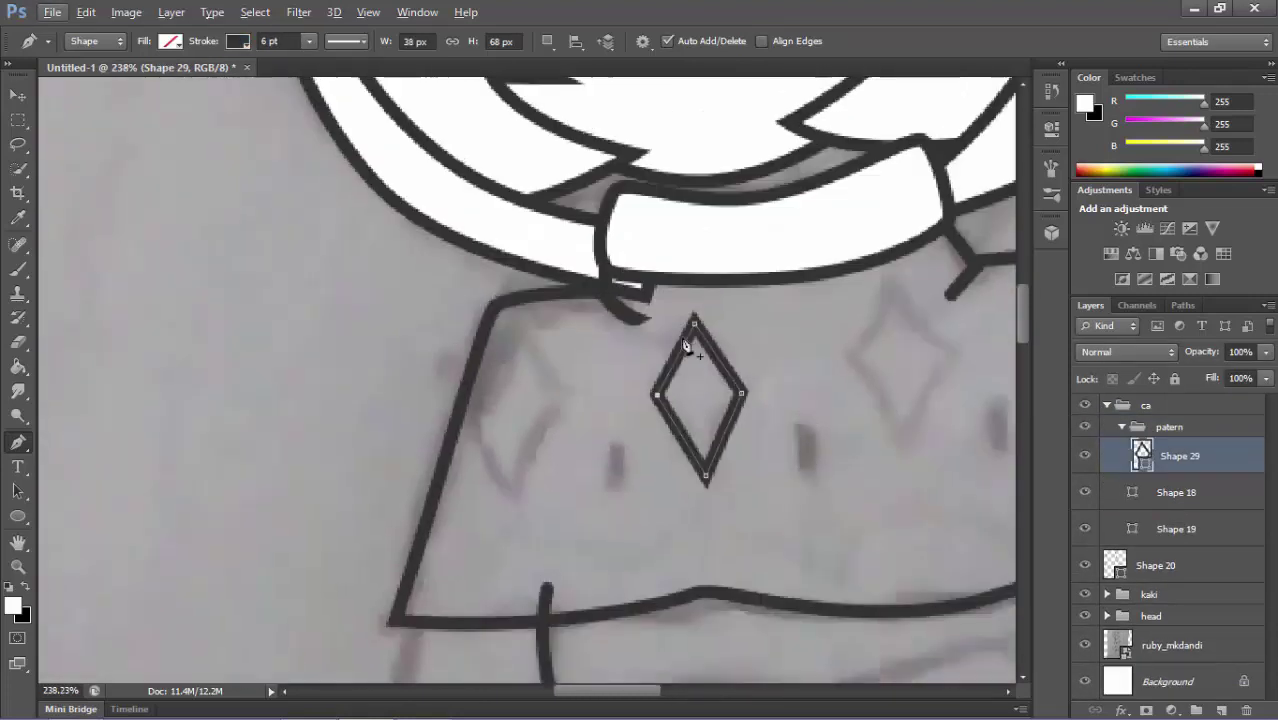
pyautogui.scroll(1, 681, 364)
pyautogui.scroll(2, 725, 360)
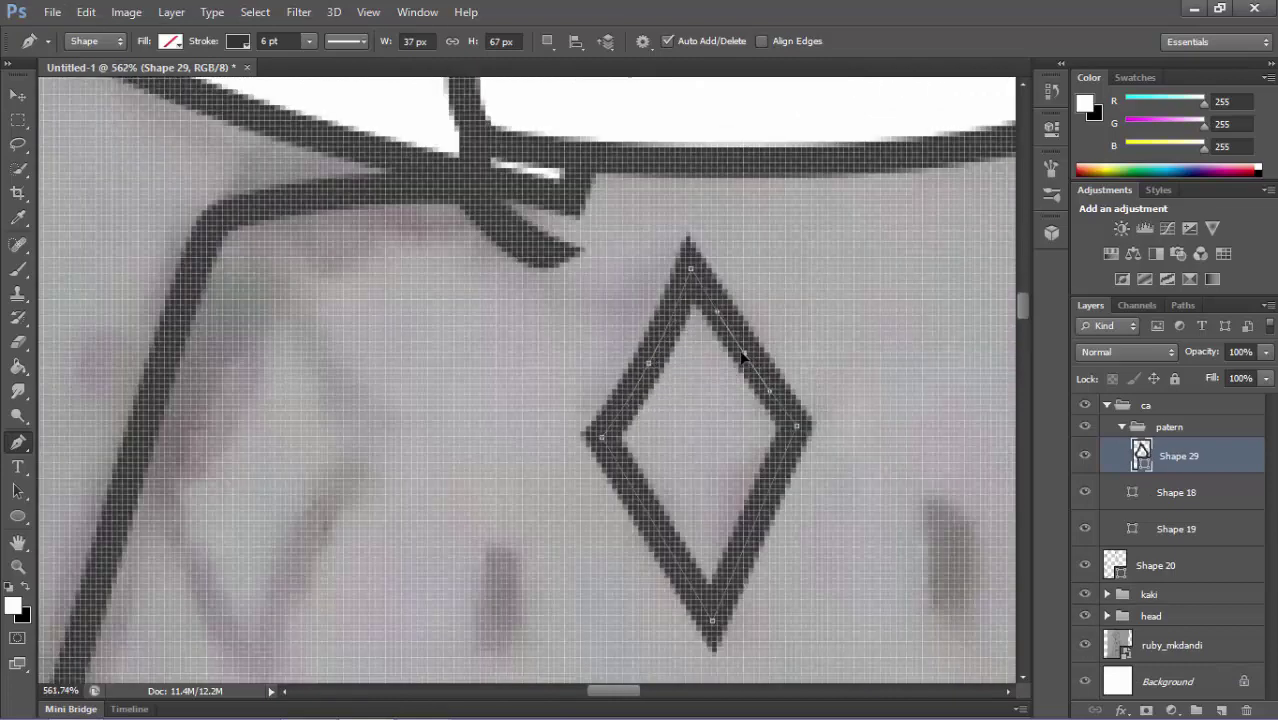
pyautogui.scroll(-2, 727, 617)
pyautogui.click(714, 563)
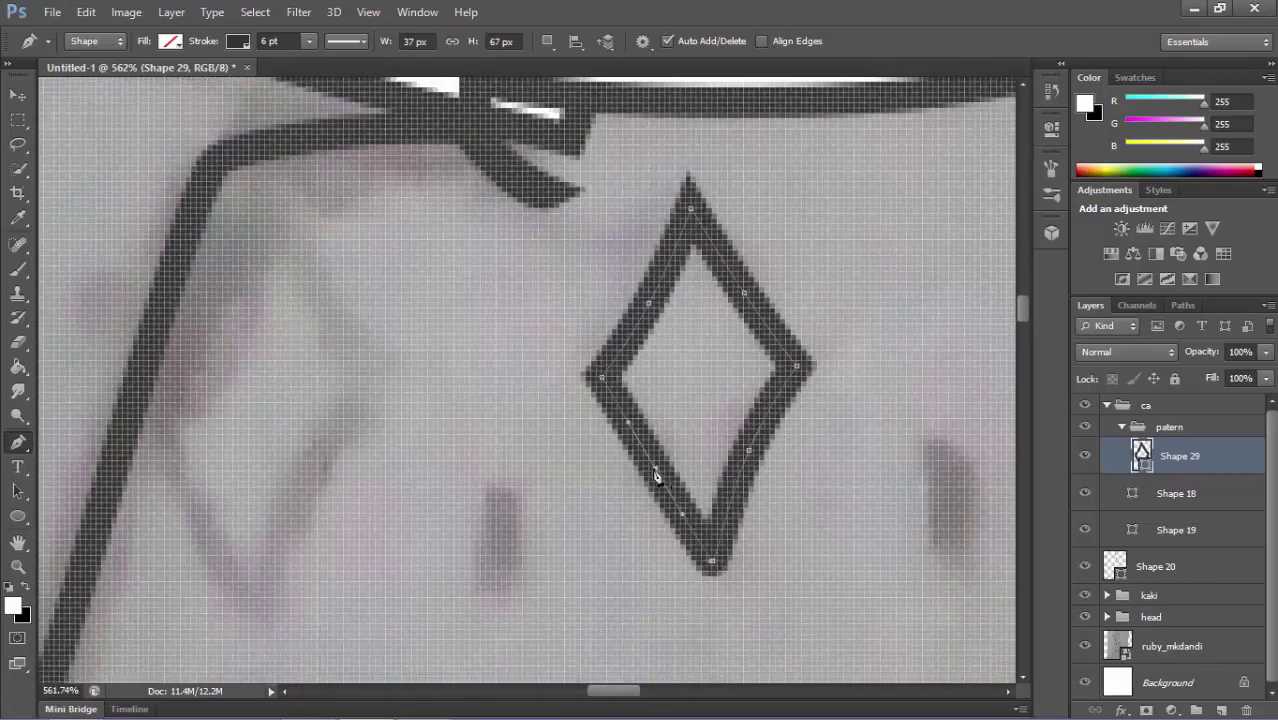
pyautogui.scroll(-3, 660, 470)
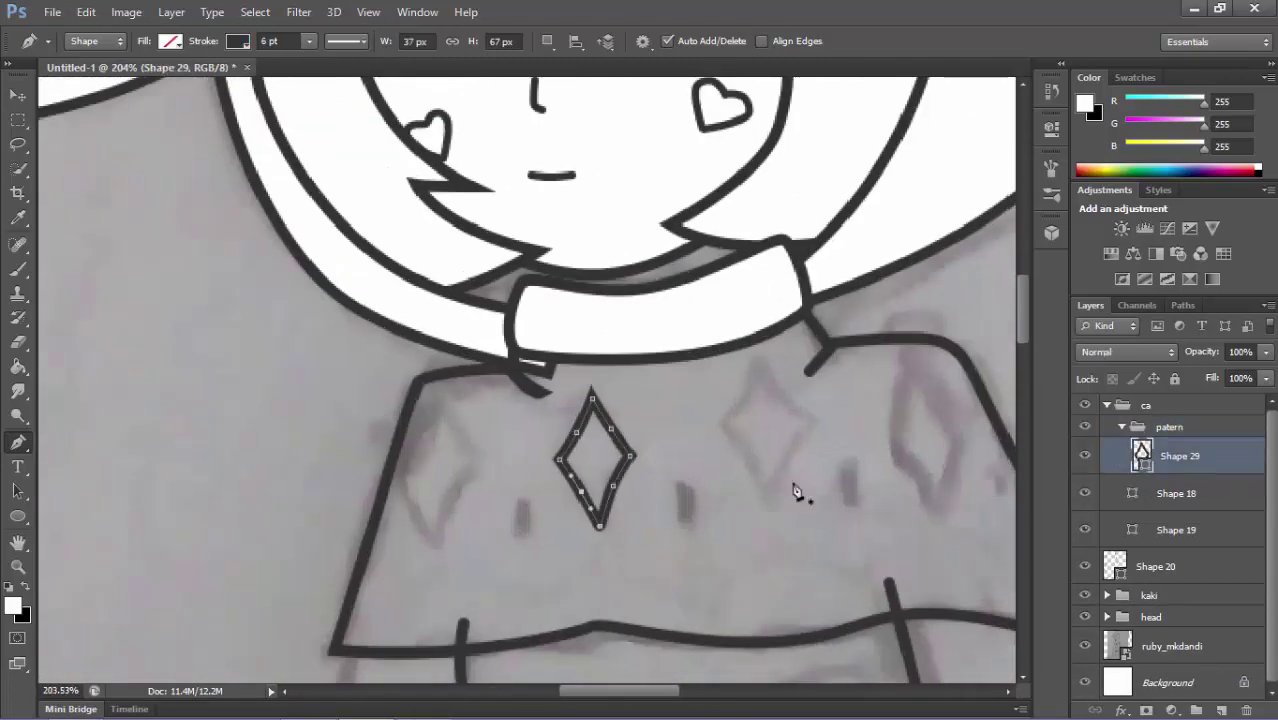
# Duplicate the diamond and move the copy to the right across the poncho.
pyautogui.rightClick(1180, 455)
pyautogui.click(884, 183)
pyautogui.press('Return')
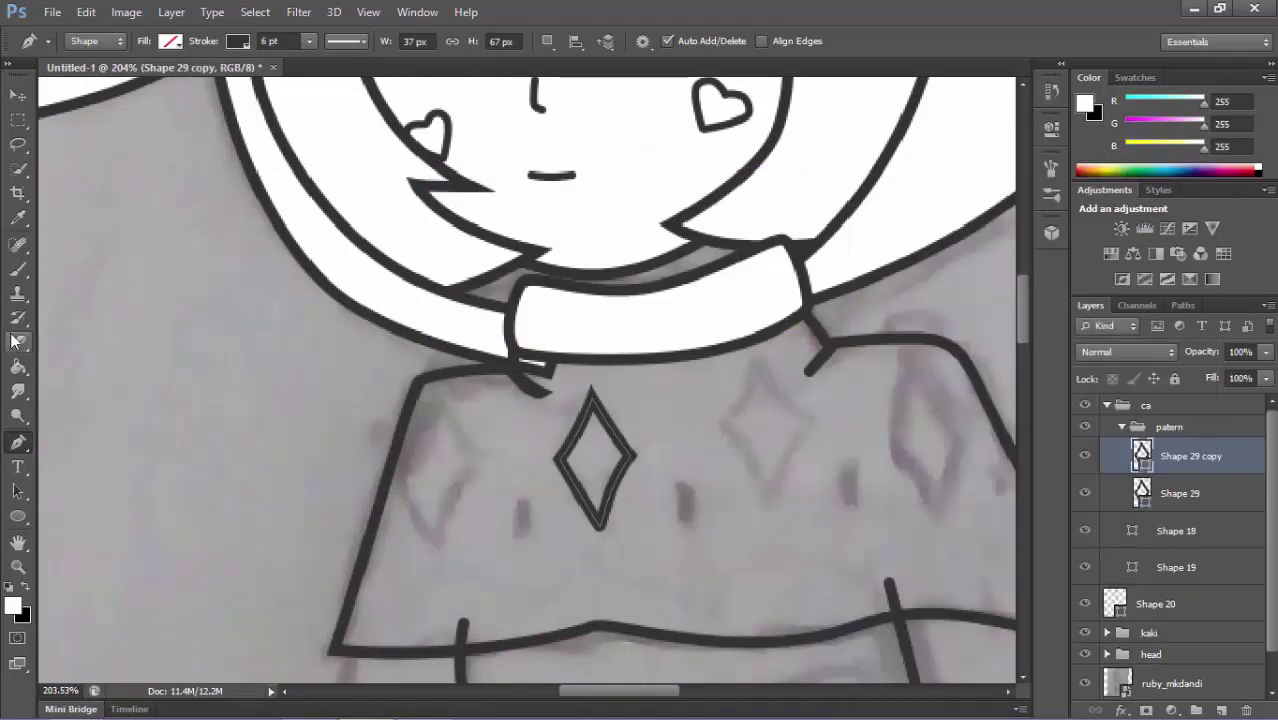
pyautogui.press('v')
pyautogui.scroll(-2, 625, 400)
pyautogui.hotkey('ctrl', 't')
pyautogui.moveTo(618, 448)
pyautogui.mouseDown()
pyautogui.moveTo(752, 438)
pyautogui.moveTo(858, 455)
pyautogui.mouseUp()
pyautogui.press('Return')
# Add a third diamond copy, shifted and tilted further right.
pyautogui.press('b')
pyautogui.hotkey('ctrl', 'j')
pyautogui.hotkey('ctrl', 't')
pyautogui.moveTo(900, 395); pyautogui.dragTo(888, 382)
pyautogui.scroll(2, 888, 380)
pyautogui.hotkey('alt', 'space')
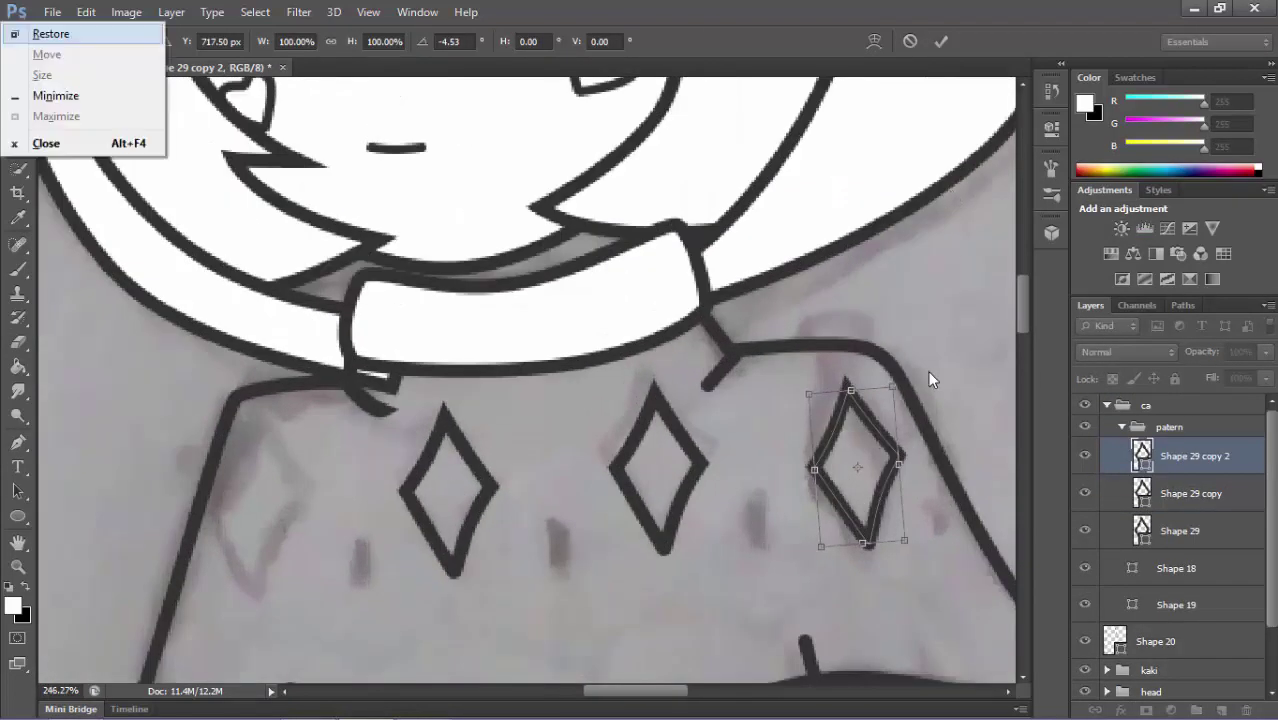
pyautogui.press('Escape')
pyautogui.press('Return')
pyautogui.press('b')
# Add a fourth diamond copy on the left side of the poncho, slightly tilted.
pyautogui.hotkey('ctrl', 'j')
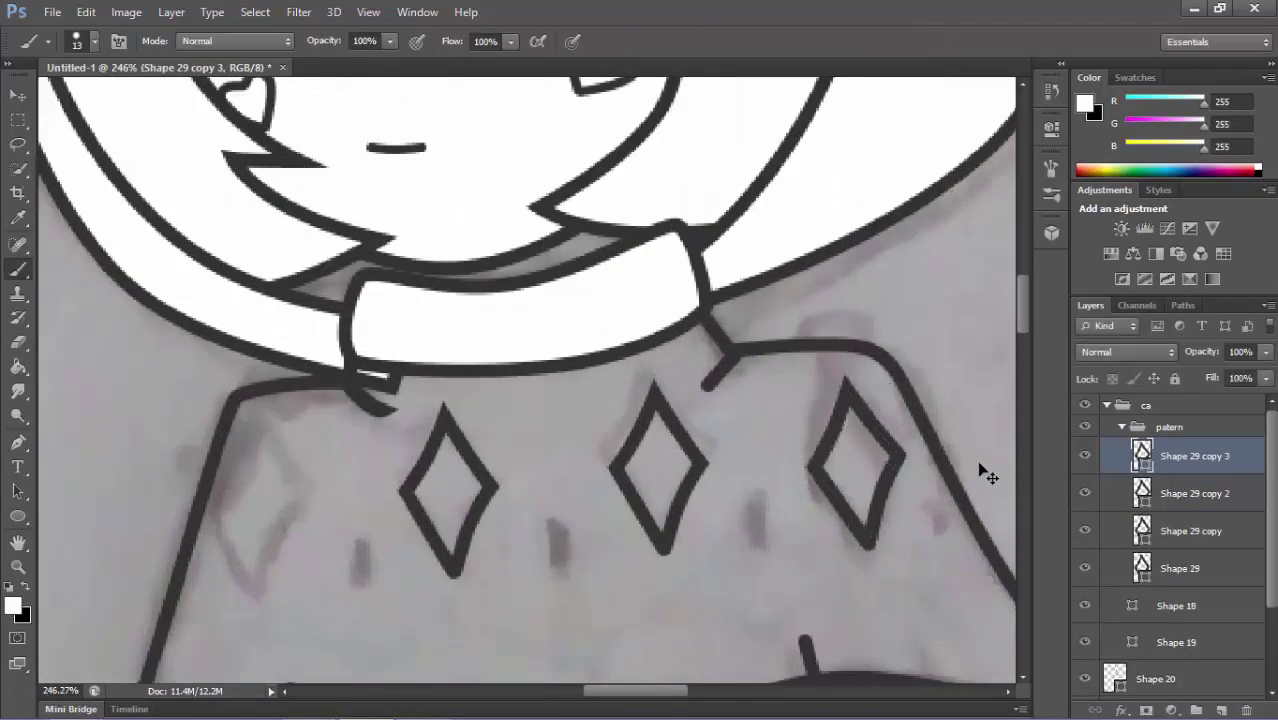
pyautogui.hotkey('ctrl', 't')
pyautogui.moveTo(905, 452); pyautogui.dragTo(310, 471)
pyautogui.moveTo(318, 405); pyautogui.dragTo(342, 413)
pyautogui.hscroll(-2, 360, 450)
pyautogui.press('Return')
# Reposition the diamonds evenly across the poncho and nudge the rightmost one up.
pyautogui.hotkey('ctrl', '-')
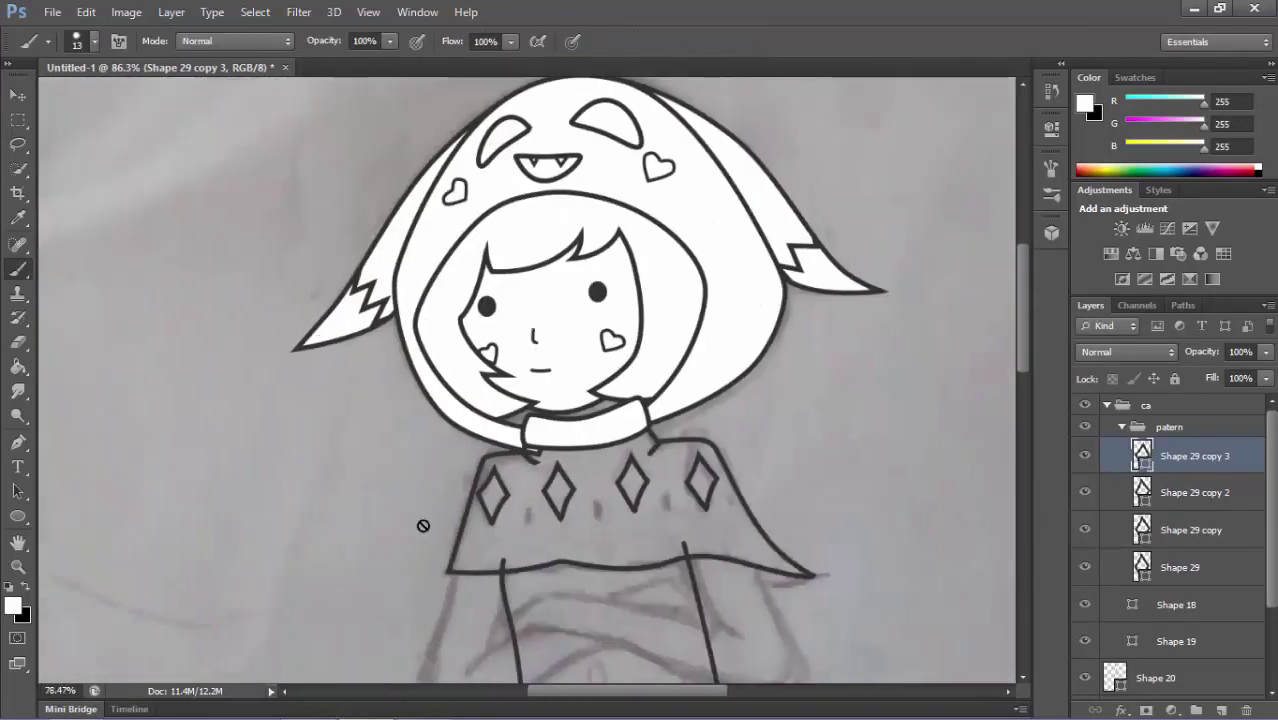
pyautogui.hotkey('ctrl', 't')
pyautogui.moveTo(600, 500); pyautogui.dragTo(699, 471)
pyautogui.press('Return')
pyautogui.scroll(3, 830, 440)
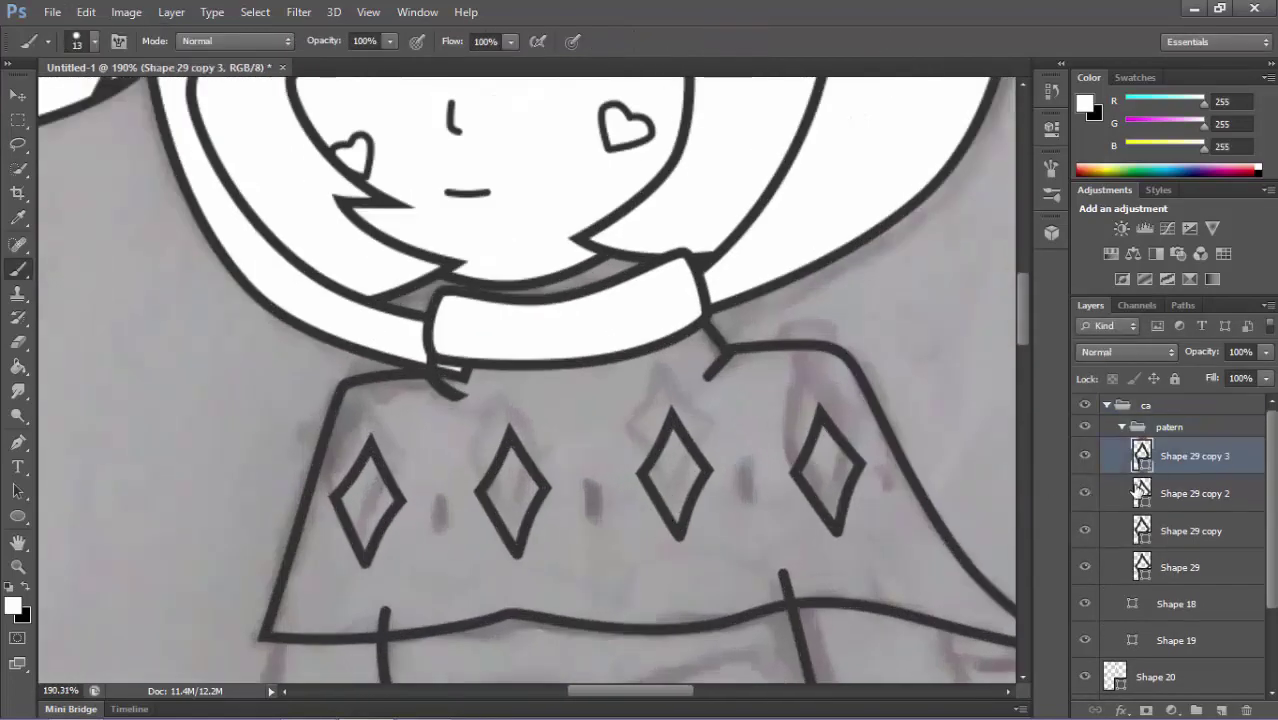
pyautogui.moveTo(830, 440); pyautogui.dragTo(822, 426)
pyautogui.scroll(-3, 800, 480)
pyautogui.scroll(3, 766, 550)
pyautogui.scroll(-3, 766, 550)
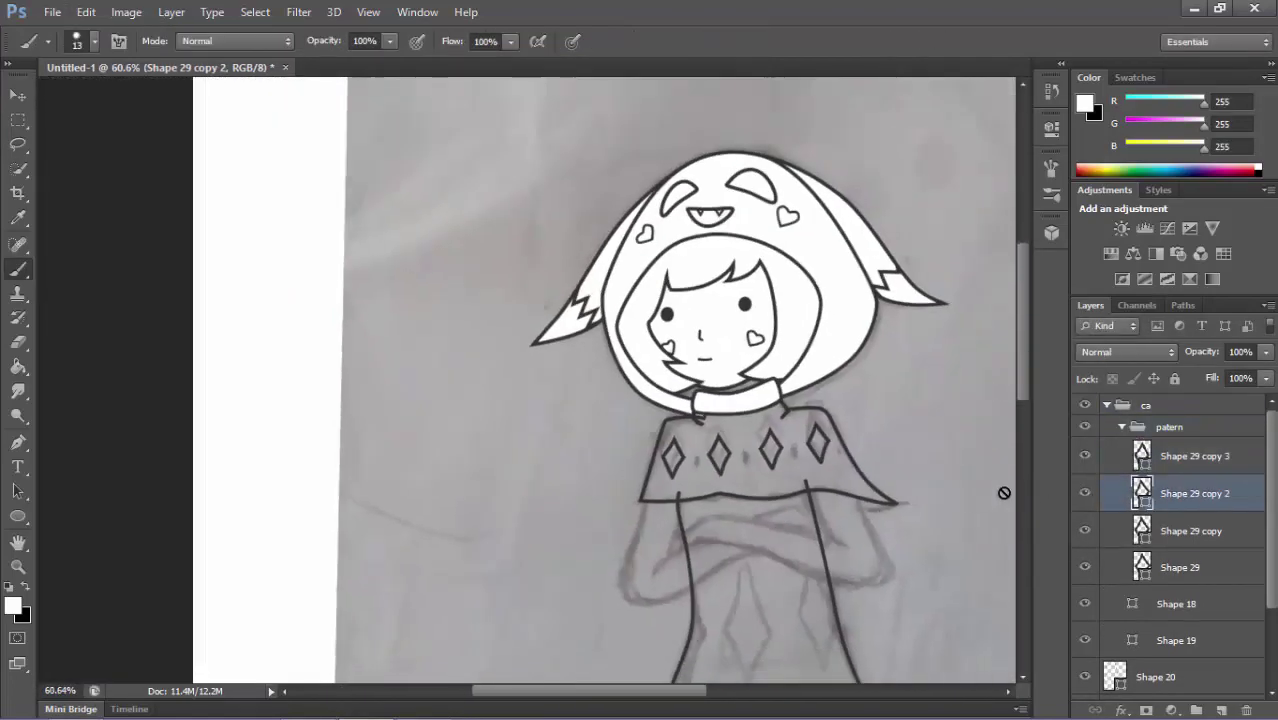
pyautogui.scroll(3, 797, 566)
pyautogui.scroll(2, 797, 566)
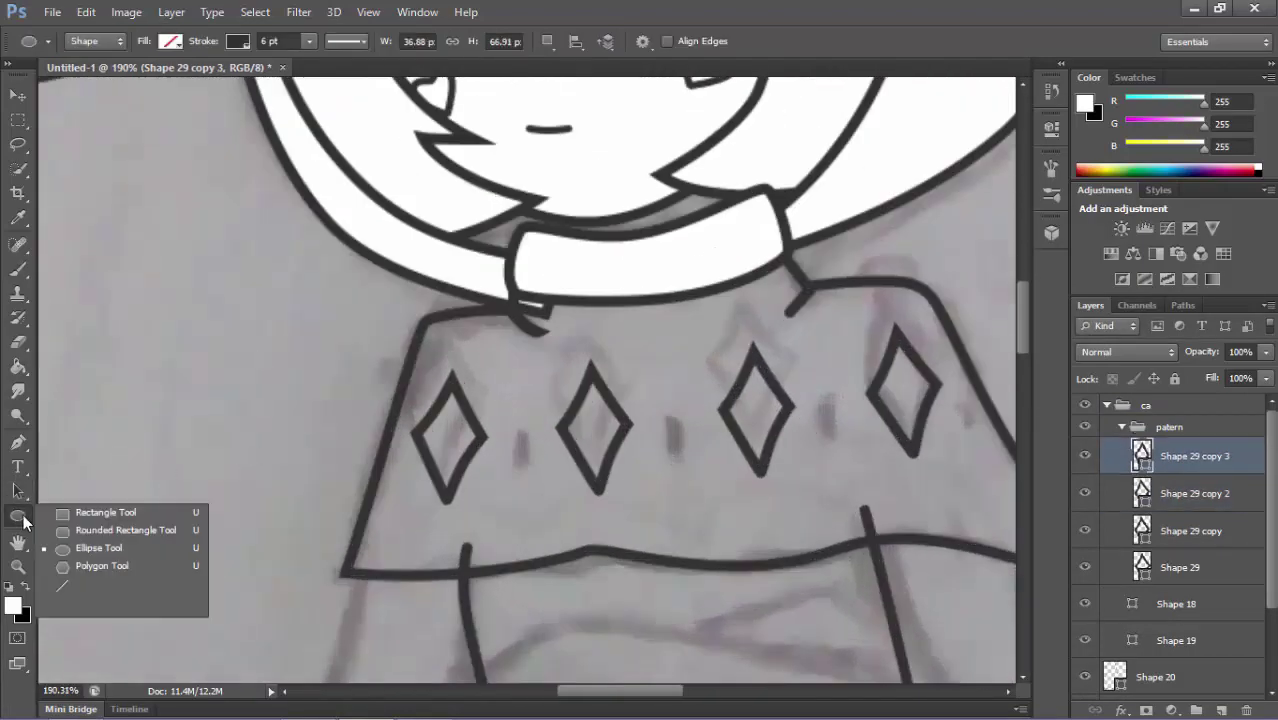
# Draw a small dark grey rounded-rectangle dash between two diamonds.
pyautogui.click(18, 516)
pyautogui.click(80, 539)
pyautogui.moveTo(750, 399); pyautogui.dragTo(771, 448)
pyautogui.click(170, 41)
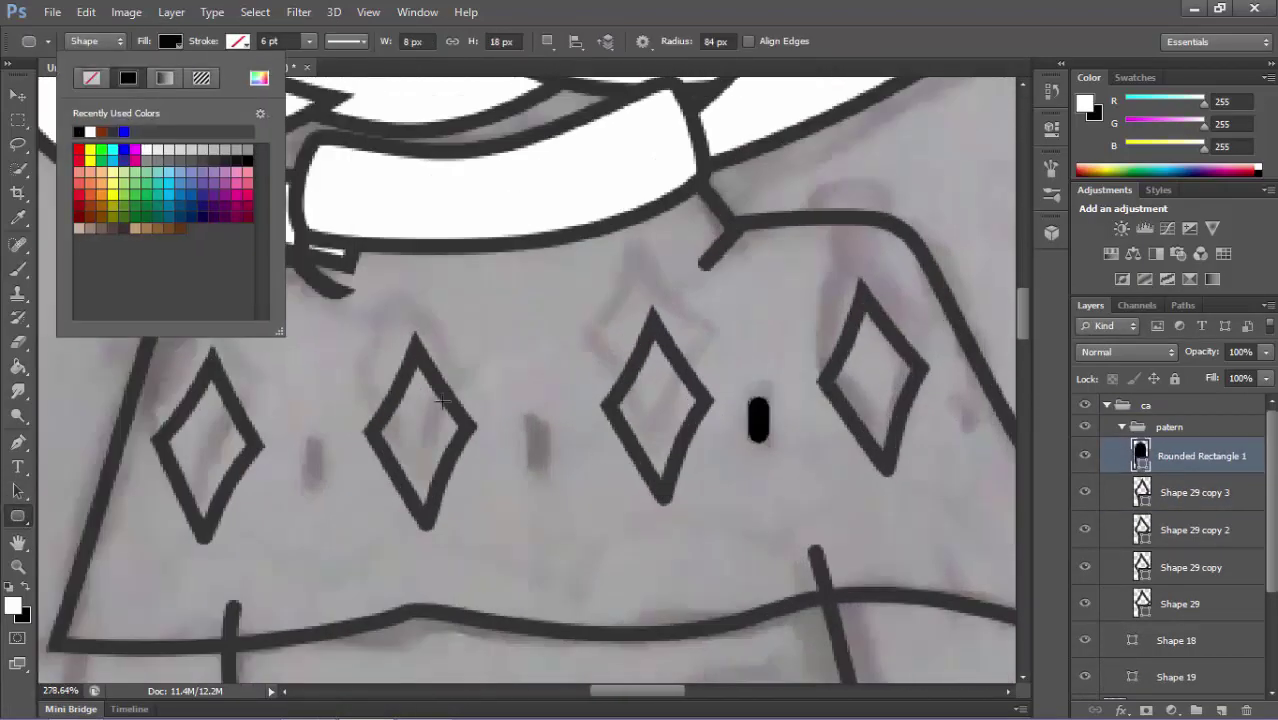
pyautogui.click(259, 77)
pyautogui.click(1235, 317)
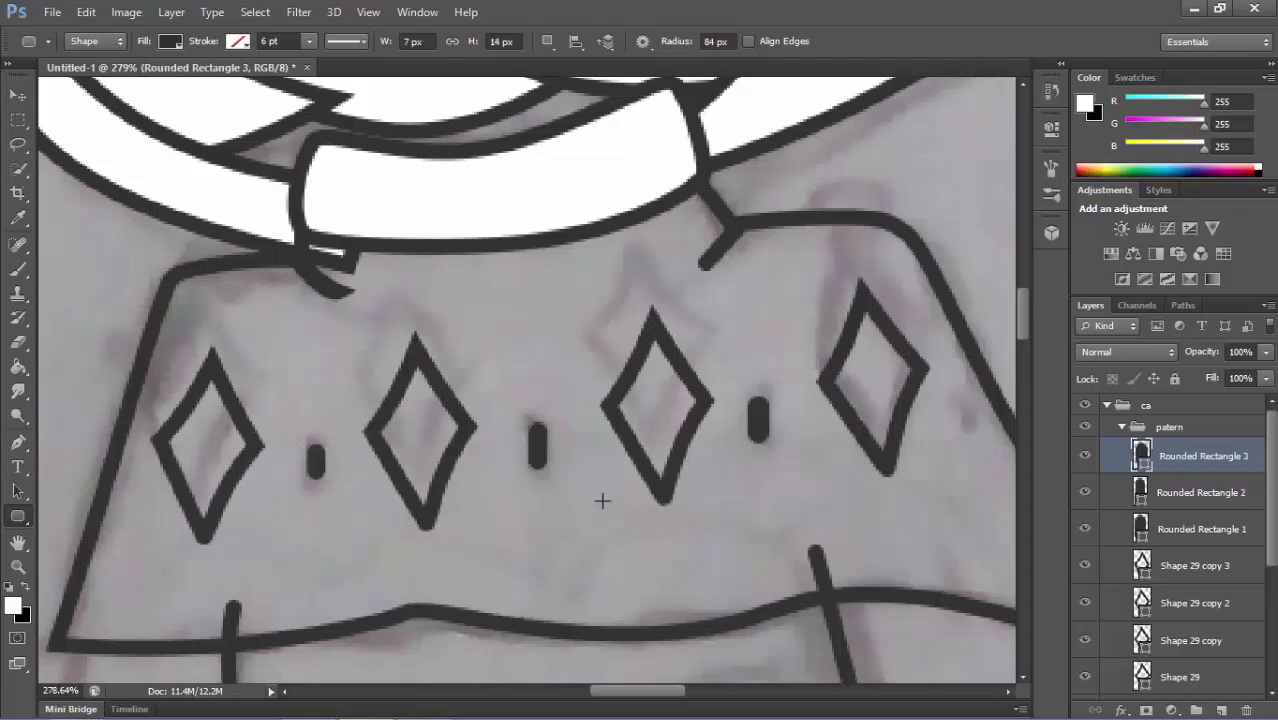
# Add more rounded-rectangle dashes between the left diamonds and near the poncho's right edge.
pyautogui.moveTo(319, 478); pyautogui.dragTo(320, 481)
pyautogui.moveTo(962, 385); pyautogui.dragTo(978, 423)
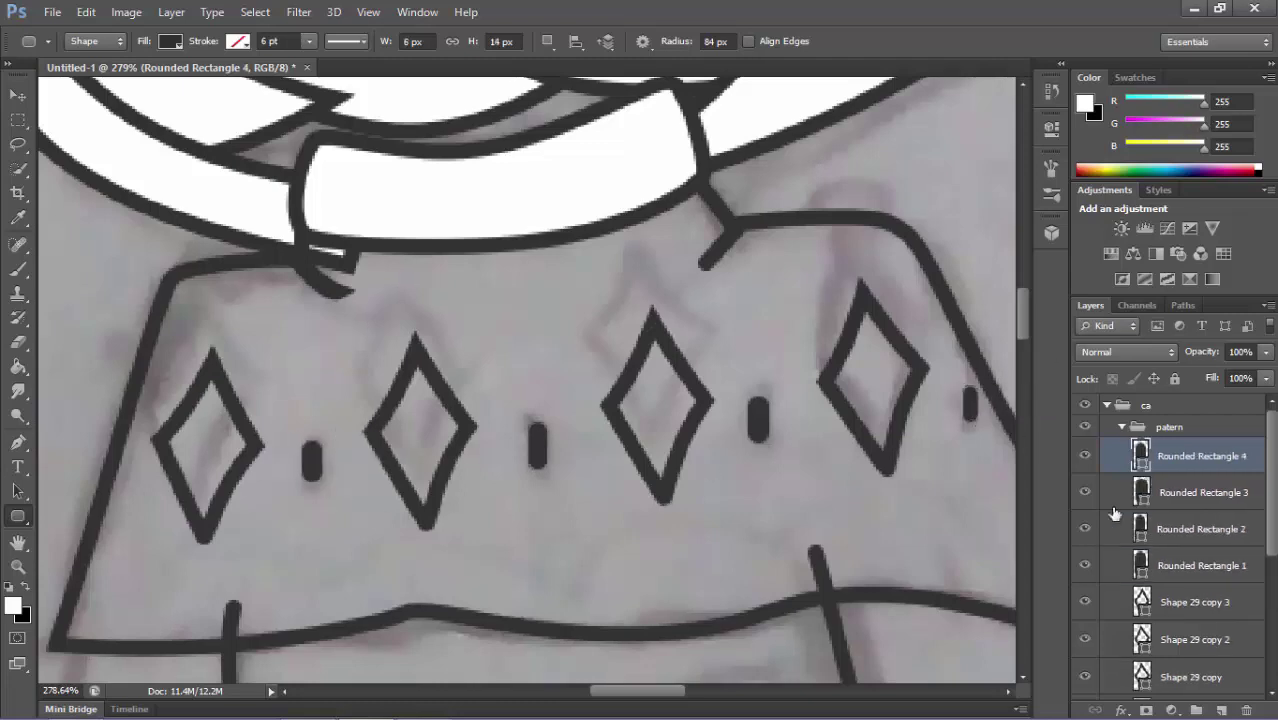
pyautogui.hotkey('ctrl', 't')
pyautogui.press('Return')
pyautogui.scroll(-2, 984, 434)
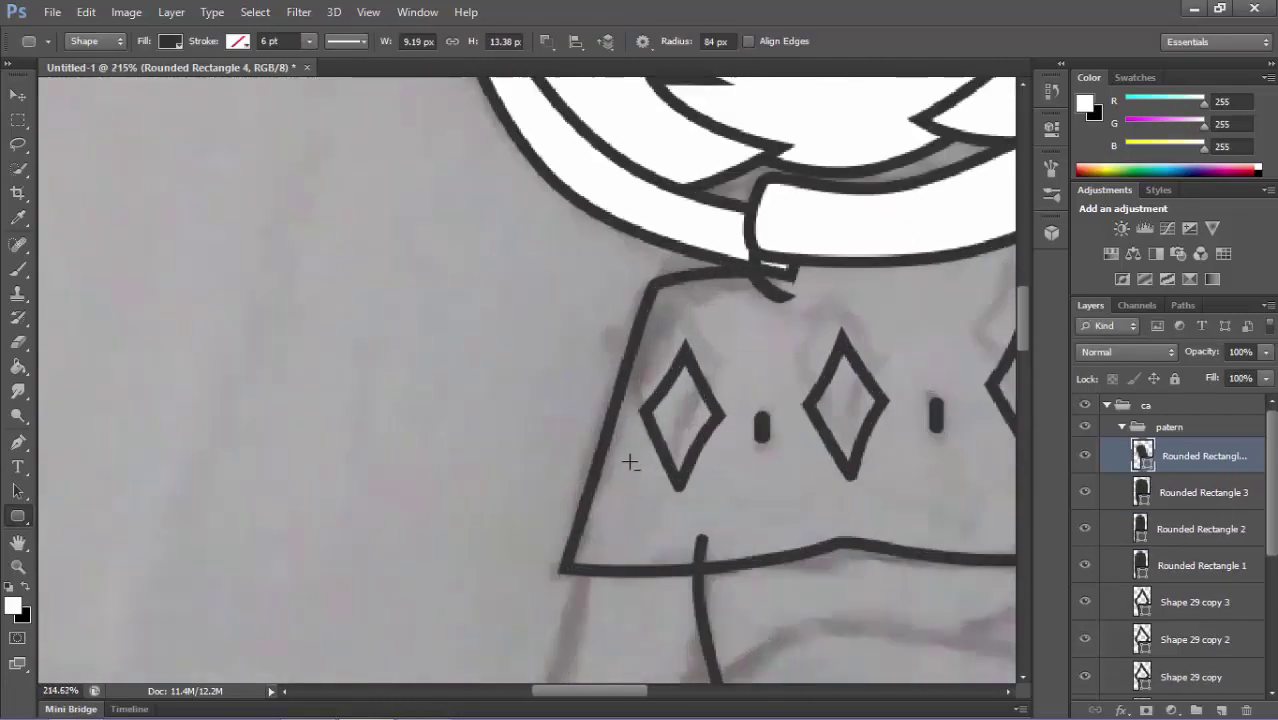
pyautogui.scroll(-2, 628, 456)
# Commit the pattern's transform and give the cape shape a white fill.
pyautogui.click(1125, 428)
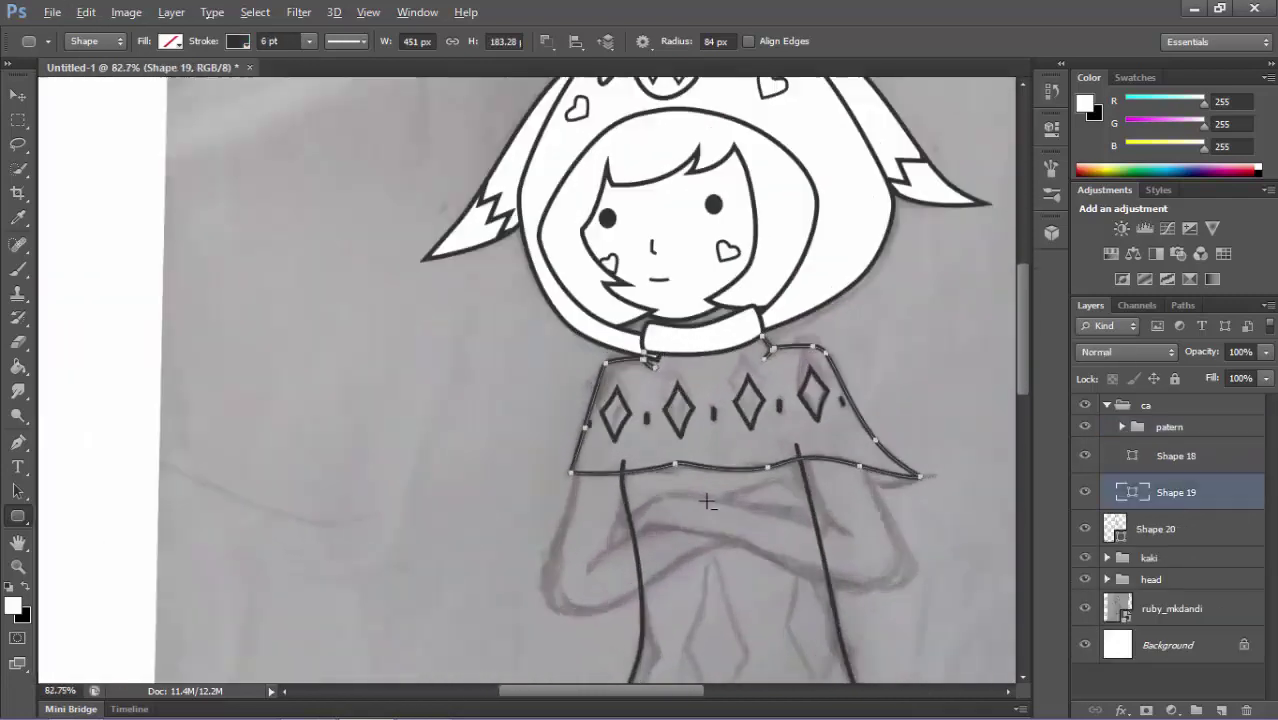
pyautogui.click(170, 41)
pyautogui.click(194, 111)
# Zoom in closely to inspect the cape's collar edge.
pyautogui.scroll(2, 750, 420)
pyautogui.scroll(6, 740, 380)
pyautogui.hotkey('alt', '[')
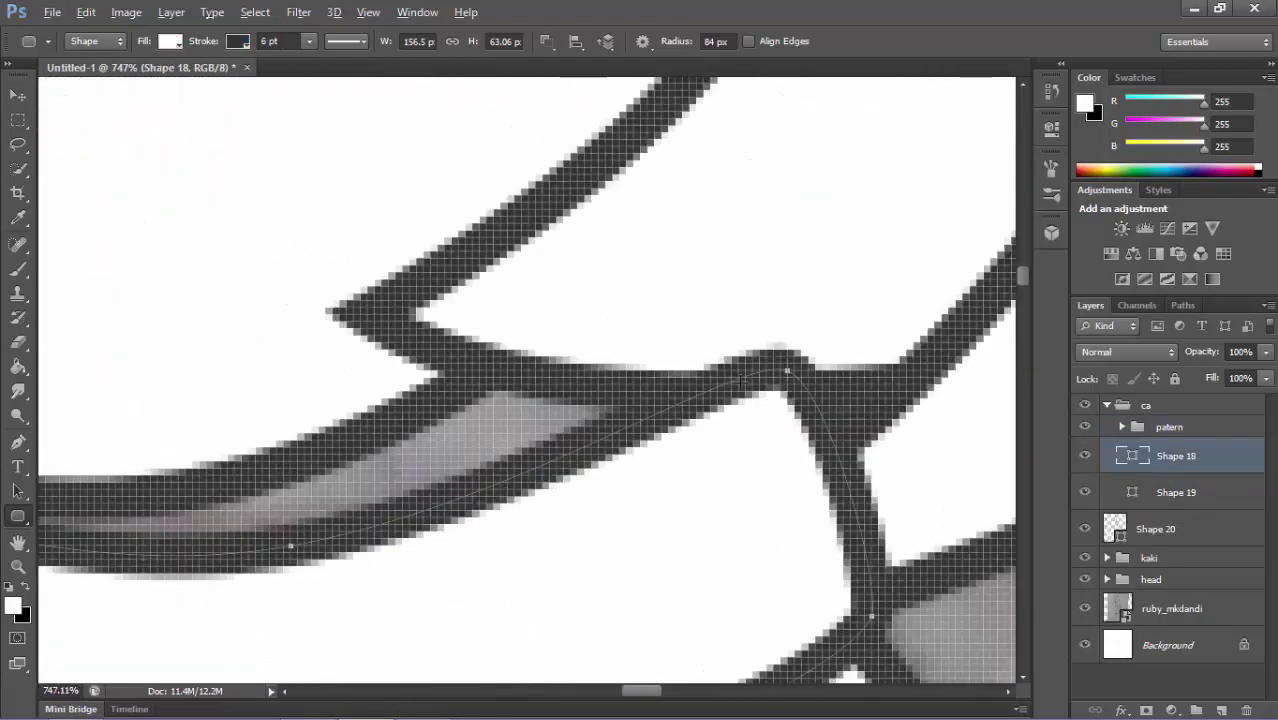
pyautogui.scroll(-1, 790, 377)
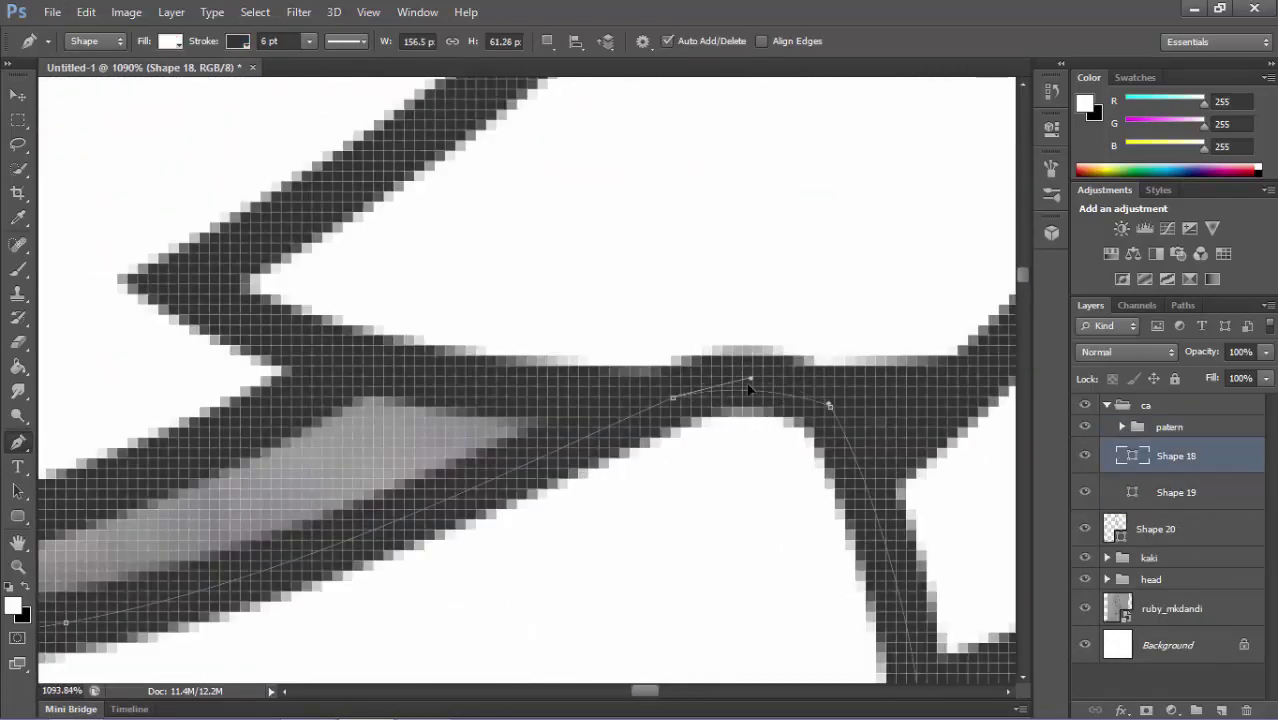
pyautogui.scroll(-3, 799, 434)
pyautogui.scroll(-5, 717, 483)
pyautogui.scroll(-1, 519, 344)
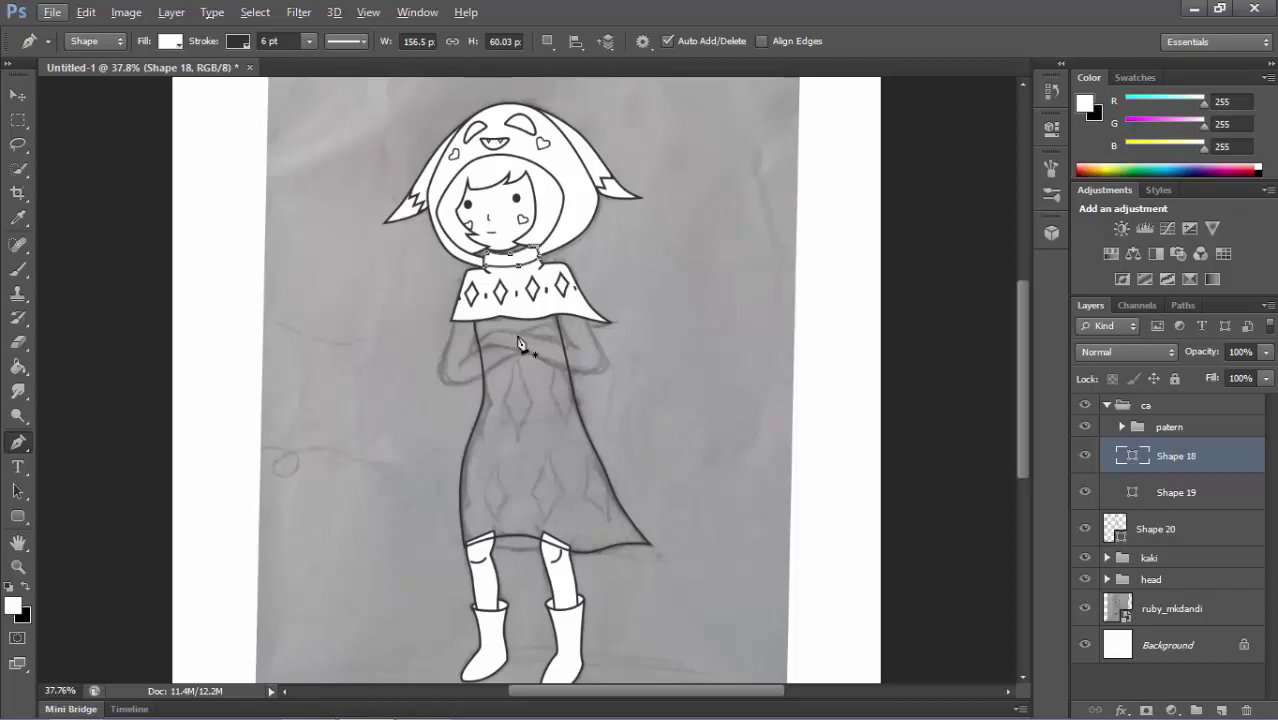
pyautogui.scroll(4, 600, 532)
# Draw a straight line across the boot tops above Shape 20 with a 6 pt black stroke.
pyautogui.click(1156, 529)
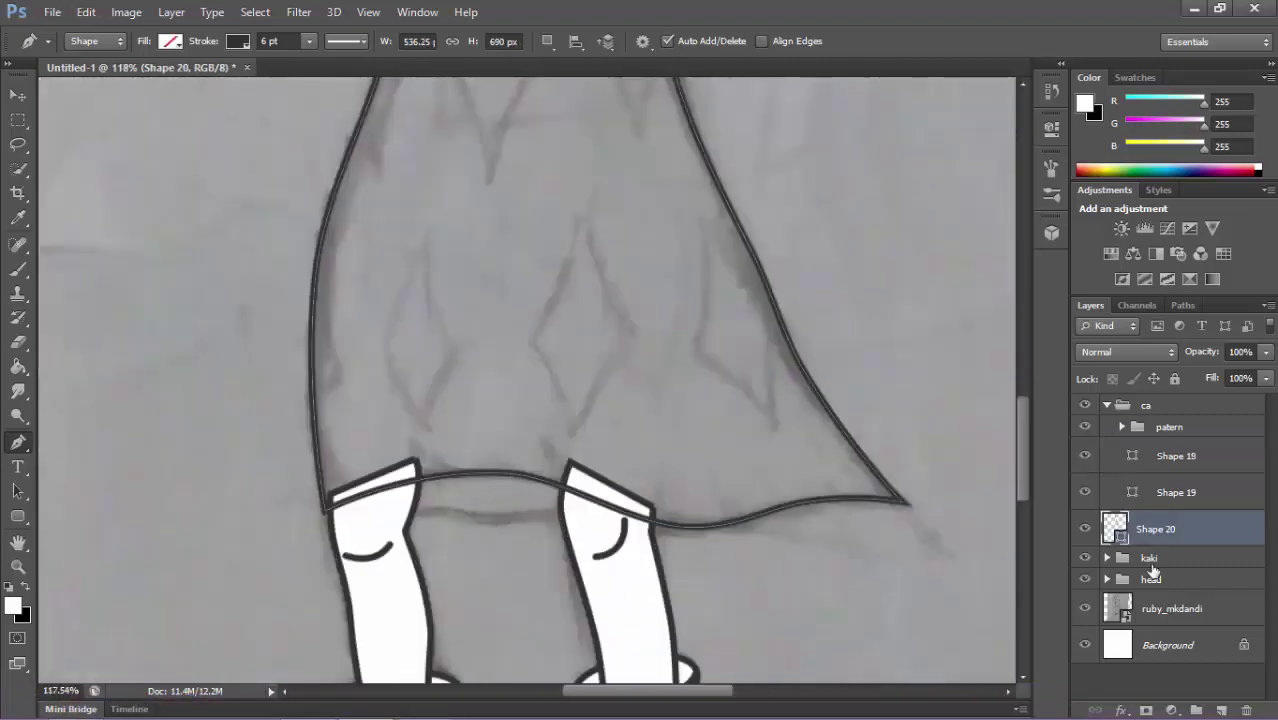
pyautogui.click(1103, 575)
pyautogui.click(378, 517)
pyautogui.click(752, 517)
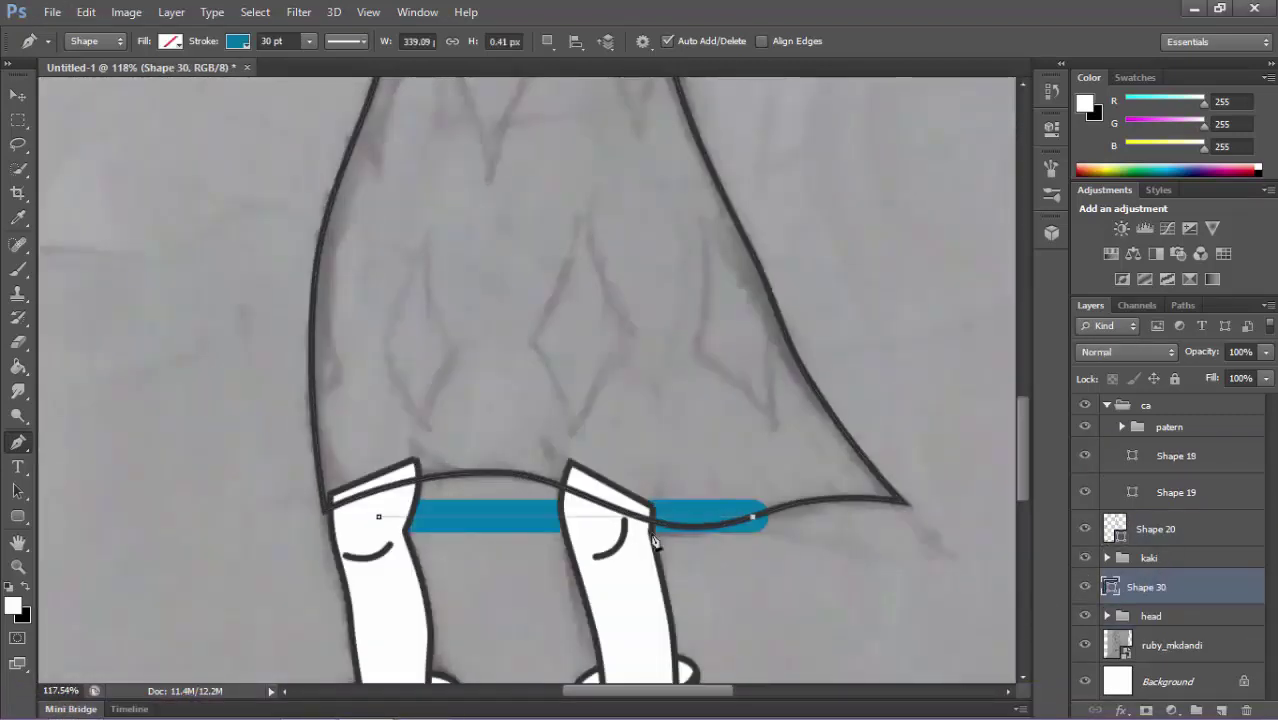
pyautogui.write('6')
pyautogui.click(237, 41)
pyautogui.click(156, 128)
pyautogui.press('Return')
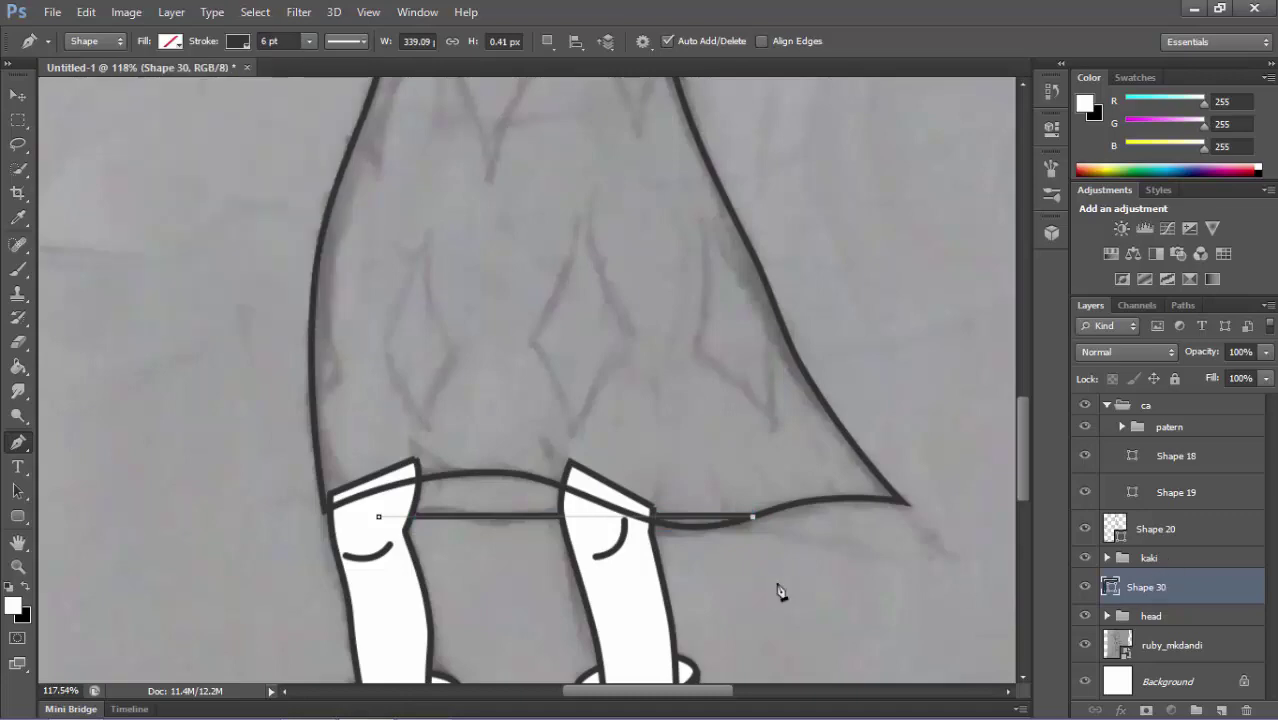
# Add anchors and bend the line into a wavy hem curve across the legs.
pyautogui.scroll(3, 661, 545)
pyautogui.click(368, 504)
pyautogui.moveTo(257, 505); pyautogui.dragTo(261, 484)
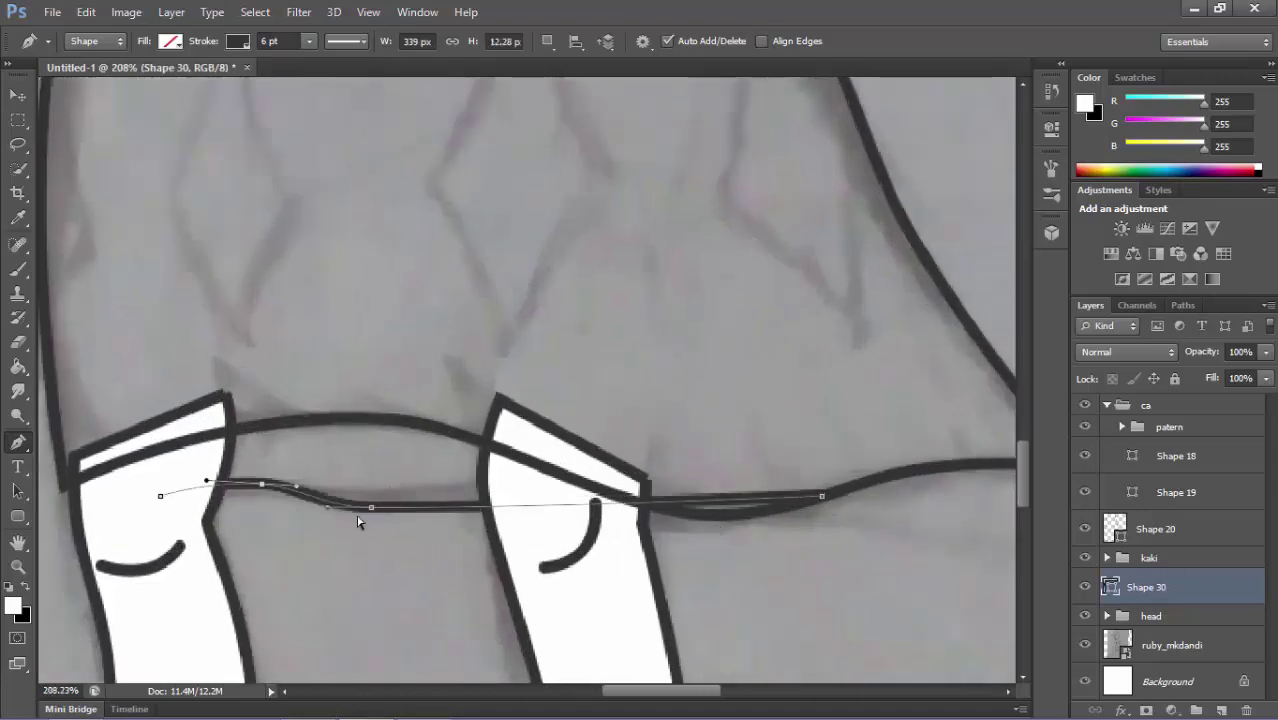
pyautogui.moveTo(648, 486); pyautogui.dragTo(673, 522)
pyautogui.scroll(3, 673, 522)
pyautogui.scroll(3, 600, 500)
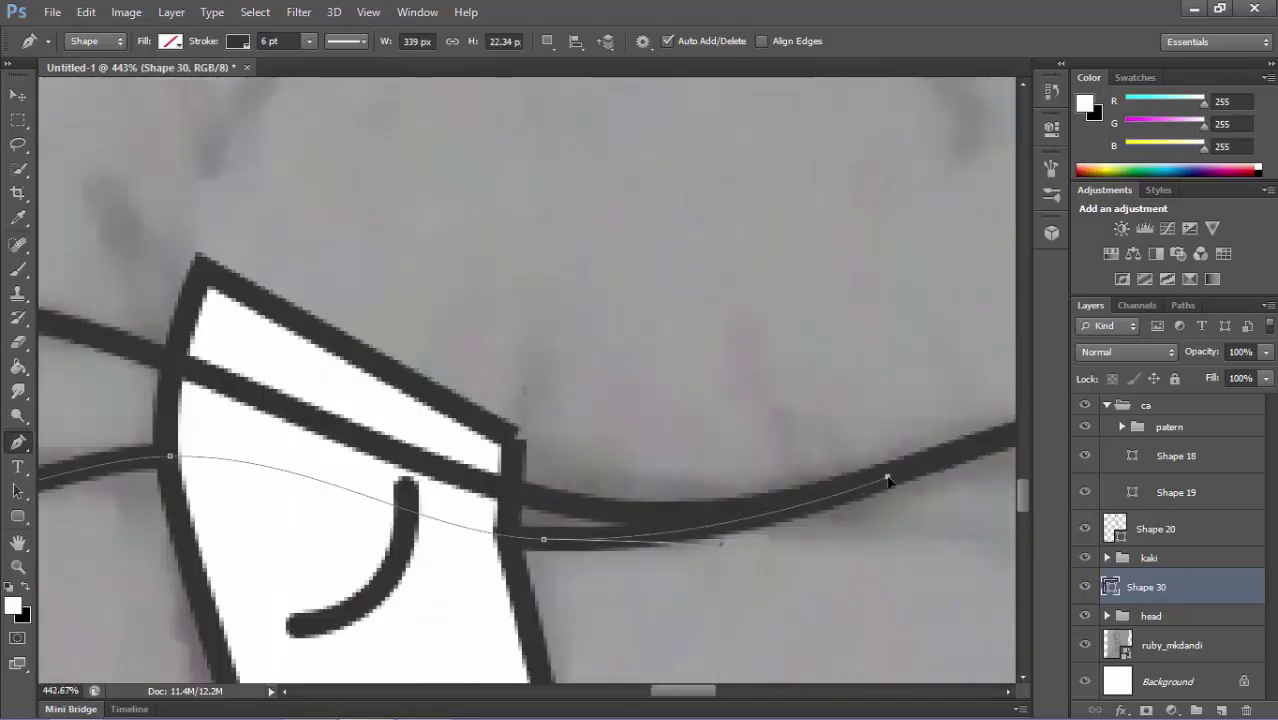
pyautogui.scroll(-6, 513, 508)
pyautogui.scroll(3, 513, 508)
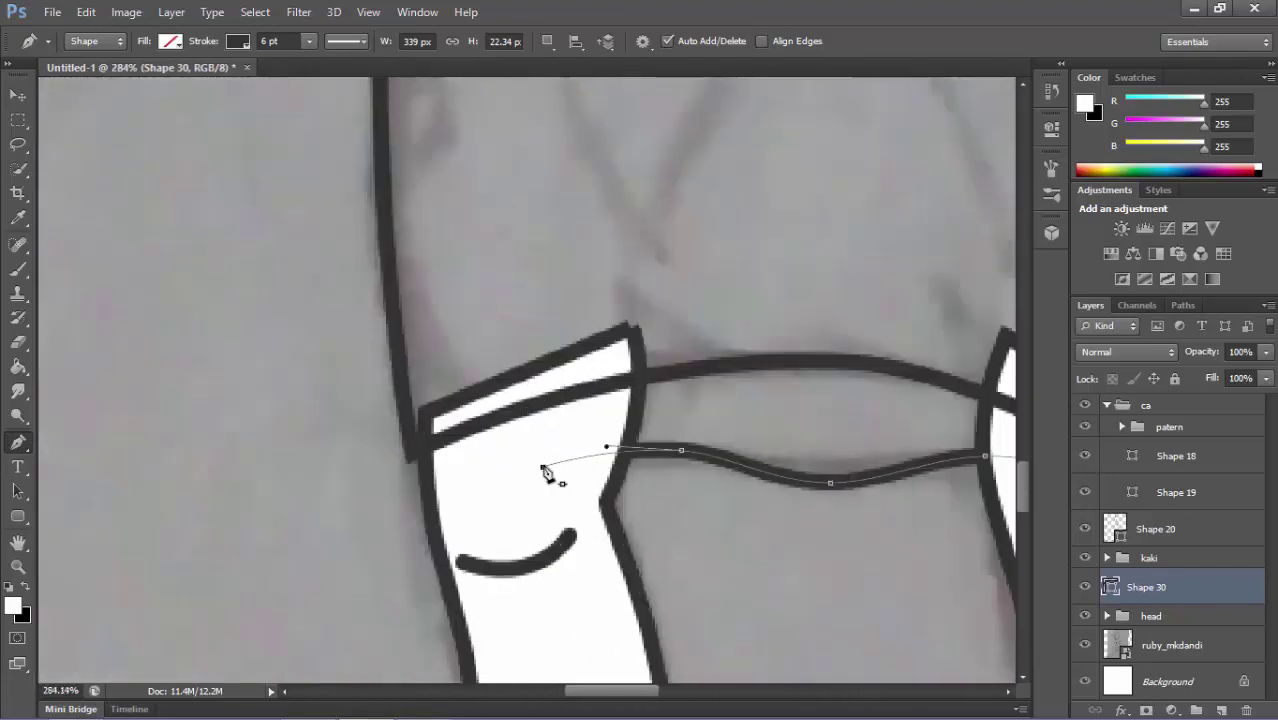
pyautogui.click(410, 466)
pyautogui.scroll(-5, 493, 470)
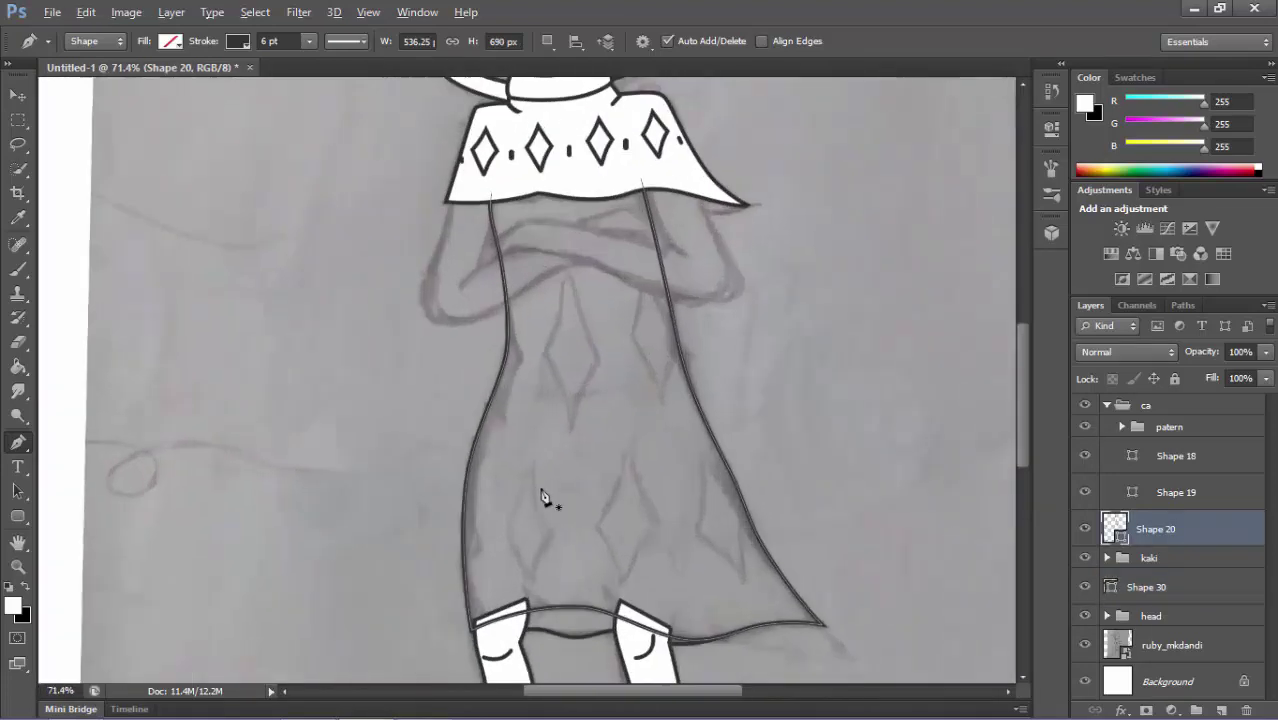
# Trace a closed diamond path, Shape 31, on the front of the dress.
pyautogui.scroll(-3, 543, 497)
pyautogui.scroll(3, 545, 485)
pyautogui.scroll(2, 556, 434)
pyautogui.scroll(-2, 565, 434)
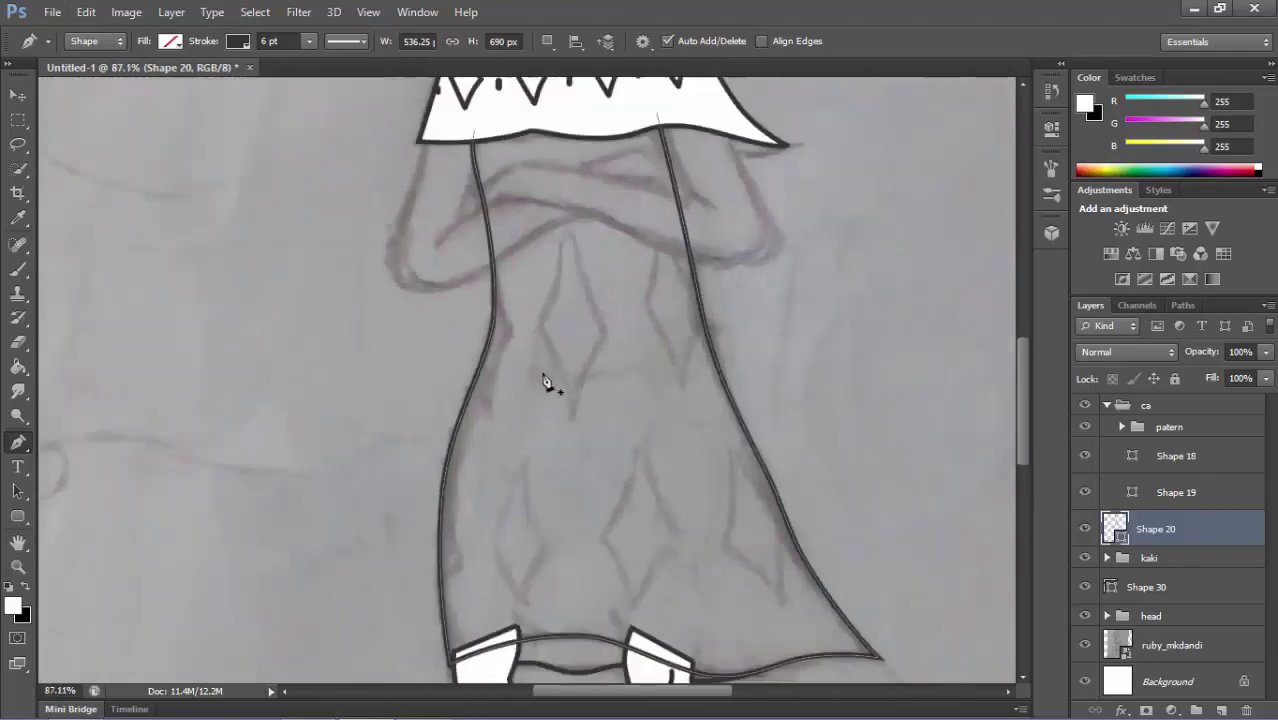
pyautogui.click(574, 270)
pyautogui.click(578, 445)
pyautogui.scroll(3, 576, 352)
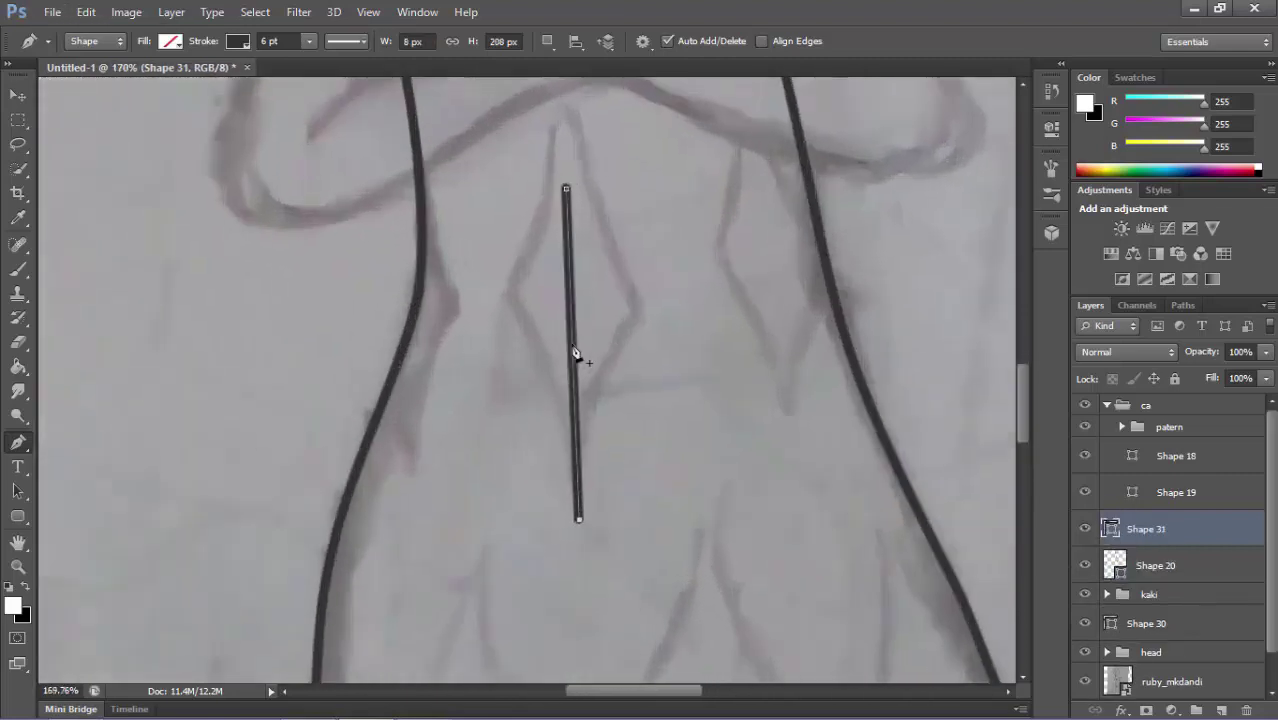
pyautogui.click(507, 352)
pyautogui.click(566, 189)
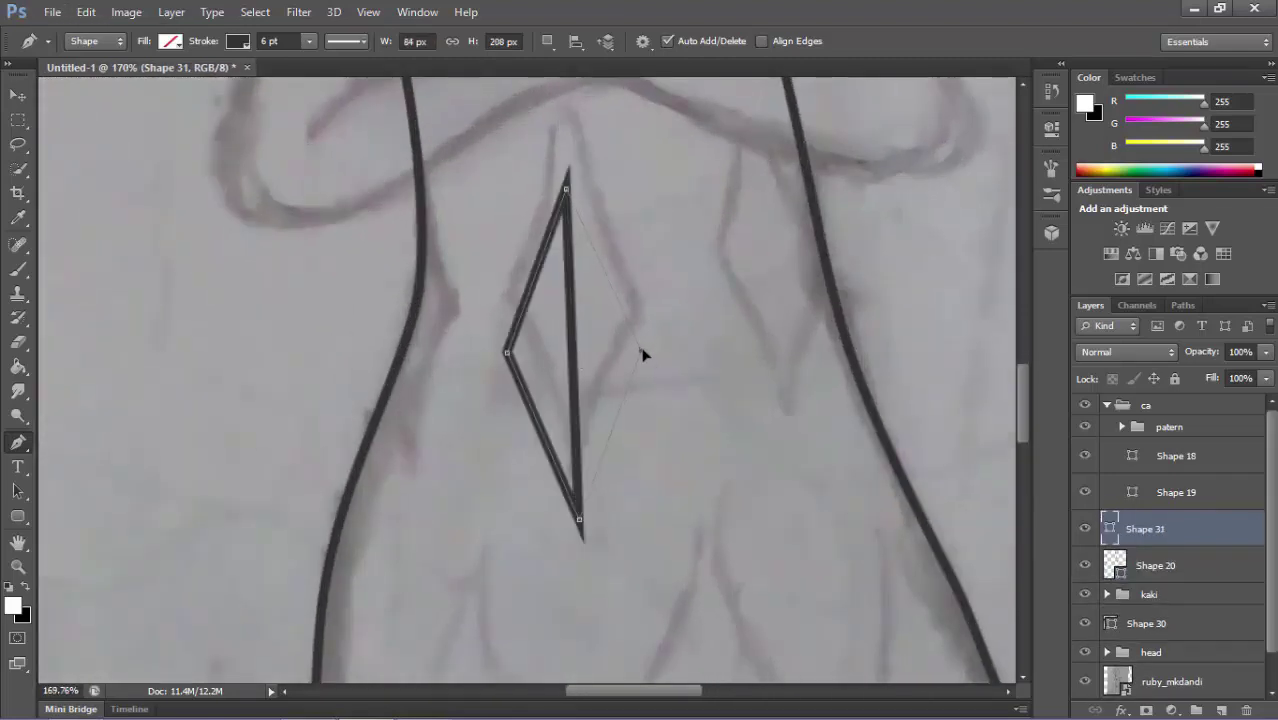
pyautogui.moveTo(643, 354); pyautogui.dragTo(637, 352)
# Add an anchor and move the top anchor to sharpen the diamond's tip.
pyautogui.click(594, 275)
pyautogui.scroll(1, 580, 270)
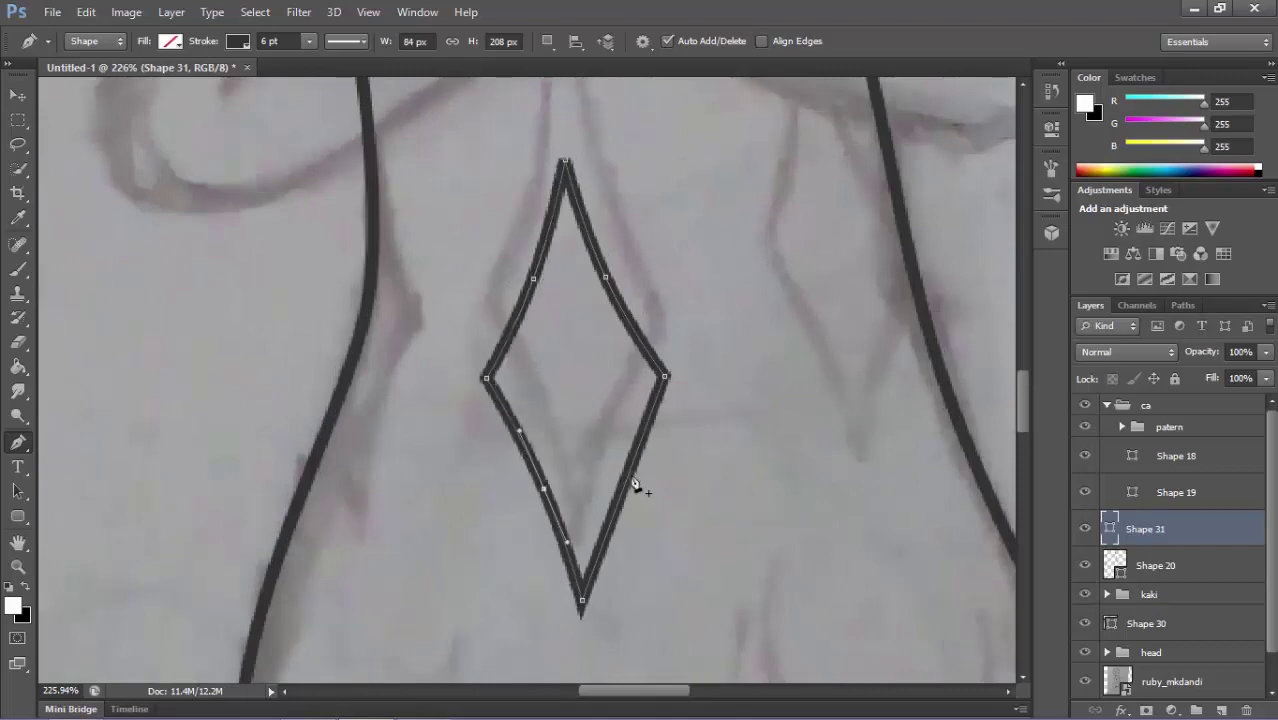
pyautogui.scroll(3, 585, 268)
pyautogui.moveTo(583, 262); pyautogui.dragTo(583, 305)
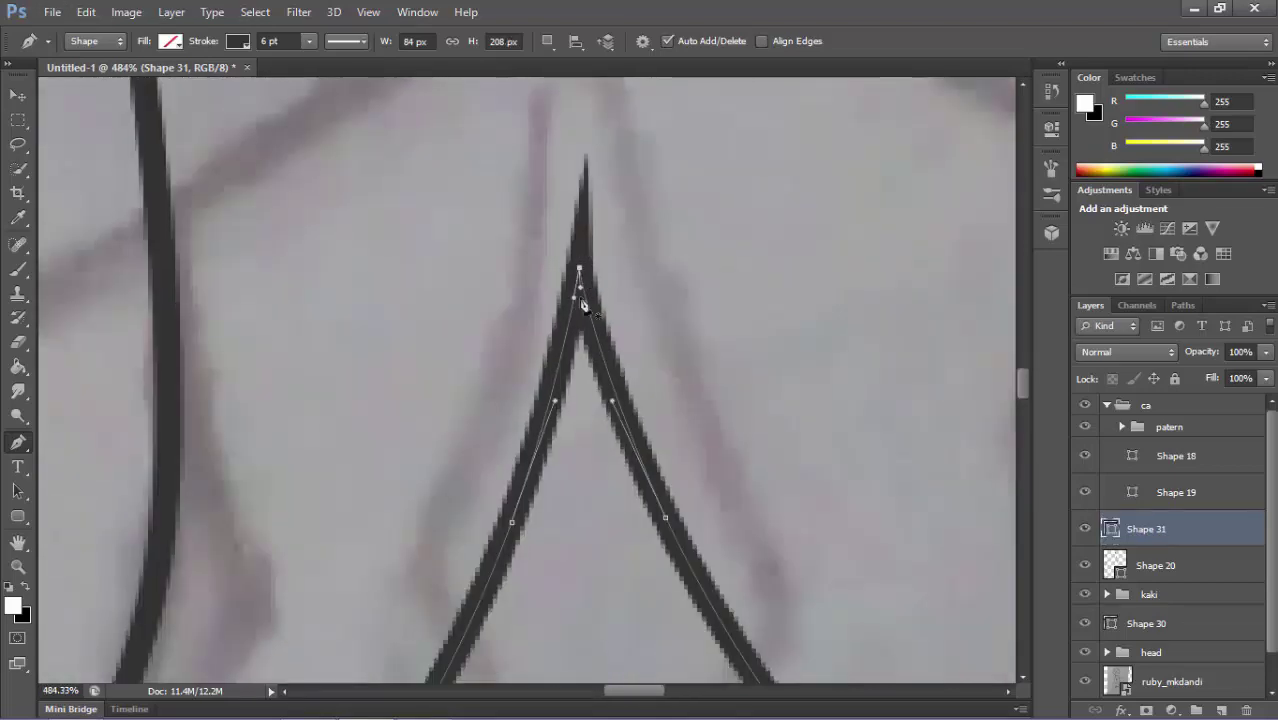
pyautogui.scroll(-5, 589, 322)
# Collapse the ca group, then duplicate the diamond layer and undo the duplicate.
pyautogui.press('v')
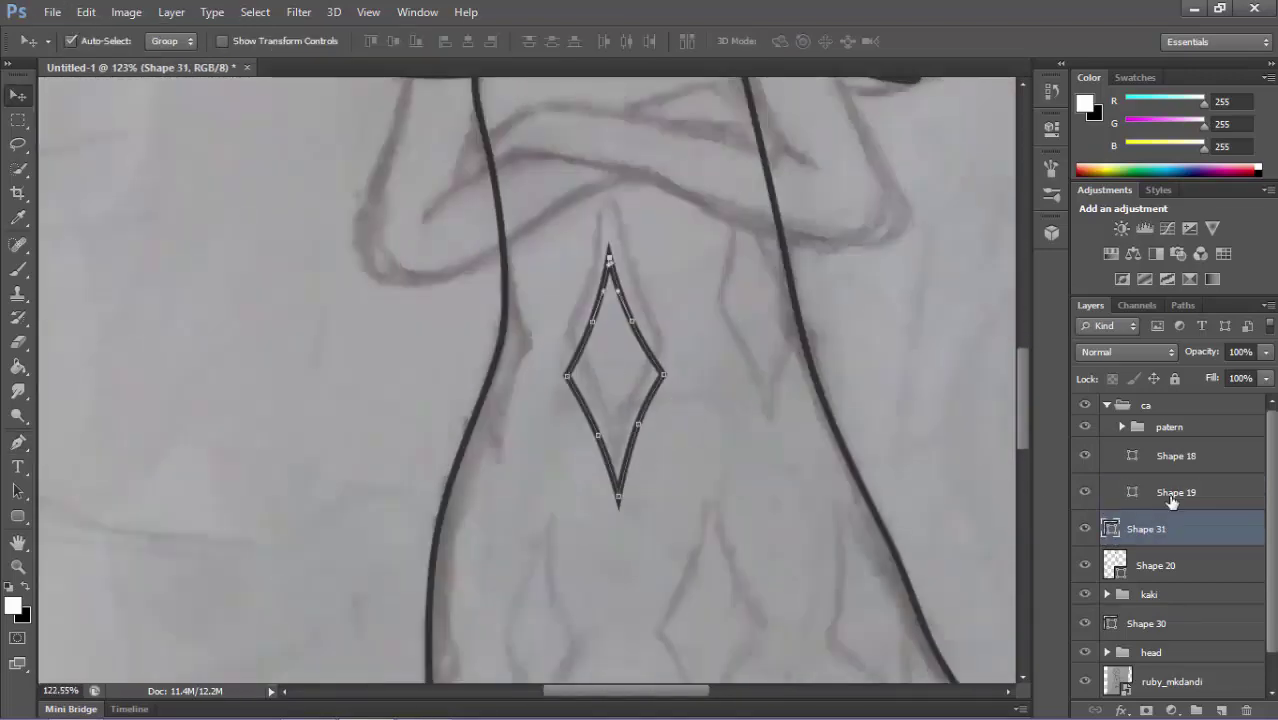
pyautogui.click(1107, 405)
pyautogui.hotkey('ctrl', 'j')
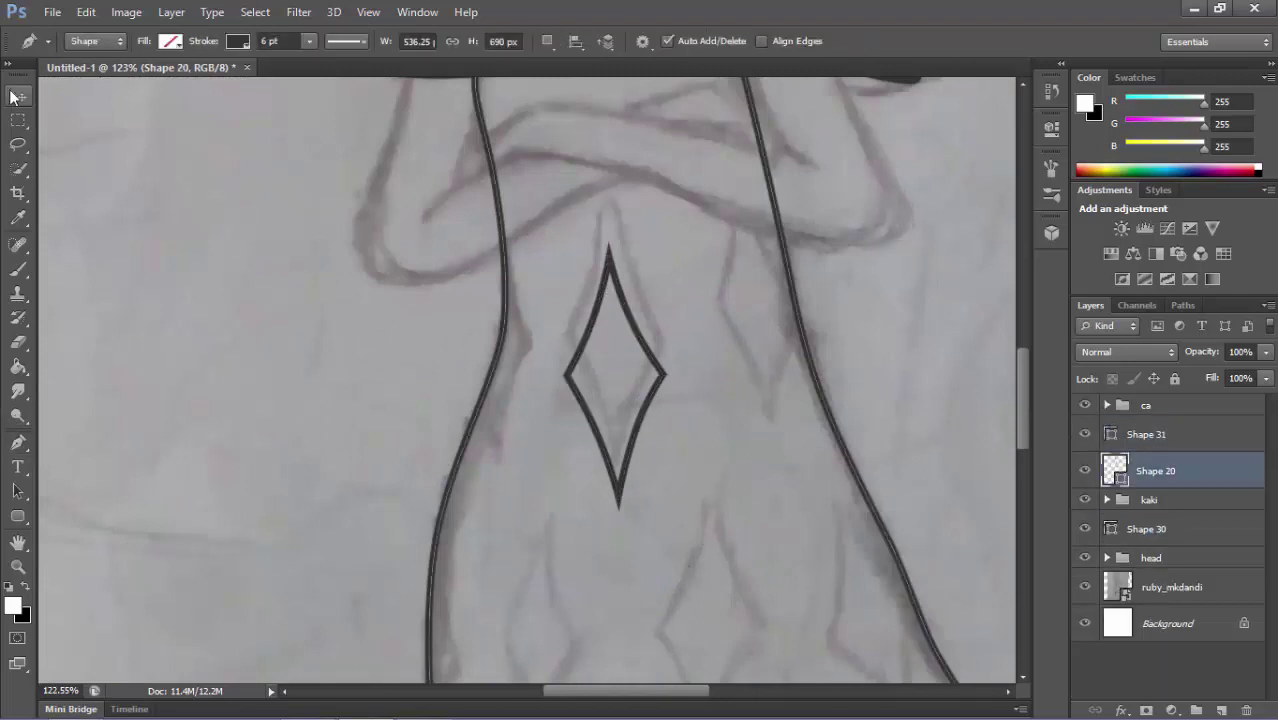
pyautogui.hotkey('ctrl', 'z')
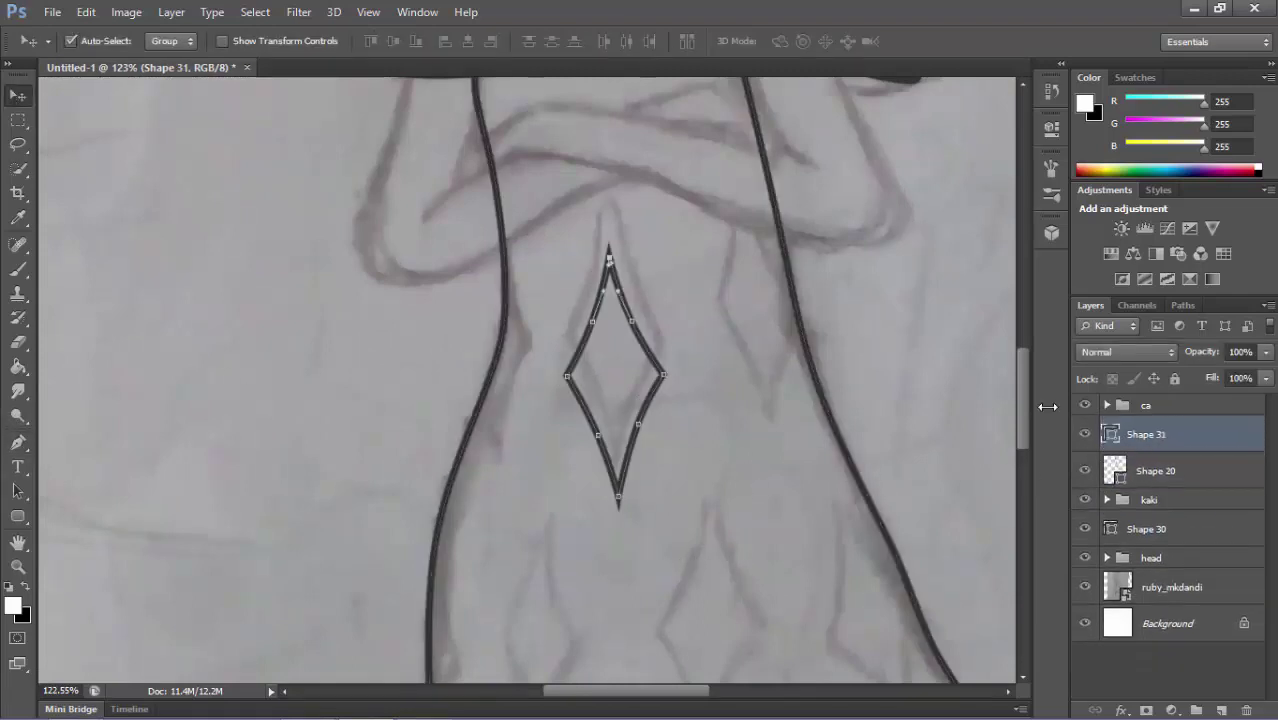
pyautogui.press('p')
pyautogui.scroll(2, 600, 285)
pyautogui.scroll(-2, 624, 275)
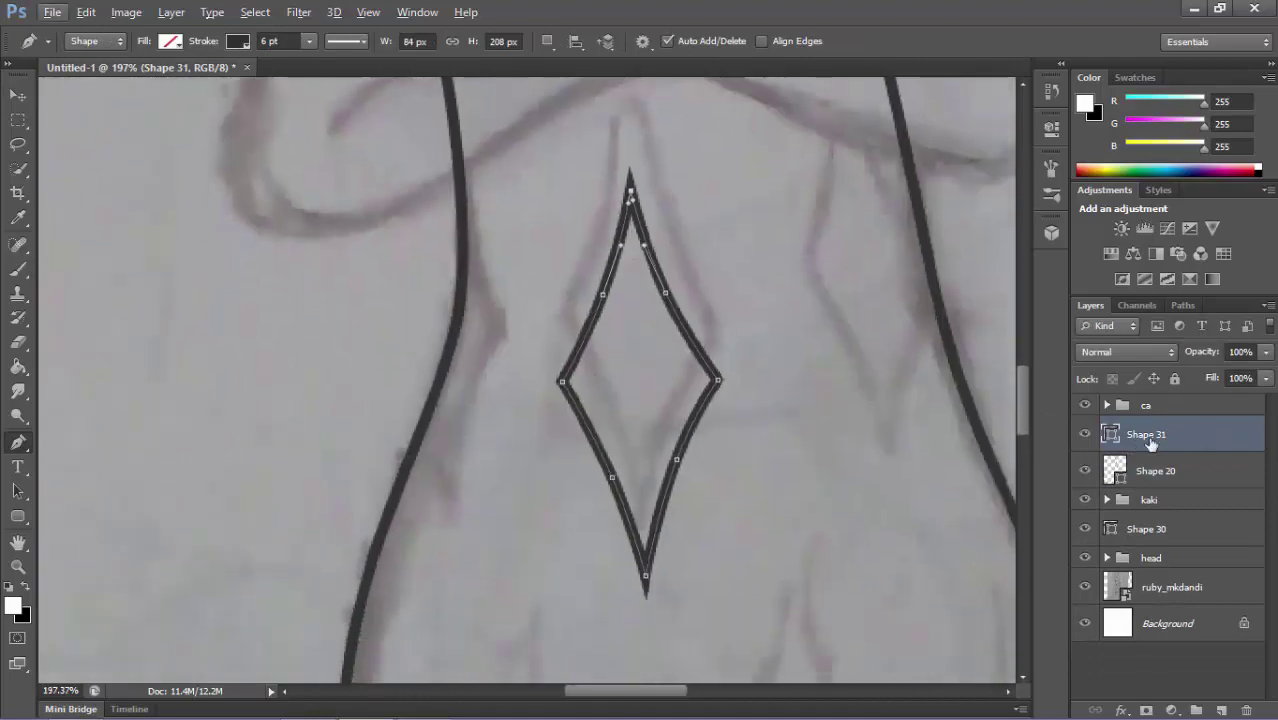
pyautogui.scroll(-2, 752, 450)
# Select the Shape 20, Shape 31 and Shape 30 layers in turn to check the stack.
pyautogui.press('b')
pyautogui.click(1133, 470)
pyautogui.click(1133, 440)
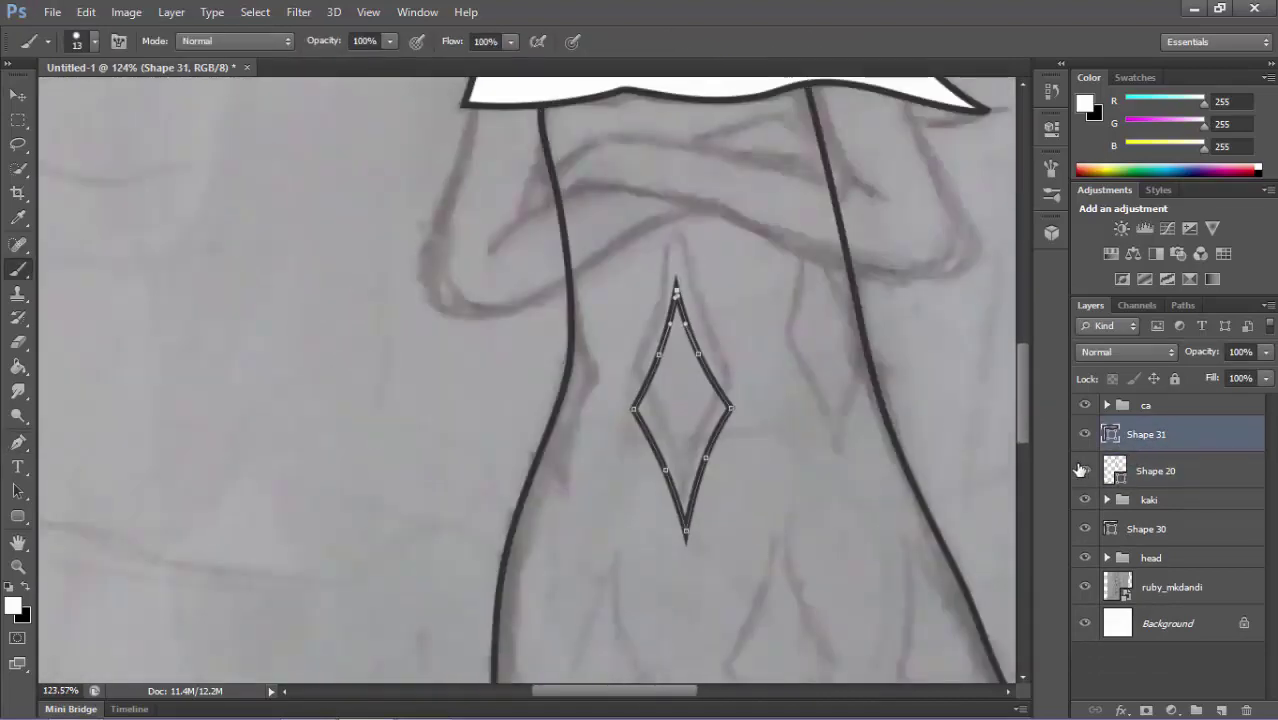
pyautogui.scroll(2, 668, 359)
pyautogui.scroll(-3, 700, 253)
pyautogui.click(1160, 470)
pyautogui.click(1170, 530)
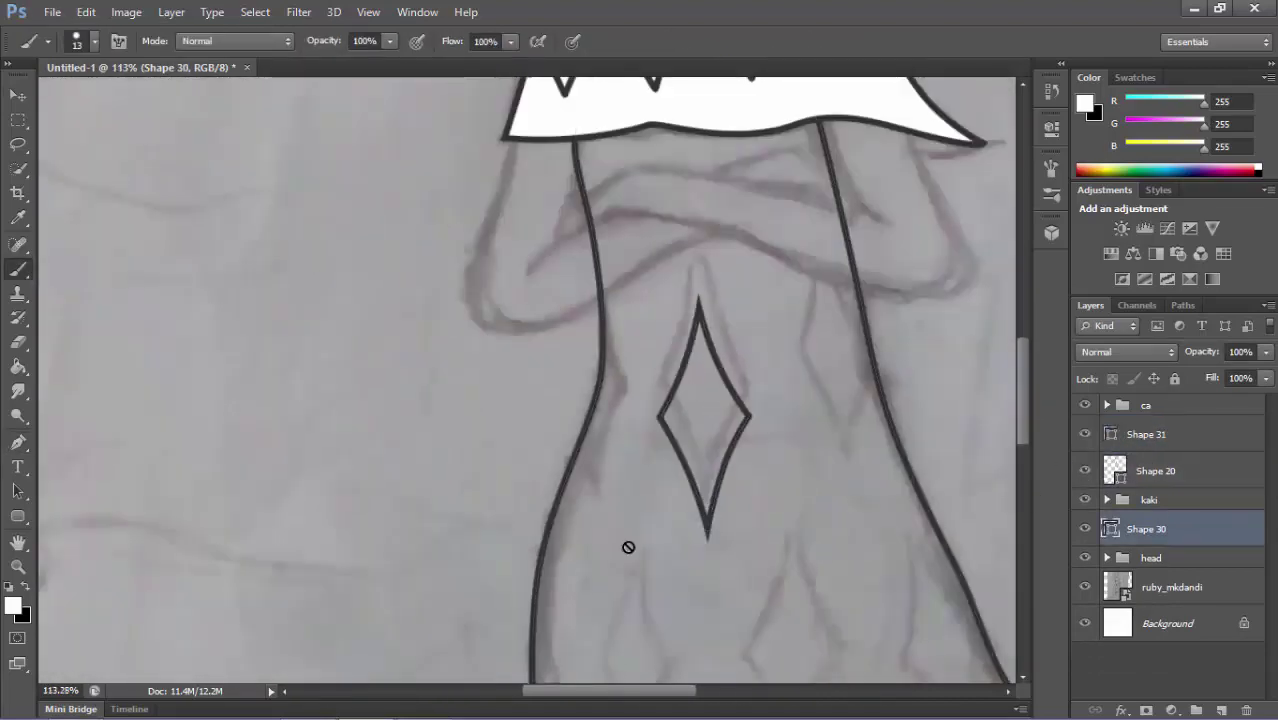
pyautogui.press('p')
pyautogui.scroll(2, 722, 434)
# Duplicate the diamond, move the copy right, rotate it slightly and shrink it to about 92%.
pyautogui.press('v')
pyautogui.rightClick(1140, 434)
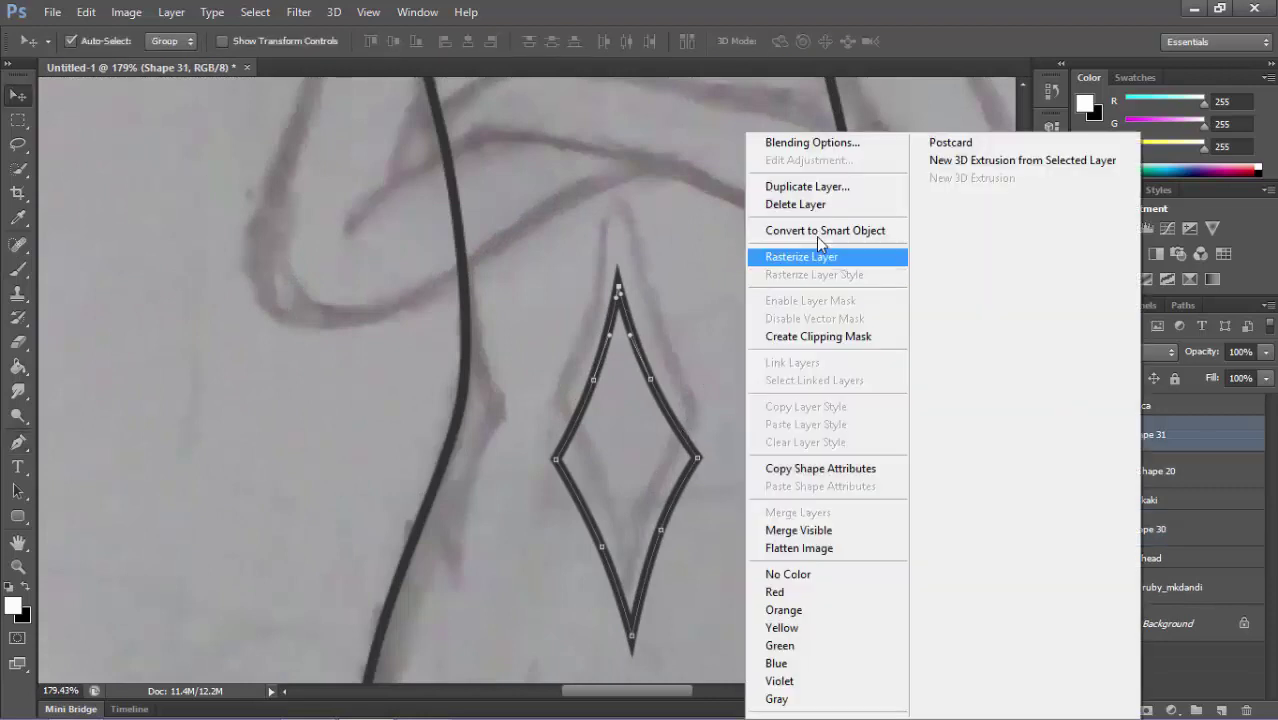
pyautogui.click(807, 186)
pyautogui.click(804, 209)
pyautogui.moveTo(656, 386); pyautogui.dragTo(869, 356)
pyautogui.hotkey('ctrl', 't')
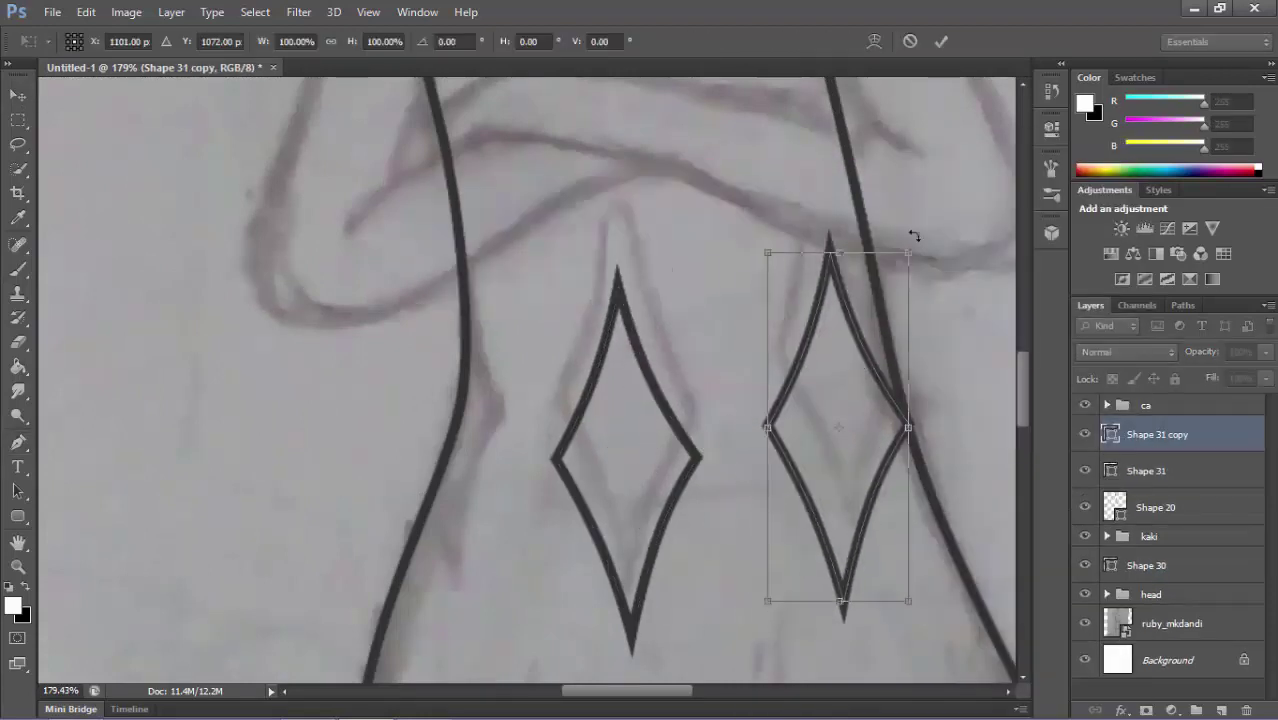
pyautogui.moveTo(913, 235); pyautogui.dragTo(895, 250)
pyautogui.moveTo(905, 575); pyautogui.dragTo(857, 487)
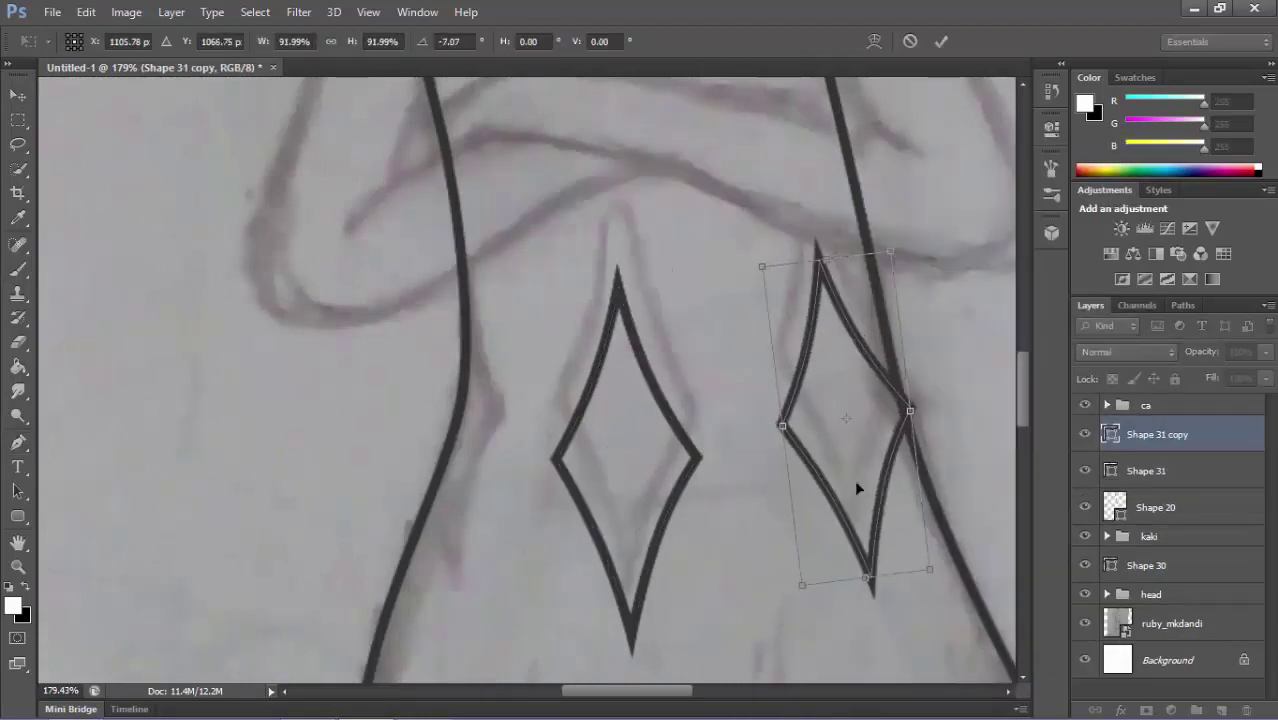
pyautogui.press('Return')
pyautogui.scroll(-2, 671, 451)
# Make a third diamond copy on the dress's left side, rotated about 6 degrees.
pyautogui.hotkey('ctrl', 'alt', 't')
pyautogui.moveTo(783, 423); pyautogui.dragTo(557, 422)
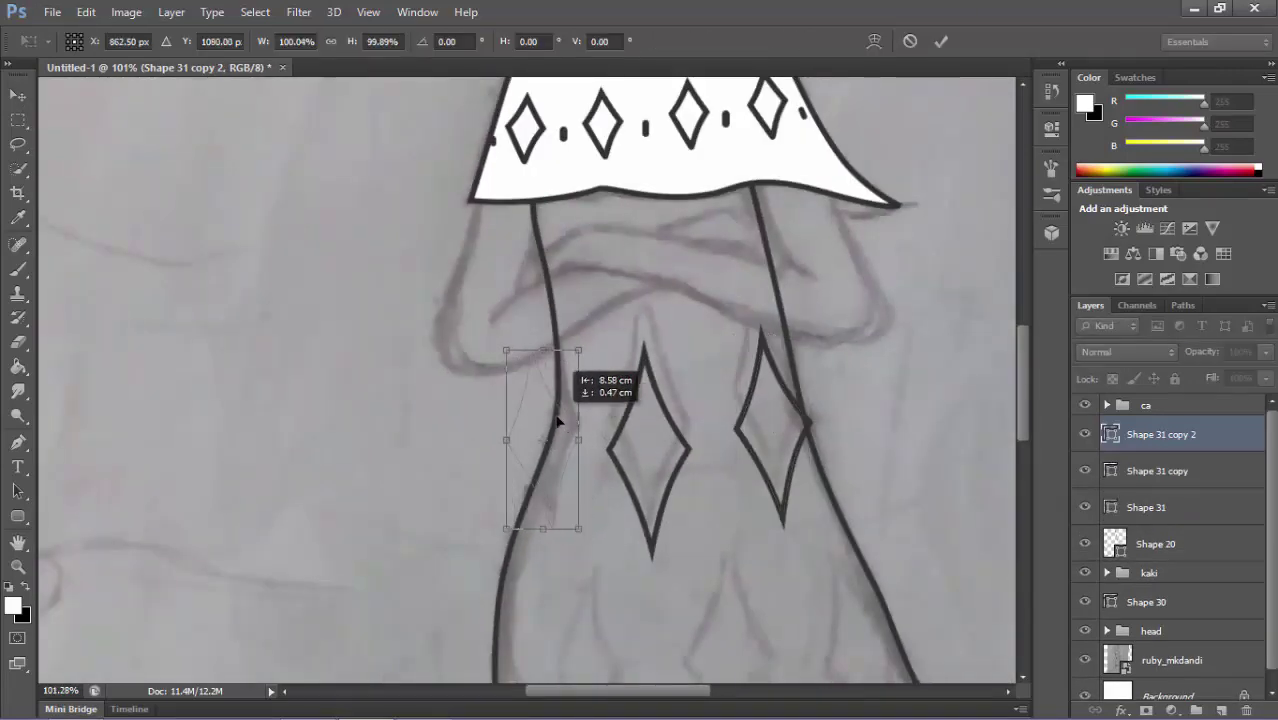
pyautogui.scroll(3, 557, 422)
pyautogui.moveTo(610, 275); pyautogui.dragTo(628, 286)
pyautogui.moveTo(568, 434); pyautogui.dragTo(560, 456)
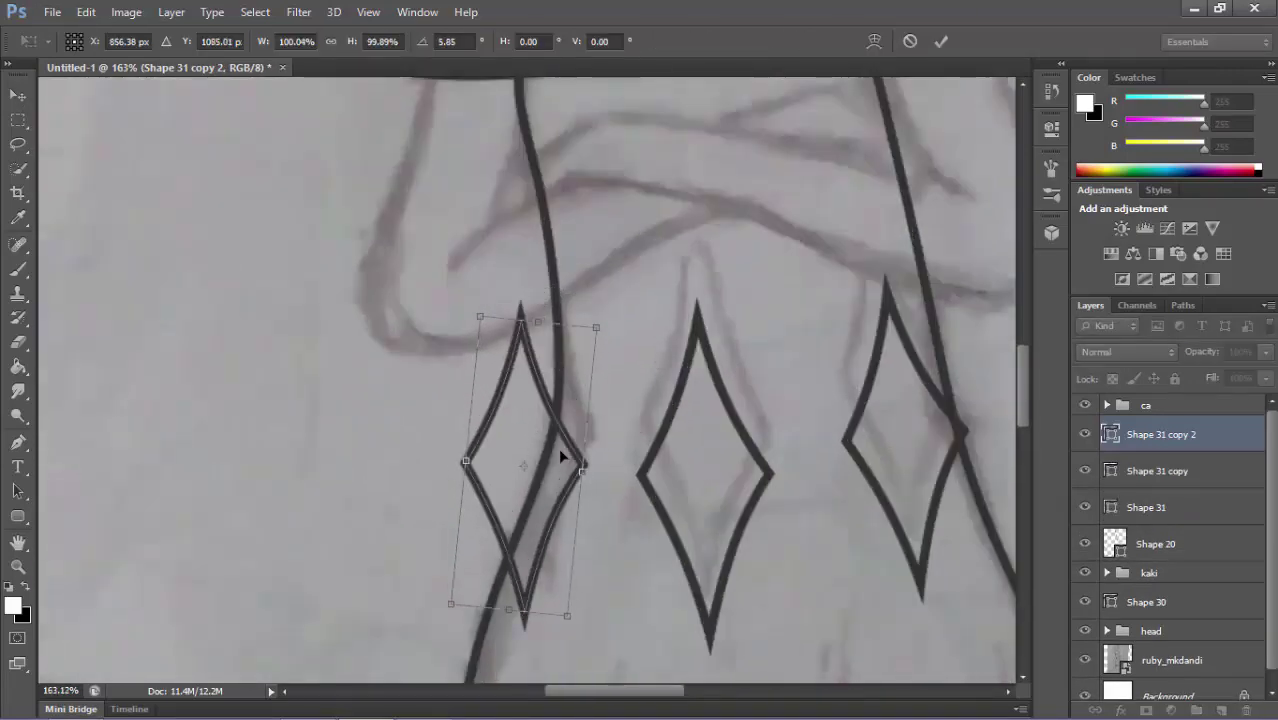
pyautogui.press('Return')
pyautogui.scroll(-2, 442, 522)
pyautogui.scroll(-2, 519, 540)
pyautogui.scroll(-2, 813, 490)
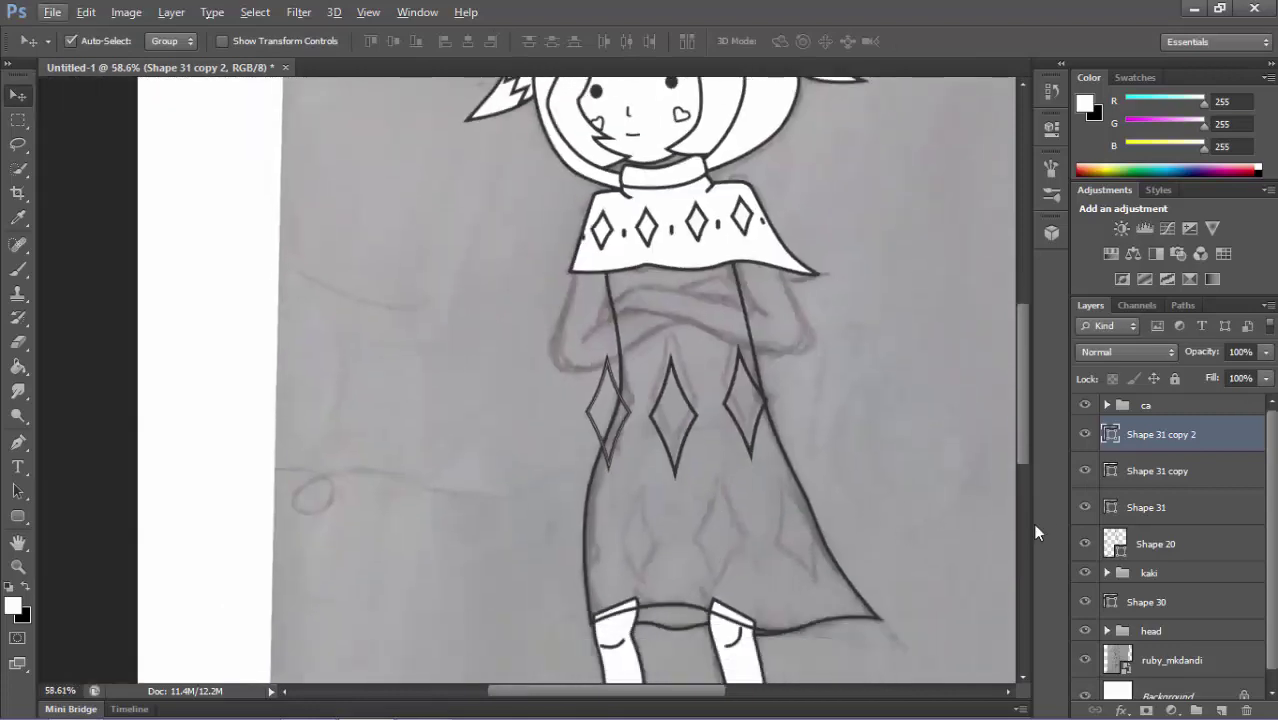
# Fill the Shape 20 dress layer with white.
pyautogui.click(1171, 545)
pyautogui.press('p')
pyautogui.click(171, 41)
pyautogui.click(82, 134)
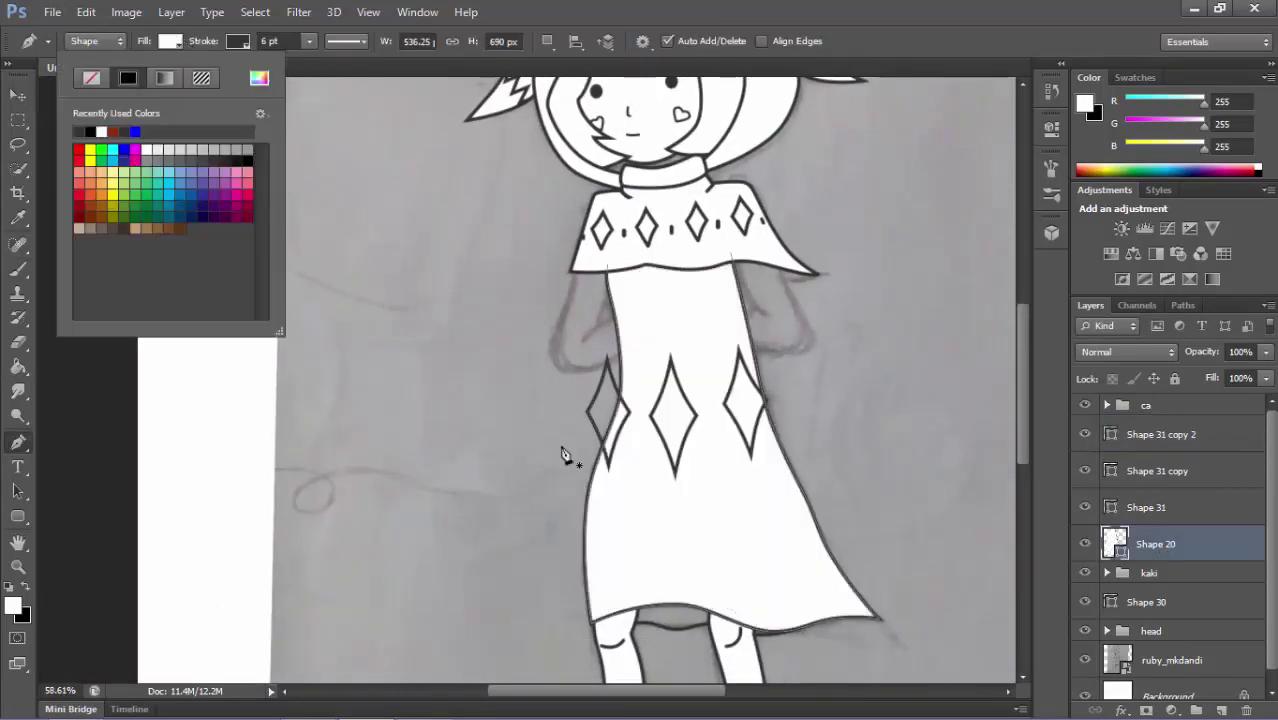
# Clip the three diamond layers to the dress shape and hide the dress to check.
pyautogui.click(1150, 508)
pyautogui.rightClick(1155, 515)
pyautogui.click(830, 337)
pyautogui.click(1160, 470)
pyautogui.rightClick(1160, 470)
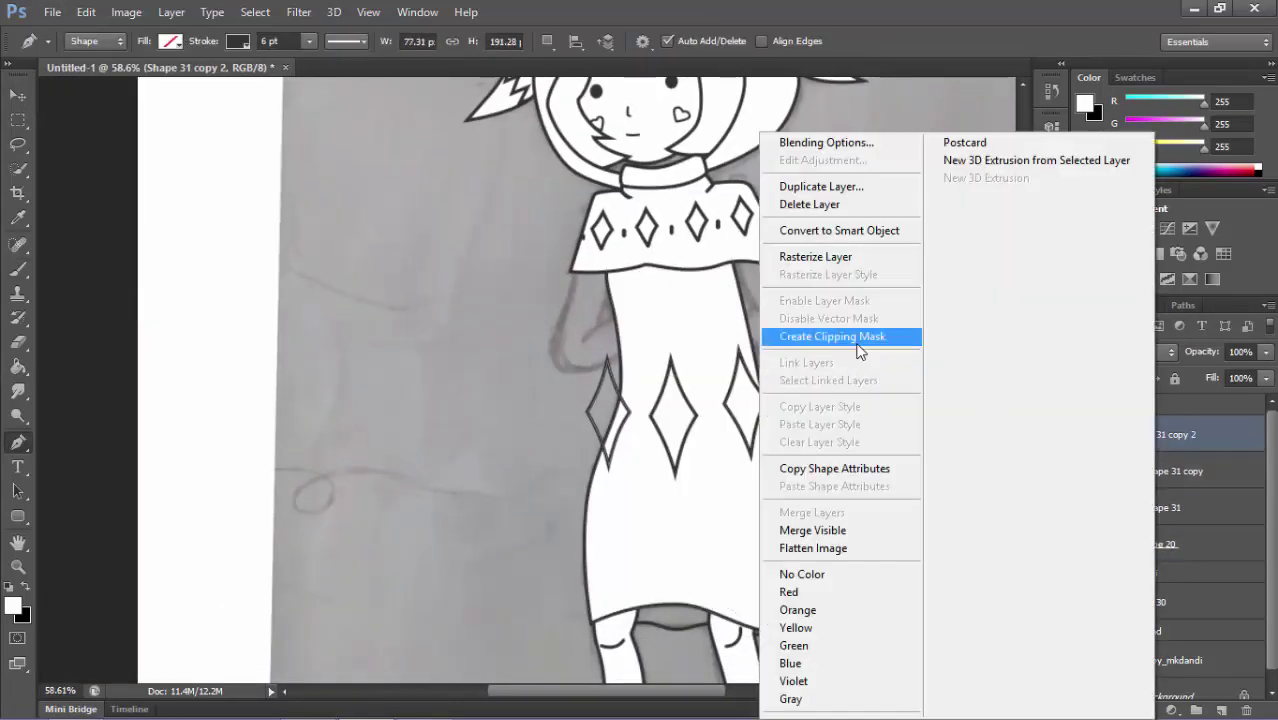
pyautogui.click(828, 336)
pyautogui.scroll(-1, 805, 505)
pyautogui.scroll(1, 760, 450)
pyautogui.scroll(2, 685, 385)
pyautogui.click(1085, 544)
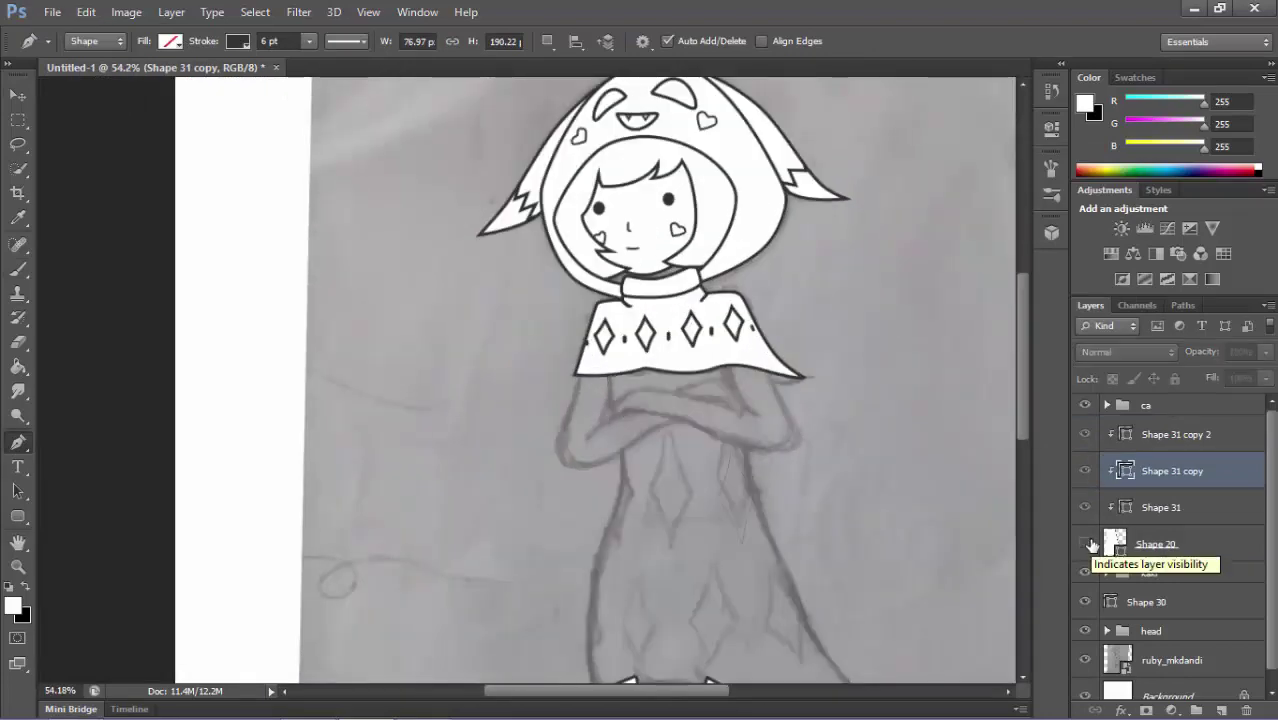
# Group the dress shape layers into a folder named baju and hide it.
pyautogui.keyDown('ctrl'); pyautogui.click(1170, 434); pyautogui.keyUp('ctrl')
pyautogui.keyDown('shift'); pyautogui.click(1168, 543); pyautogui.keyUp('shift')
pyautogui.hotkey('ctrl', 'g')
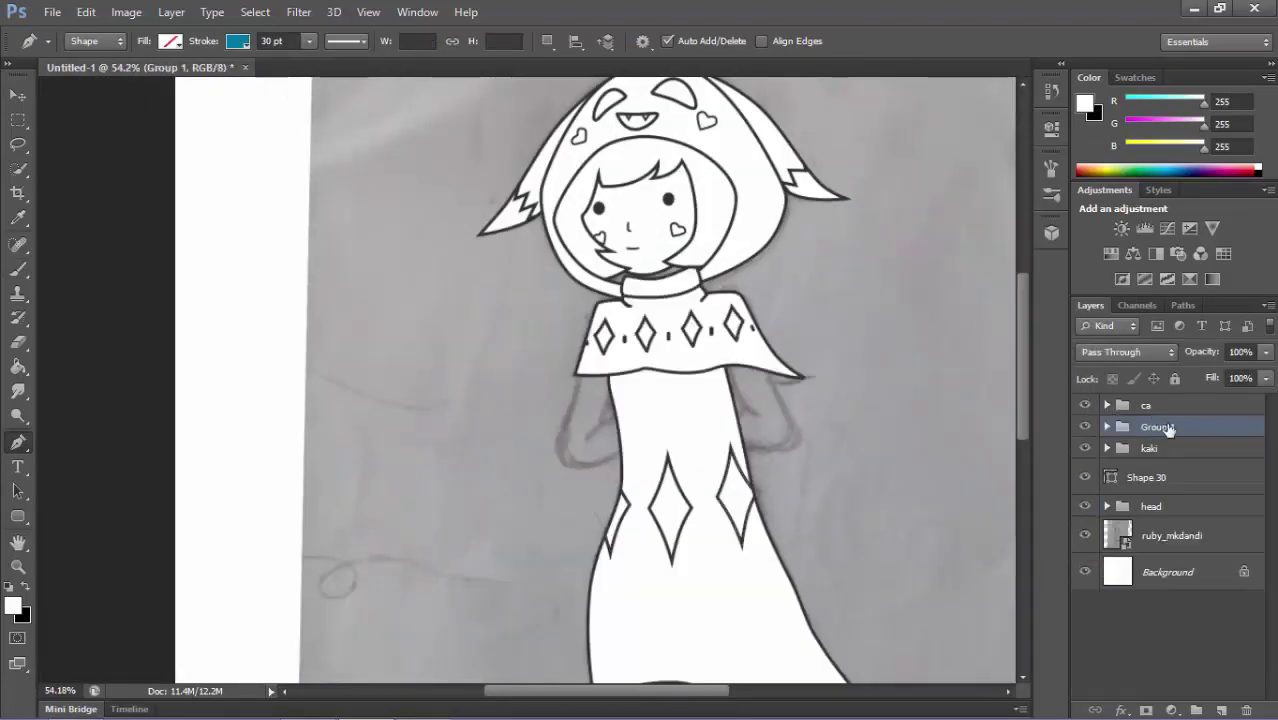
pyautogui.click(1085, 426)
pyautogui.scroll(5, 691, 397)
# Start the arm outline at the cape's right corner with a 6 pt black stroke.
pyautogui.click(1085, 426)
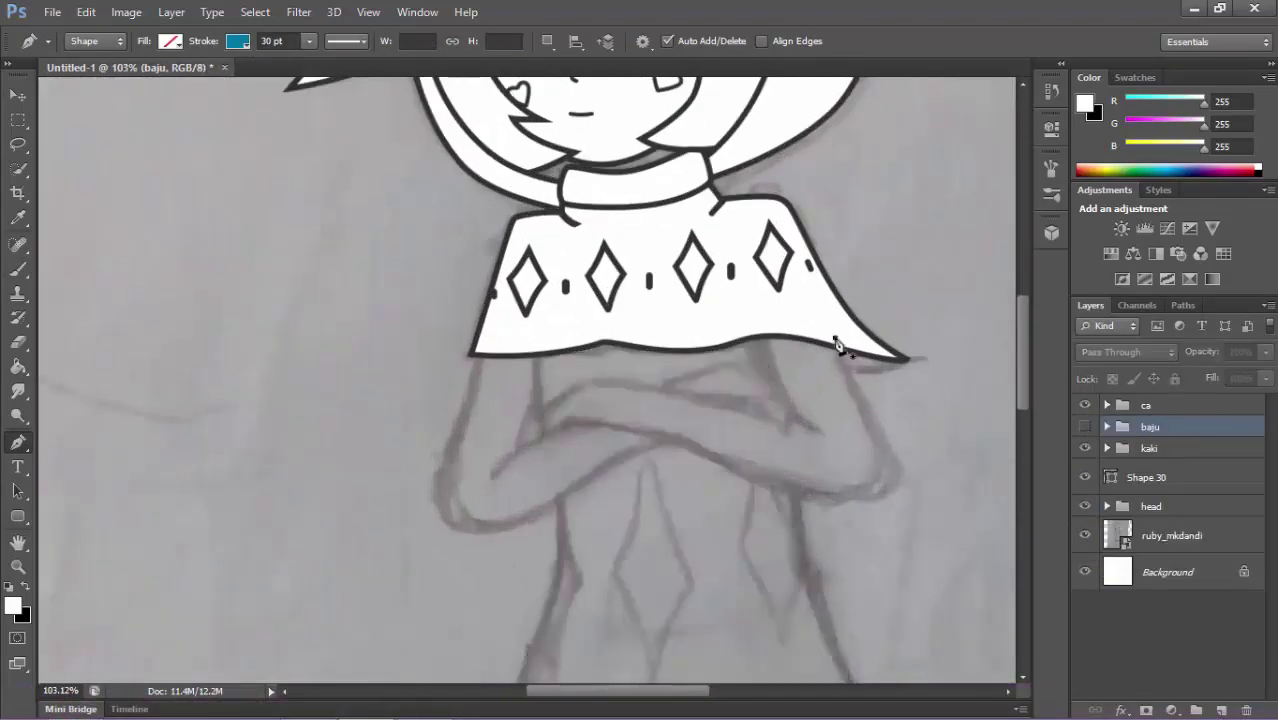
pyautogui.scroll(3, 831, 387)
pyautogui.click(838, 308)
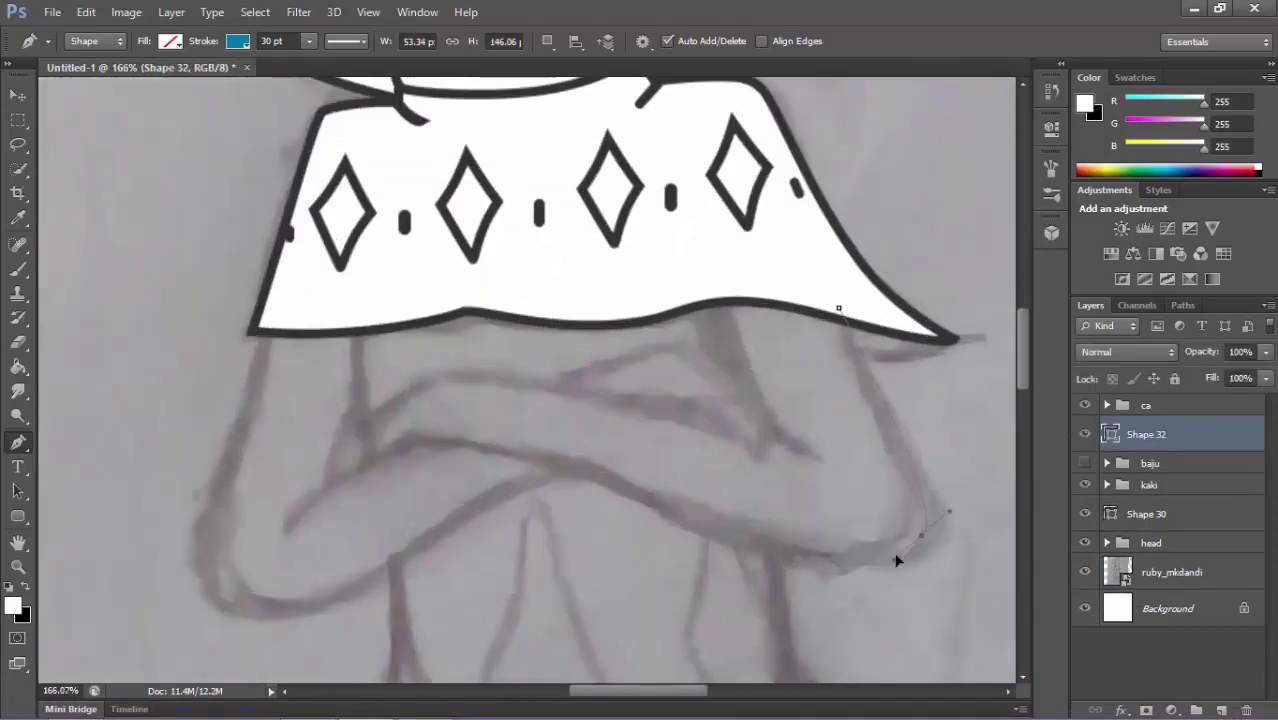
pyautogui.moveTo(896, 560); pyautogui.dragTo(879, 582)
pyautogui.write('6')
pyautogui.click(237, 41)
pyautogui.click(157, 134)
pyautogui.scroll(3, 891, 412)
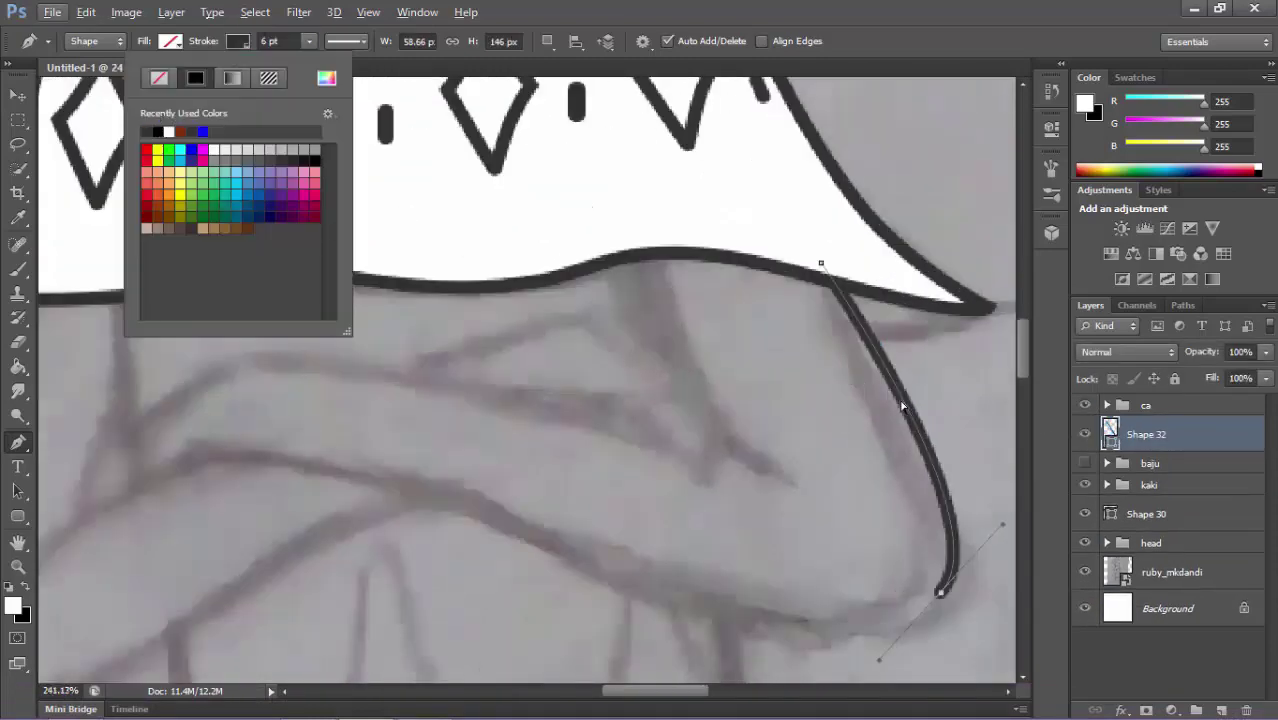
pyautogui.press('Return')
# Curve the outline around the elbow and leftward along the lower forearm.
pyautogui.moveTo(811, 400); pyautogui.dragTo(838, 487)
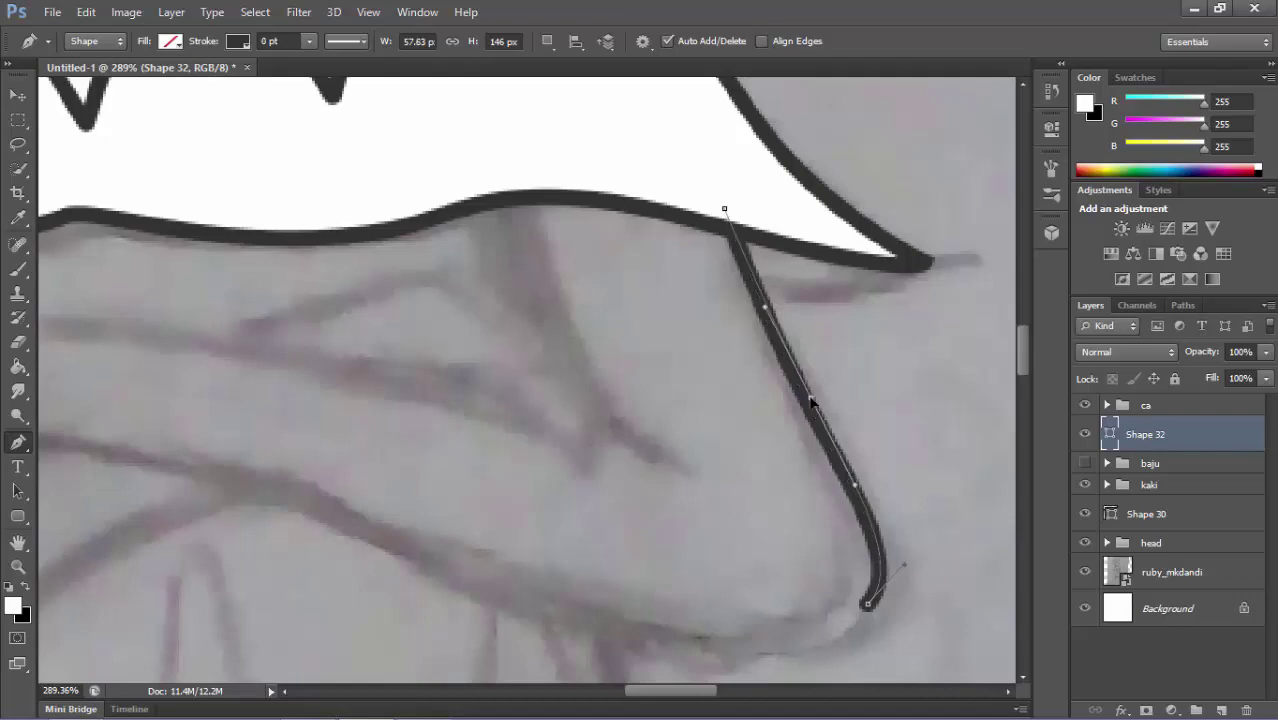
pyautogui.scroll(-3, 811, 400)
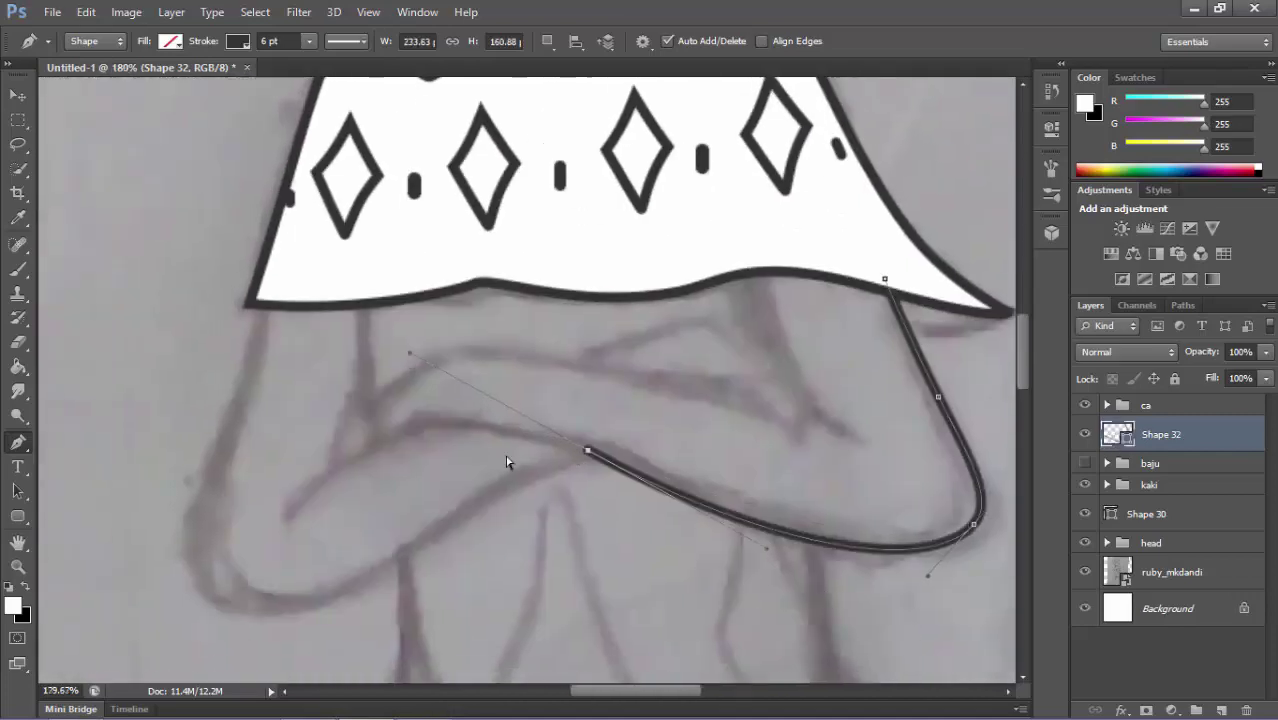
pyautogui.scroll(2, 507, 462)
pyautogui.moveTo(290, 358); pyautogui.dragTo(525, 390)
pyautogui.moveTo(385, 402); pyautogui.dragTo(531, 399)
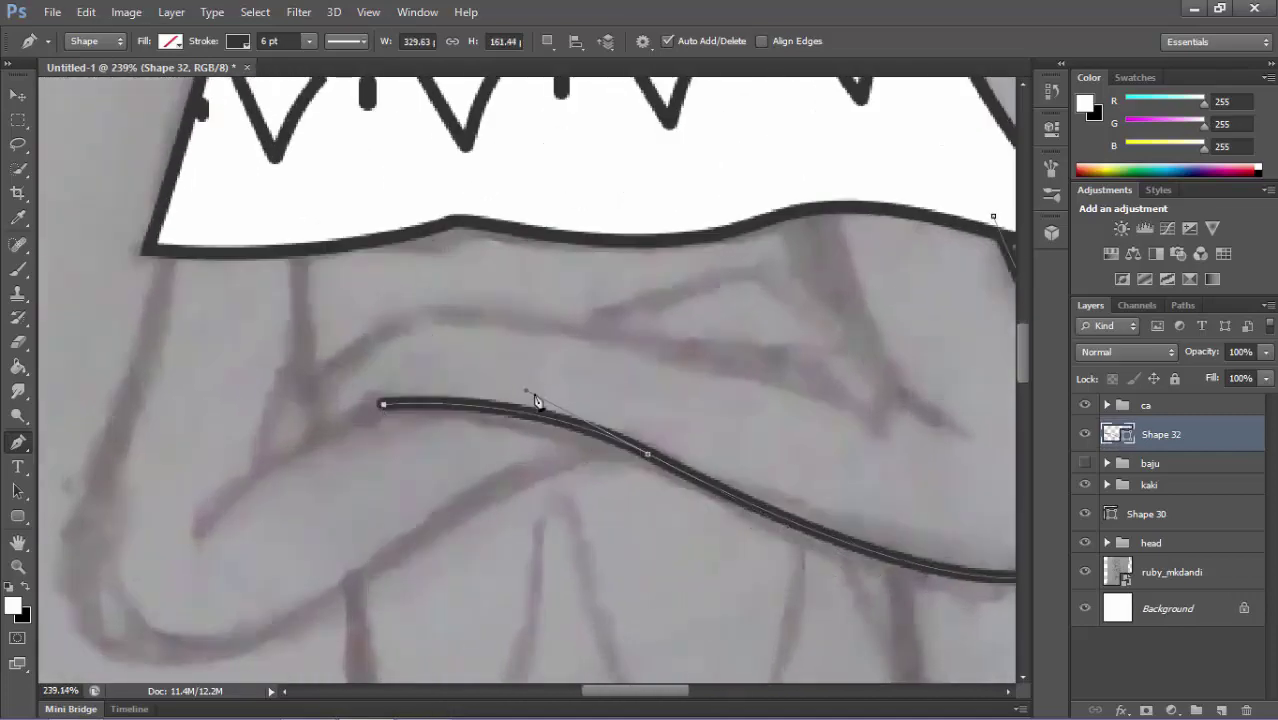
pyautogui.scroll(2, 413, 433)
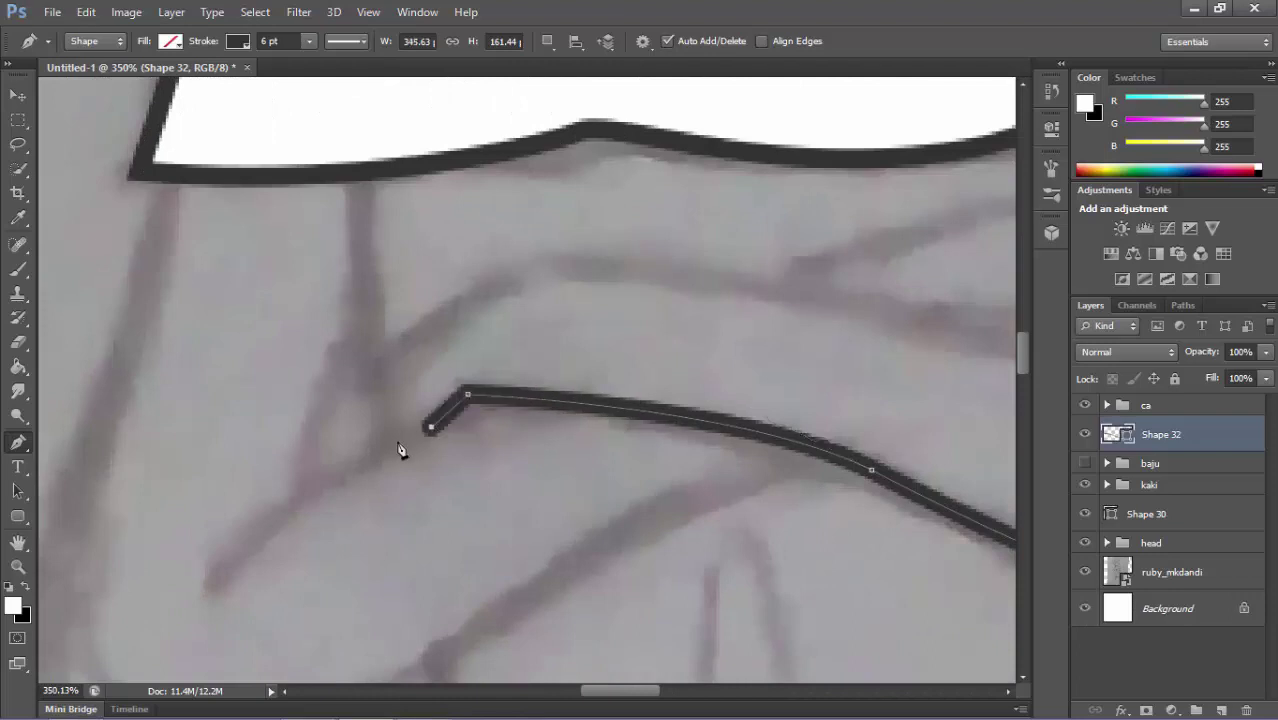
pyautogui.scroll(-2, 420, 456)
pyautogui.scroll(1, 480, 440)
pyautogui.scroll(1, 535, 383)
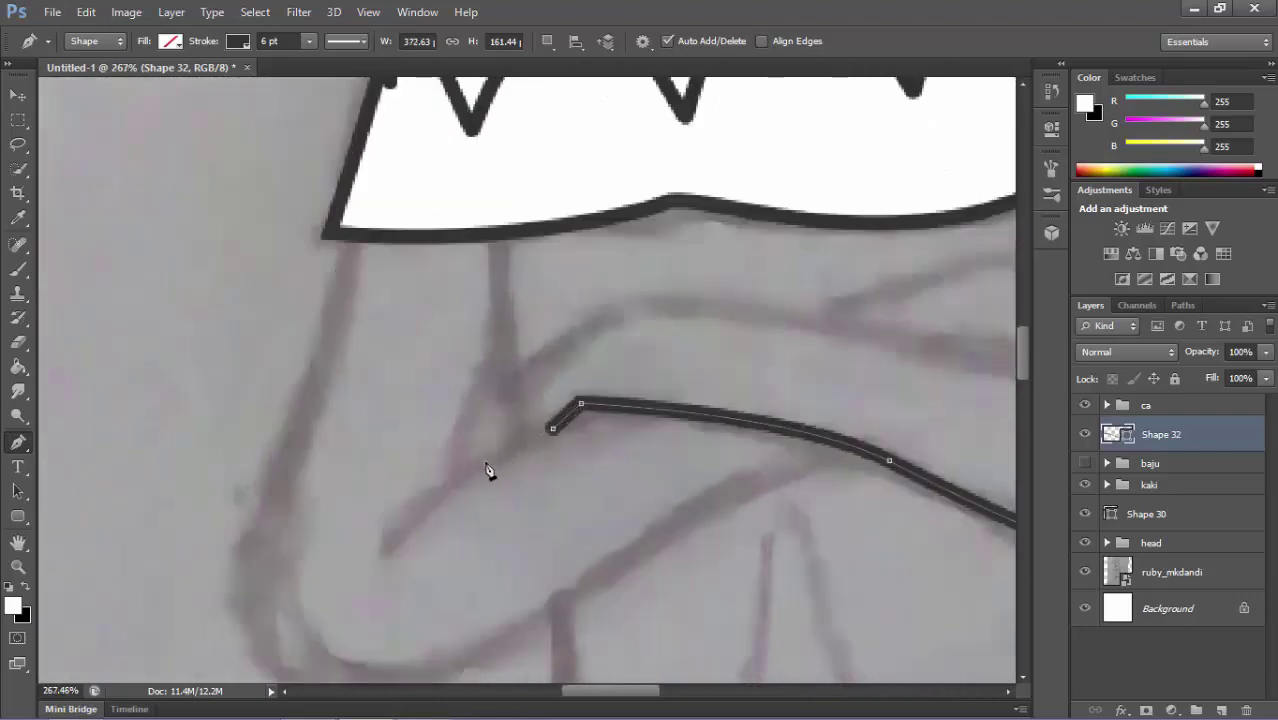
# Trace the forearm's upper edge back to a pointed end and join it at the tip.
pyautogui.moveTo(659, 309); pyautogui.dragTo(674, 300)
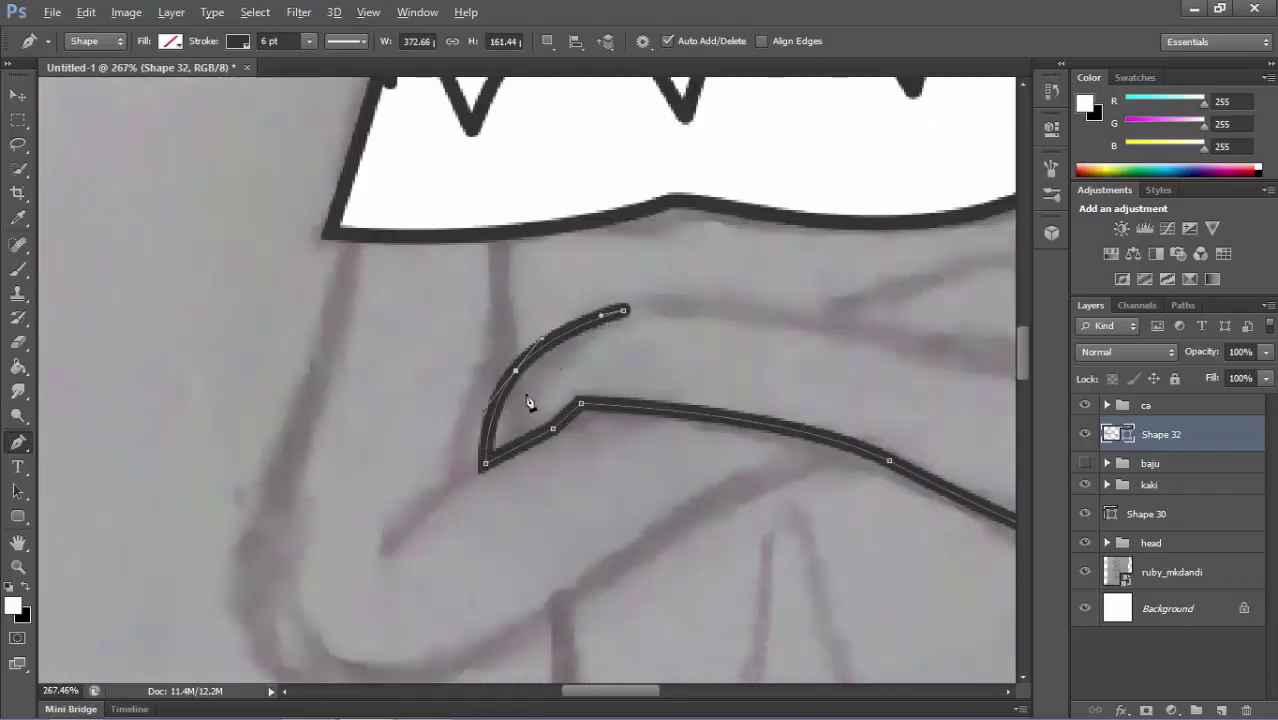
pyautogui.scroll(-2, 529, 402)
pyautogui.scroll(-1, 779, 398)
pyautogui.scroll(1, 779, 375)
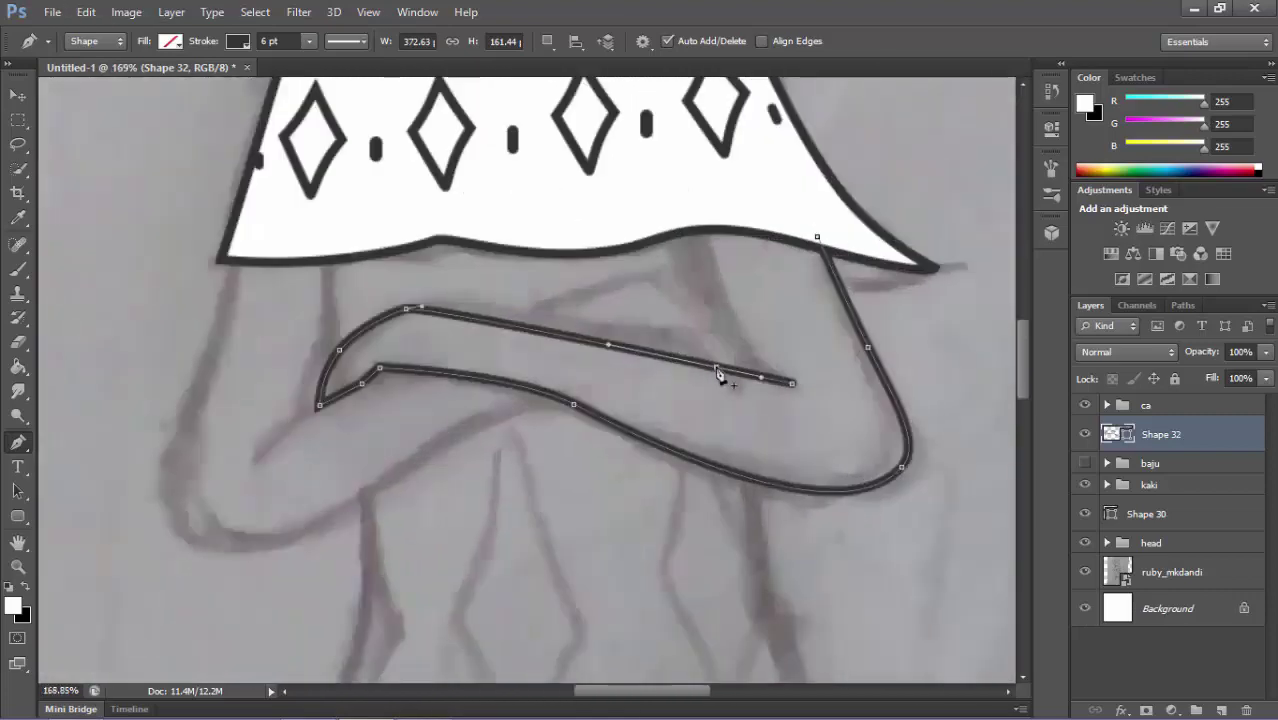
pyautogui.scroll(1, 722, 373)
pyautogui.scroll(2, 803, 420)
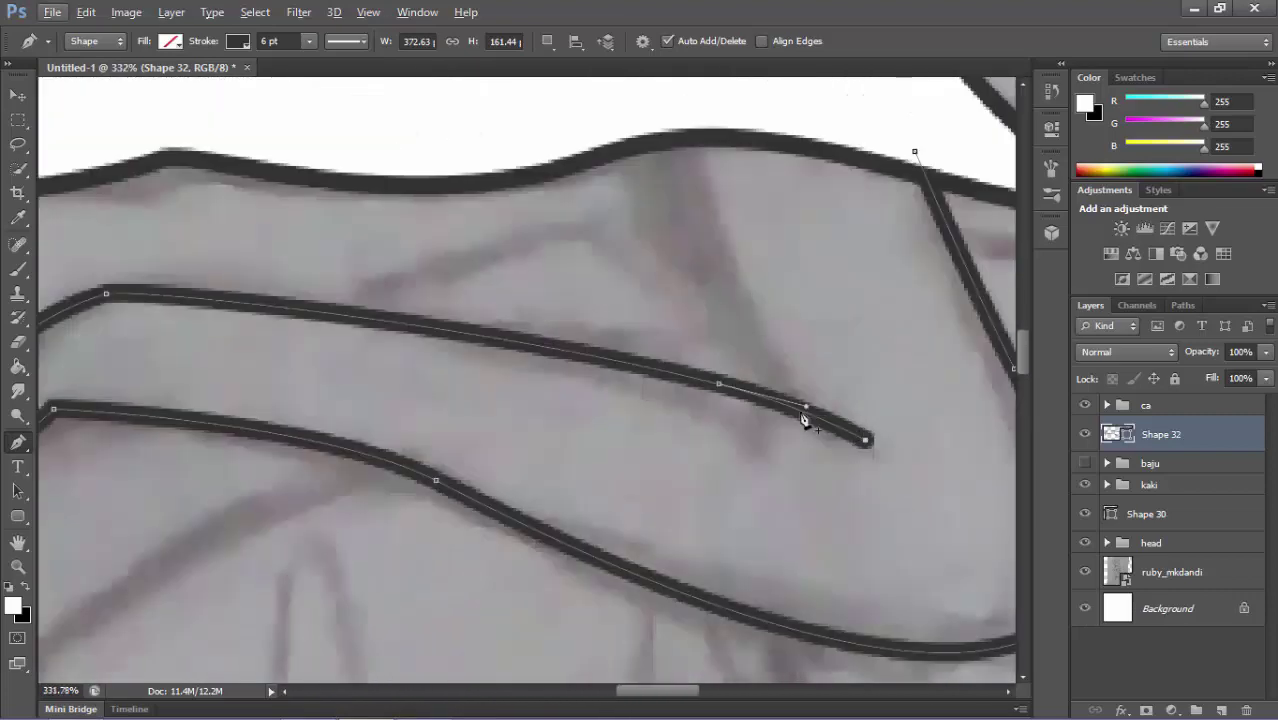
pyautogui.click(716, 289)
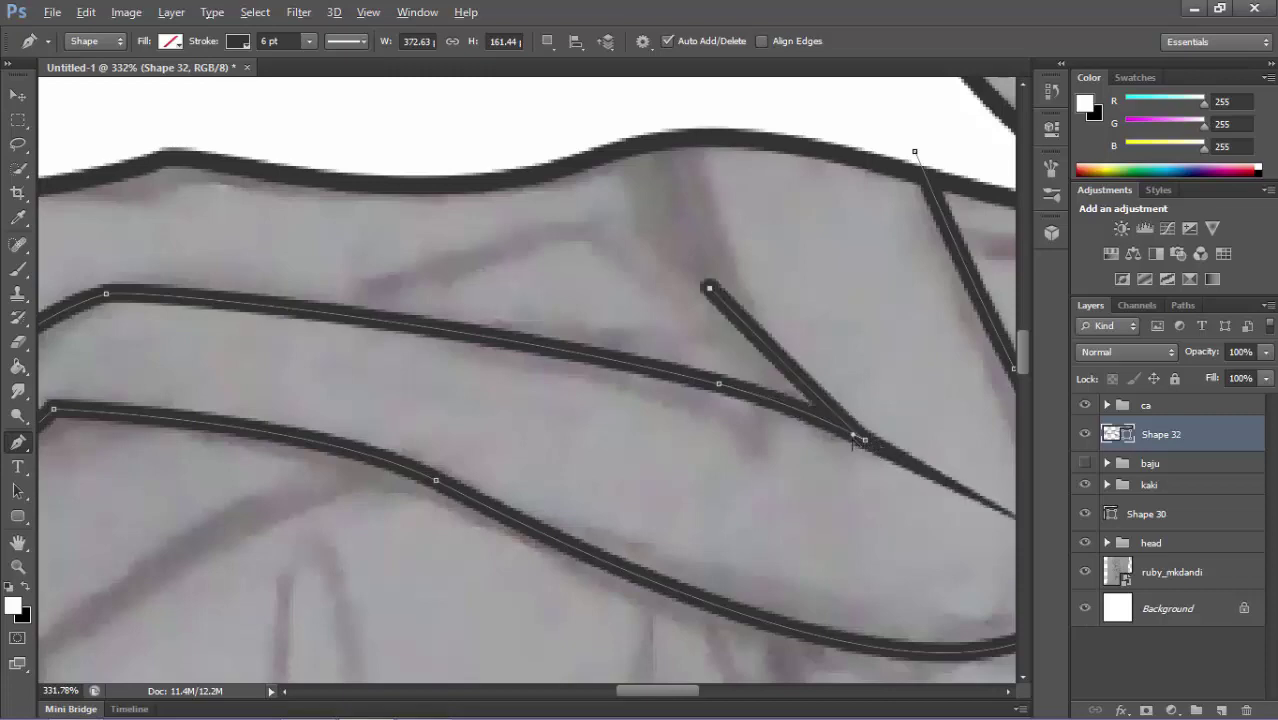
pyautogui.scroll(5, 850, 430)
pyautogui.click(843, 425)
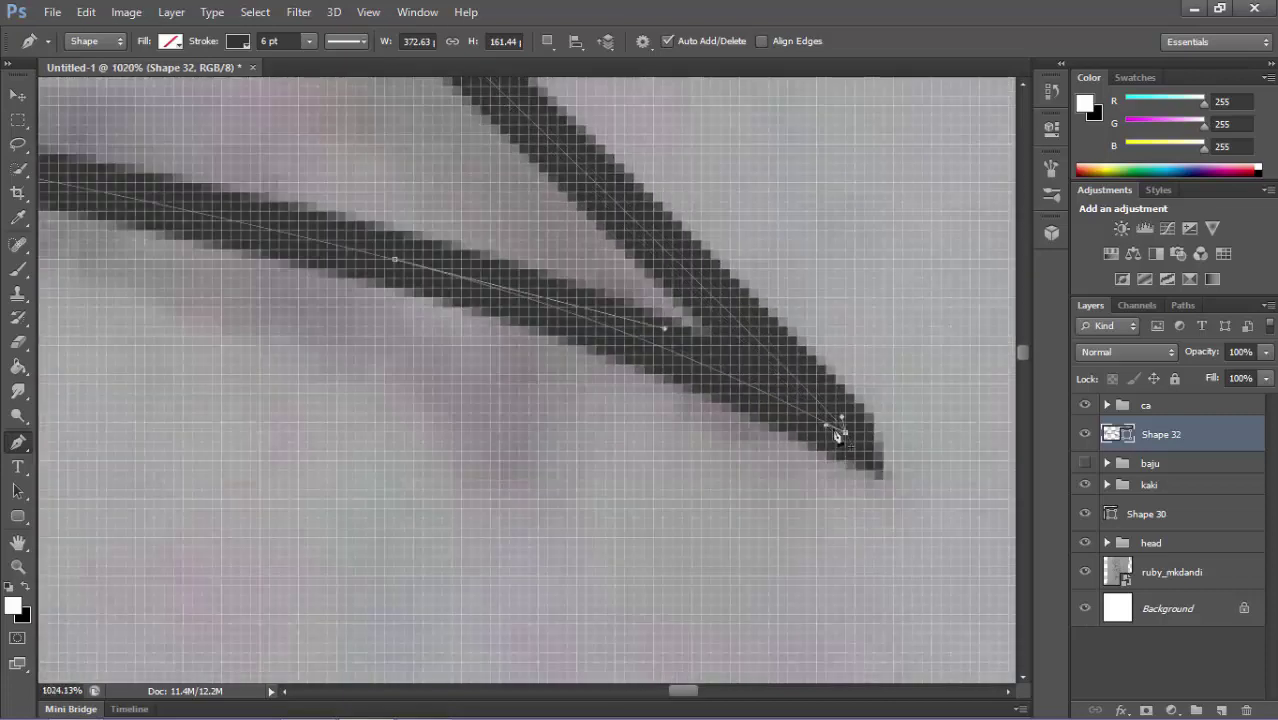
pyautogui.scroll(-3, 836, 428)
pyautogui.scroll(-2, 835, 422)
pyautogui.scroll(-2, 593, 308)
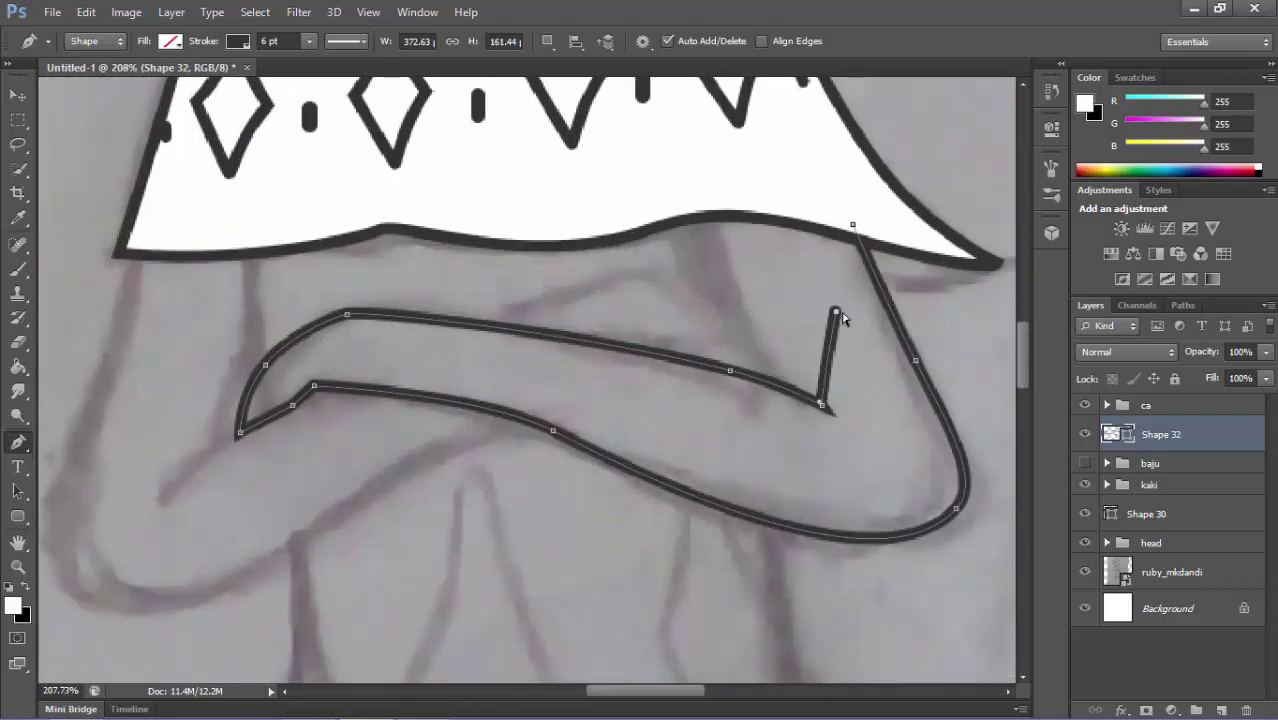
# Run the inner arm line up to the cape edge, closing Shape 32.
pyautogui.moveTo(716, 224); pyautogui.dragTo(756, 348)
pyautogui.scroll(2, 790, 395)
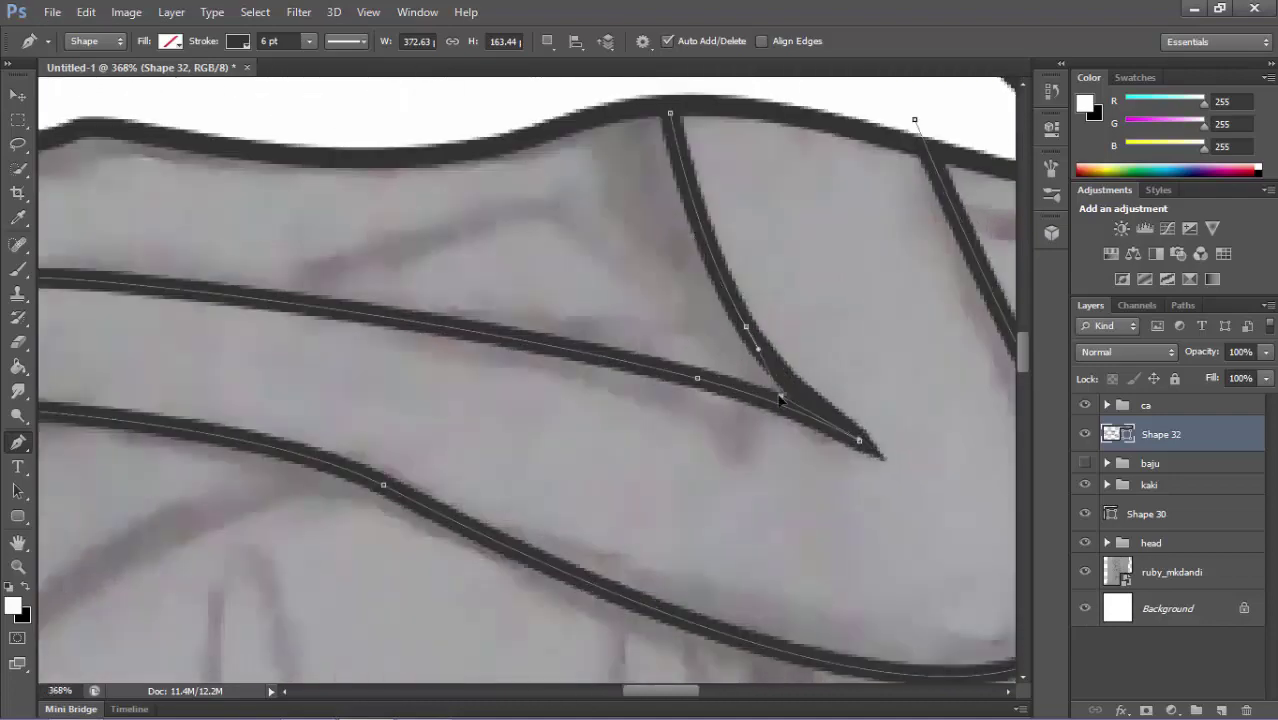
pyautogui.scroll(2, 779, 398)
pyautogui.scroll(4, 917, 471)
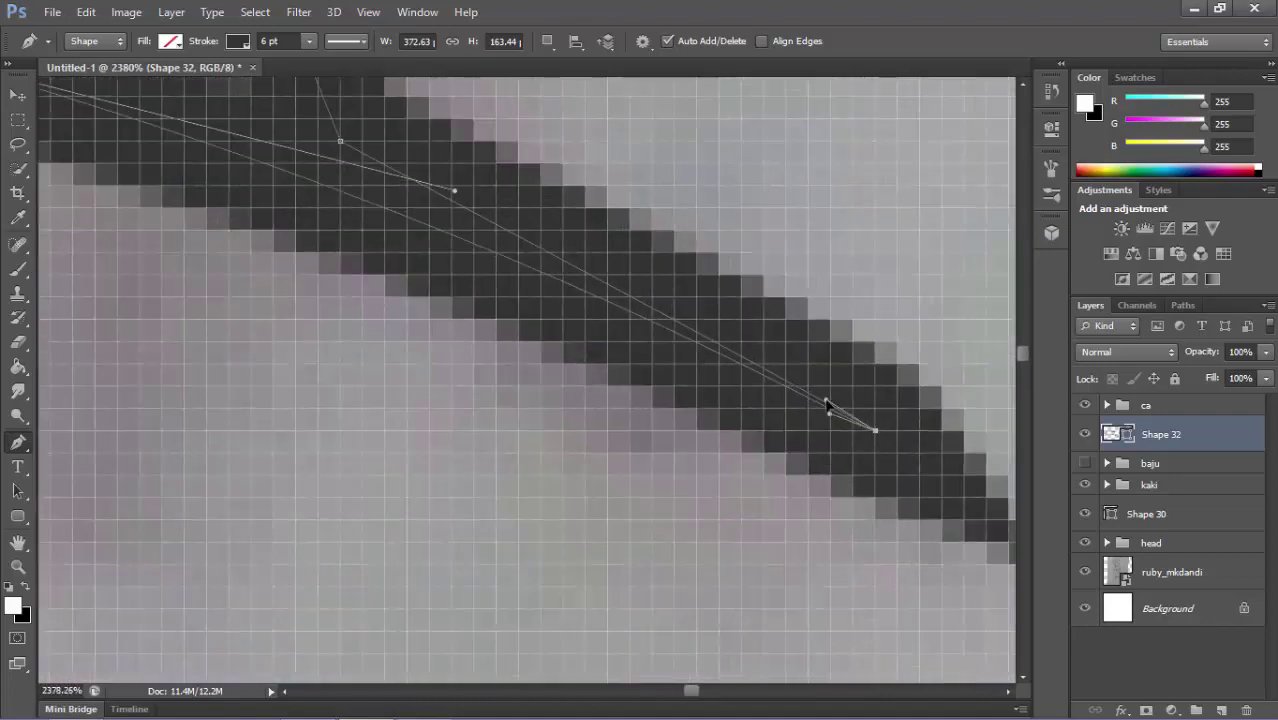
pyautogui.scroll(-4, 907, 471)
pyautogui.scroll(4, 713, 371)
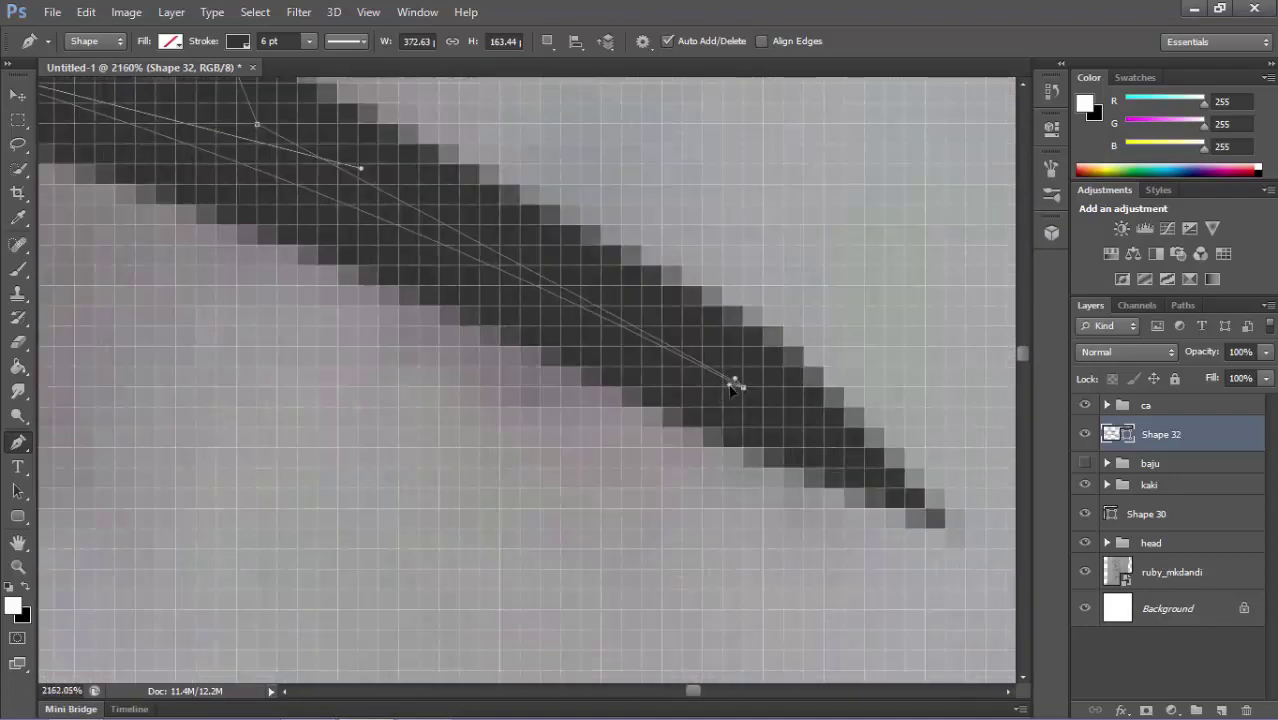
pyautogui.scroll(-5, 733, 387)
pyautogui.scroll(-2, 710, 337)
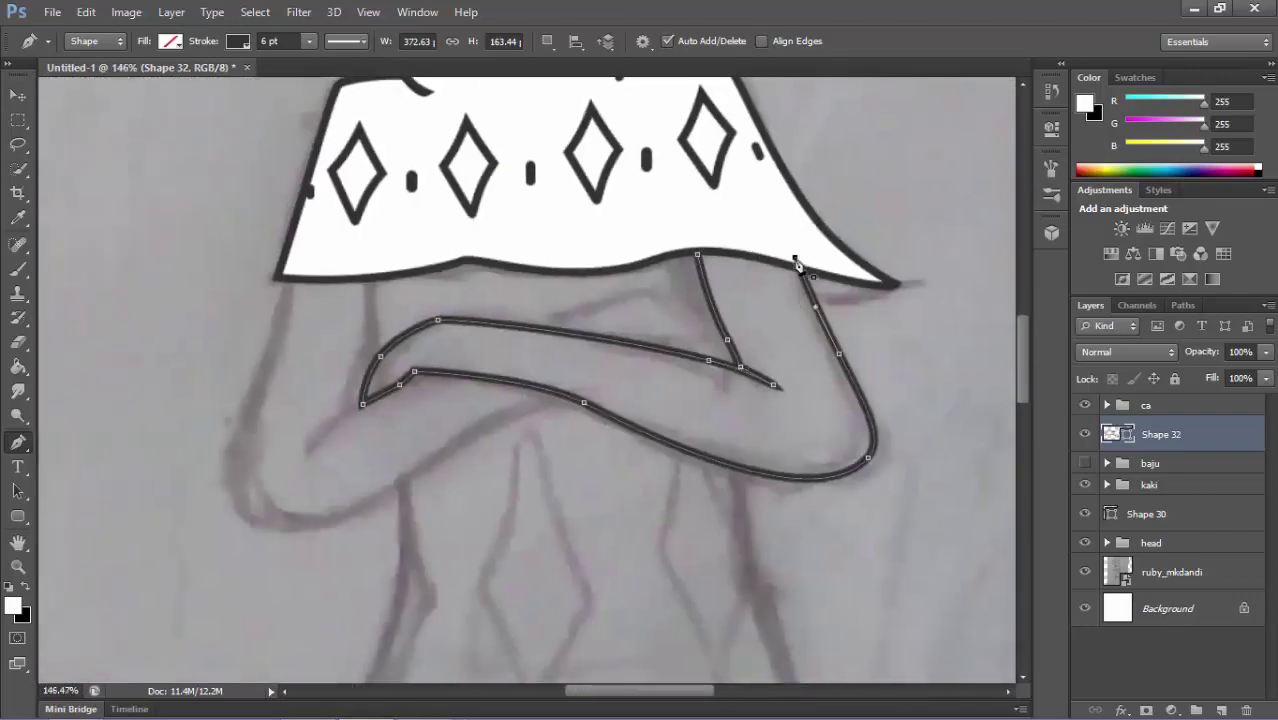
pyautogui.scroll(-3, 696, 306)
pyautogui.scroll(-1, 562, 422)
pyautogui.scroll(-1, 528, 434)
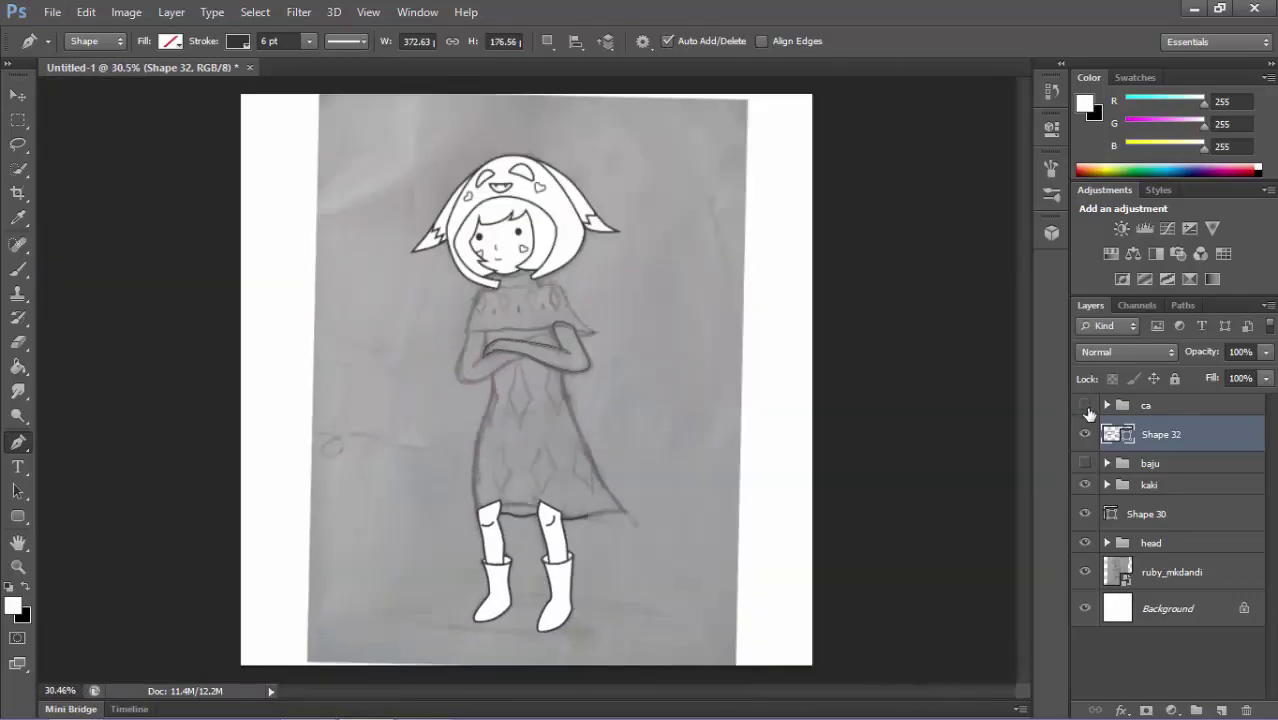
# Start the second arm outline at the cape's left edge, curving across the first arm.
pyautogui.click(1086, 463)
pyautogui.scroll(5, 562, 371)
pyautogui.click(491, 314)
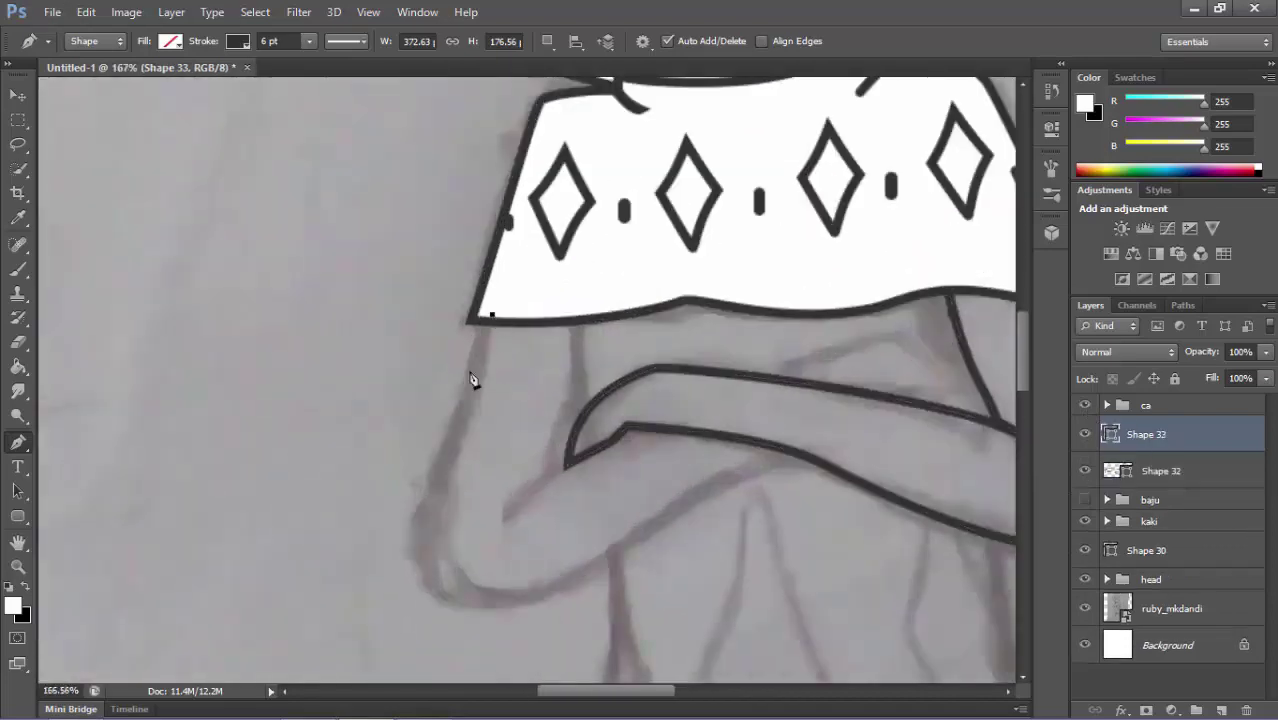
pyautogui.scroll(-2, 462, 412)
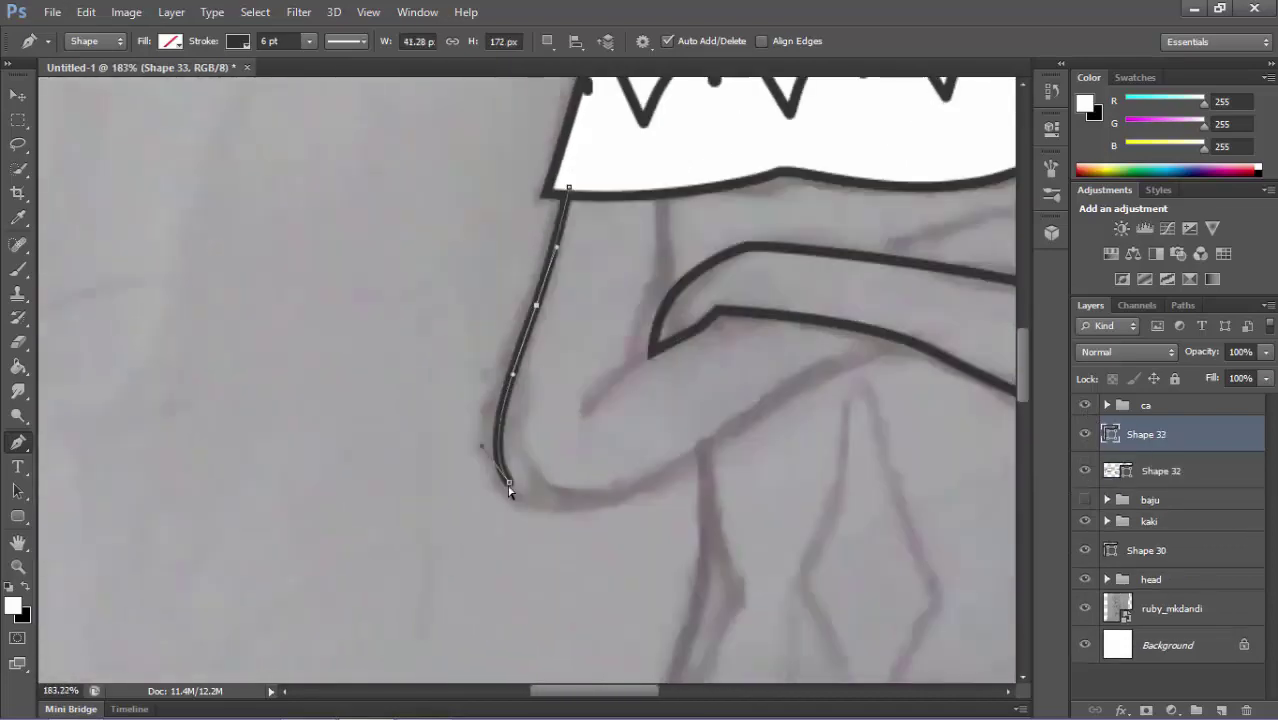
pyautogui.scroll(2, 768, 389)
pyautogui.scroll(1, 698, 452)
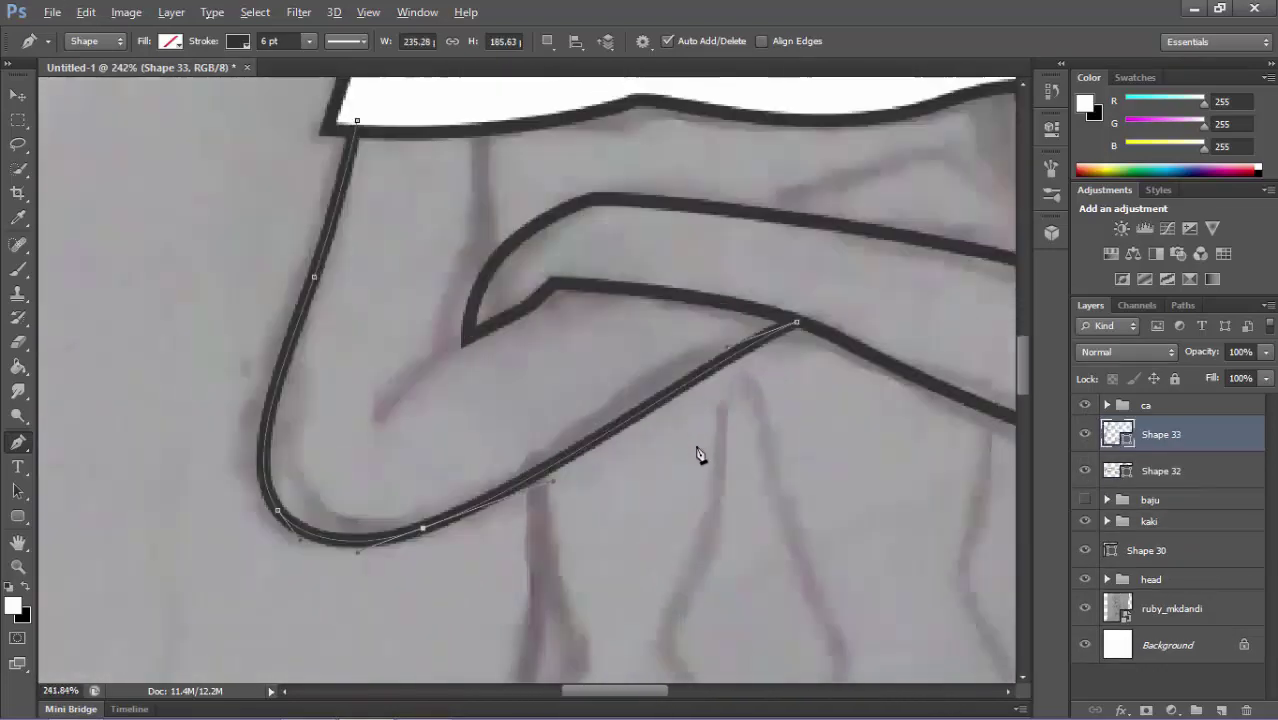
pyautogui.scroll(-2, 678, 357)
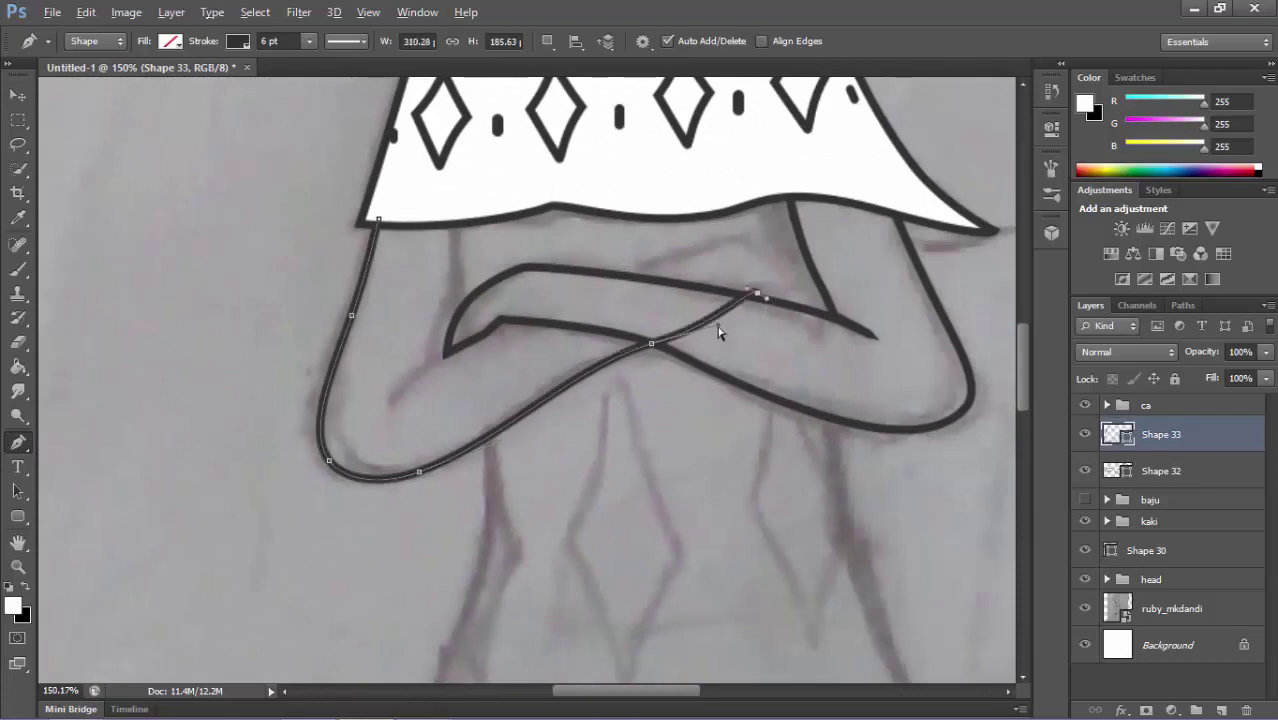
pyautogui.scroll(2, 718, 333)
pyautogui.moveTo(685, 339); pyautogui.dragTo(730, 341)
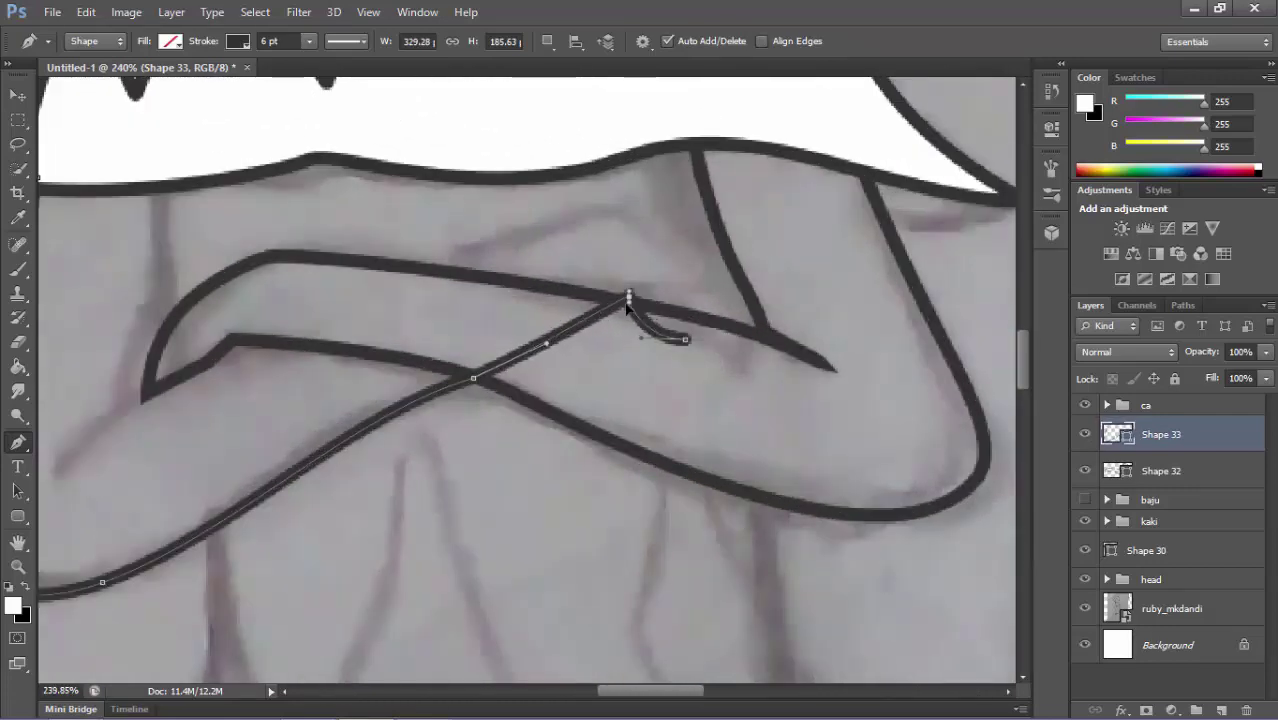
pyautogui.scroll(-1, 629, 330)
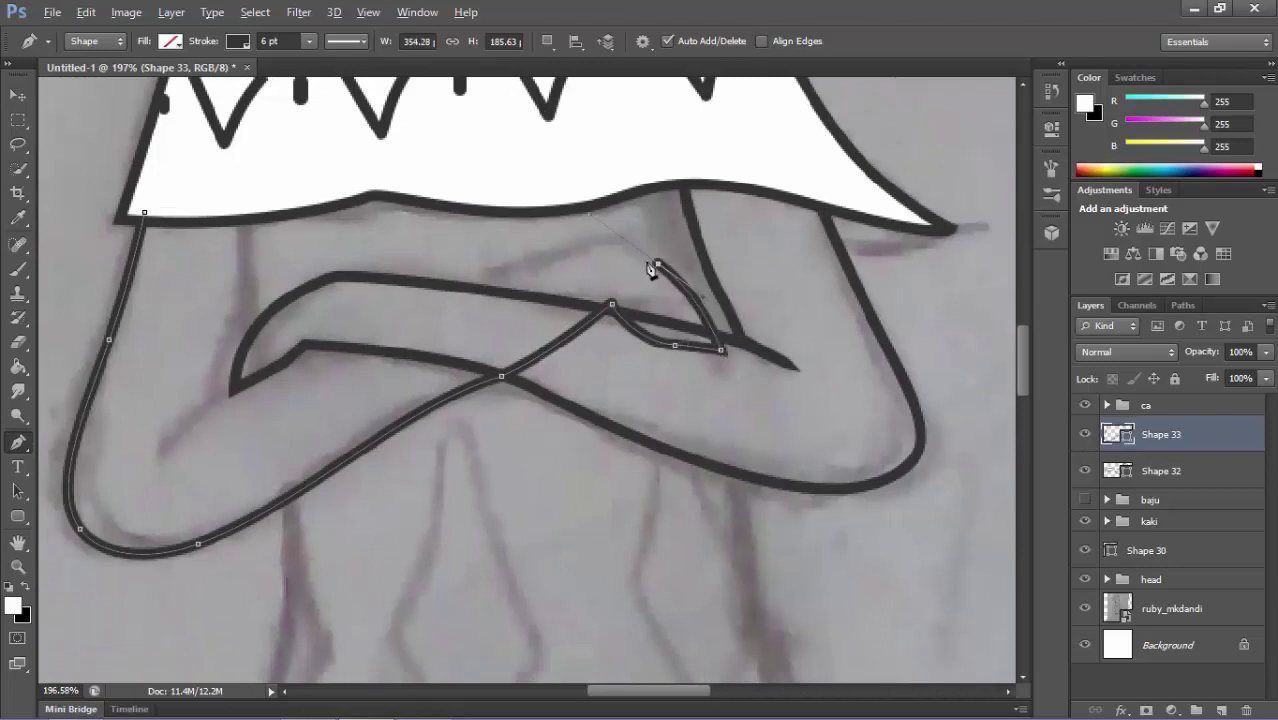
pyautogui.scroll(1, 217, 405)
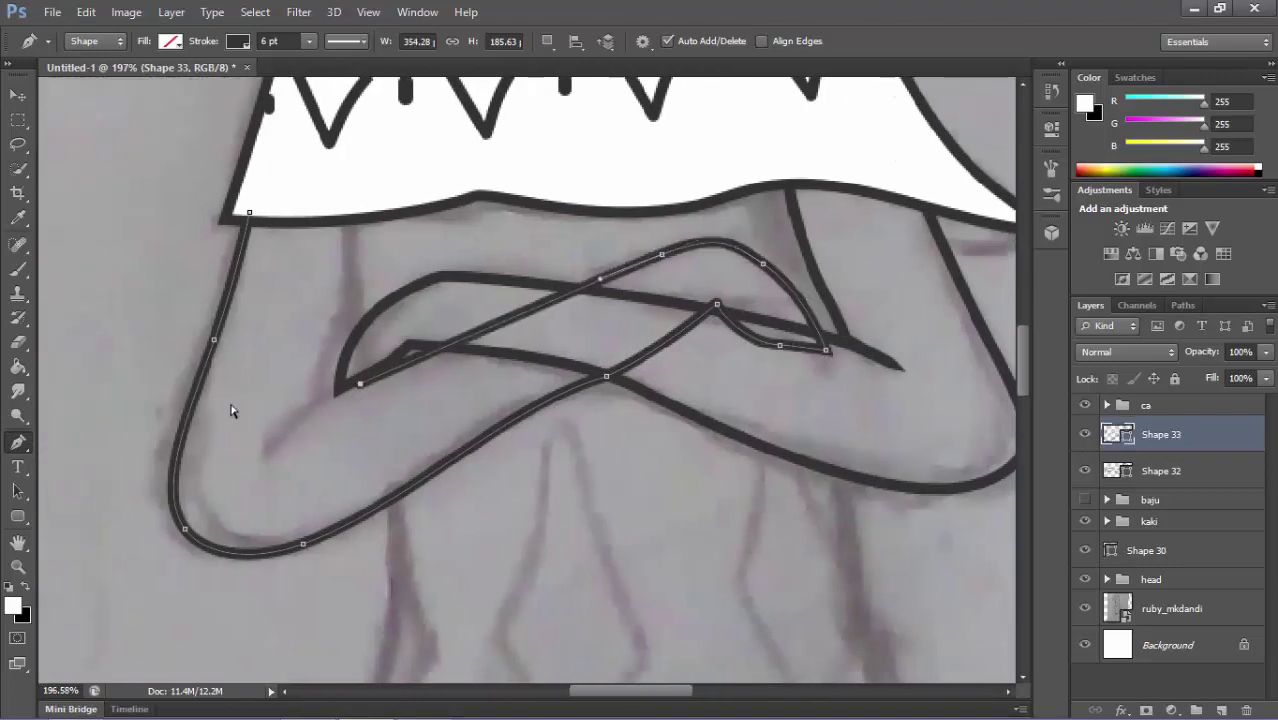
pyautogui.scroll(1, 234, 408)
# Curve the second arm back along its upper edge into a pointed hand end.
pyautogui.moveTo(312, 476)
pyautogui.mouseDown()
pyautogui.moveTo(381, 419)
pyautogui.moveTo(336, 431)
pyautogui.mouseUp()
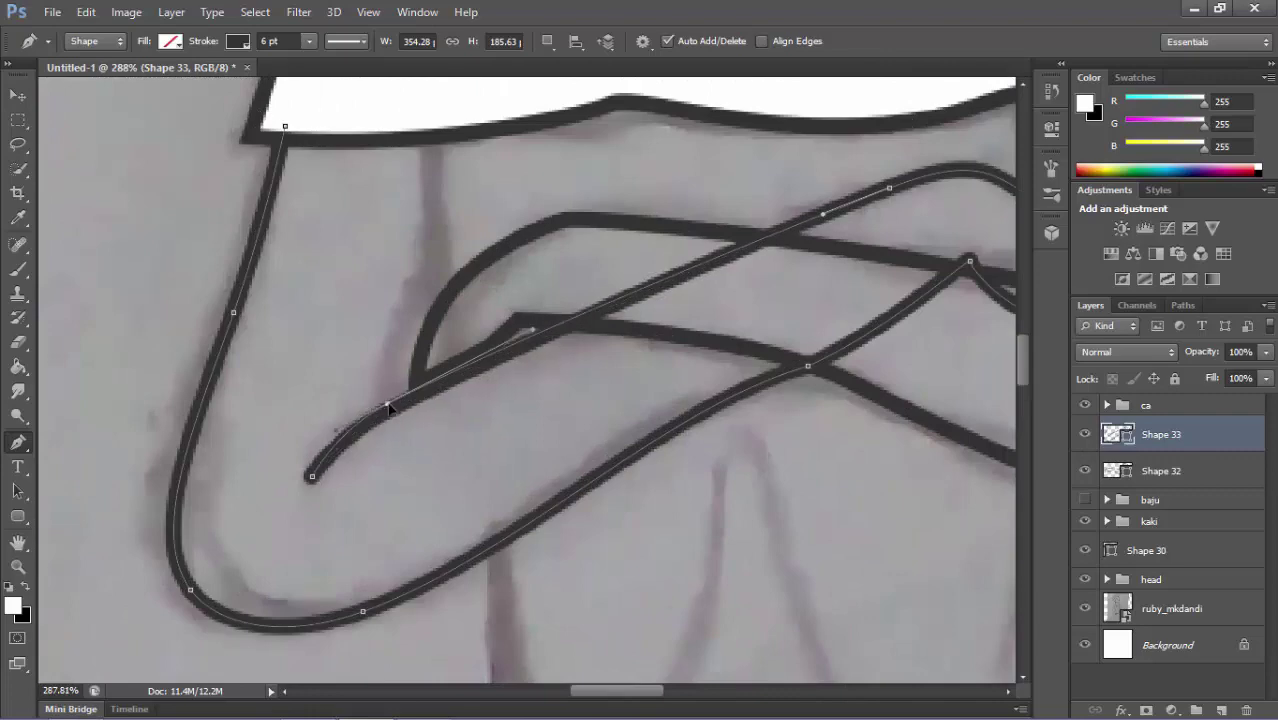
pyautogui.scroll(1, 345, 435)
pyautogui.click(404, 384)
pyautogui.scroll(1, 409, 378)
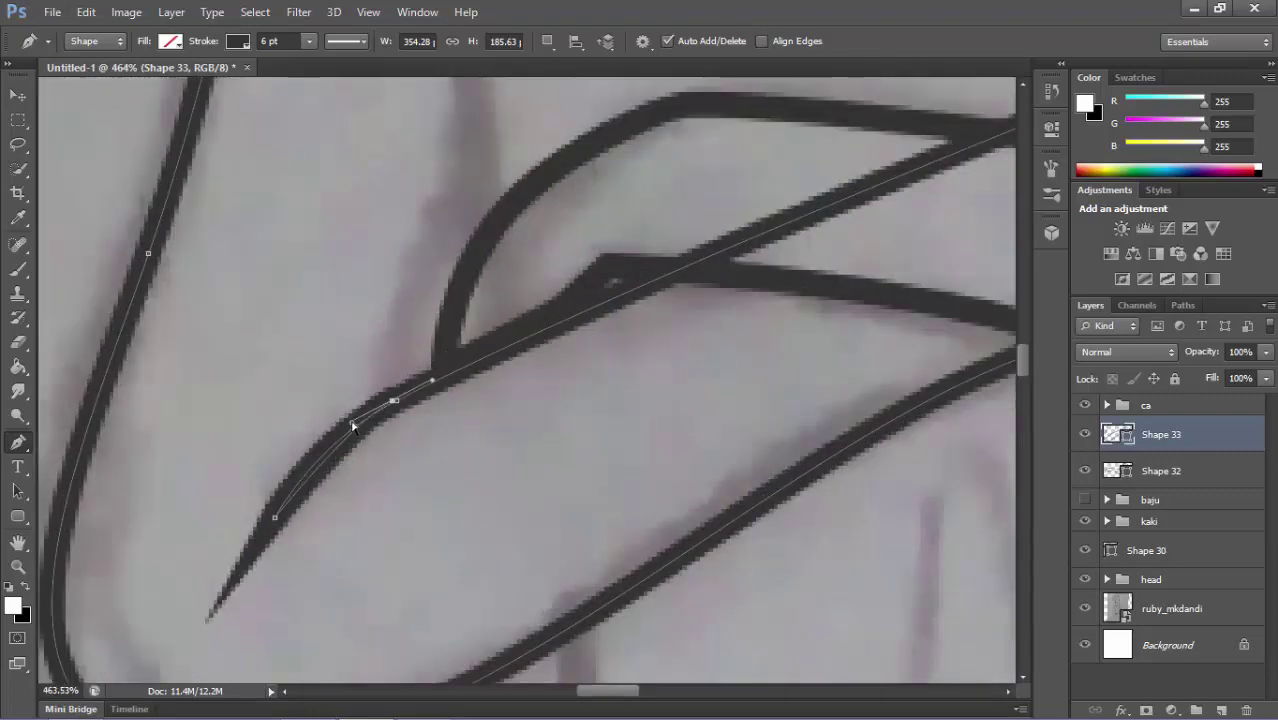
pyautogui.click(278, 516)
pyautogui.scroll(2, 287, 522)
pyautogui.scroll(-3, 266, 527)
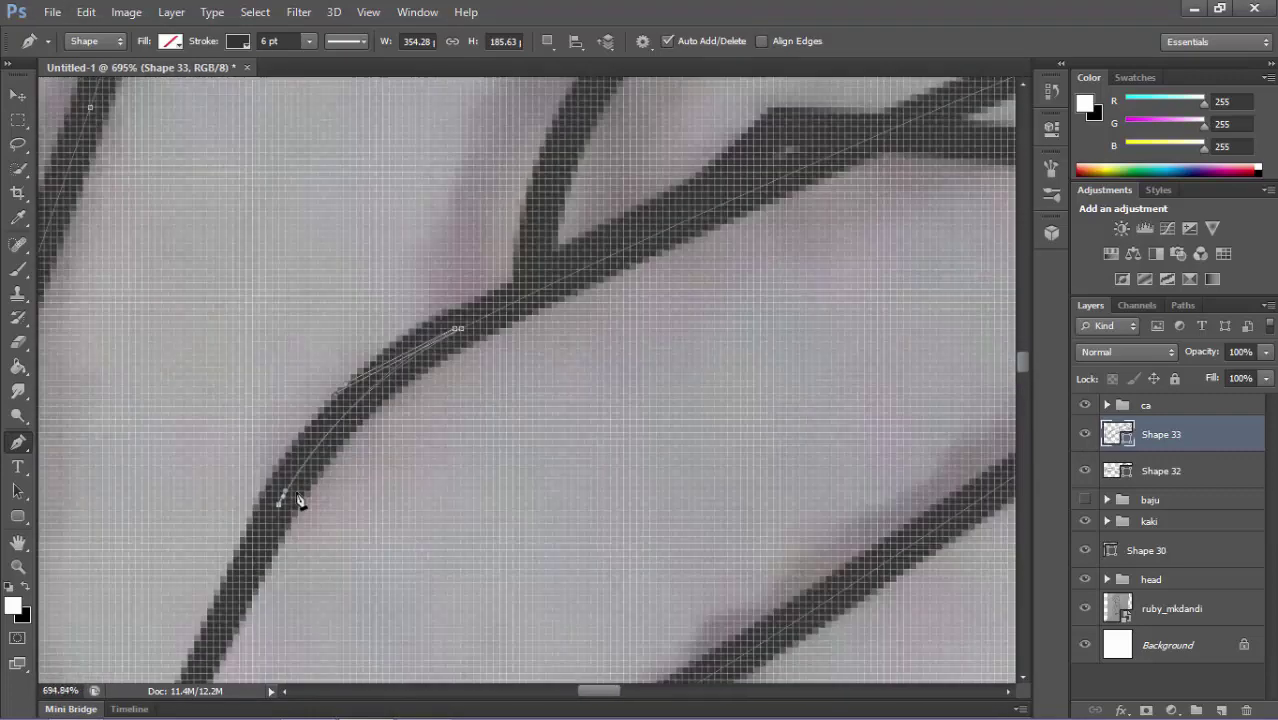
pyautogui.scroll(4, 296, 496)
pyautogui.scroll(1, 279, 456)
pyautogui.scroll(-5, 279, 543)
pyautogui.scroll(3, 442, 377)
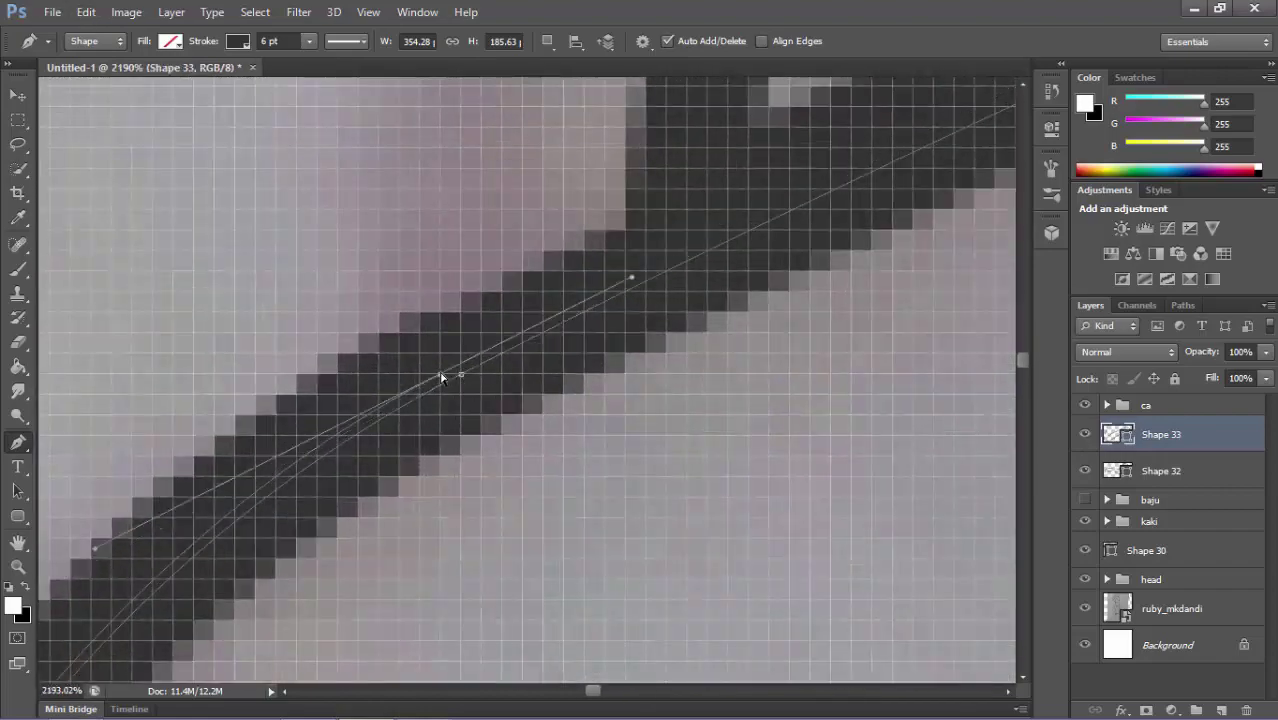
pyautogui.scroll(-3, 450, 385)
pyautogui.scroll(3, 540, 190)
pyautogui.scroll(-2, 540, 190)
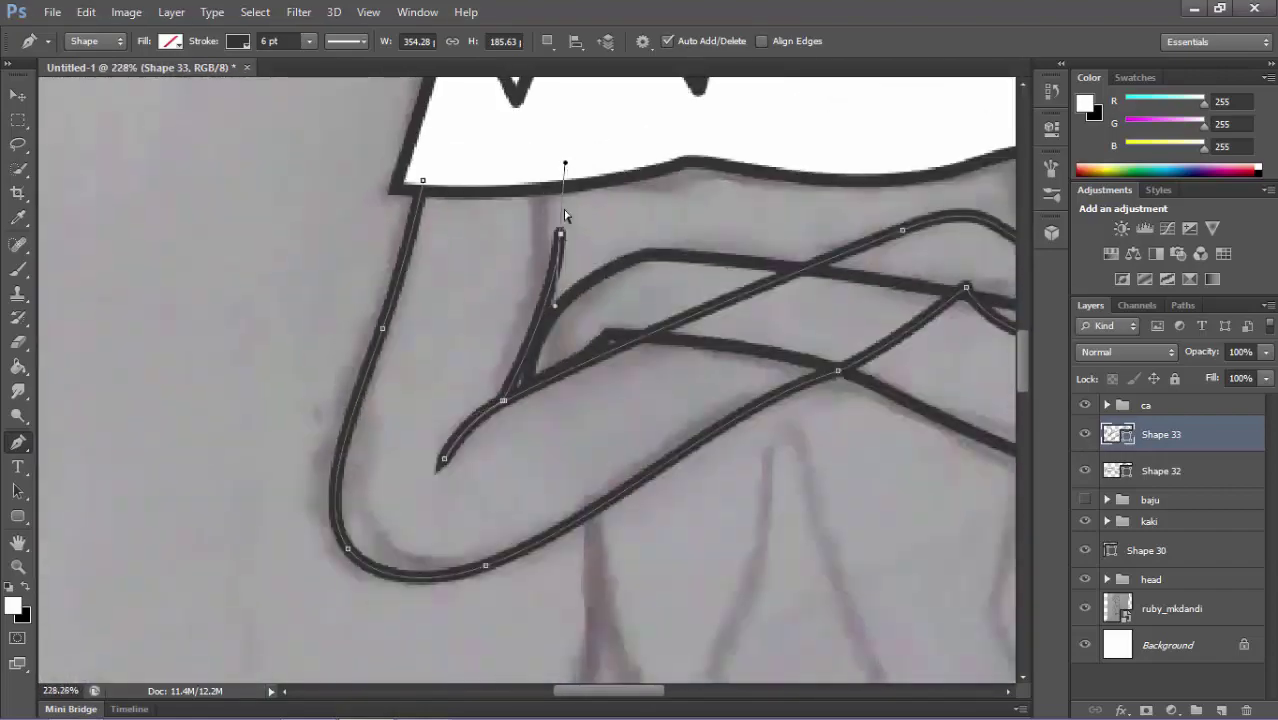
pyautogui.scroll(-3, 430, 195)
# Show the dress again and delete the extra anchor from the arm outline.
pyautogui.click(1084, 499)
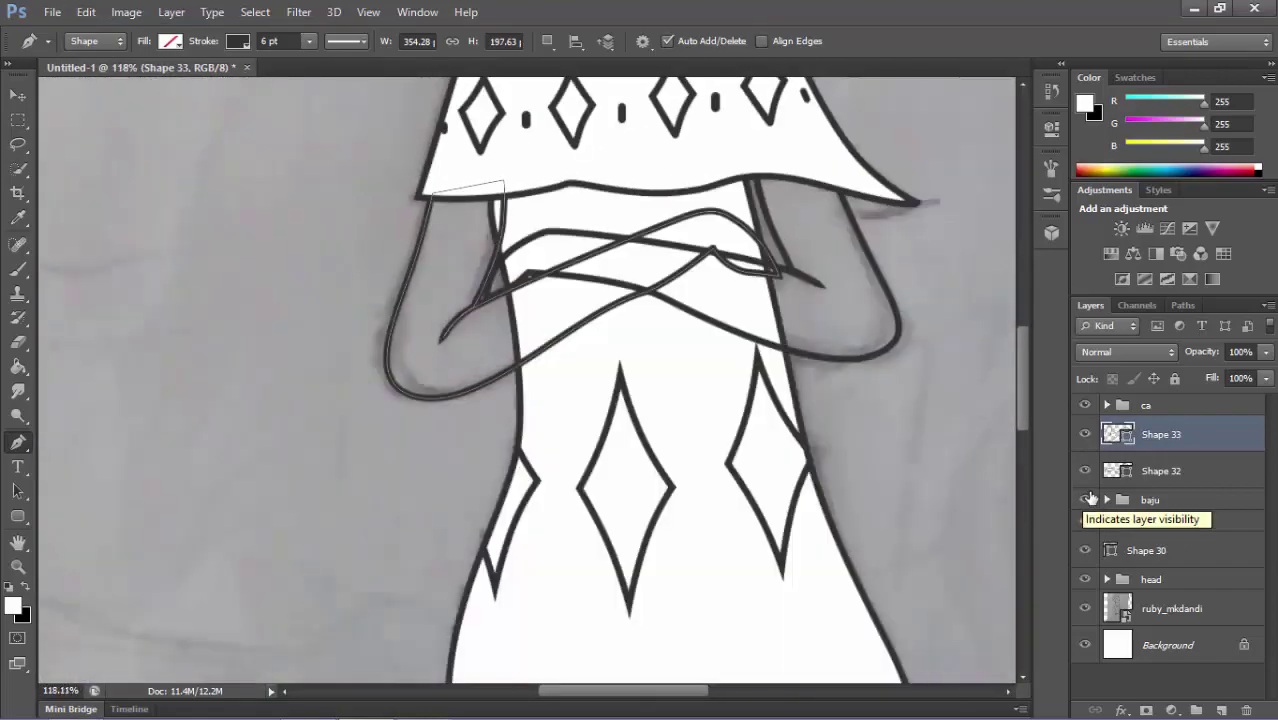
pyautogui.scroll(3, 560, 277)
pyautogui.scroll(2, 524, 371)
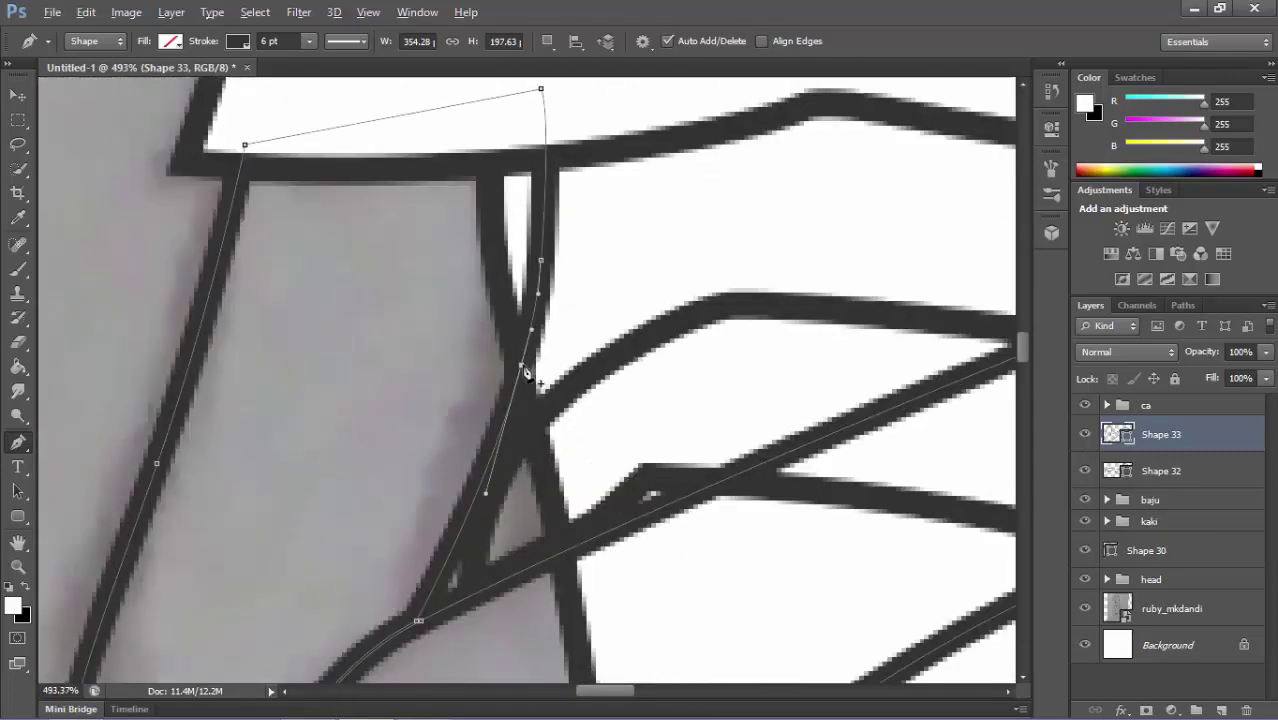
pyautogui.click(542, 261)
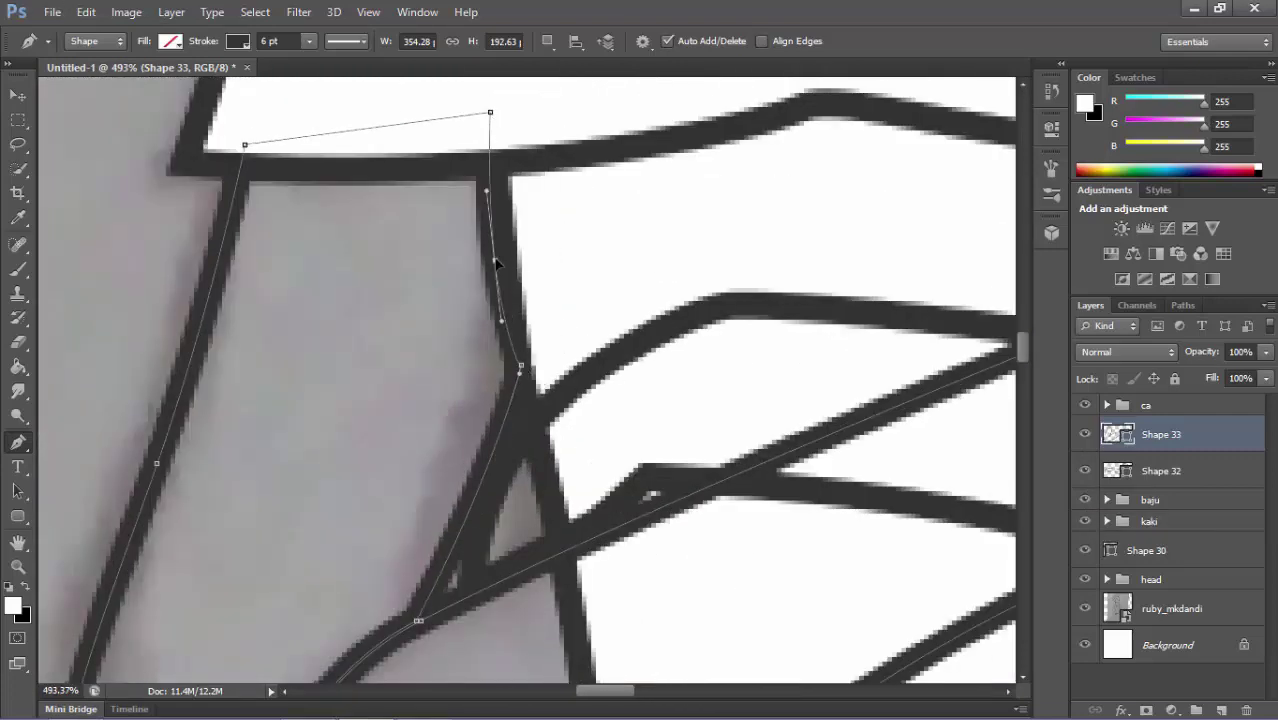
# Move Shape 32 above Shape 33 in the layer stack.
pyautogui.scroll(-3, 497, 263)
pyautogui.scroll(-2, 497, 263)
pyautogui.scroll(-2, 497, 263)
pyautogui.moveTo(1160, 470)
pyautogui.mouseDown()
pyautogui.moveTo(1168, 424)
pyautogui.moveTo(1165, 434)
pyautogui.mouseUp()
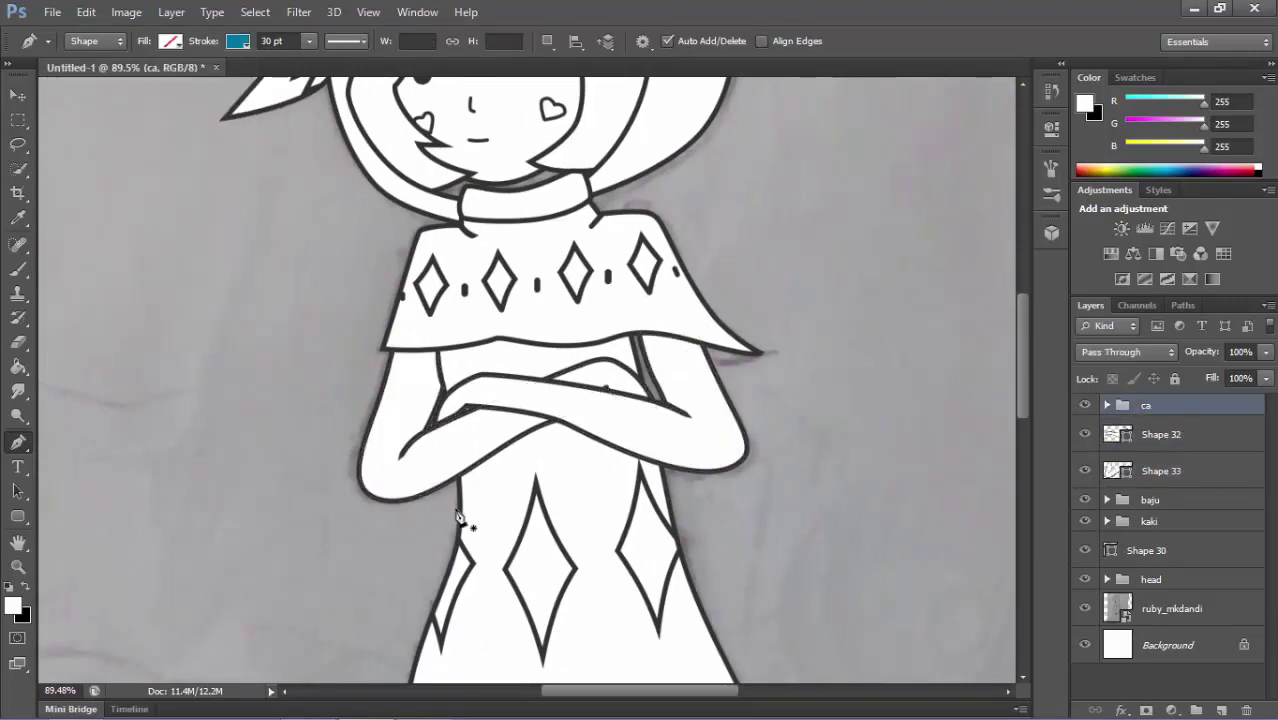
# Reshape the arm curve so it tucks under the cape's lower edge.
pyautogui.scroll(5, 652, 443)
pyautogui.scroll(2, 663, 306)
pyautogui.moveTo(851, 206); pyautogui.dragTo(669, 178)
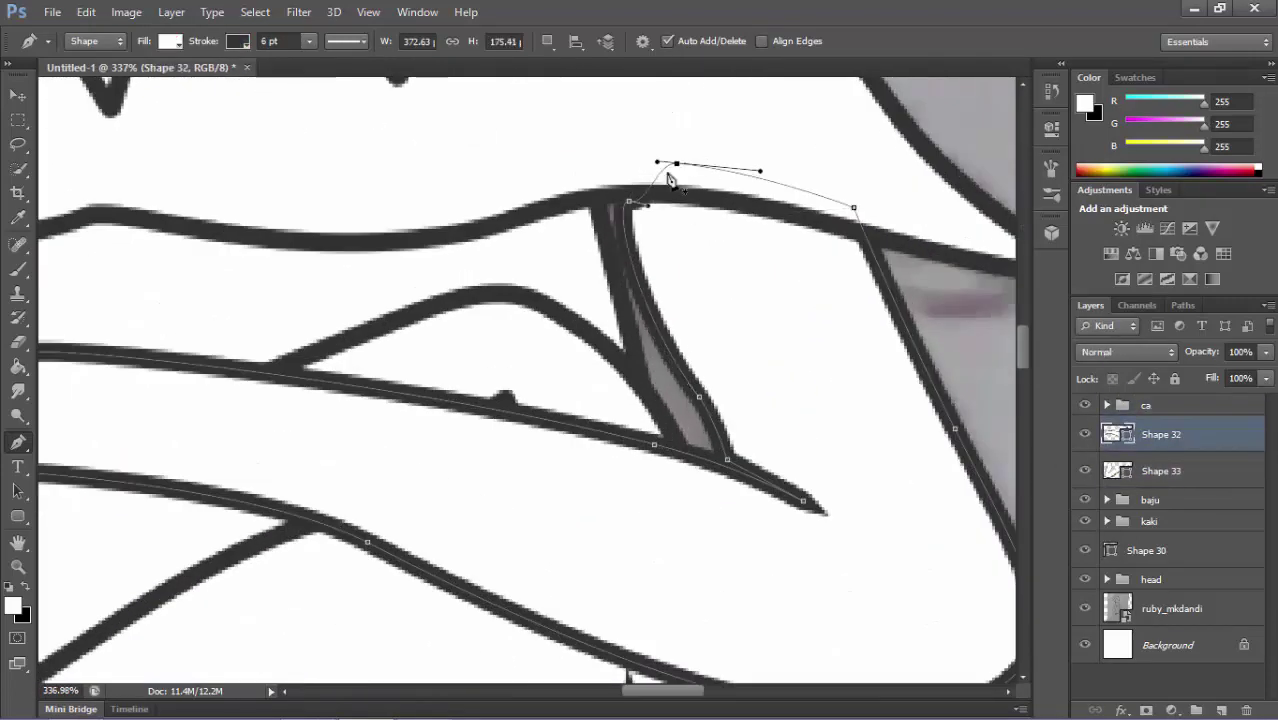
pyautogui.scroll(1, 648, 198)
pyautogui.scroll(-2, 740, 470)
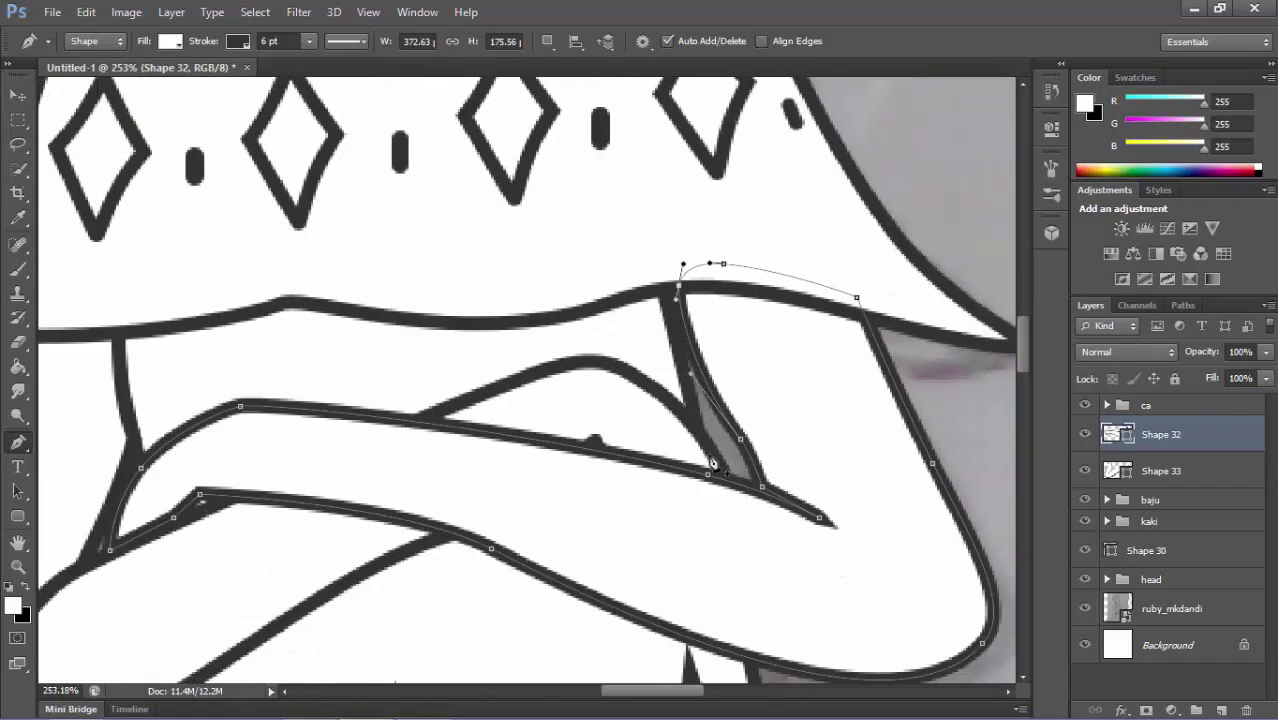
pyautogui.scroll(2, 760, 500)
pyautogui.scroll(-3, 740, 470)
pyautogui.scroll(3, 622, 410)
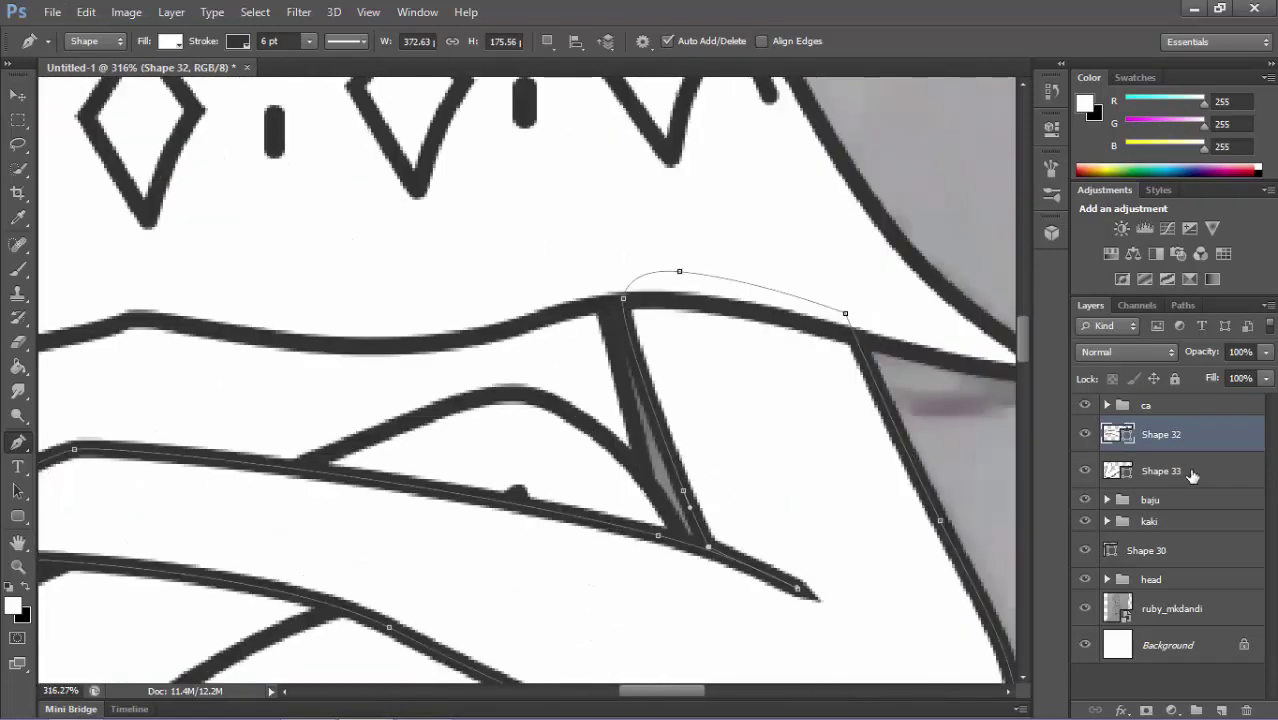
# Select the Shape 20 dress body and Shape 30 hem outline to inspect them.
pyautogui.hotkey('alt', '[')
pyautogui.hotkey('alt', '[')
pyautogui.keyDown('ctrl'); pyautogui.click(628, 432); pyautogui.keyUp('ctrl')
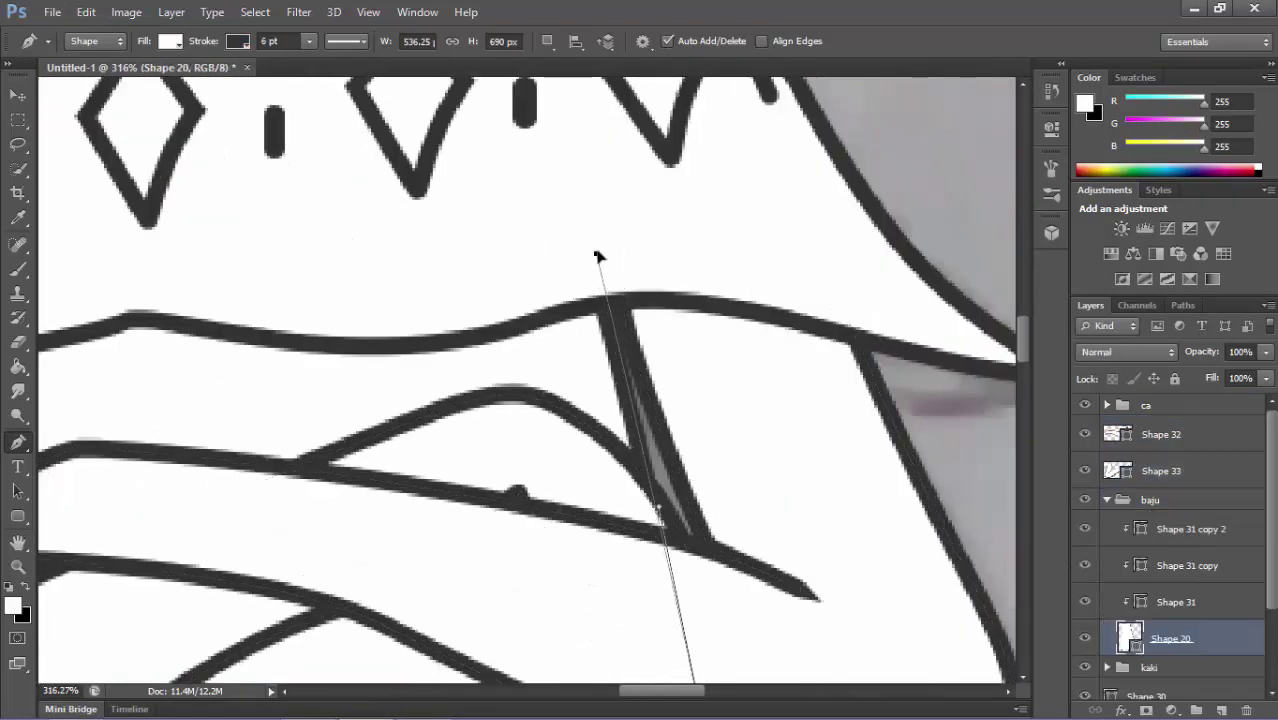
pyautogui.scroll(1, 661, 366)
pyautogui.scroll(-2, 671, 360)
pyautogui.scroll(2, 645, 252)
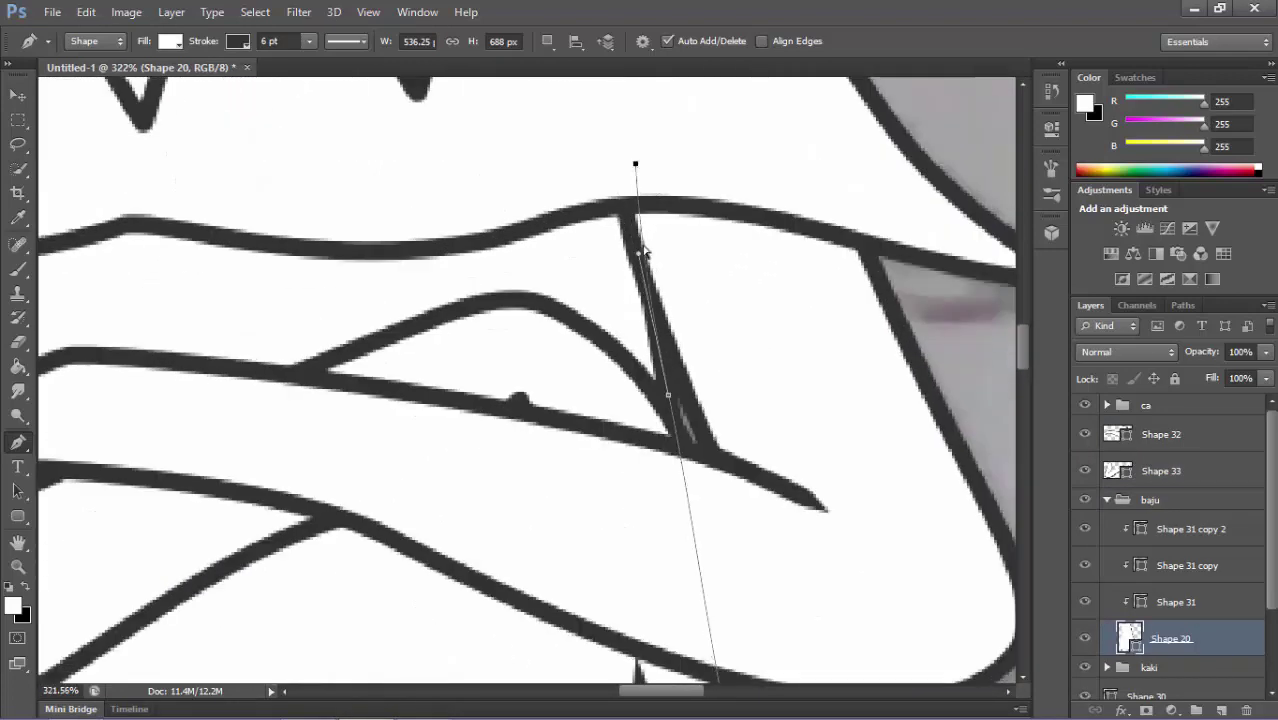
pyautogui.scroll(-5, 648, 176)
pyautogui.scroll(3, 513, 457)
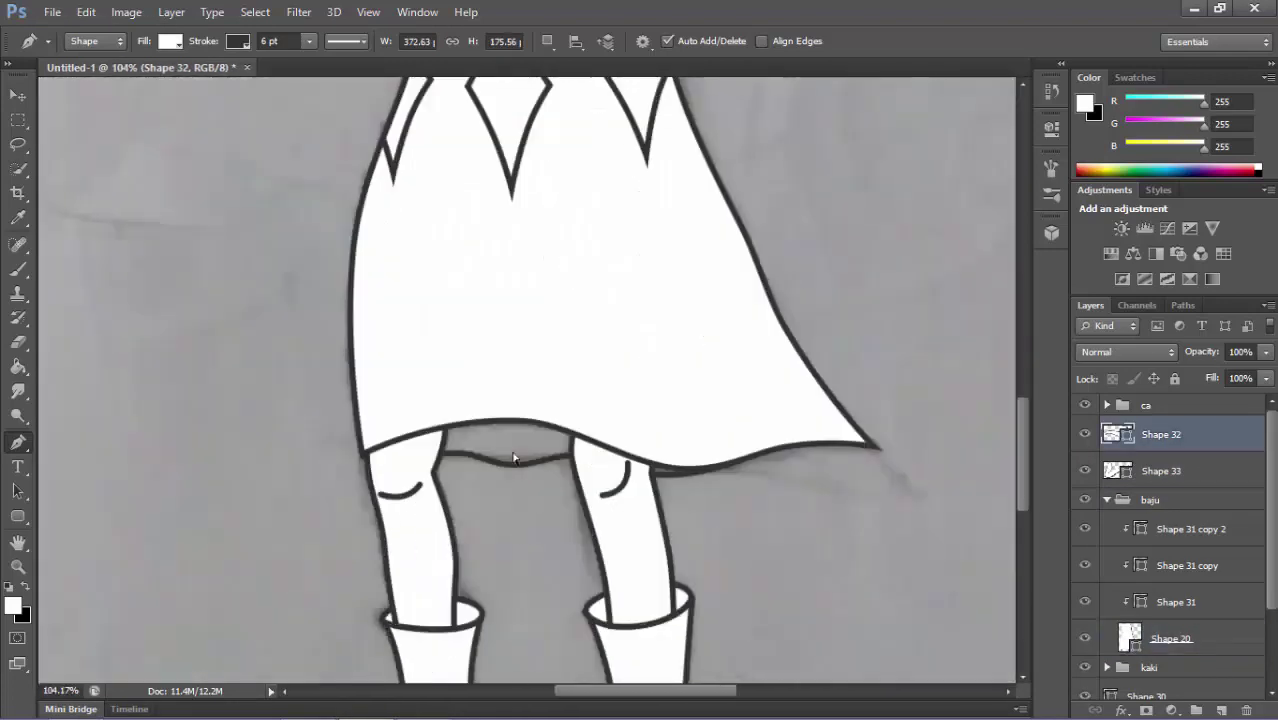
pyautogui.keyDown('ctrl'); pyautogui.click(516, 462); pyautogui.keyUp('ctrl')
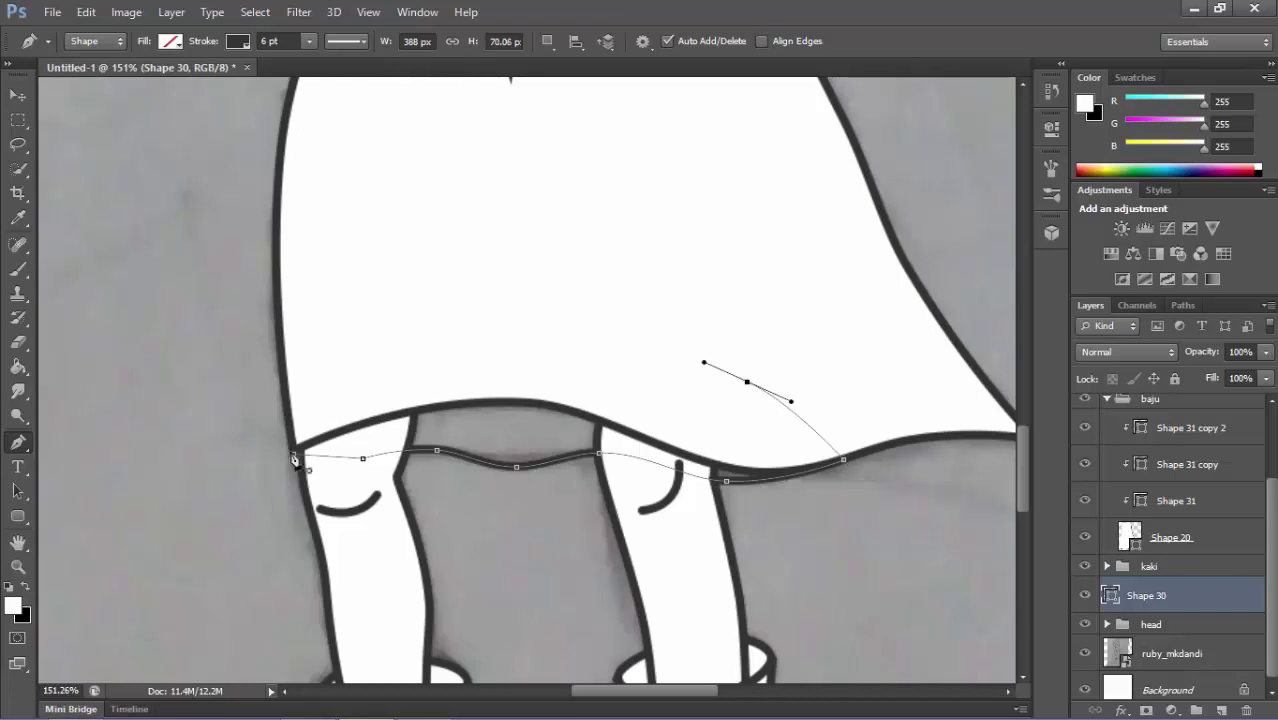
pyautogui.keyDown('ctrl'); pyautogui.click(520, 372); pyautogui.keyUp('ctrl')
pyautogui.scroll(-5, 462, 437)
pyautogui.scroll(1, 462, 437)
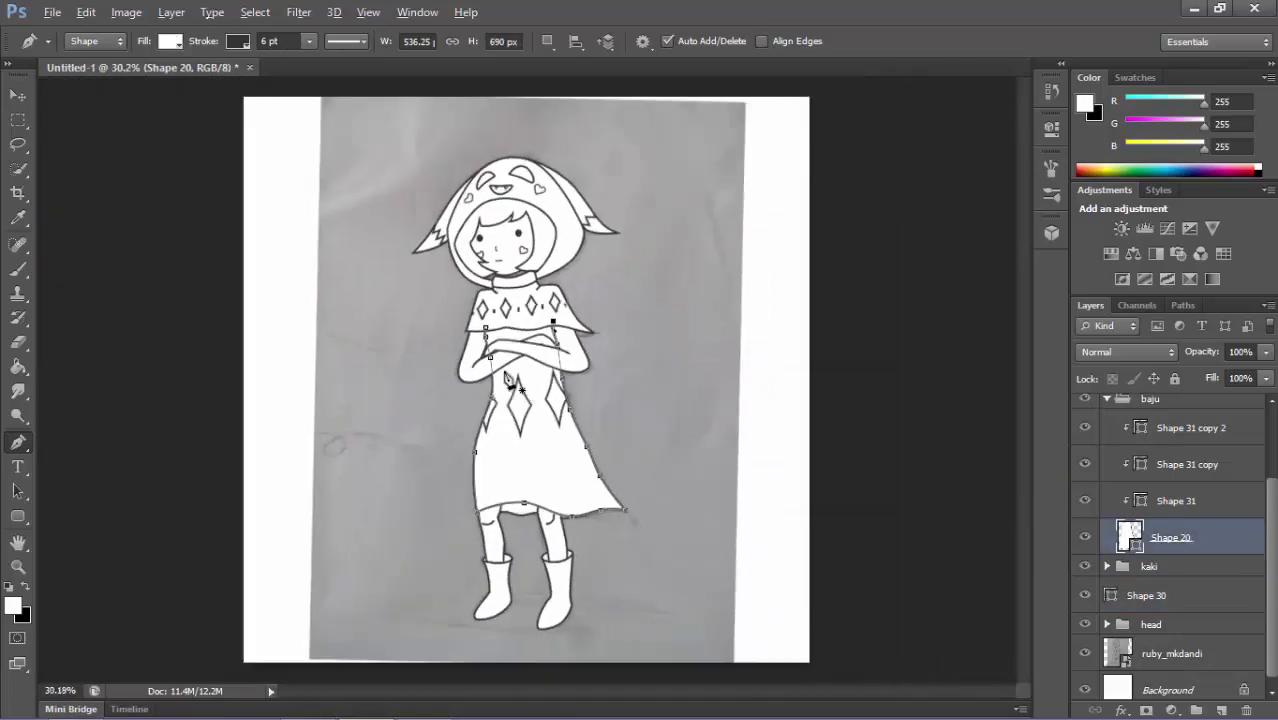
# Shorten the Shape 4 mouth line to 14 px wide.
pyautogui.keyDown('ctrl'); pyautogui.click(492, 246); pyautogui.keyUp('ctrl')
pyautogui.scroll(10, 492, 246)
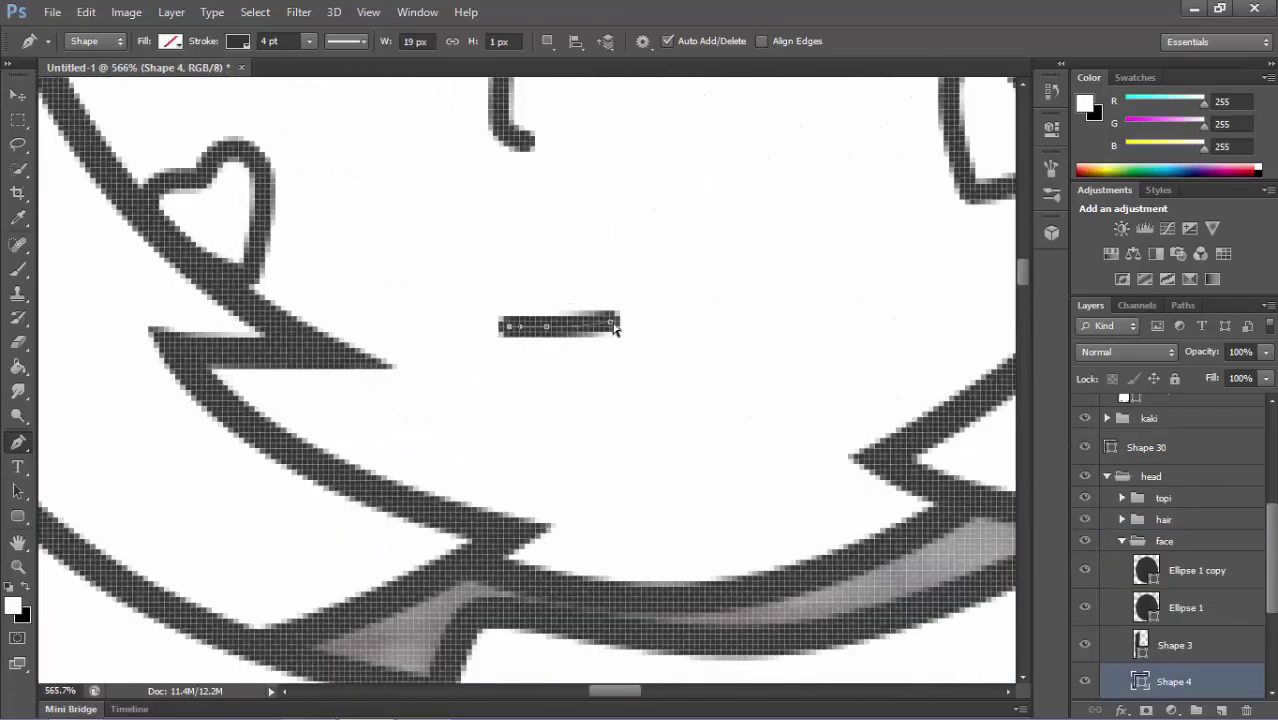
pyautogui.moveTo(614, 326); pyautogui.dragTo(592, 326)
pyautogui.scroll(2, 592, 332)
pyautogui.scroll(-3, 594, 362)
pyautogui.scroll(1, 593, 328)
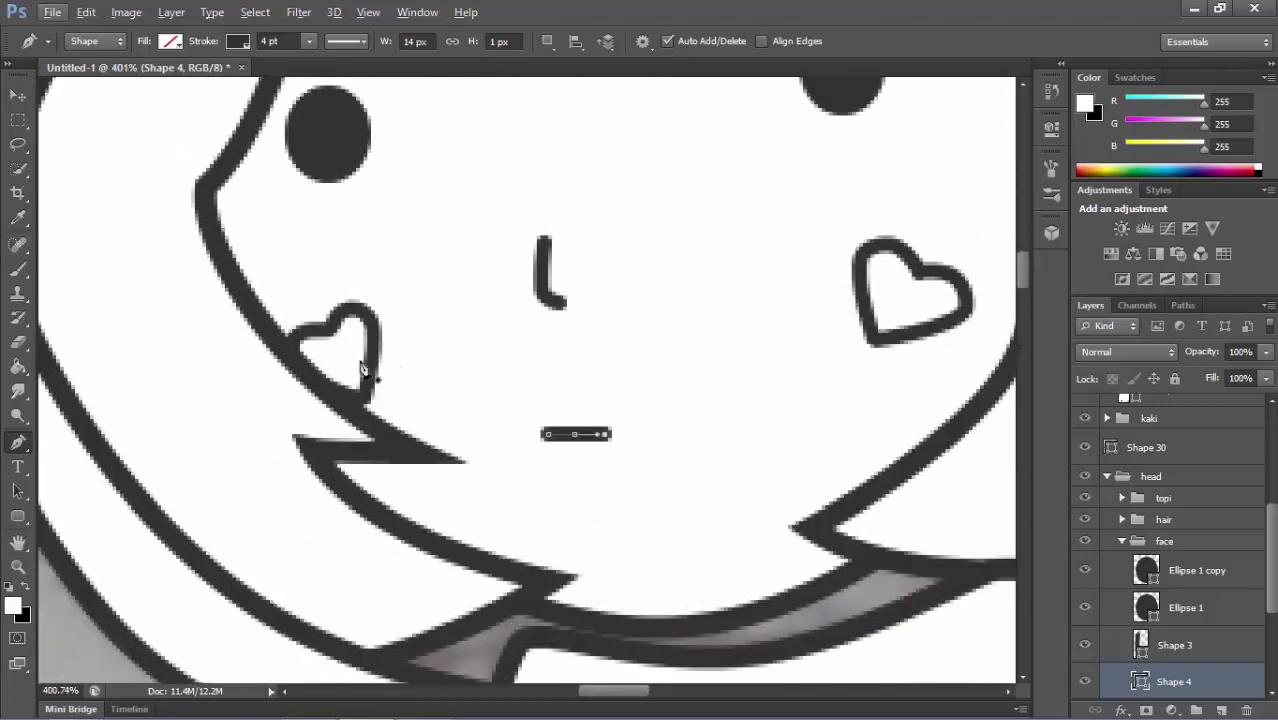
# Select the head group while reviewing the face.
pyautogui.press('b')
pyautogui.keyDown('ctrl'); pyautogui.click(579, 419); pyautogui.keyUp('ctrl')
pyautogui.scroll(-5, 620, 421)
pyautogui.scroll(1, 662, 434)
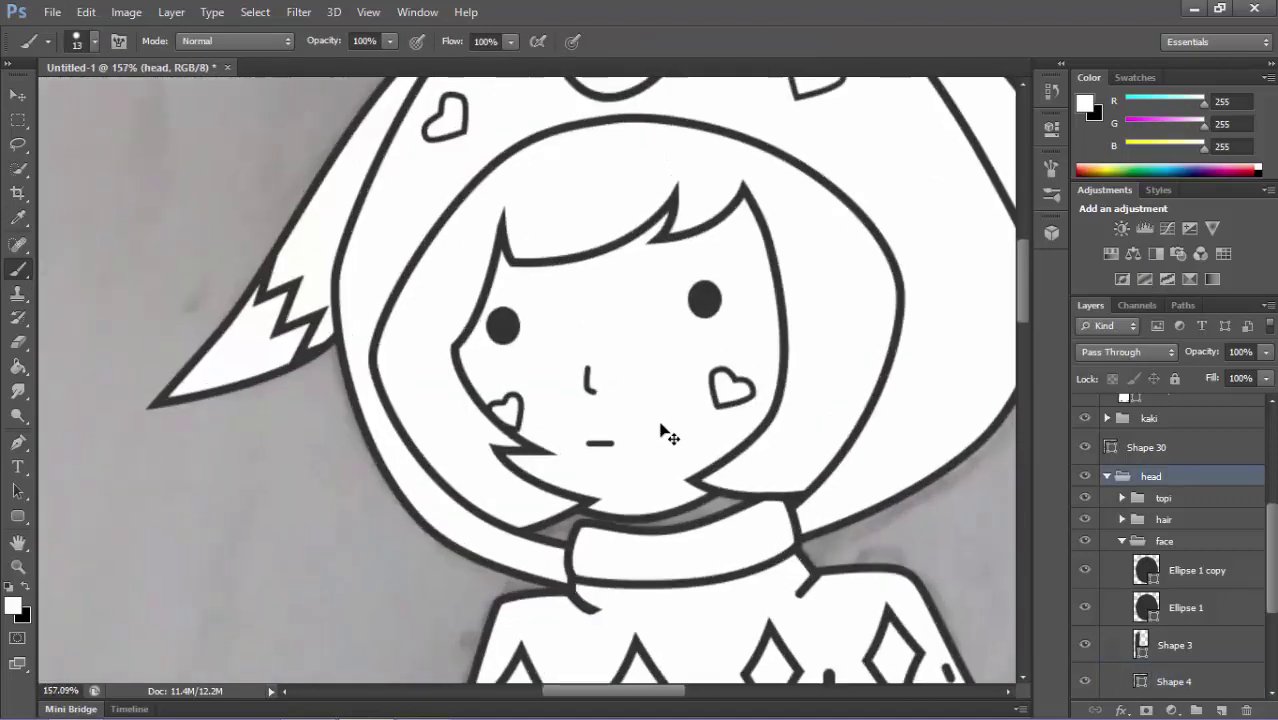
pyautogui.scroll(-2, 662, 434)
pyautogui.scroll(2, 740, 468)
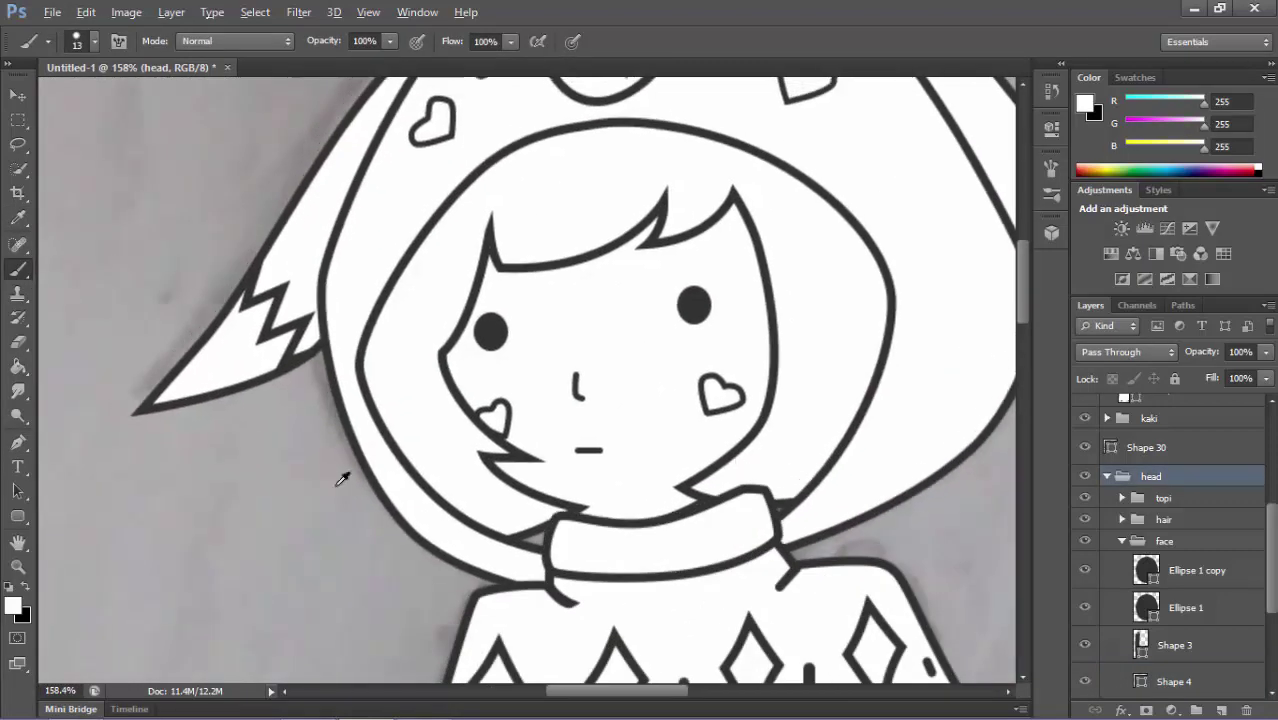
pyautogui.scroll(-3, 342, 474)
pyautogui.scroll(5, 453, 256)
pyautogui.scroll(-3, 453, 256)
pyautogui.scroll(1, 521, 333)
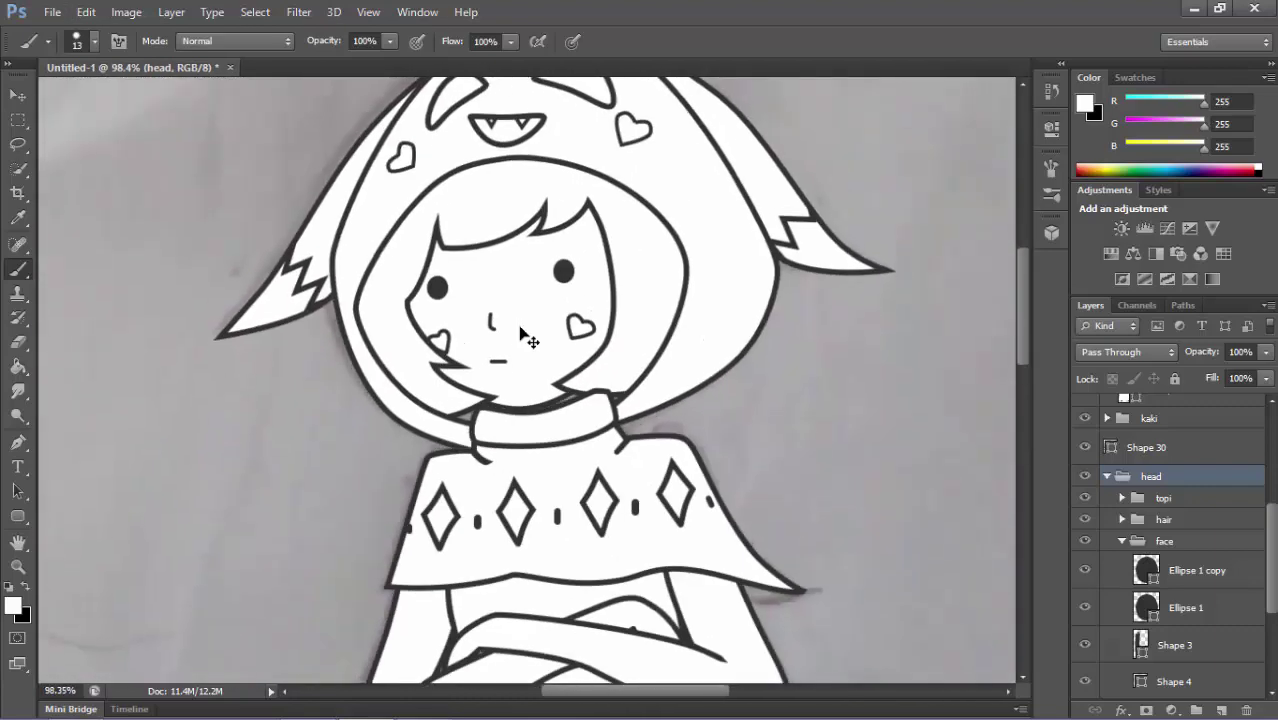
pyautogui.scroll(-1, 528, 340)
pyautogui.scroll(2, 600, 260)
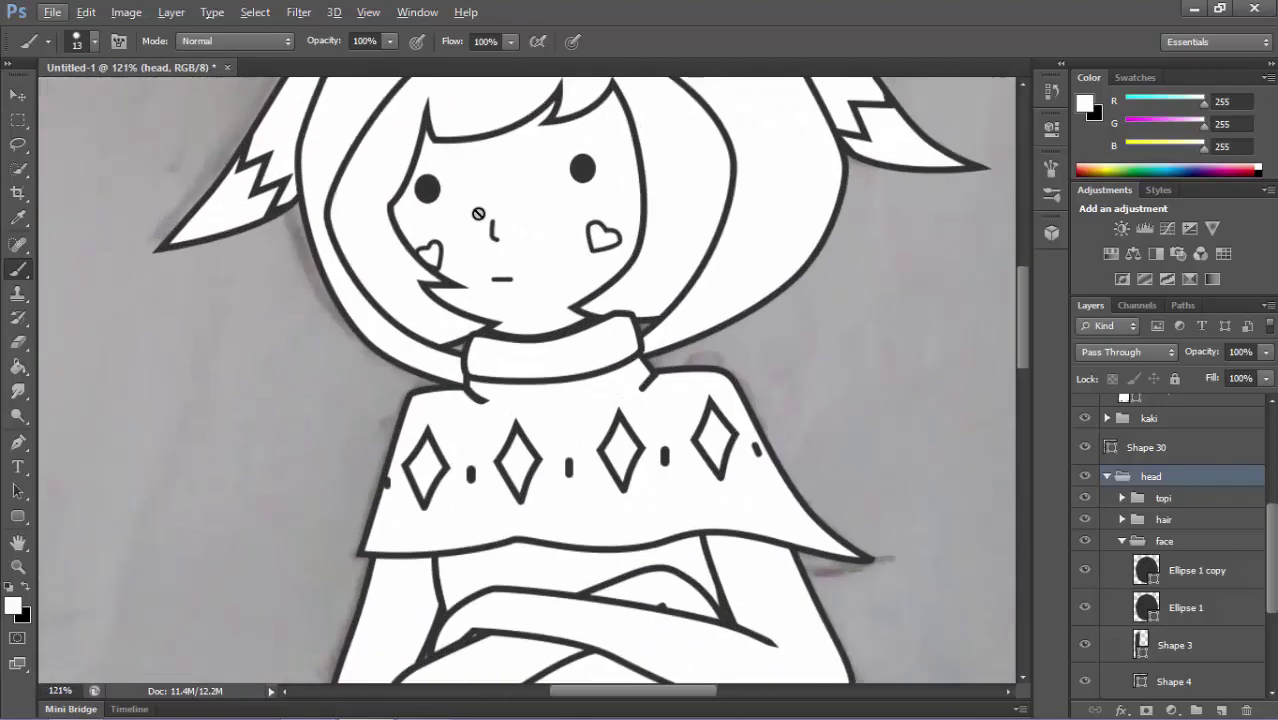
pyautogui.scroll(2, 600, 260)
pyautogui.scroll(2, 650, 270)
# Transform and resize the right and left eye ellipses.
pyautogui.keyDown('ctrl'); pyautogui.click(652, 272); pyautogui.keyUp('ctrl')
pyautogui.hotkey('ctrl', 't')
pyautogui.press('Return')
pyautogui.moveTo(854, 428); pyautogui.dragTo(927, 408)
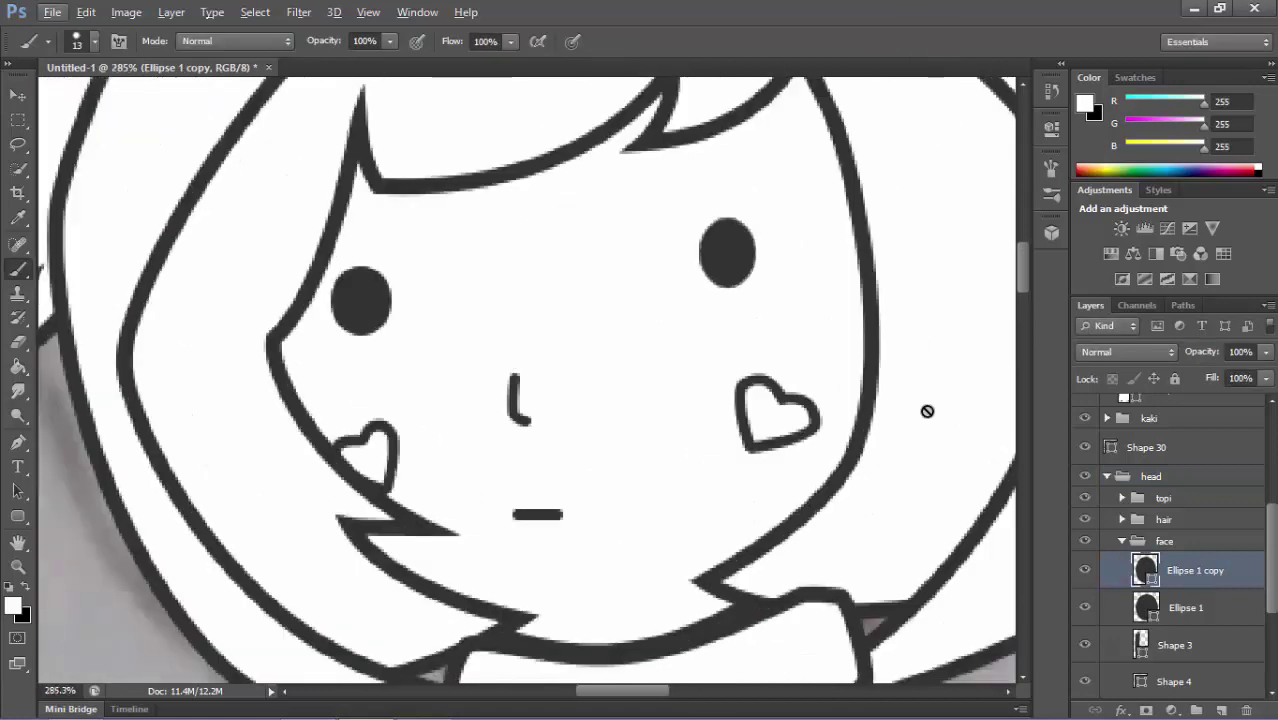
pyautogui.keyDown('ctrl'); pyautogui.click(361, 300); pyautogui.keyUp('ctrl')
pyautogui.hotkey('ctrl', 't')
pyautogui.press('Return')
pyautogui.scroll(-3, 760, 200)
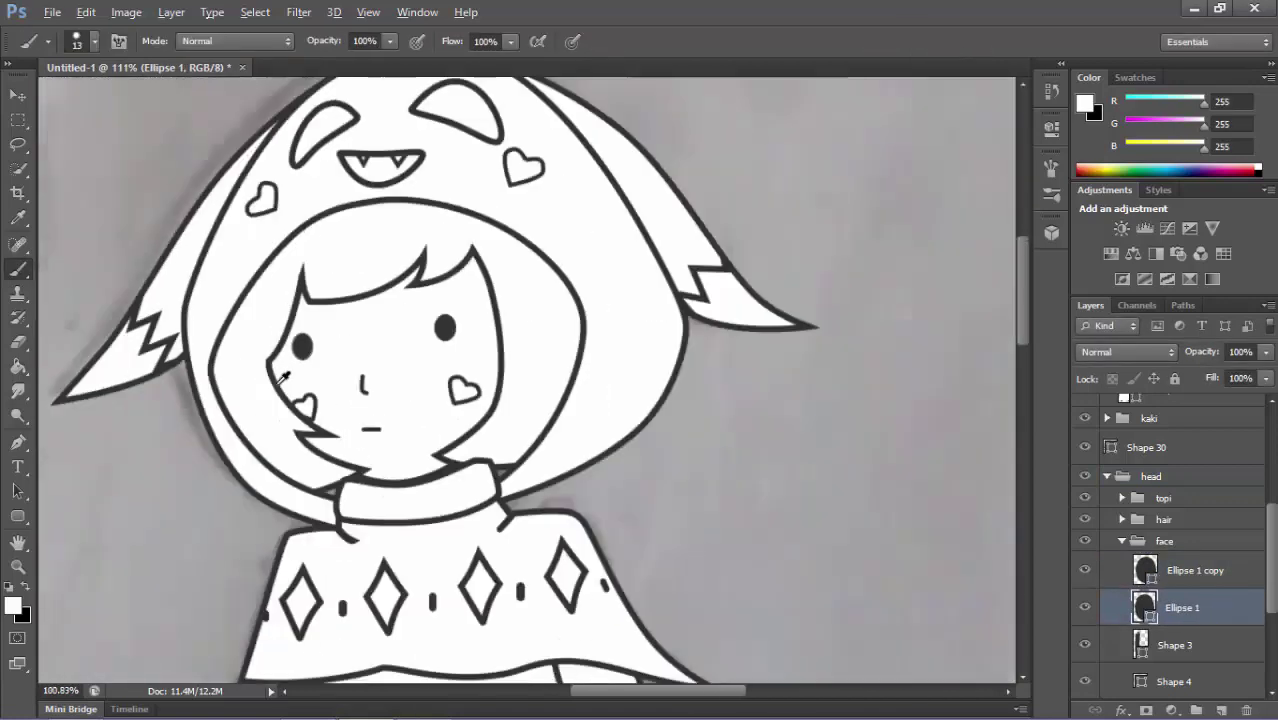
pyautogui.scroll(2, 820, 380)
pyautogui.keyDown('ctrl'); pyautogui.click(680, 344); pyautogui.keyUp('ctrl')
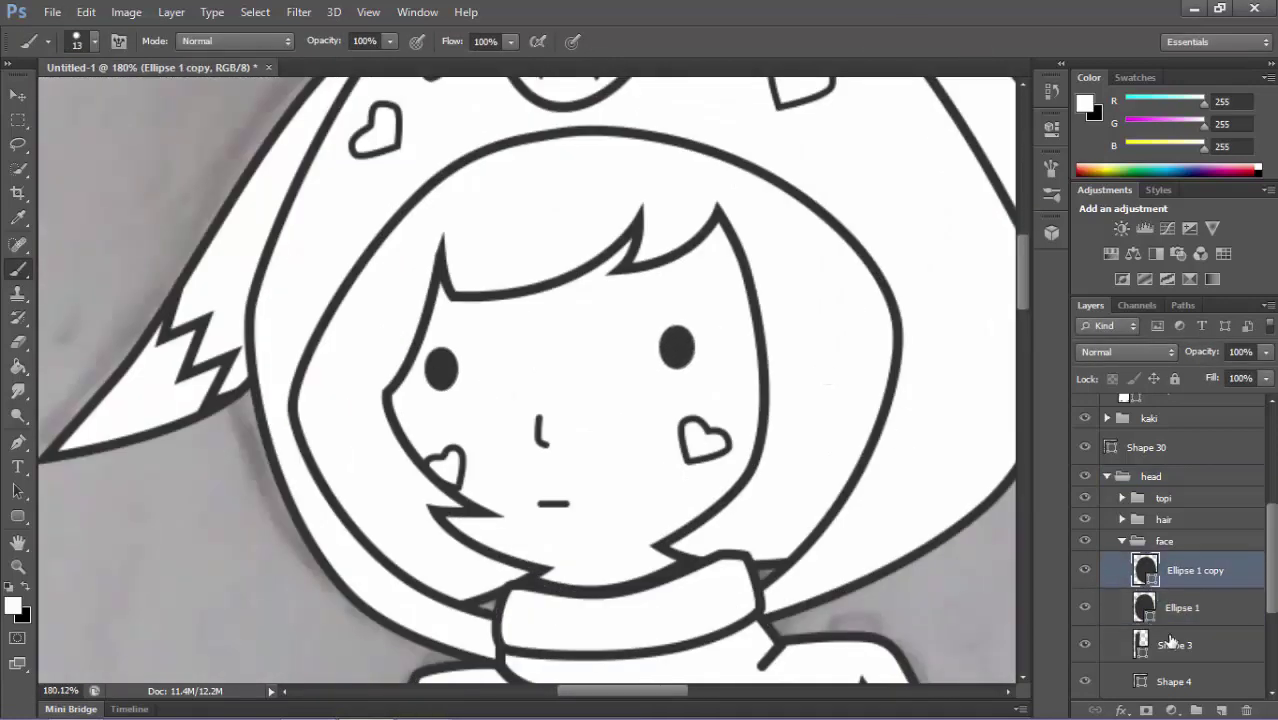
pyautogui.click(1180, 607)
pyautogui.scroll(-3, 751, 491)
pyautogui.scroll(2, 600, 480)
pyautogui.scroll(2, 590, 485)
# On Shape 3, delete an extra hair-outline anchor and bend the curve to follow the outline.
pyautogui.keyDown('ctrl'); pyautogui.click(580, 488); pyautogui.keyUp('ctrl')
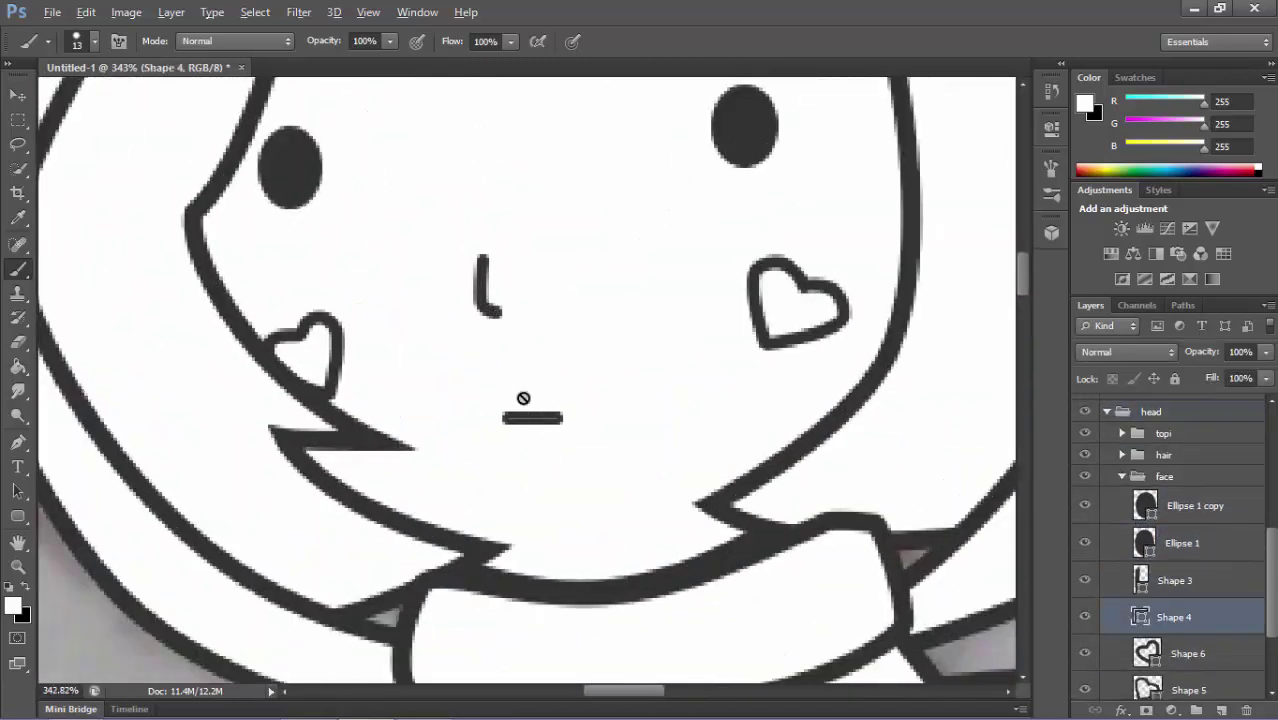
pyautogui.scroll(-3, 523, 398)
pyautogui.scroll(2, 500, 380)
pyautogui.keyDown('ctrl'); pyautogui.click(456, 364); pyautogui.keyUp('ctrl')
pyautogui.press('p')
pyautogui.scroll(1, 626, 244)
pyautogui.keyDown('ctrl'); pyautogui.click(626, 244); pyautogui.keyUp('ctrl')
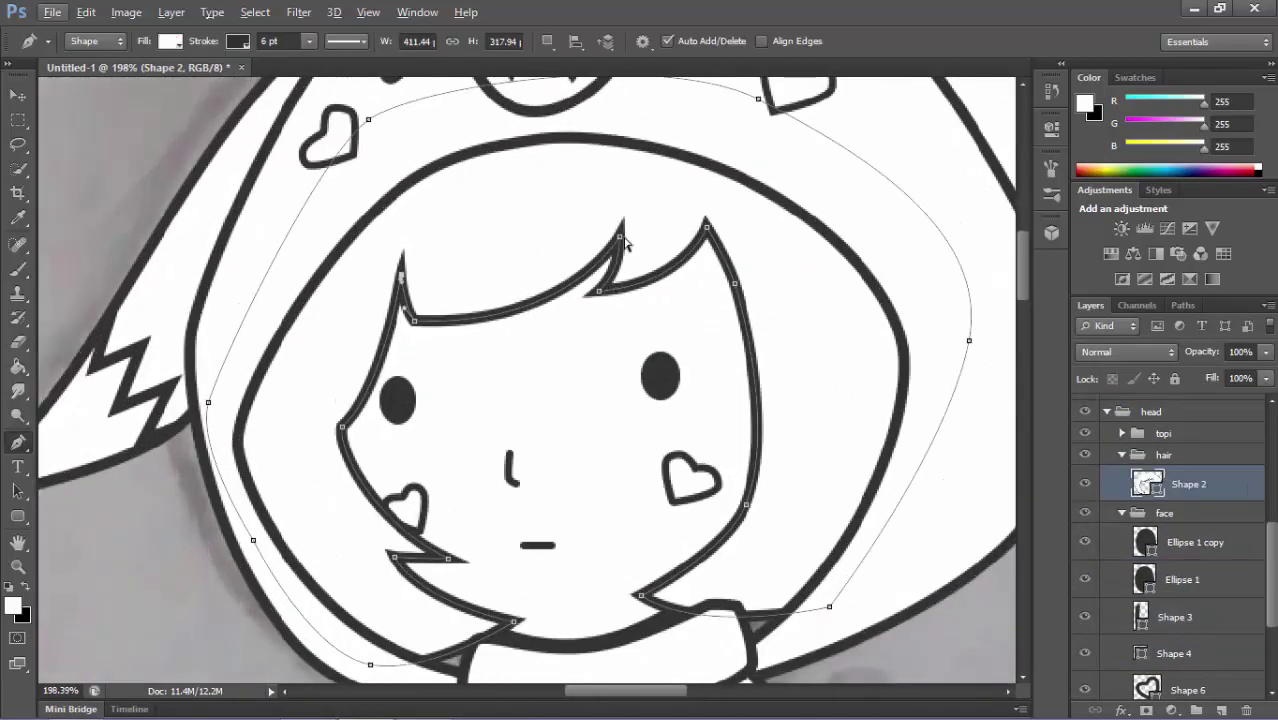
pyautogui.click(736, 285)
pyautogui.scroll(-2, 740, 300)
pyautogui.scroll(2, 742, 503)
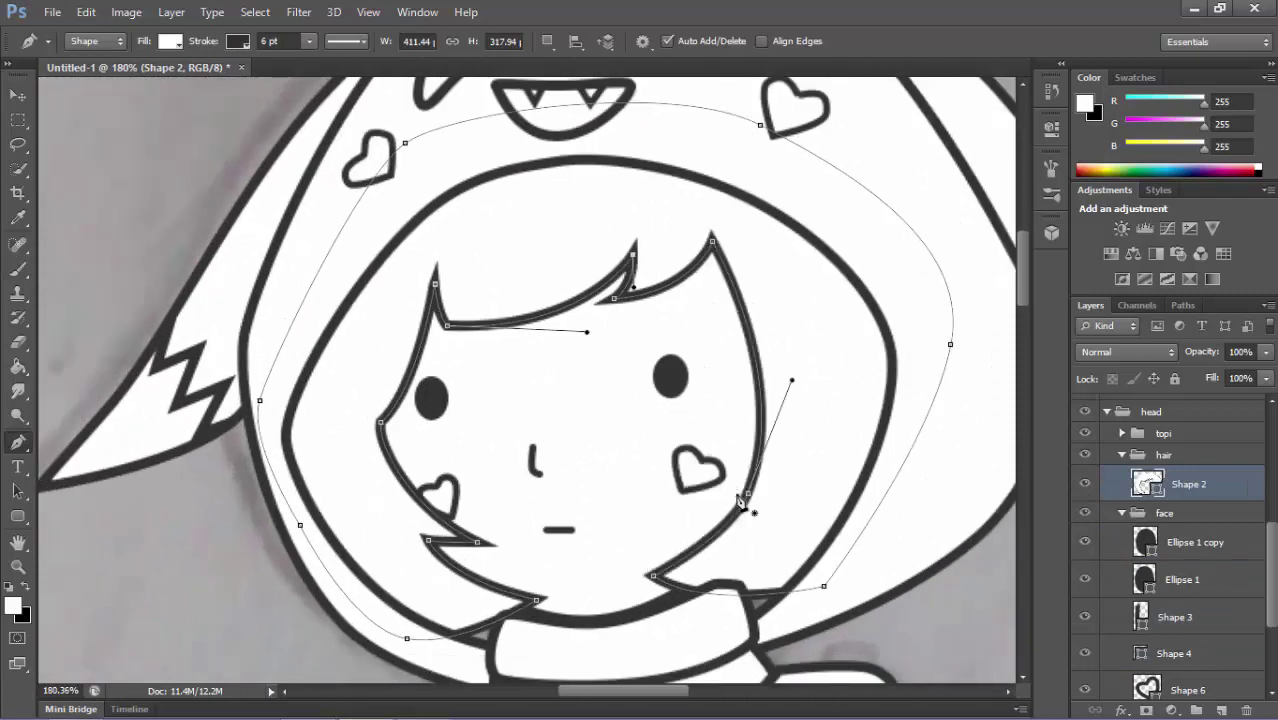
pyautogui.moveTo(779, 455); pyautogui.dragTo(787, 414)
pyautogui.scroll(-3, 755, 490)
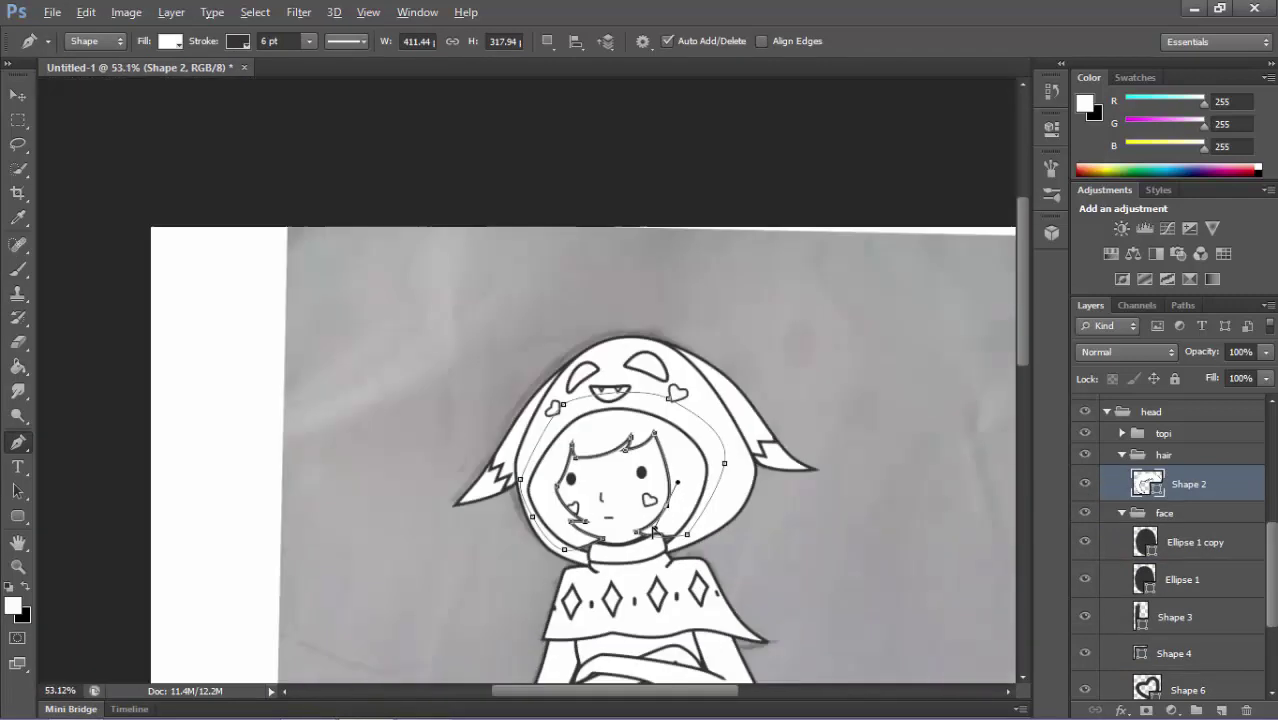
pyautogui.scroll(3, 774, 463)
# Save the layered drawing as fanart_ruby.psd.
pyautogui.scroll(-3, 580, 460)
pyautogui.scroll(-2, 560, 430)
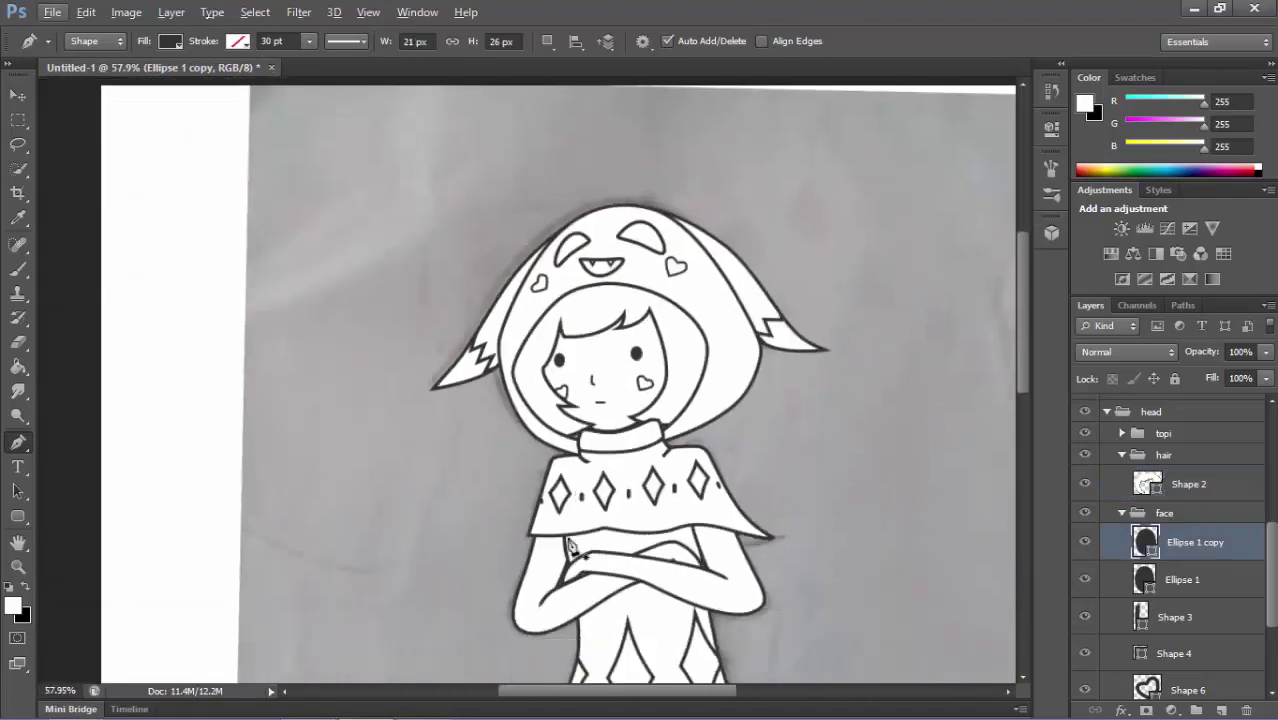
pyautogui.scroll(-2, 540, 400)
pyautogui.hotkey('ctrl', 's')
pyautogui.write('fanartruby.psd')
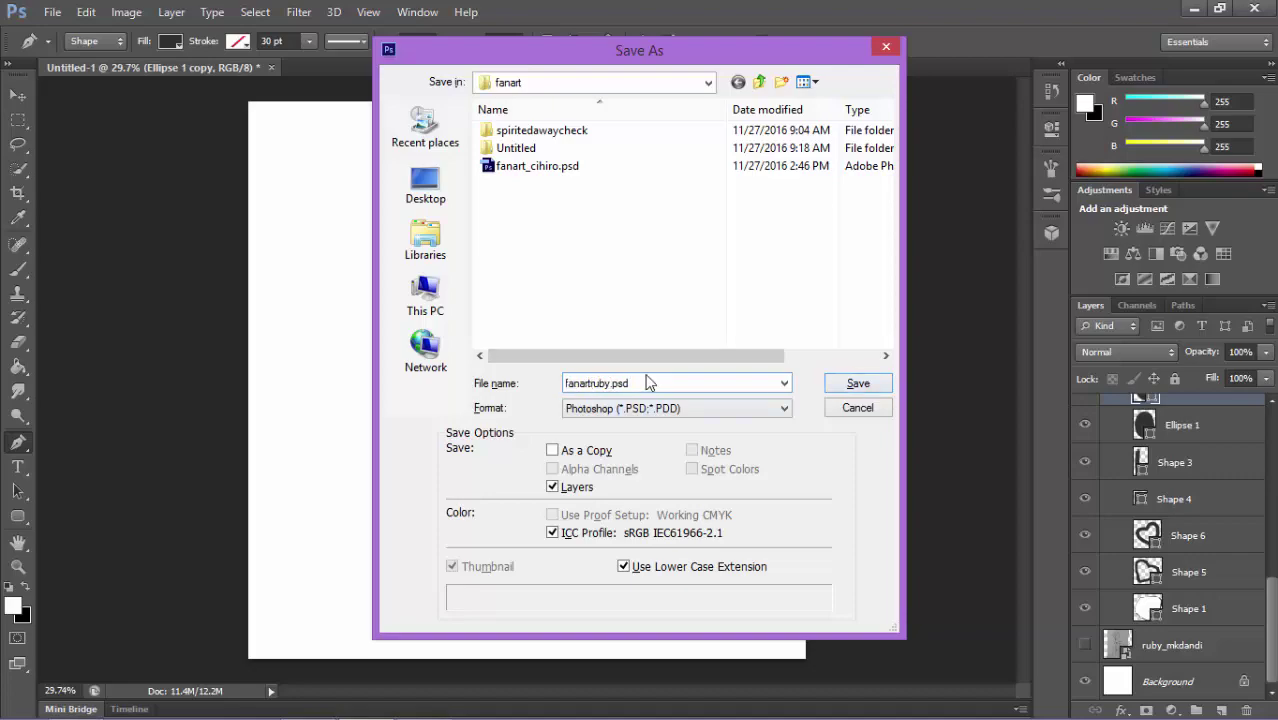
pyautogui.write('_')
pyautogui.press('Return')
pyautogui.press('Return')
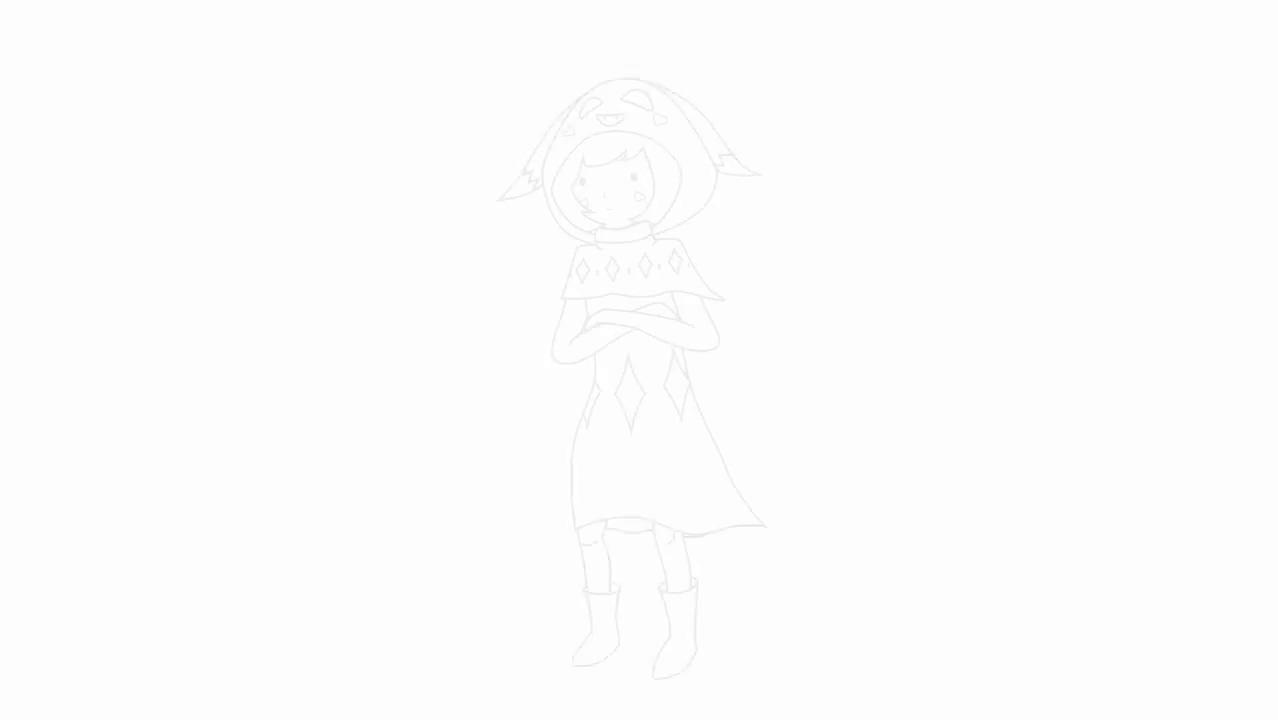